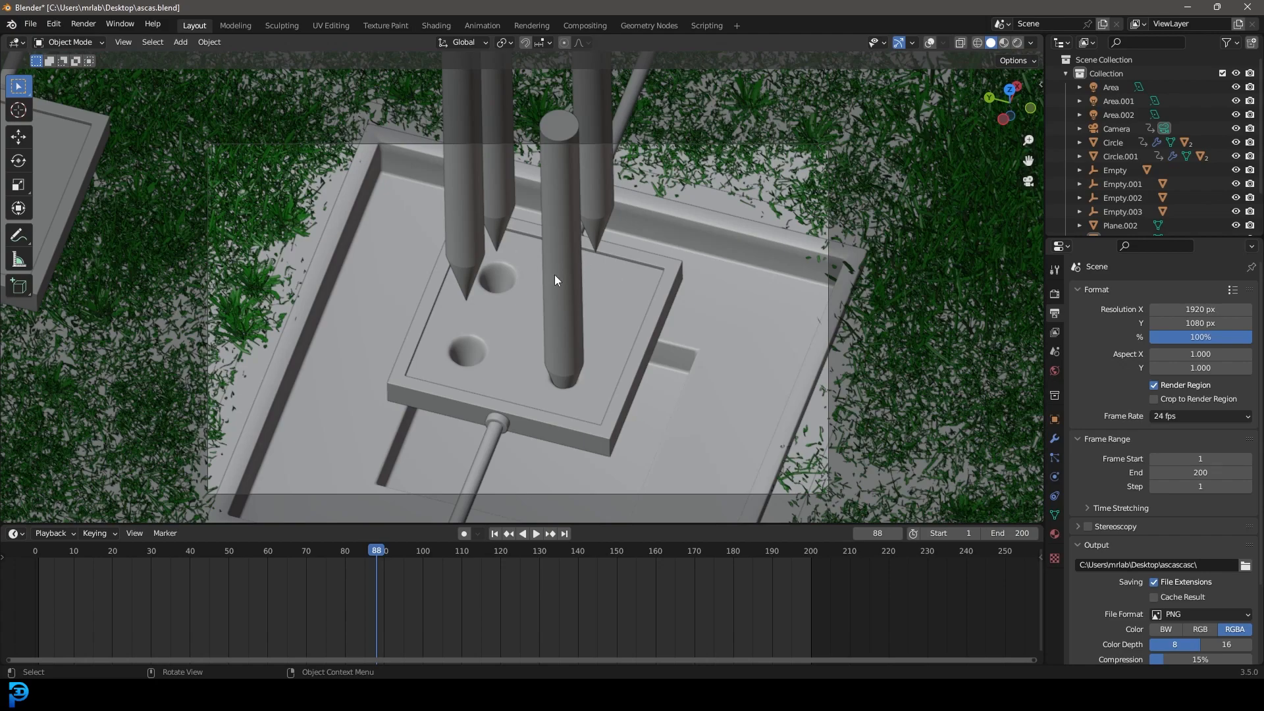
Step: Examine the finished scene in rendered shading, looking at the water tray and the pointed rods above it
scroll(560, 277, "down", 5)
scroll(573, 278, "up", 6)
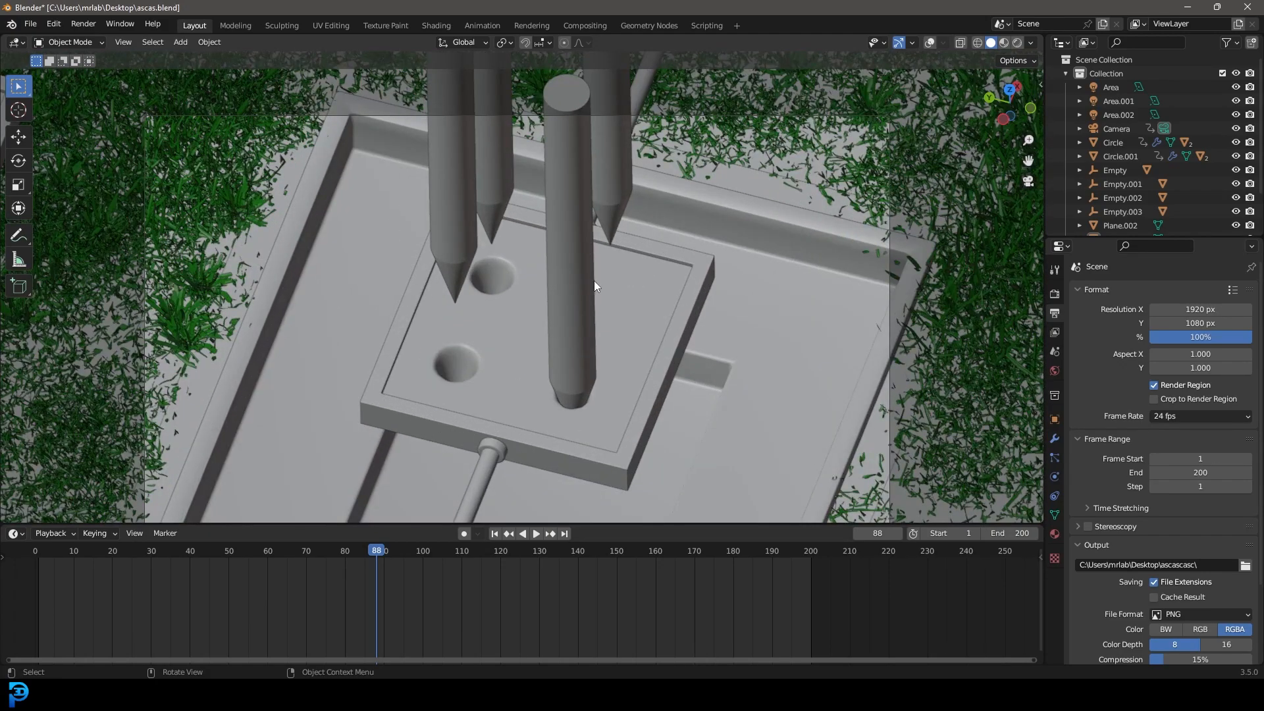
key("z")
left_click(629, 217)
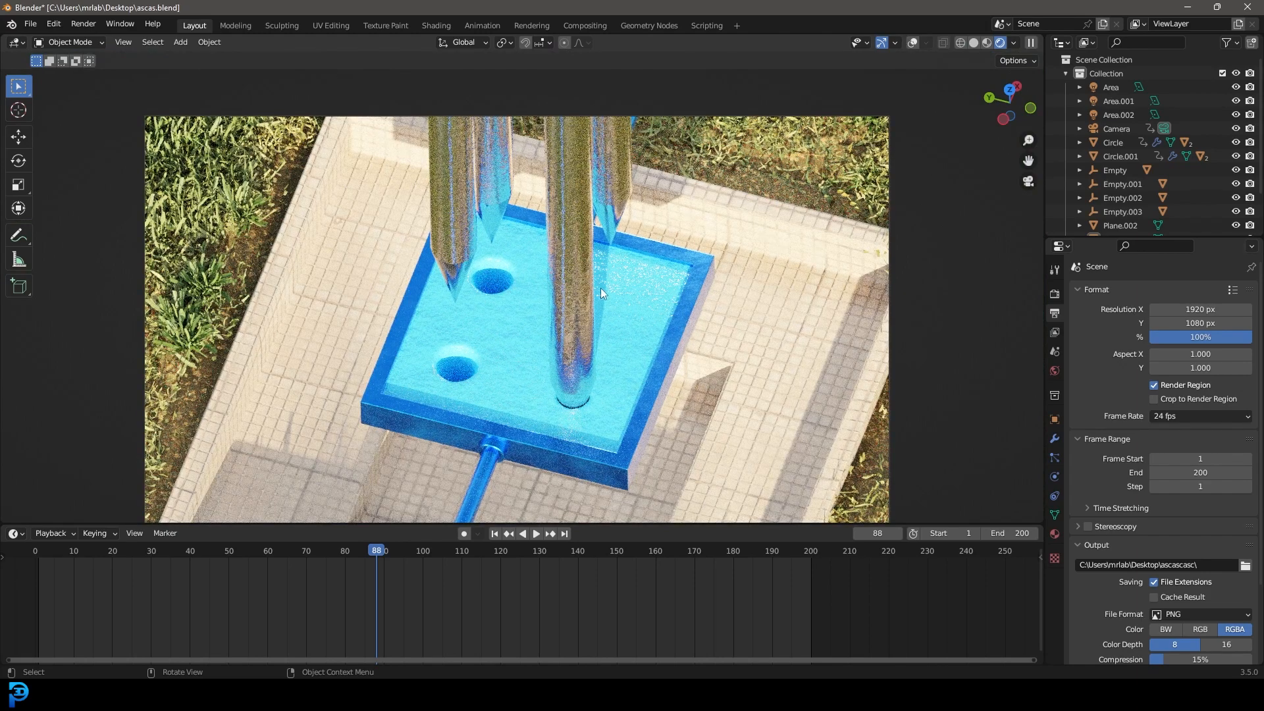
key("KP_0")
Step: Return to solid shading and play the animation to examine how the tray and the pointed rods move
key("z")
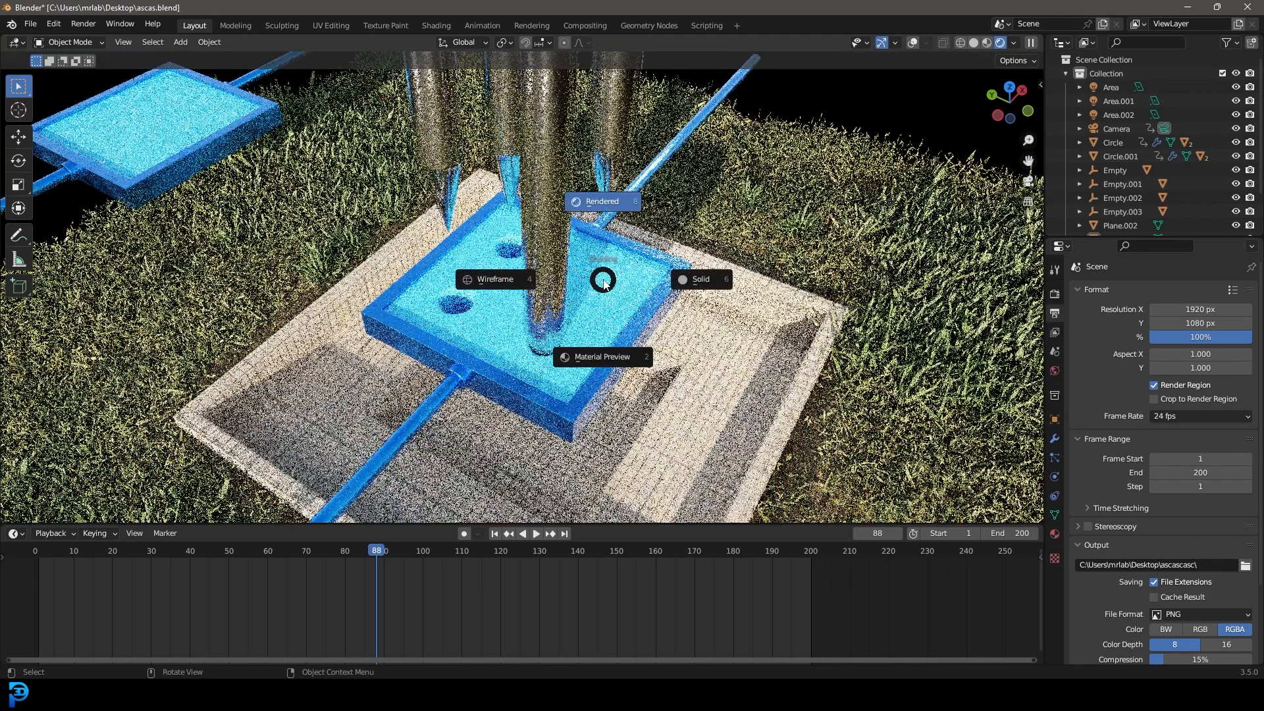
left_click(673, 340)
scroll(668, 342, "down", 3)
mouse_move(666, 342)
middle_mouse_down()
mouse_move(630, 343)
mouse_move(599, 319)
middle_mouse_up()
scroll(619, 303, "up", 4)
key("space")
scroll(615, 316, "down", 4)
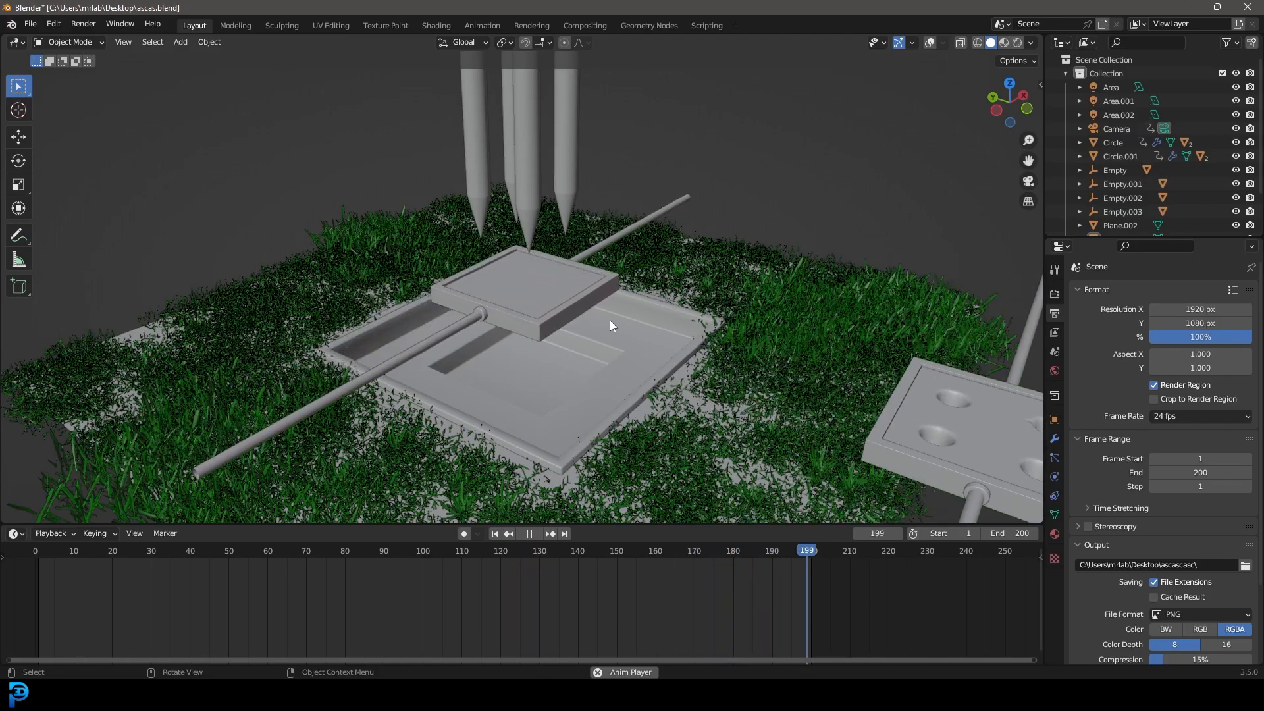
middle_click_drag(564, 355, 666, 338)
scroll(646, 341, "up", 2)
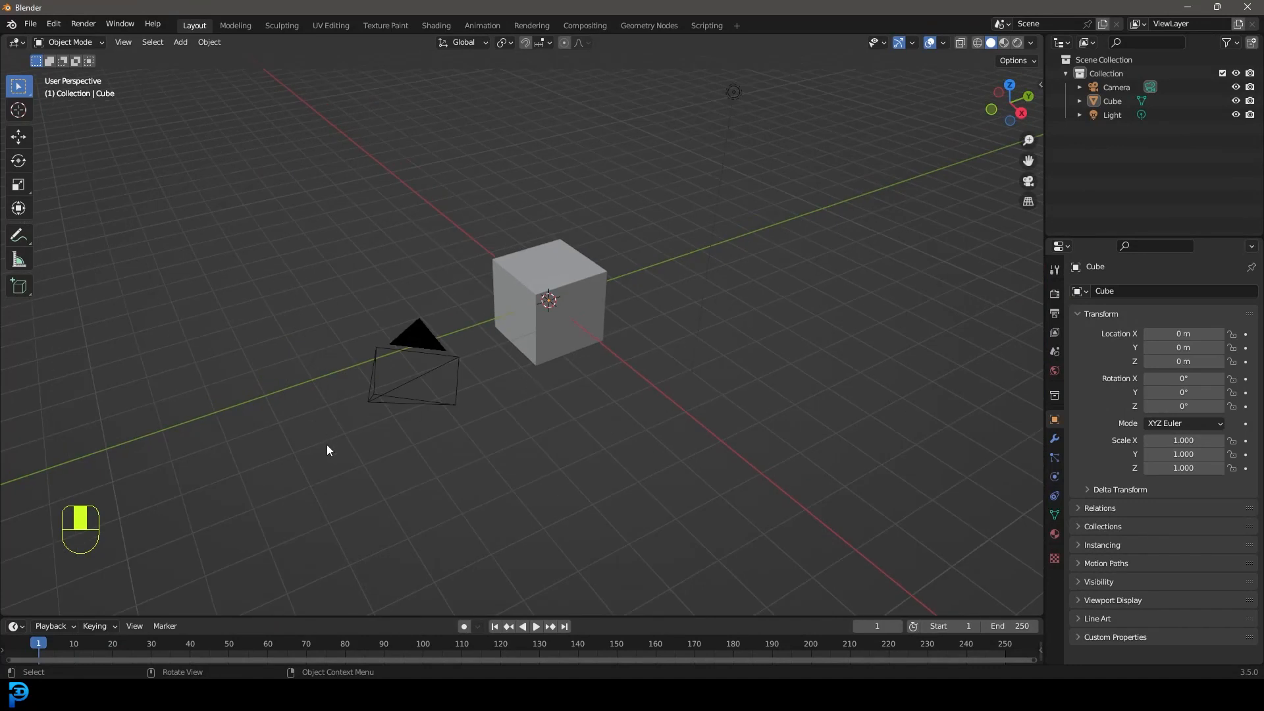
Step: Delete the default camera, cube and light, and add a plane mesh
left_click_drag(319, 471, 760, 67)
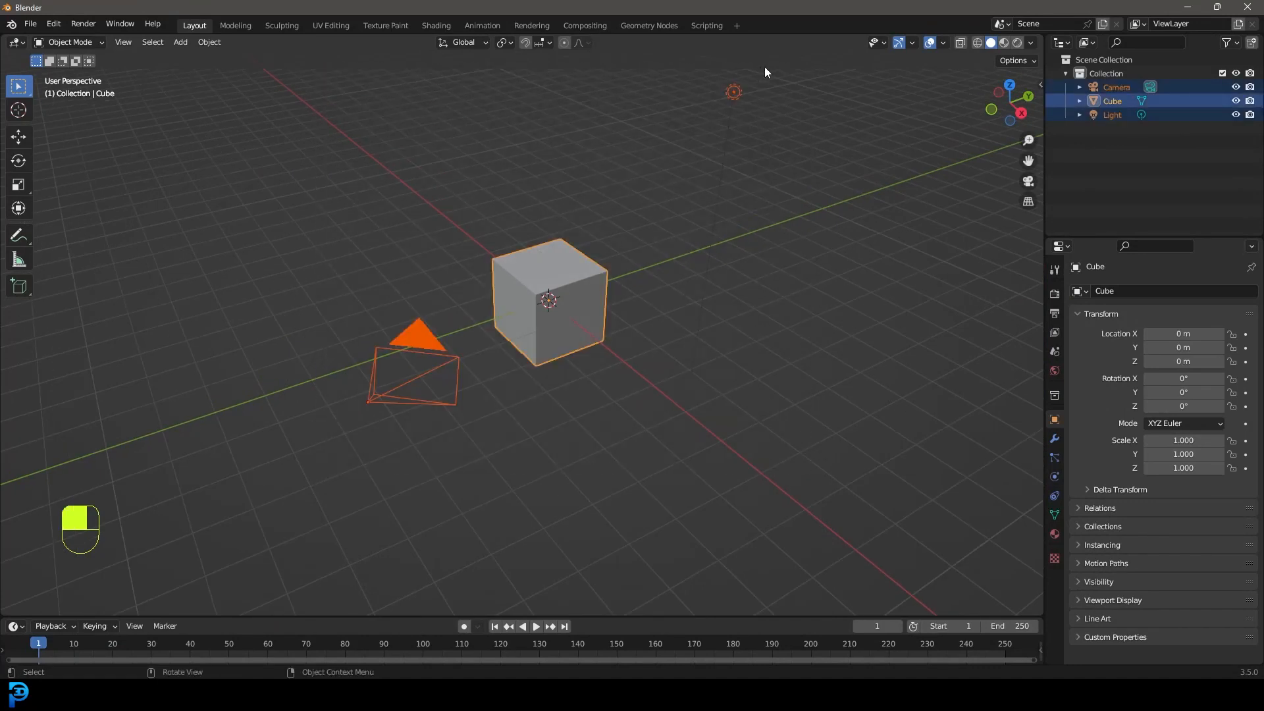
key("Delete")
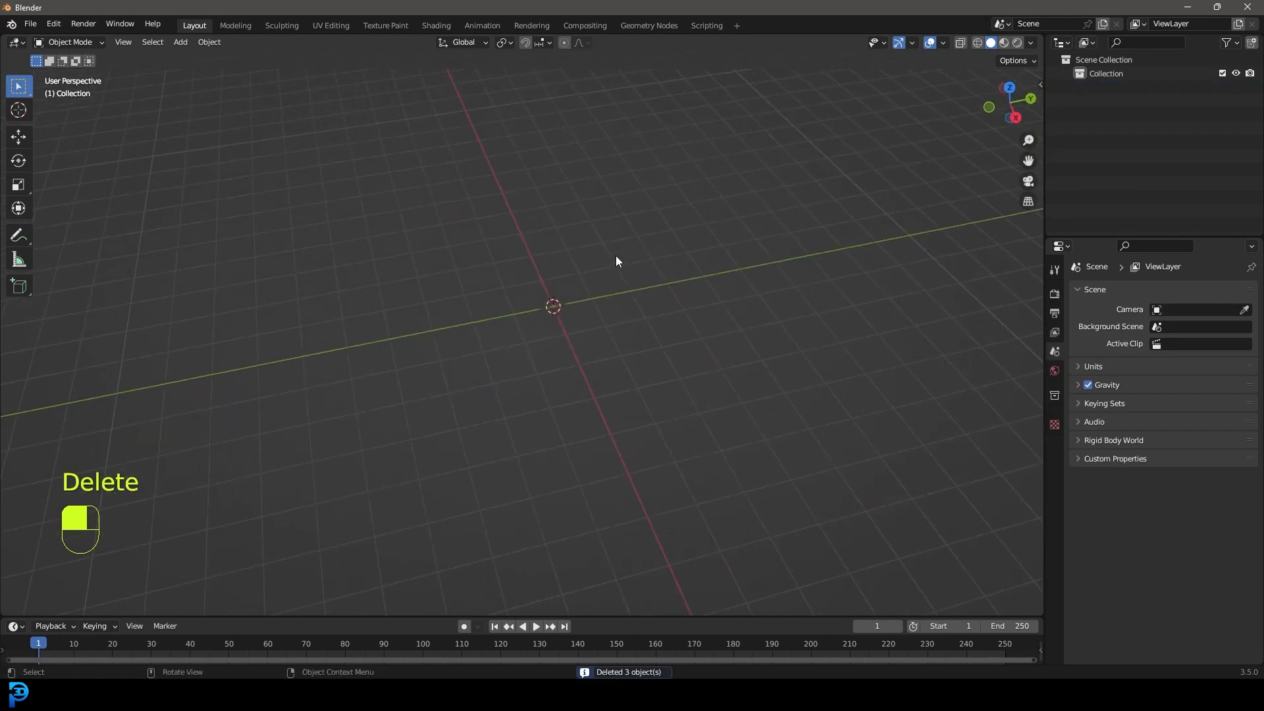
key("shift+a")
mouse_move(516, 239)
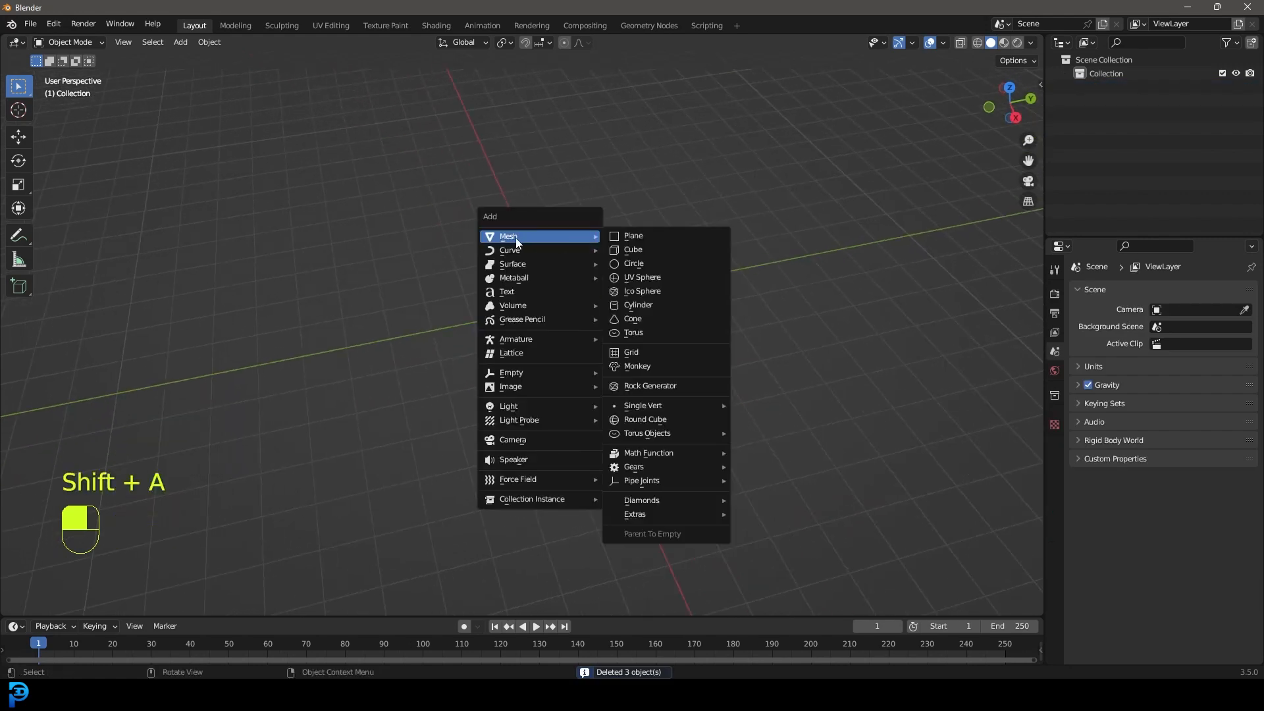
left_click(661, 236)
Step: Inset the plane's face to leave a narrow, even border around it
scroll(648, 283, "up", 5)
key("Tab")
middle_click_drag(677, 255, 680, 318)
key("i")
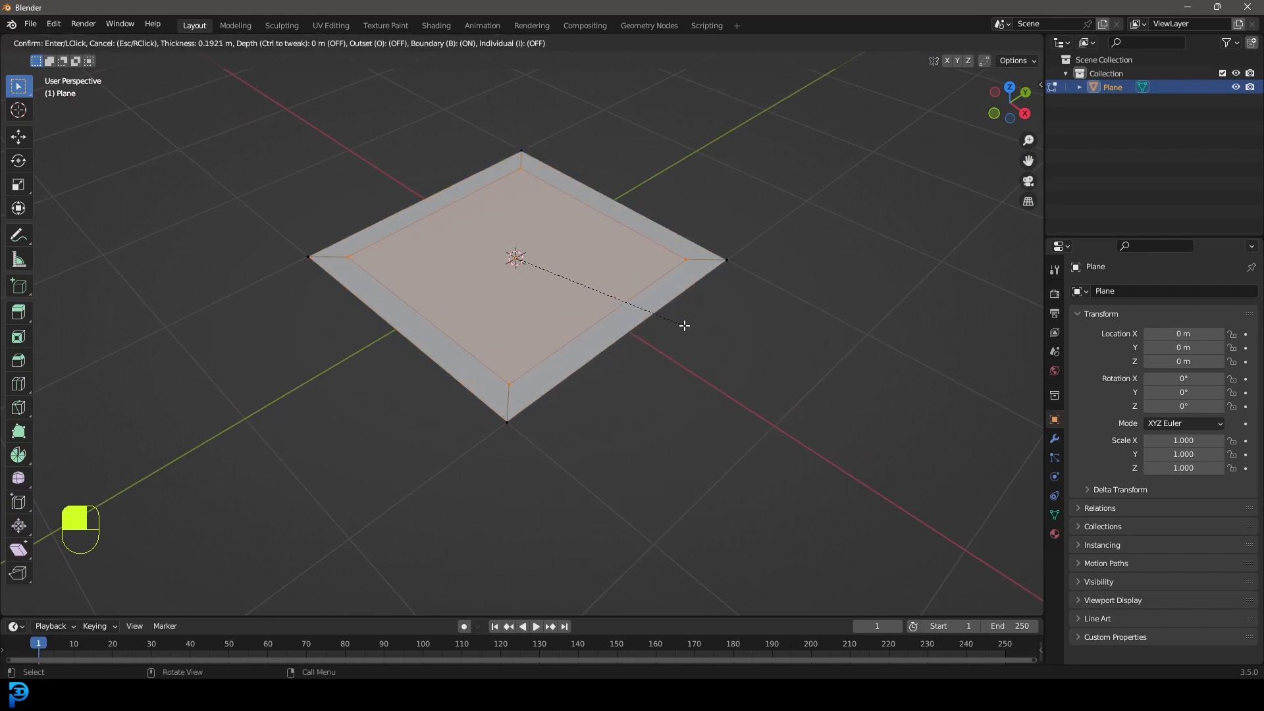
left_click(689, 332)
Step: Extrude the inner face about 0.13 m down along Z and delete the resulting bottom face
middle_click_drag(689, 332, 528, 360)
key("e")
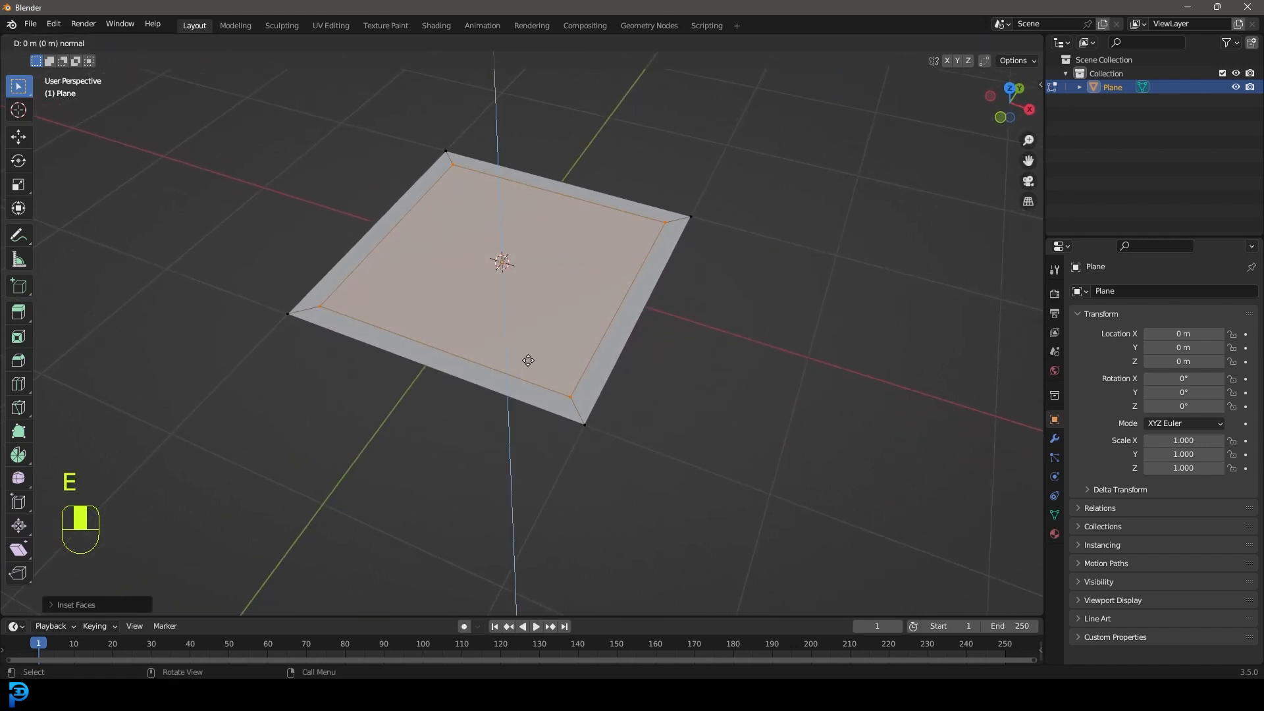
key("z")
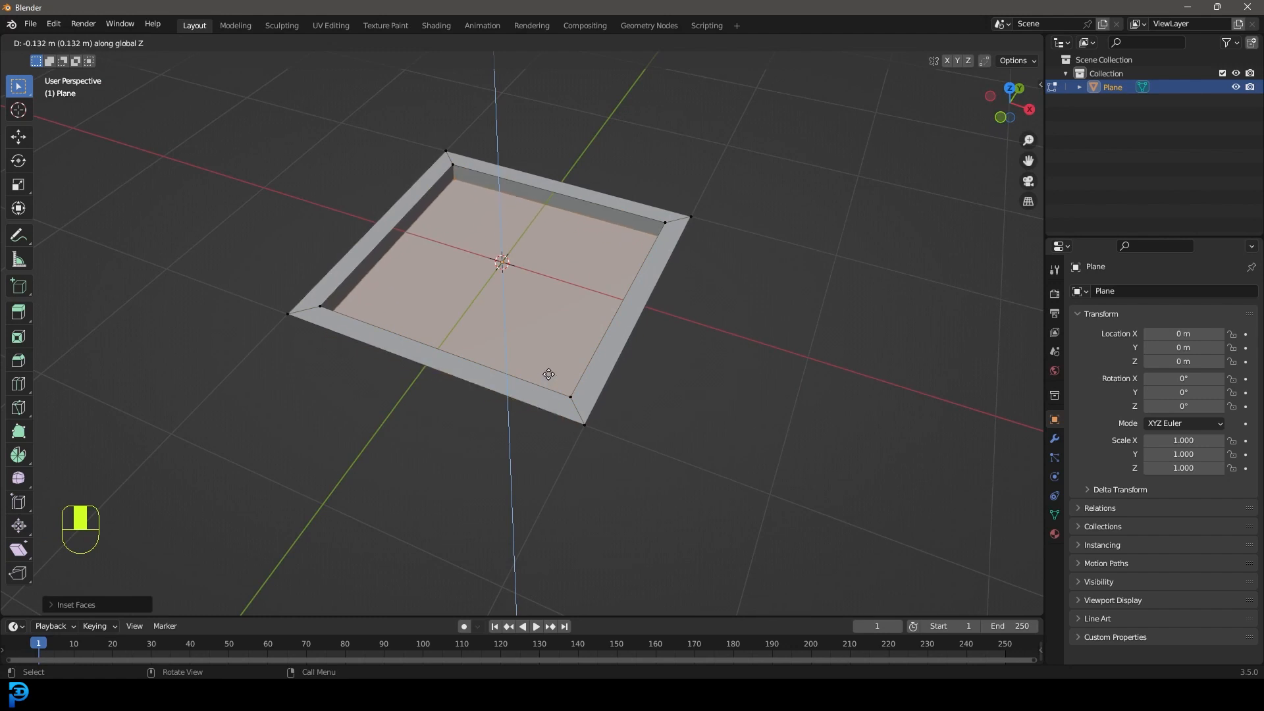
left_click(548, 374)
key("x")
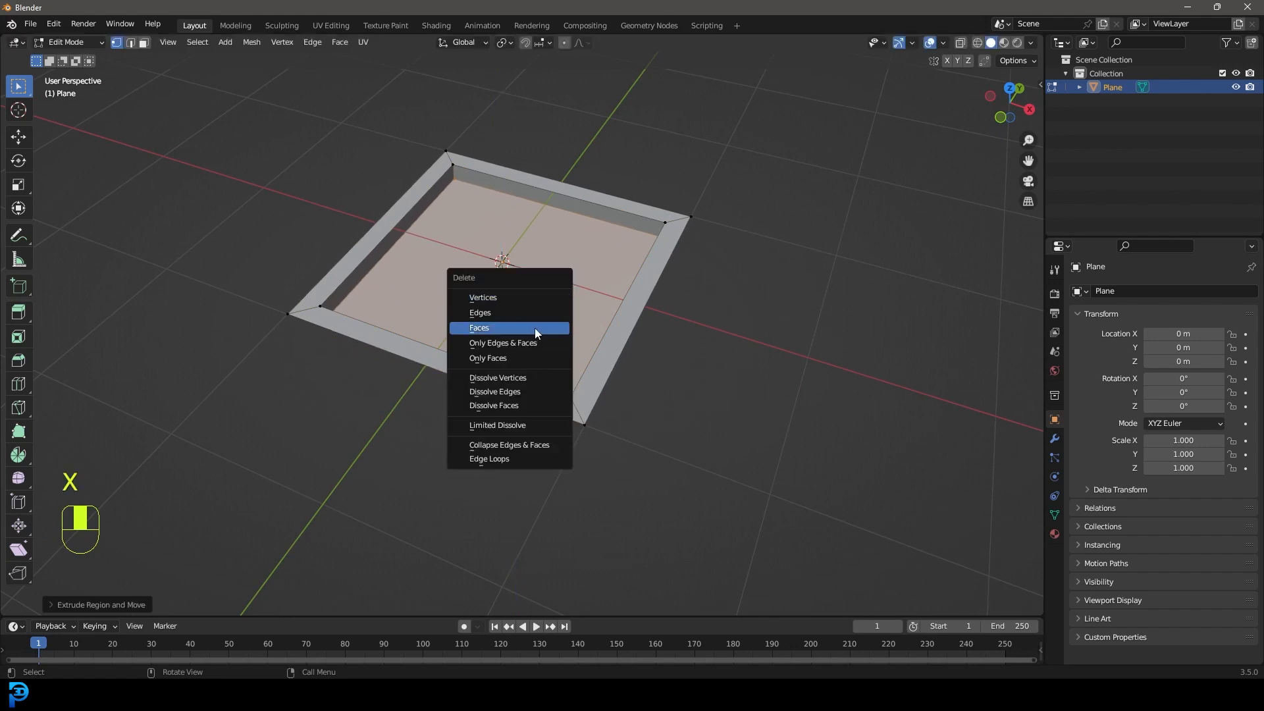
left_click(536, 327)
Step: Extrude the frame's outer edge loop about 0.19 m down along Z to form the outside walls
middle_click_drag(535, 327, 301, 291)
left_click(190, 294, "alt+shift")
middle_click_drag(190, 294, 248, 336)
key("e")
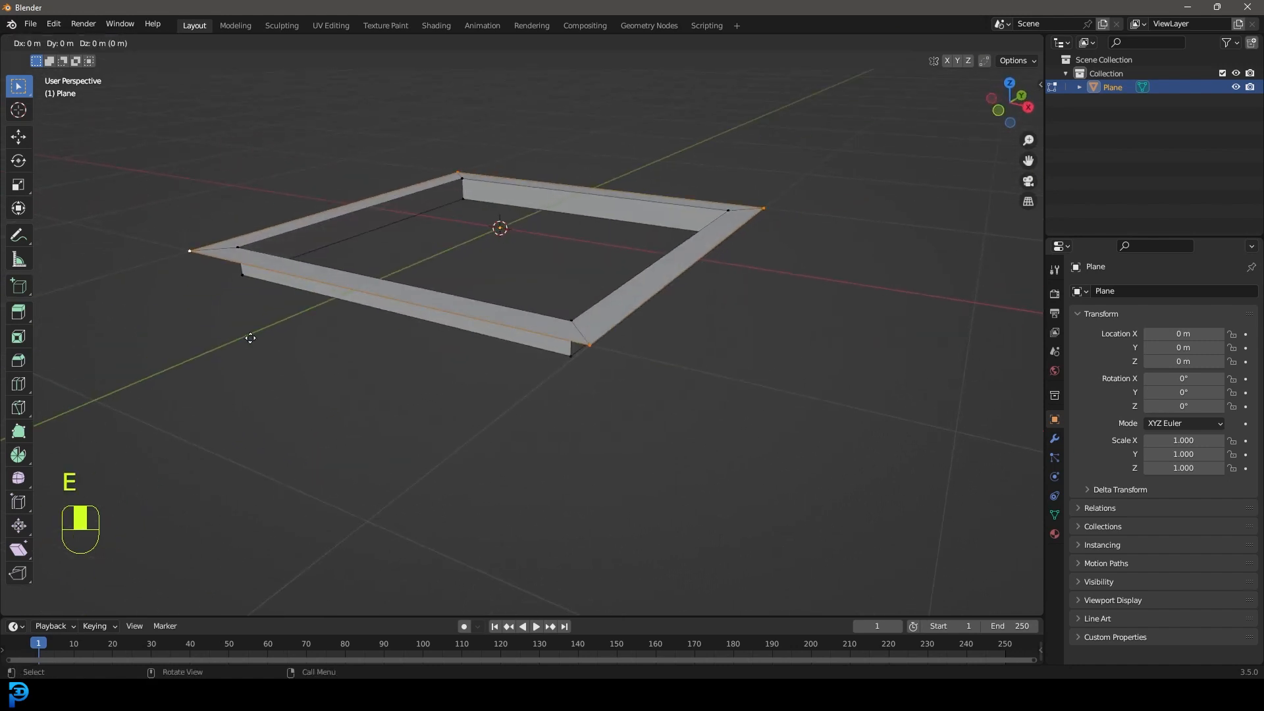
key("z")
key("z")
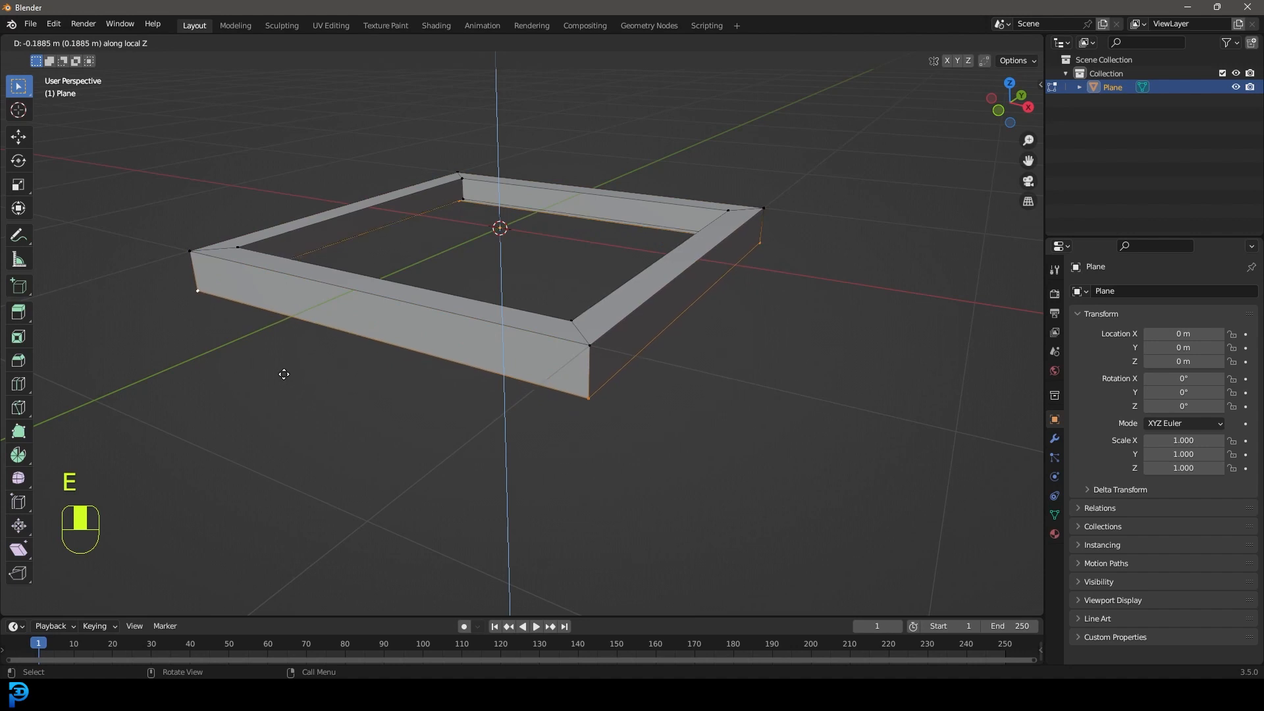
left_click(283, 372)
Step: Close the frame's underside by bridging the lower outer and lower inner edge loops
middle_click_drag(283, 370, 347, 292)
middle_click_drag(320, 230, 389, 265, "shift")
left_click(471, 233, "alt+shift")
middle_click_drag(473, 233, 630, 313)
key("alt+z")
key("ctrl+e")
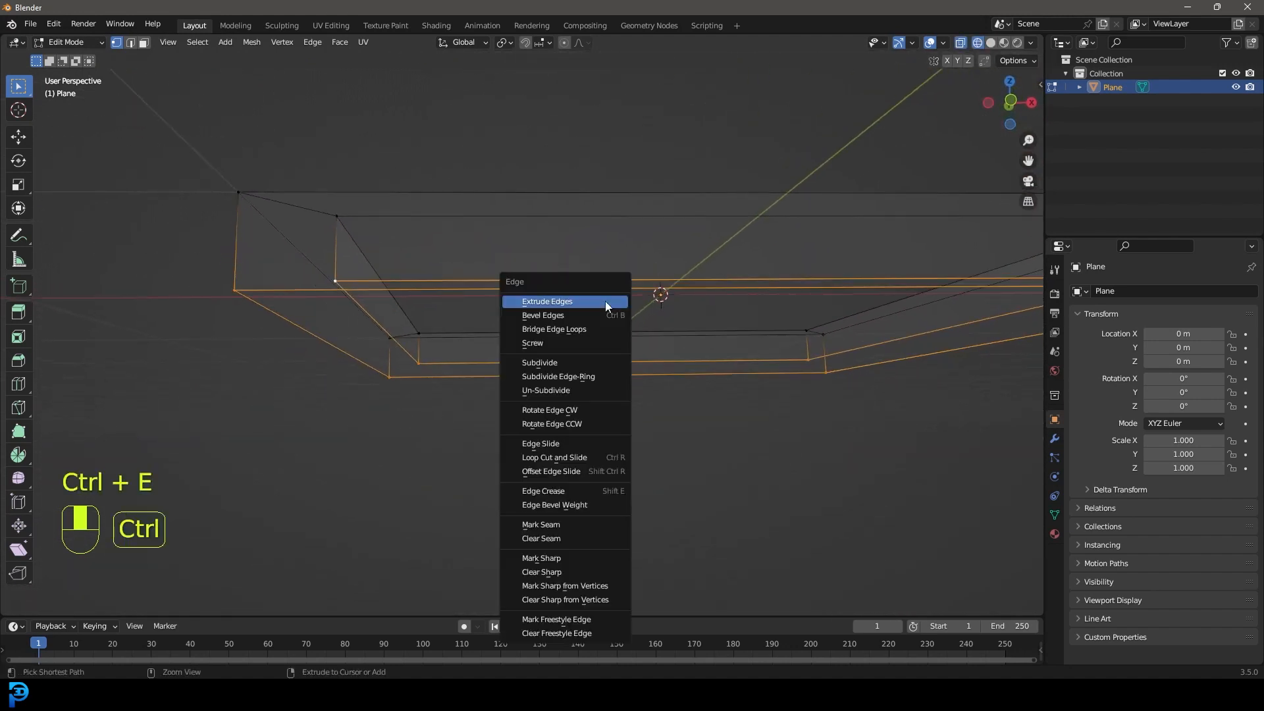
left_click(590, 329)
scroll(630, 311, "down", 3)
middle_click_drag(630, 311, 641, 333)
key("z")
left_click(769, 336)
mouse_move(772, 321)
middle_mouse_down()
mouse_move(672, 362)
mouse_move(663, 381)
middle_mouse_up()
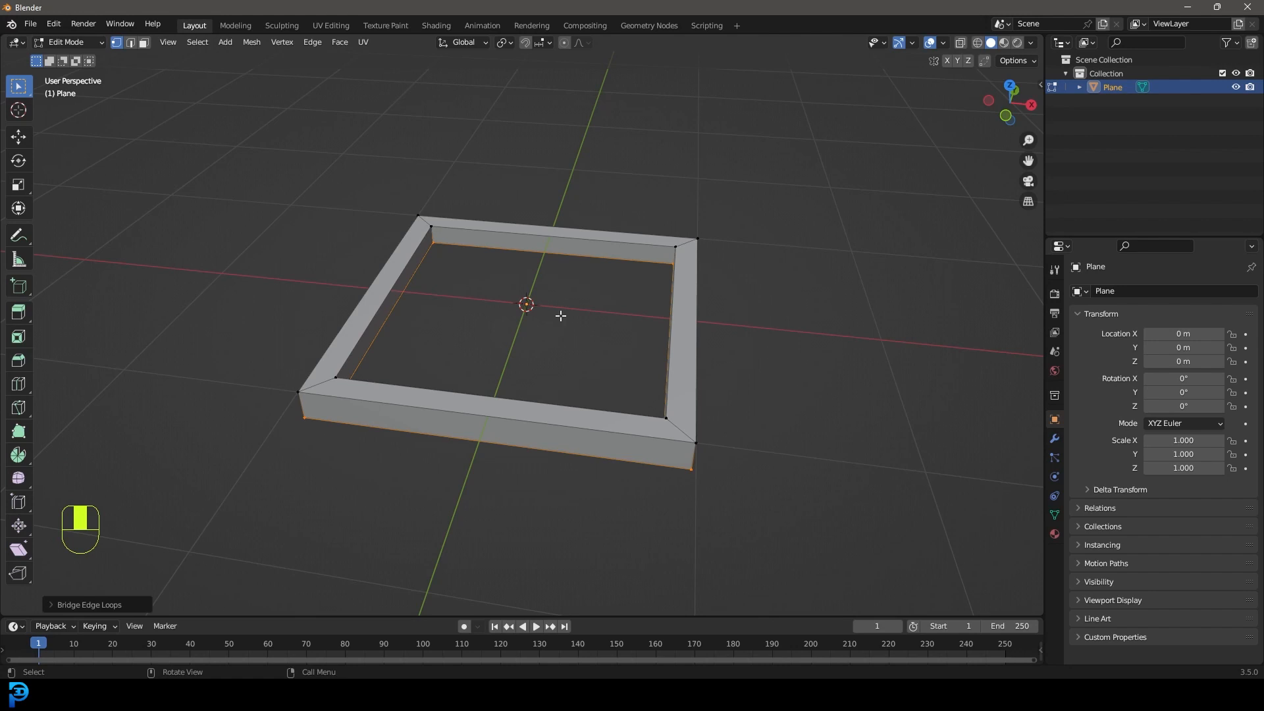
key("a")
middle_click_drag(681, 317, 773, 325)
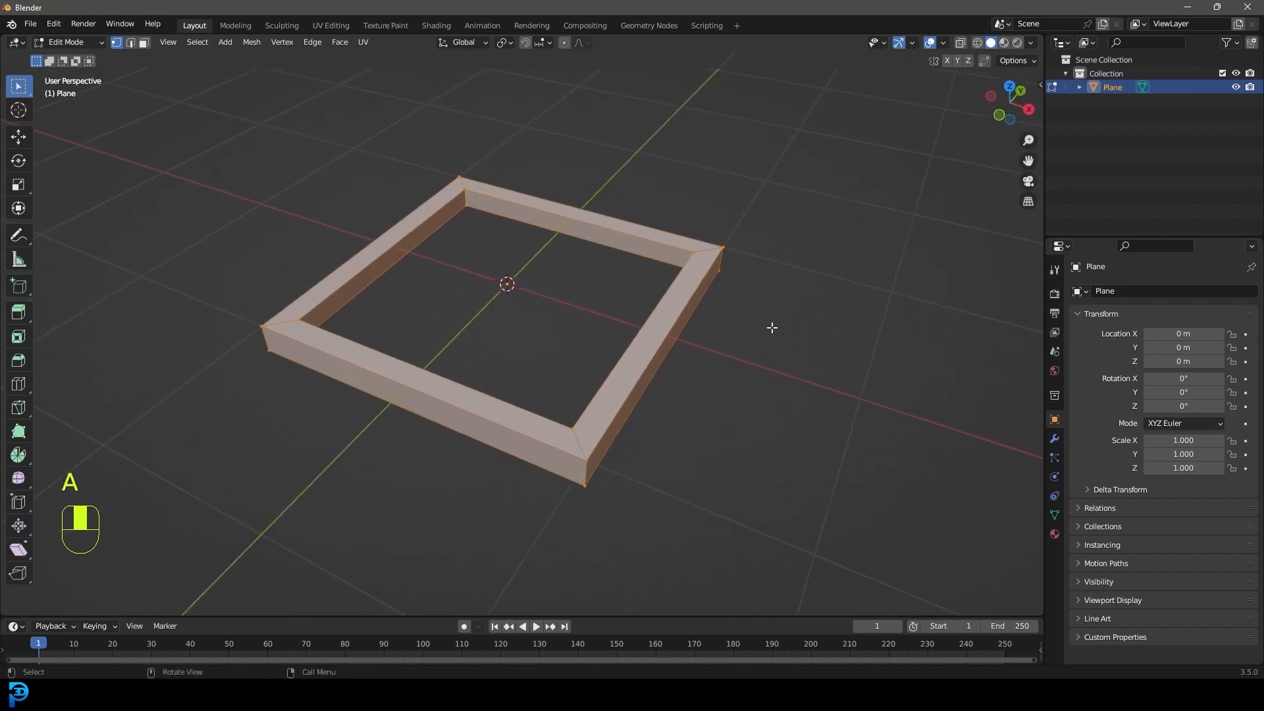
Step: Duplicate the frame's lower inner edge loop in place and fill the copy with a face
middle_click_drag(530, 302, 592, 307)
scroll(431, 305, "up", 3)
middle_click_drag(429, 305, 574, 313, "shift")
key("alt+a")
scroll(493, 235, "up", 2)
left_click(496, 250, "alt+shift")
key("g")
right_click(604, 322)
key("shift+d")
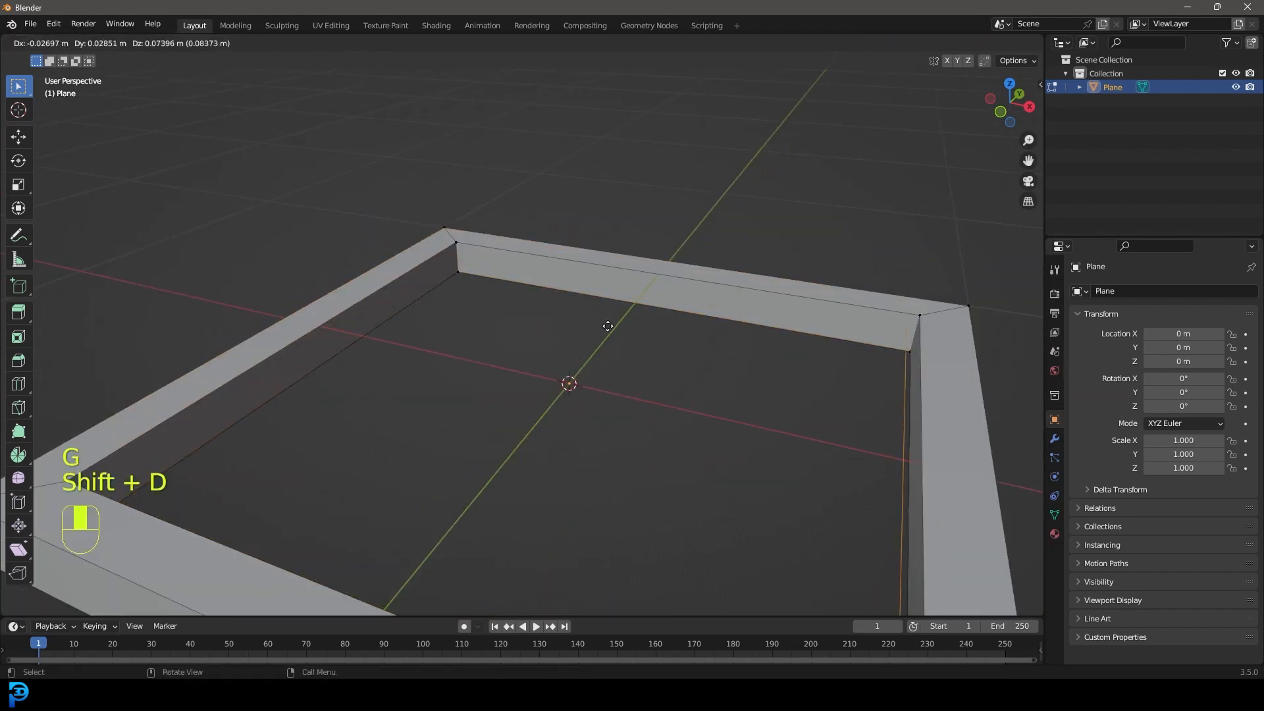
right_click(610, 324)
key("z")
left_click(532, 321)
scroll(615, 342, "down", 2)
key("f")
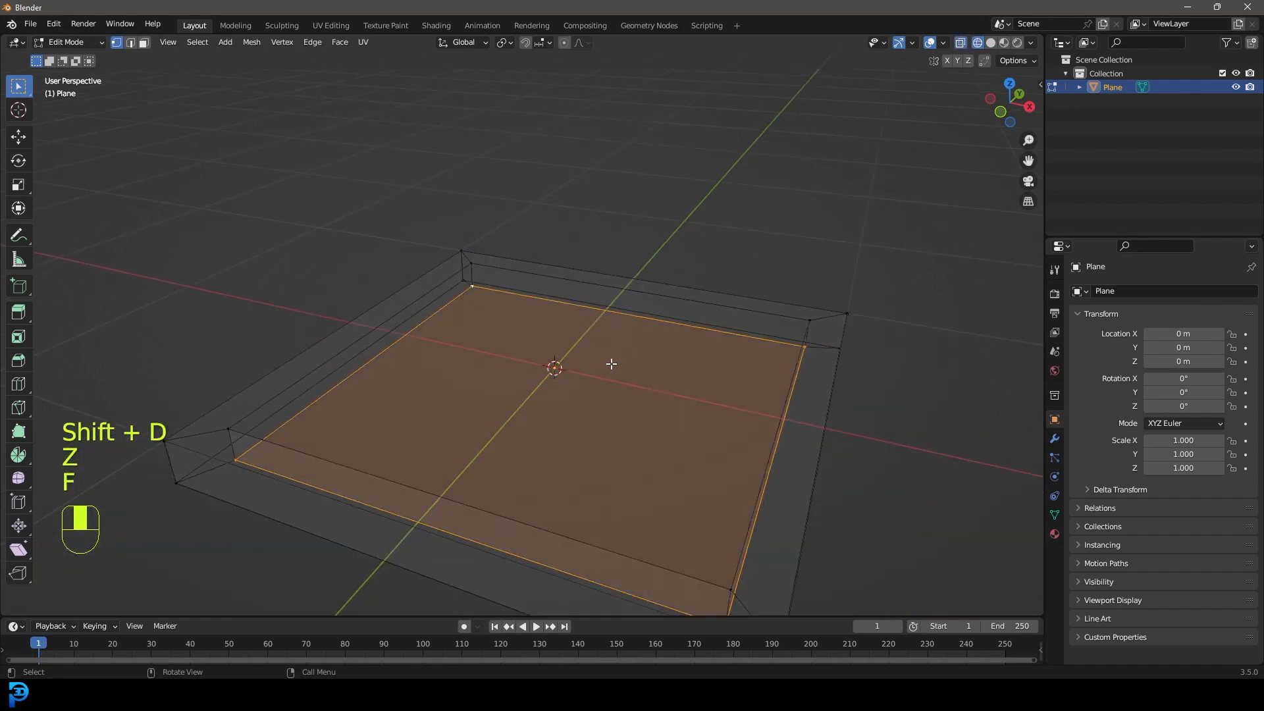
Step: Separate the filled face into its own object and return to Object Mode in solid shading
key("p")
left_click(561, 357)
scroll(564, 352, "down", 2)
key("Tab")
key("z")
left_click(654, 353)
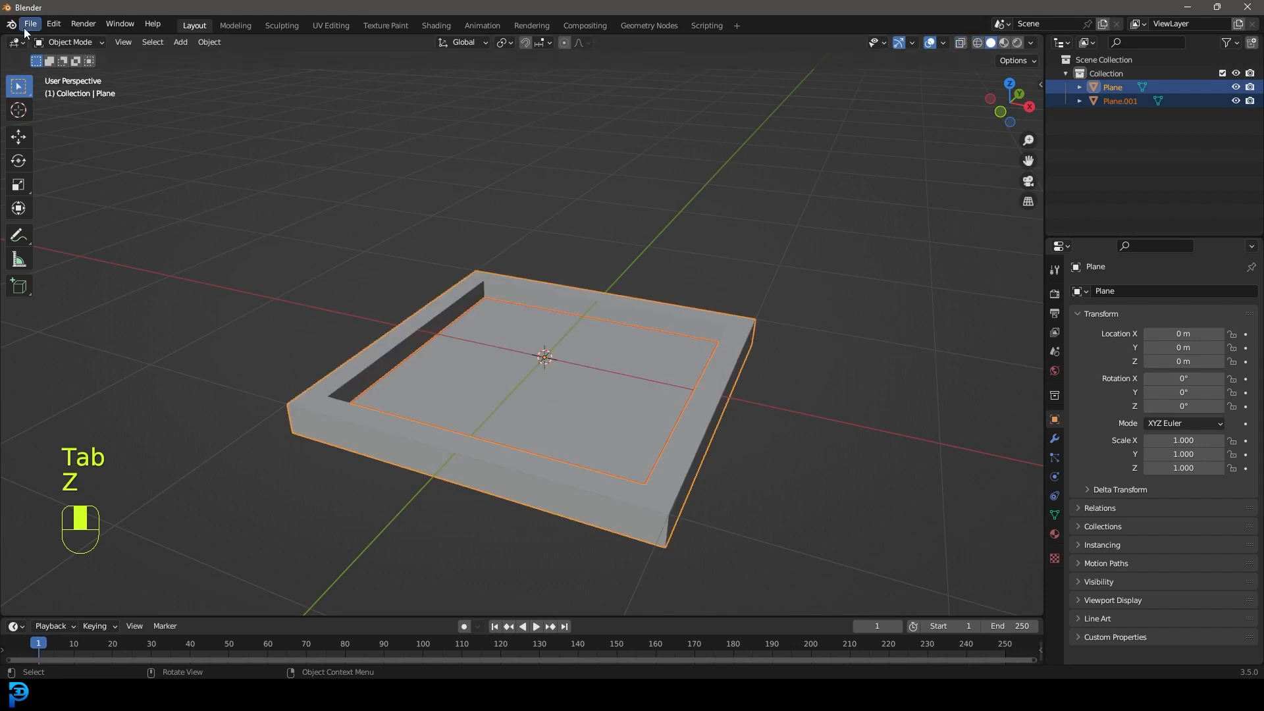
Step: Bevel all edges of the frame object by about 0.005 m with 2 segments
left_click(533, 275)
key("g")
right_click(607, 288)
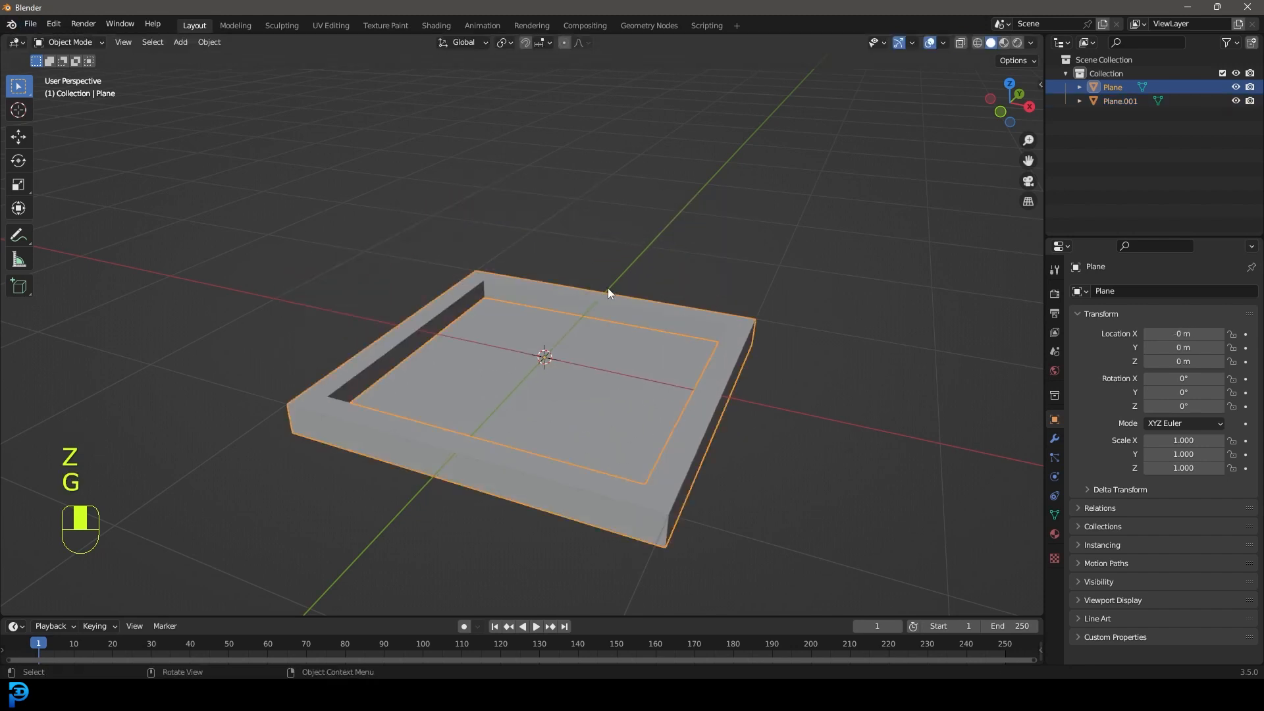
key("g")
right_click(588, 260)
key("Tab")
scroll(655, 319, "up", 2)
key("a")
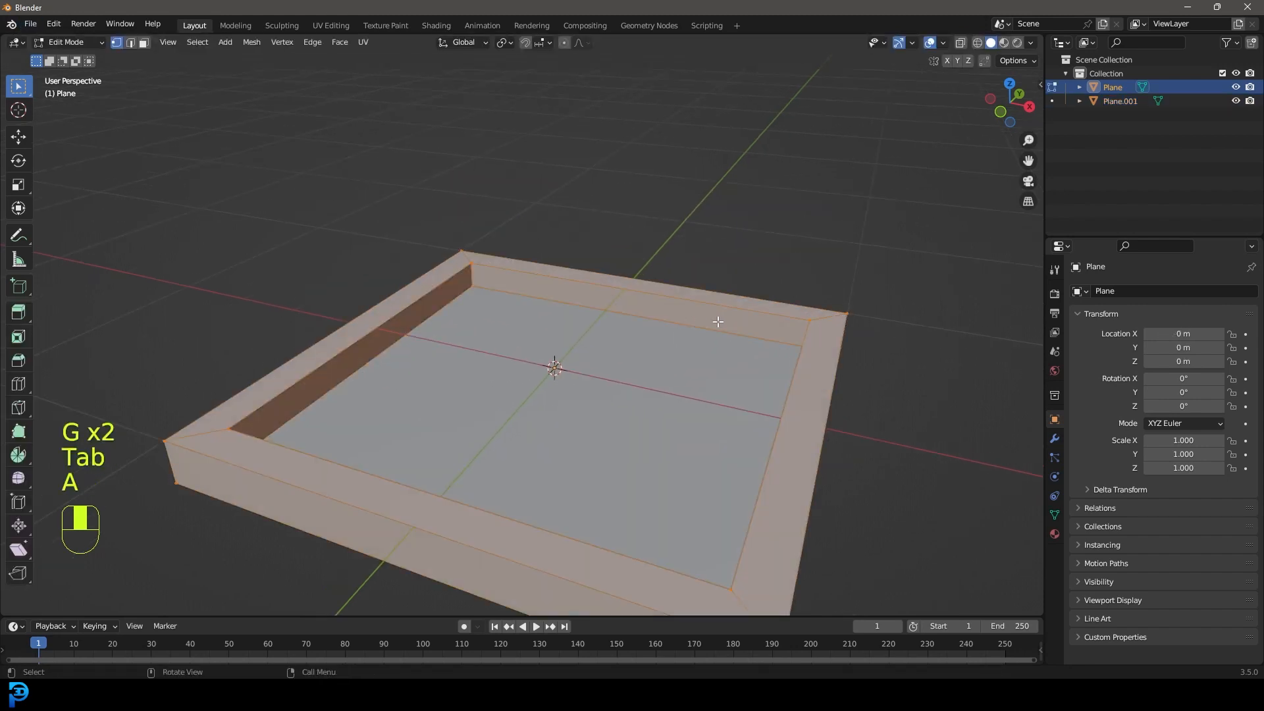
middle_click_drag(835, 346, 723, 308, "shift")
key("ctrl+b")
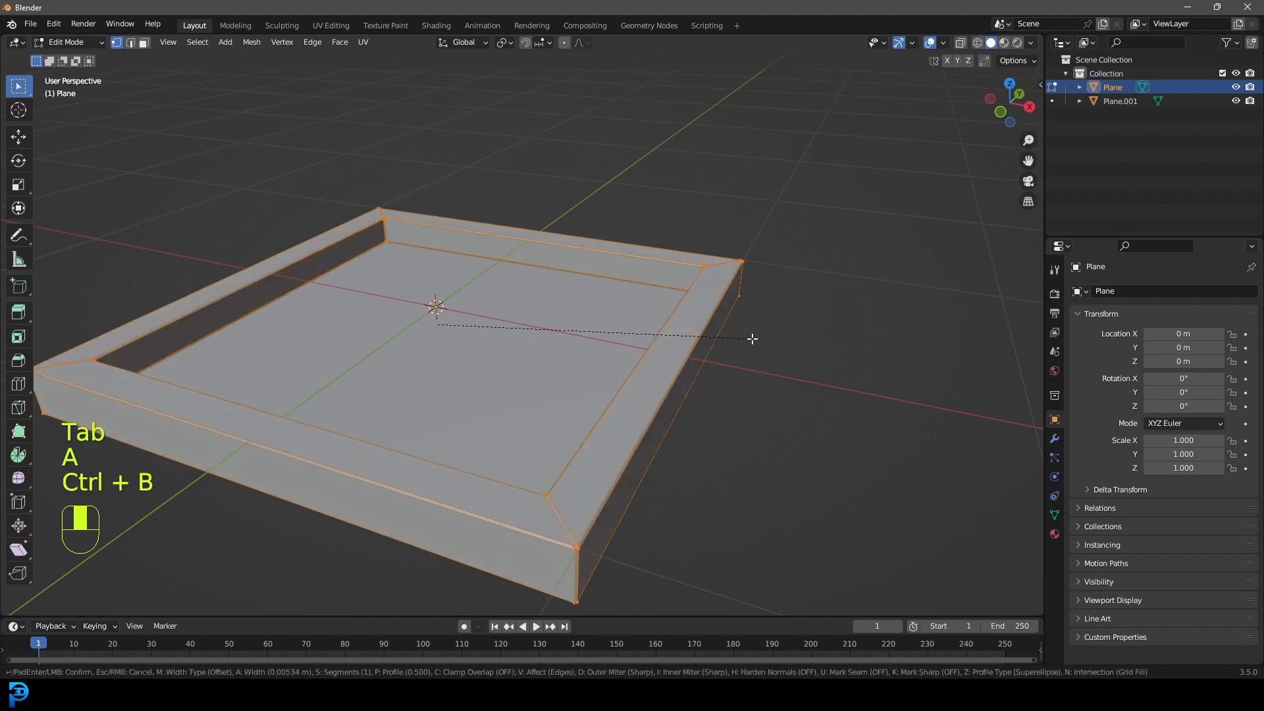
scroll(757, 336, "up", 1)
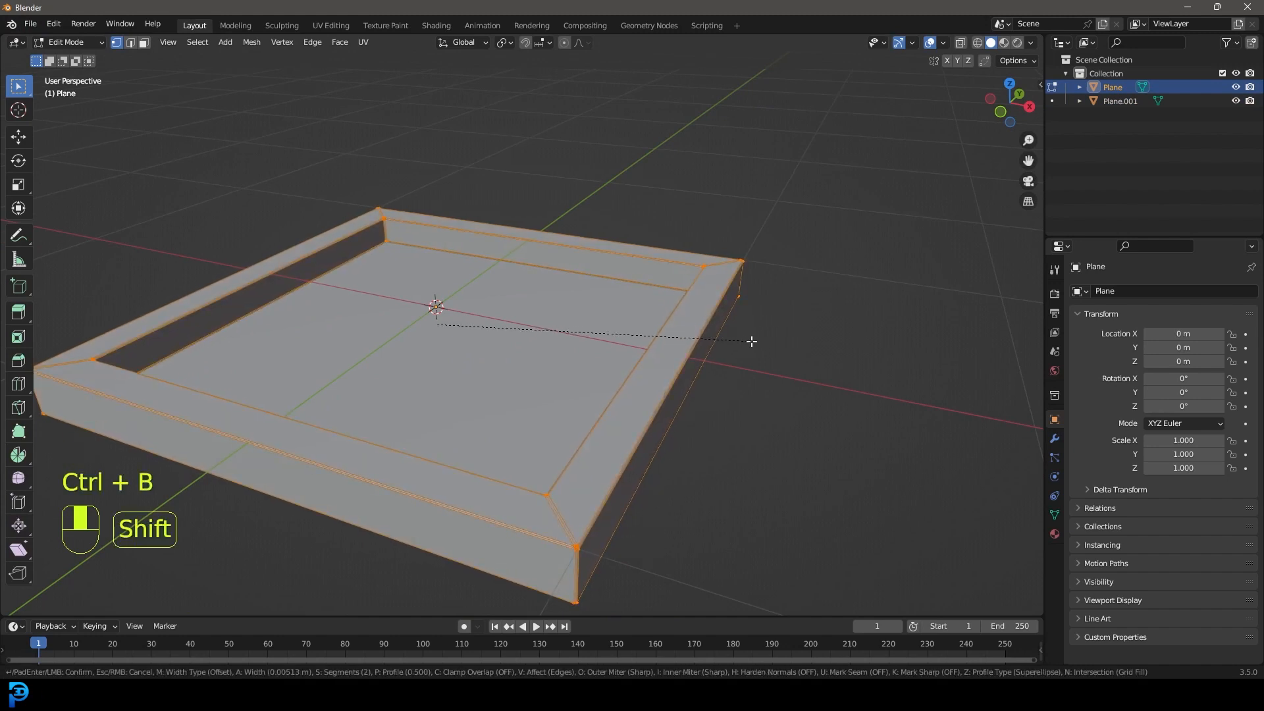
left_click(752, 341)
Step: Apply smooth shading to the frame object
key("Tab")
right_click(699, 260)
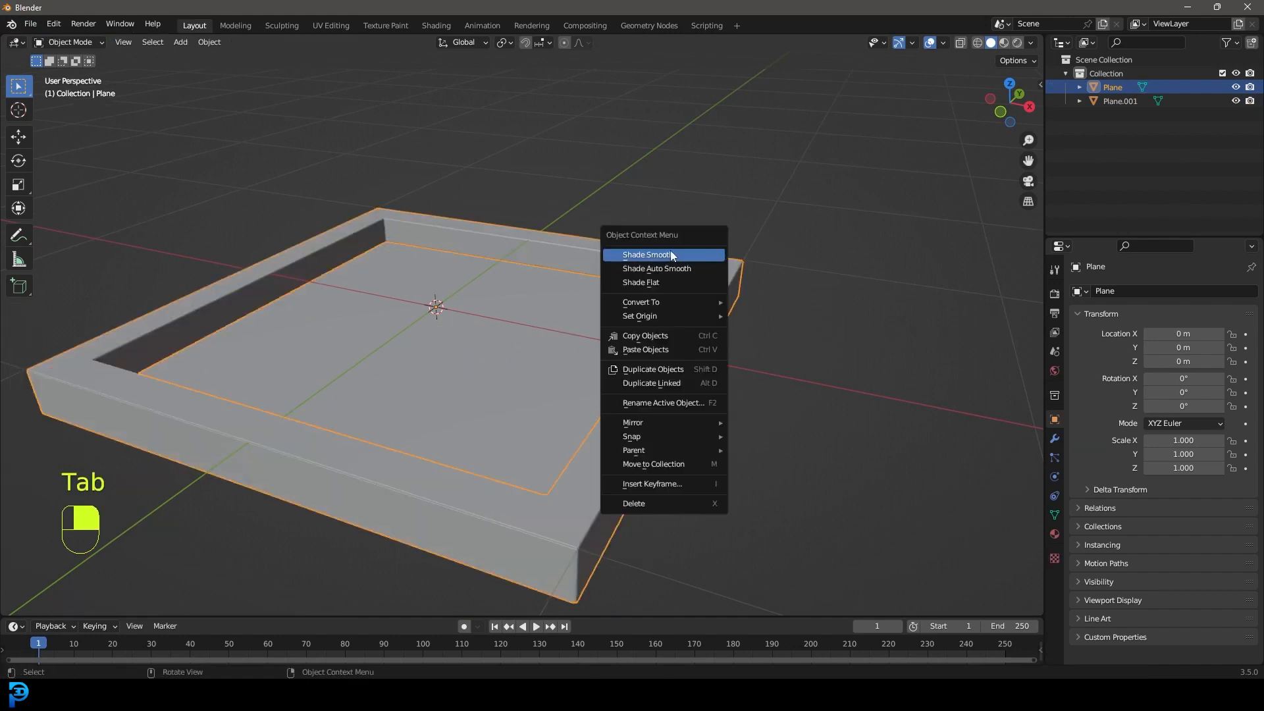
left_click(682, 253)
scroll(576, 324, "down", 3)
middle_click_drag(576, 323, 513, 285)
scroll(513, 286, "up", 4)
Step: Raise the inner plane about 0.065 m along Z inside the frame
left_click(479, 317)
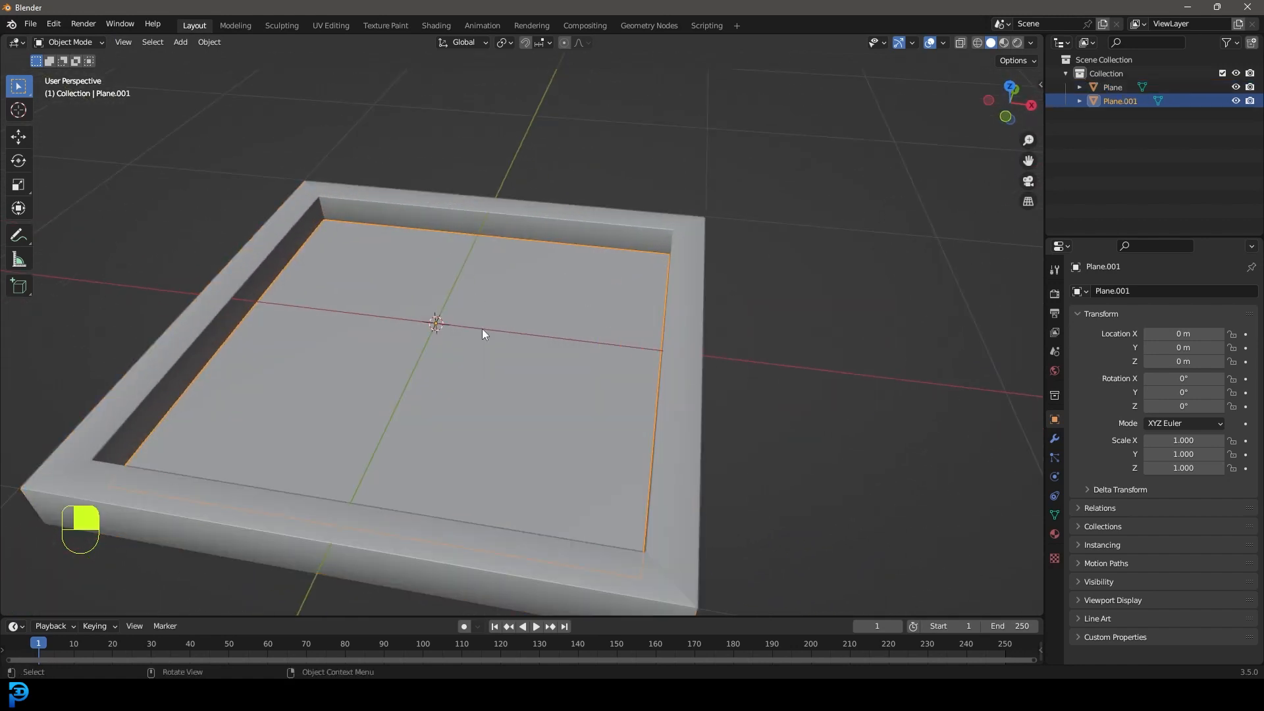
middle_click_drag(487, 369, 495, 349)
key("g")
key("z")
left_click(498, 333)
middle_click_drag(499, 333, 336, 230)
Step: Subdivide the entire inner plane with 50 cuts and return to Object Mode
key("Tab")
key("a")
right_click(335, 230)
left_click(338, 234)
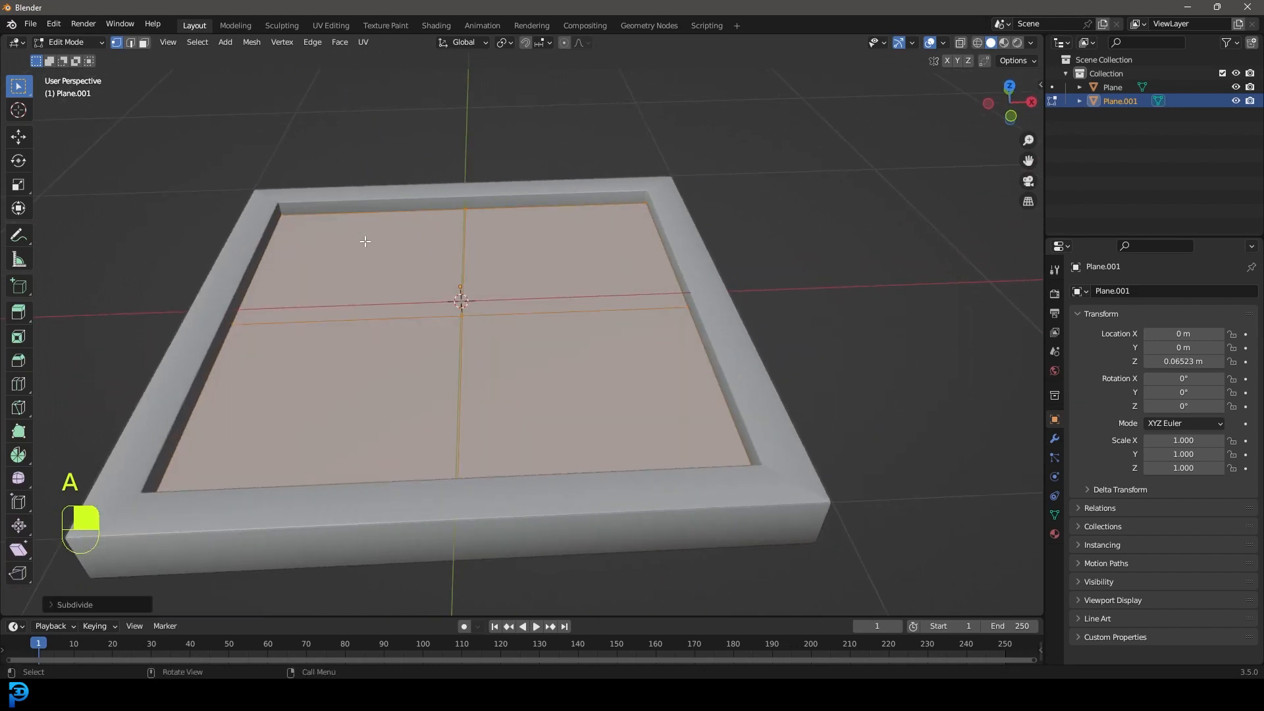
left_click(51, 604)
left_click(175, 509)
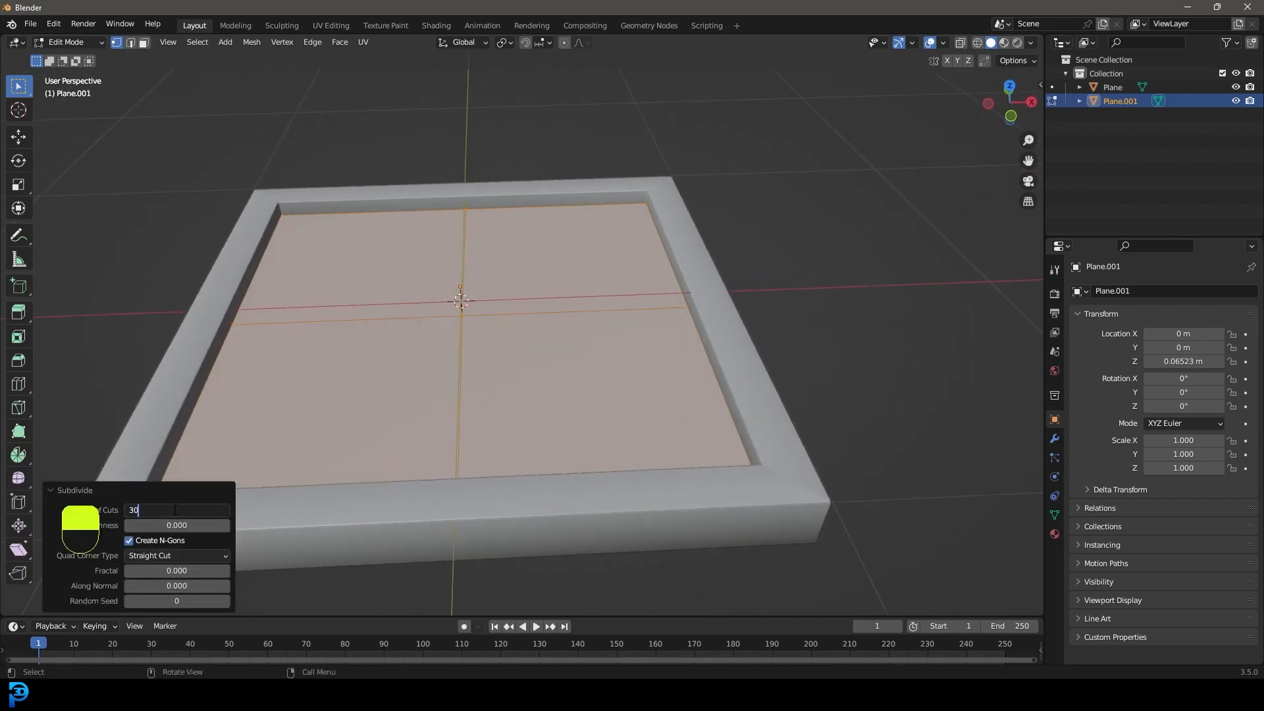
key("Return")
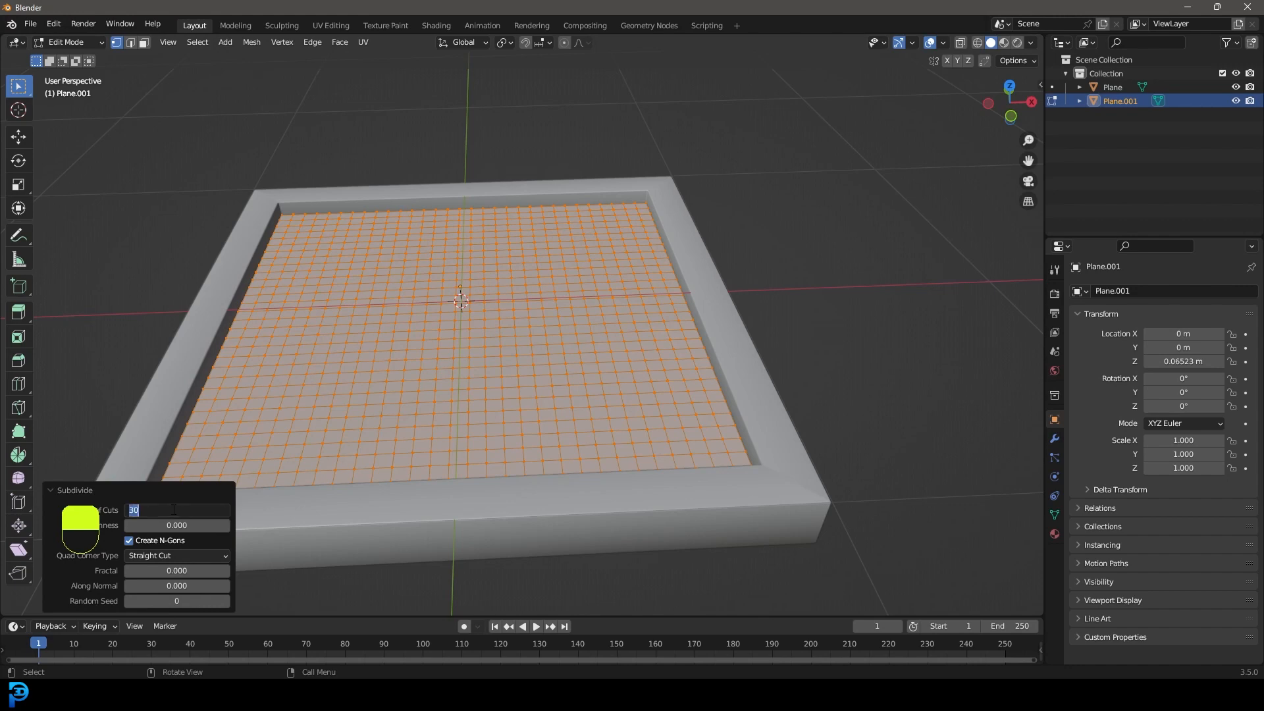
key("Return")
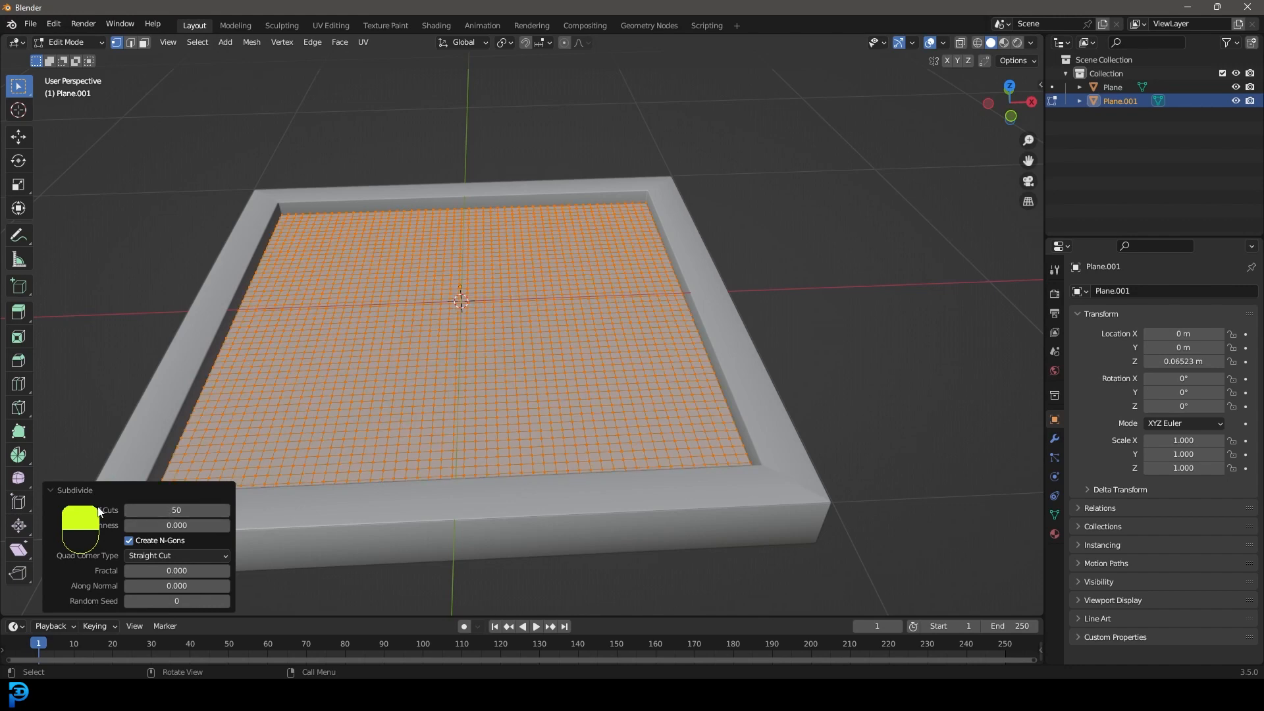
left_click(67, 492)
scroll(421, 395, "down", 1)
middle_click_drag(665, 351, 586, 349)
key("Tab")
scroll(579, 366, "down", 4)
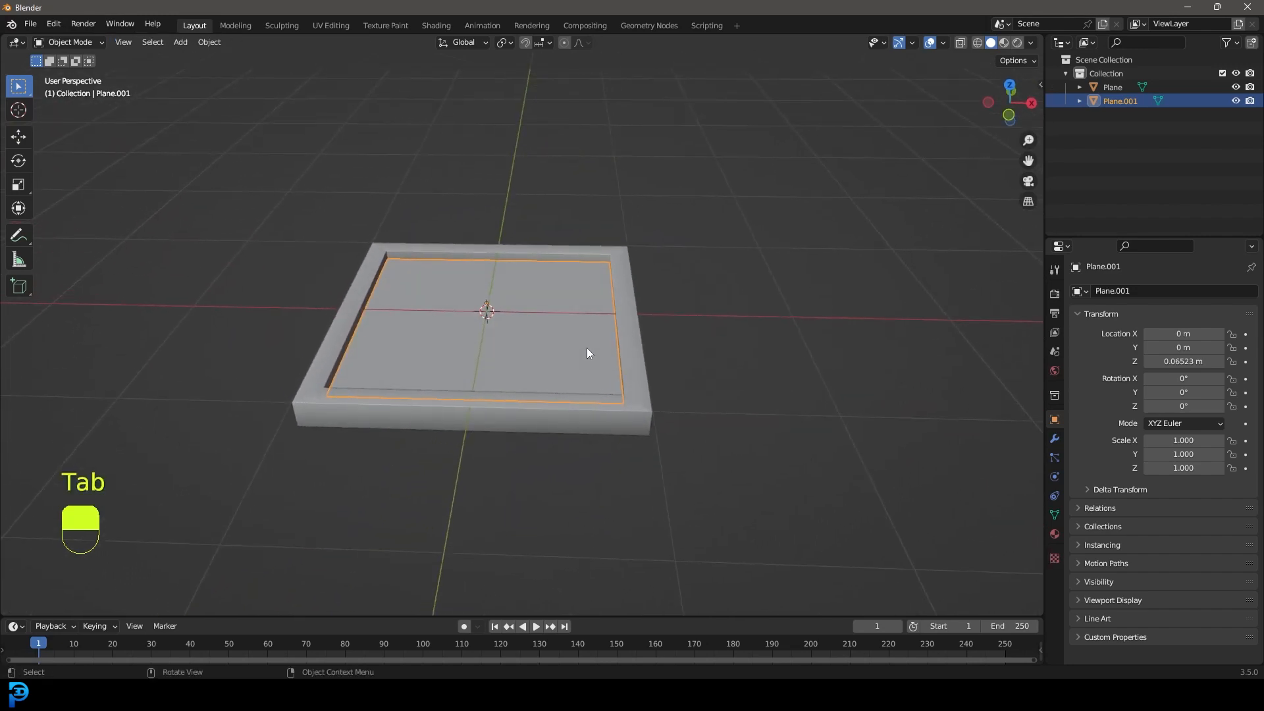
Step: Add a cylinder mesh at the origin and enter Edit Mode on it in front view
key("shift+a")
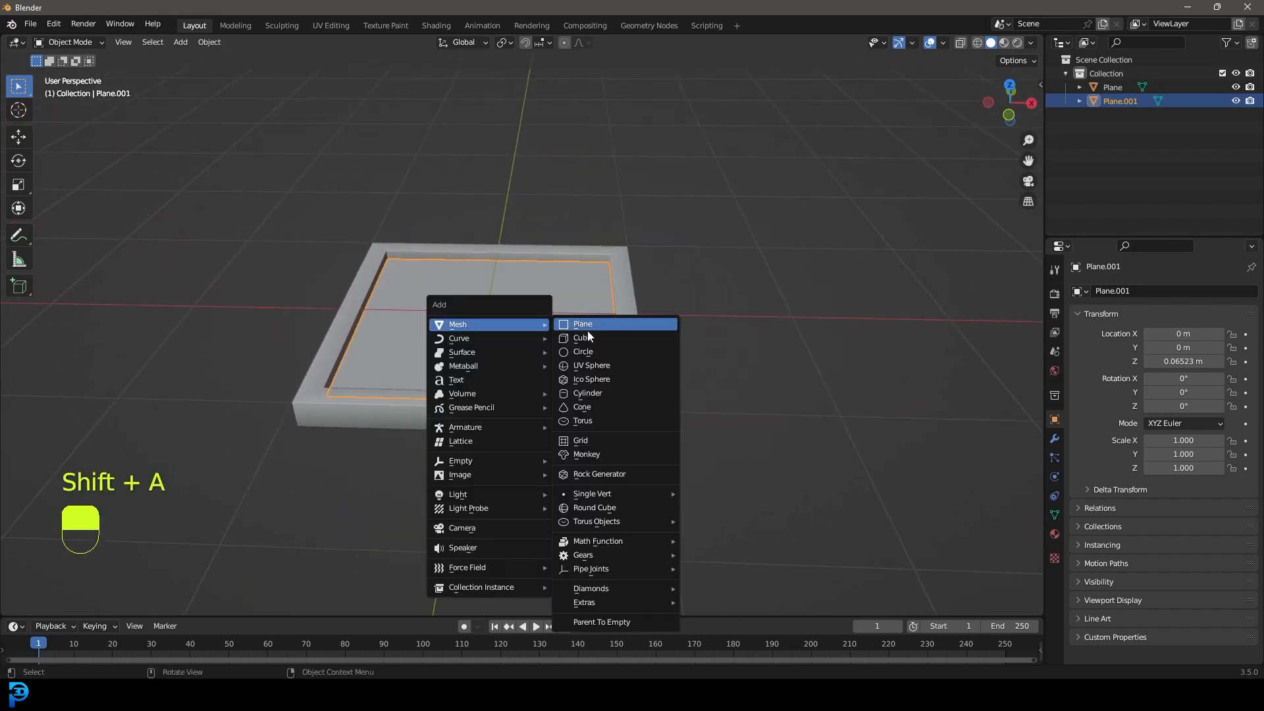
left_click(591, 394)
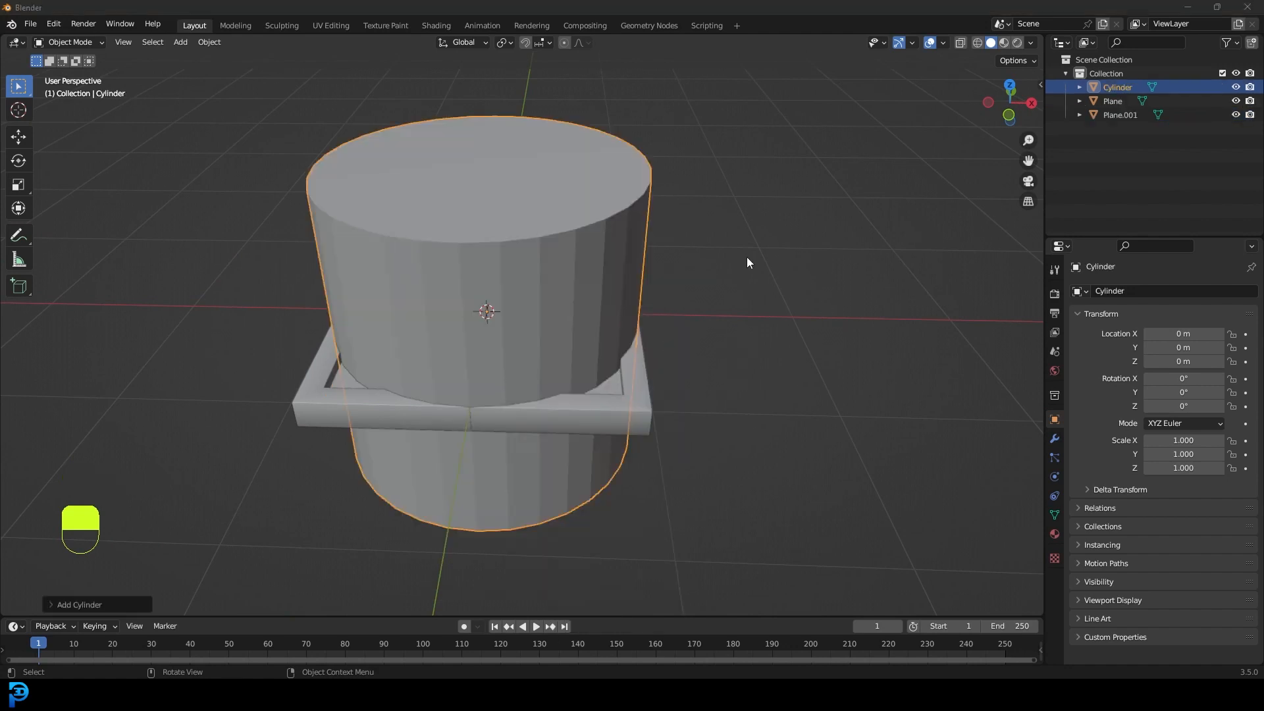
middle_click_drag(664, 341, 747, 257)
key("KP_1")
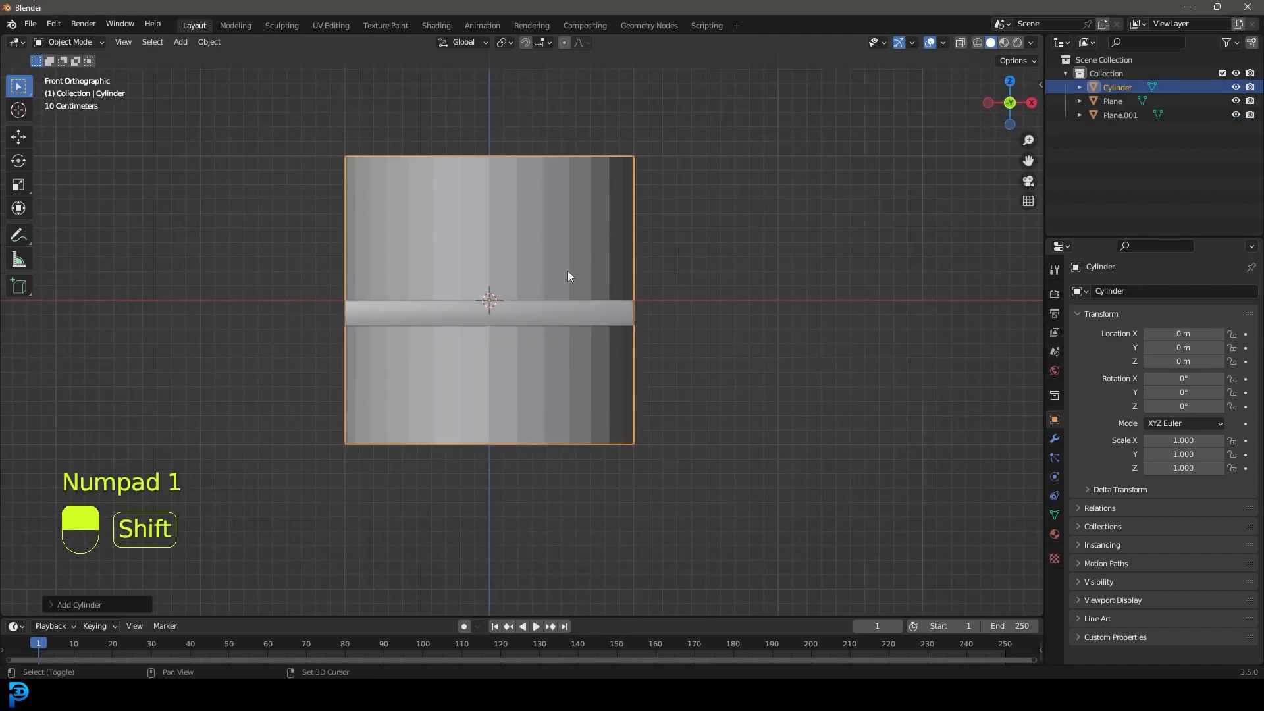
scroll(579, 274, "up", 2)
scroll(576, 277, "down", 1)
key("Tab")
middle_click_drag(572, 279, 581, 343, "shift")
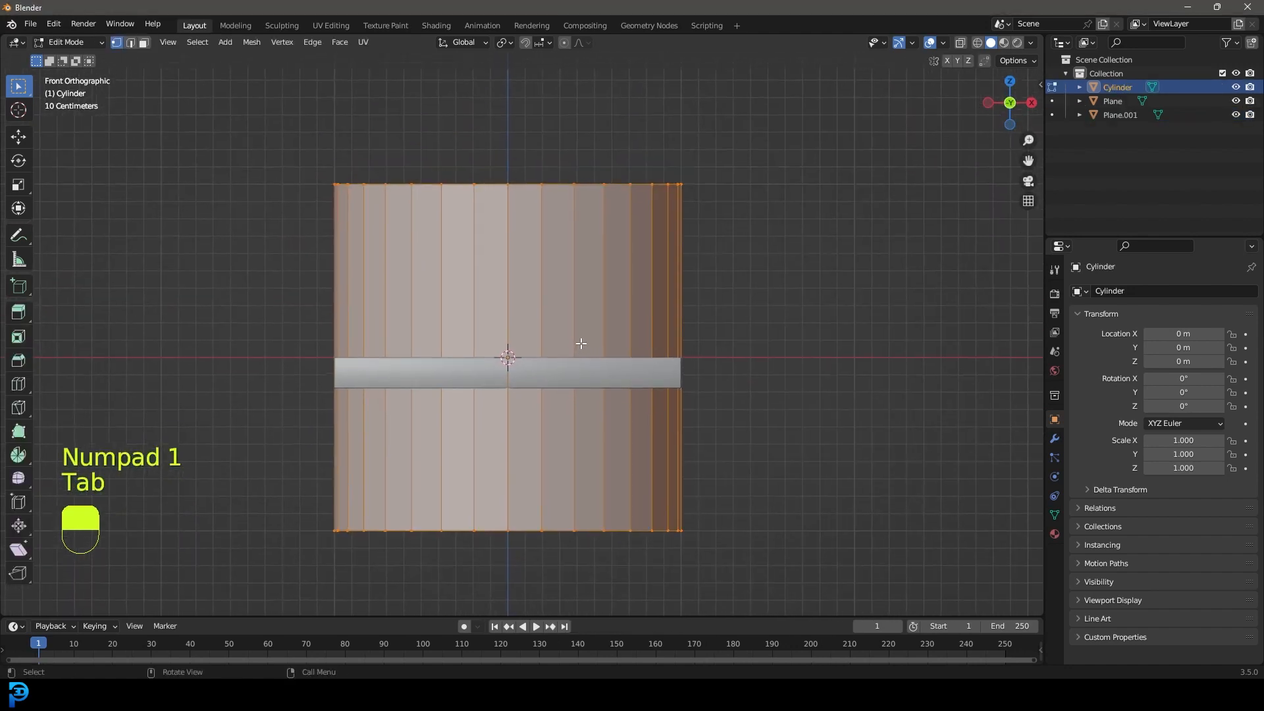
Step: Rotate the cylinder mesh onto its side along the X axis and scale it down to a small collar size
key("r")
left_click(580, 343)
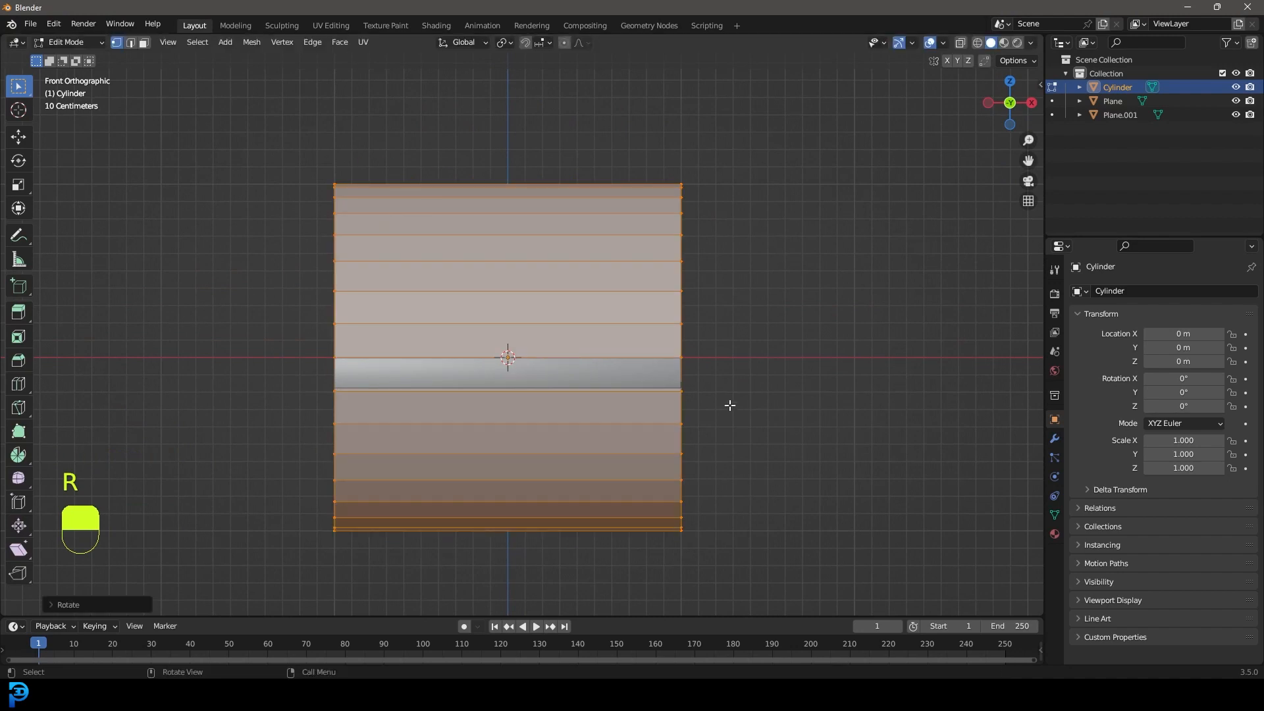
key("s")
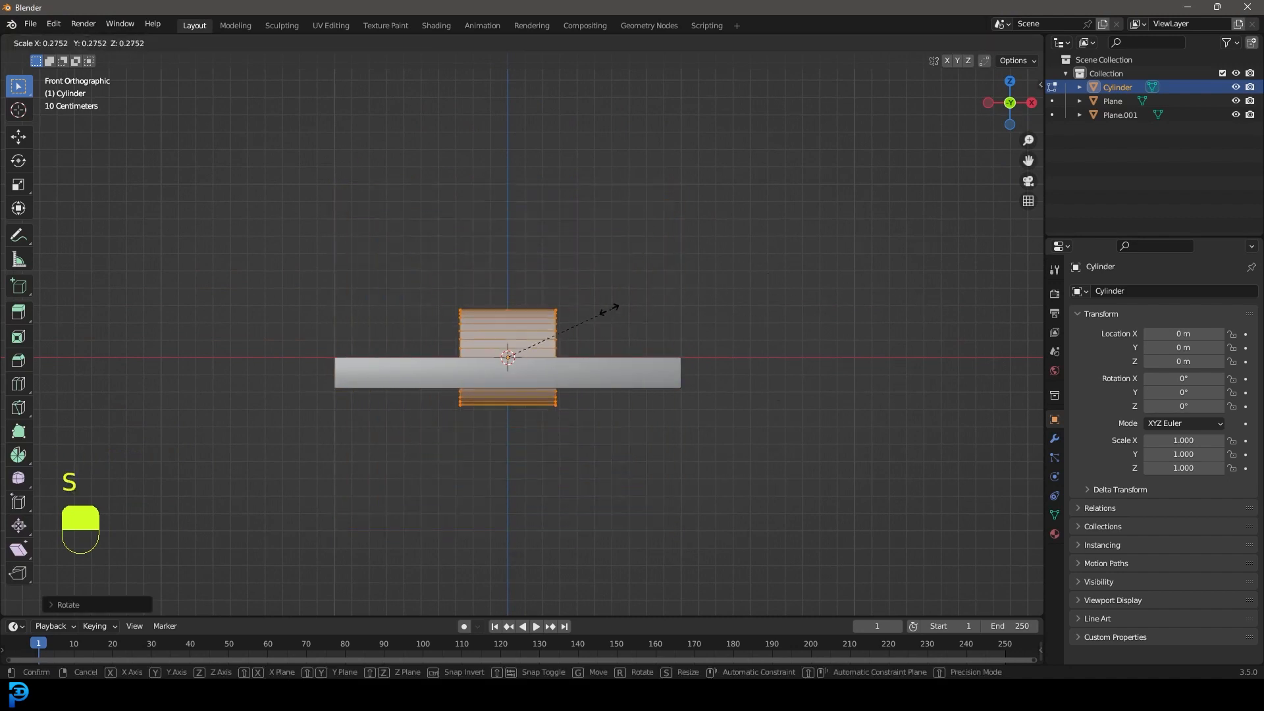
left_click(547, 338)
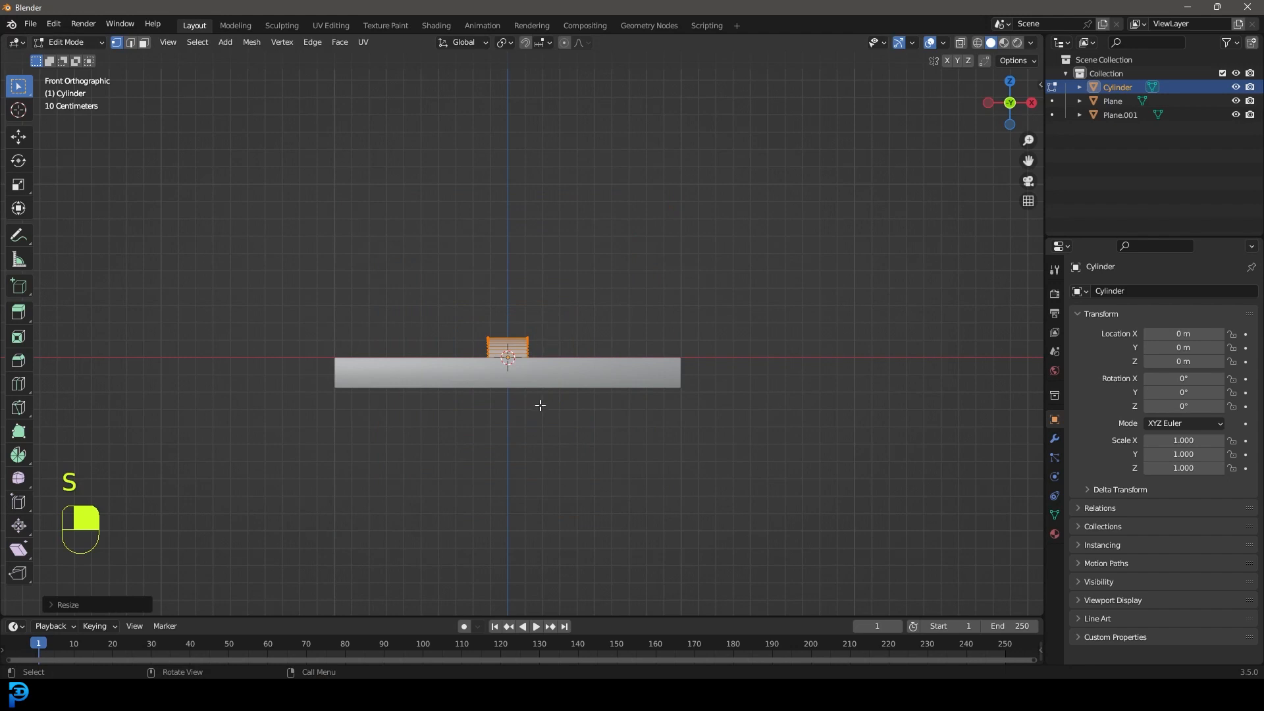
Step: Move the cylinder against the frame's outer +X side and scale it to roughly the frame's thickness
key("g")
left_click(729, 423)
scroll(728, 424, "up", 4)
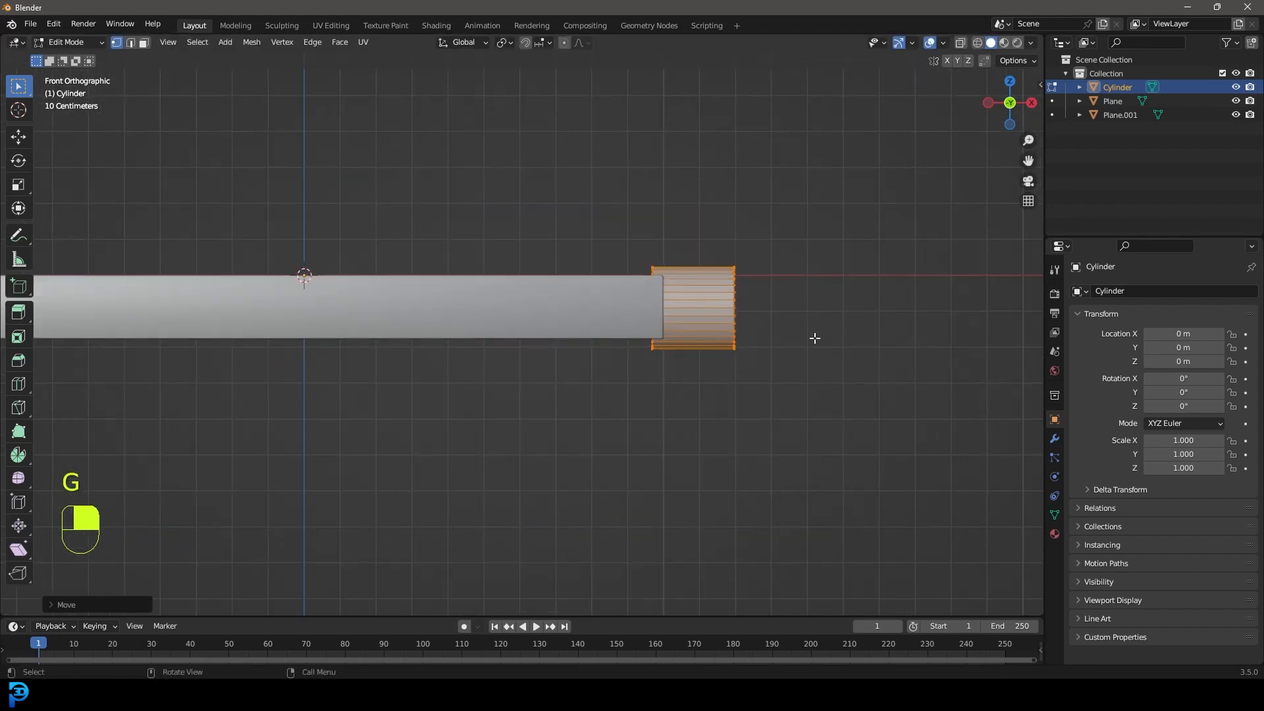
key("s")
left_click(795, 327)
scroll(788, 389, "up", 2)
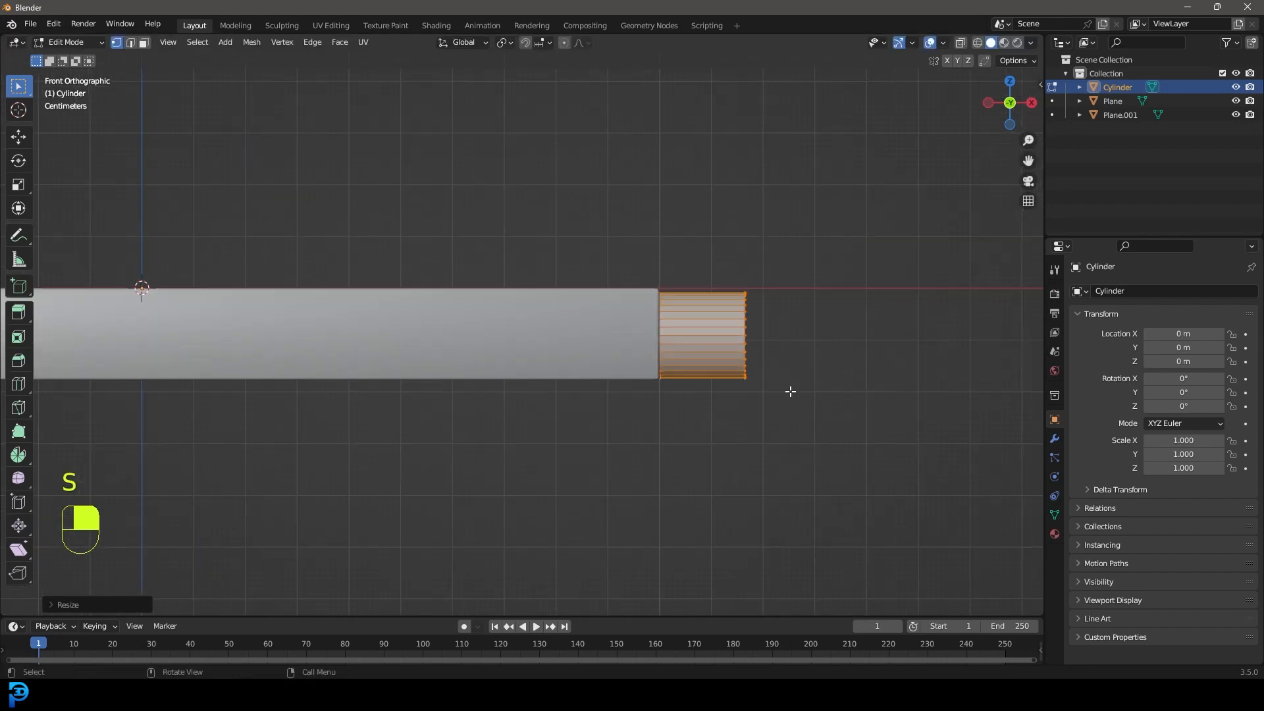
key("g")
middle_click(780, 393)
left_click(756, 390)
Step: In wireframe view, select the cylinder's outer end and move it inward along X to shorten the collar
key("z")
left_click(705, 388)
left_click_drag(808, 459, 708, 224)
middle_click_drag(760, 336, 678, 362, "shift")
key("g")
middle_click(704, 356)
left_click(712, 351)
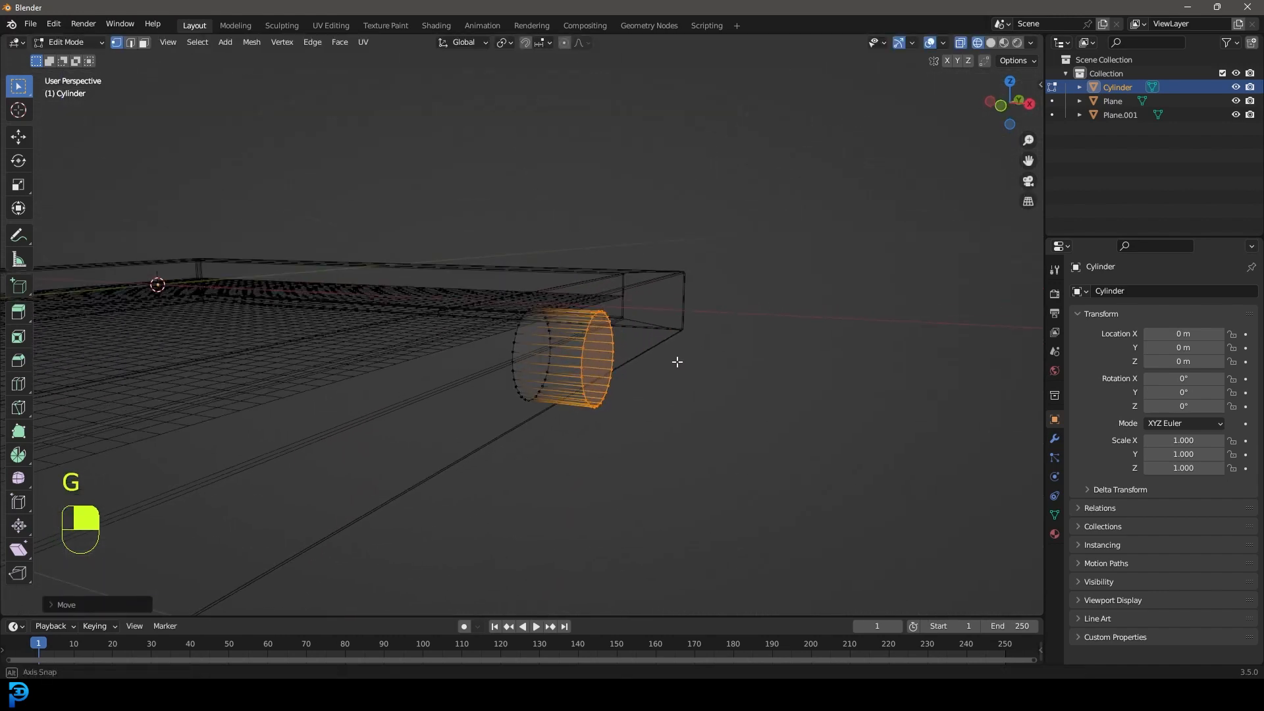
Step: Inset the collar's outer end face and extrude it outward into a long thin rod, returning to solid view
key("i")
left_click(757, 415)
scroll(724, 415, "down", 4)
key("e")
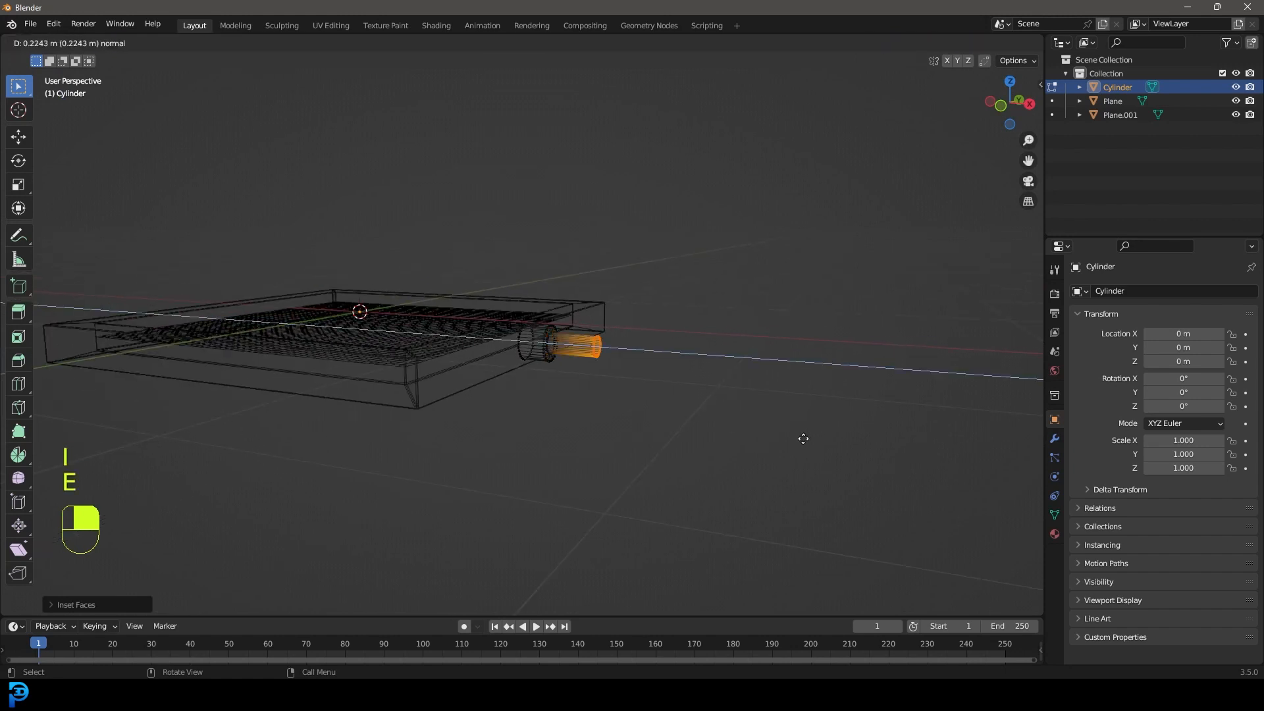
left_click(579, 537)
scroll(777, 447, "down", 5)
mouse_move(595, 352)
middle_mouse_down()
mouse_move(612, 398)
mouse_move(556, 372)
mouse_move(570, 384)
mouse_move(617, 356)
middle_mouse_up()
key("z")
left_click(690, 397)
scroll(571, 384, "up", 10)
Step: Bevel the collar's outer rim edge loop by about 0.0135 m with 4 segments
key("alt+a")
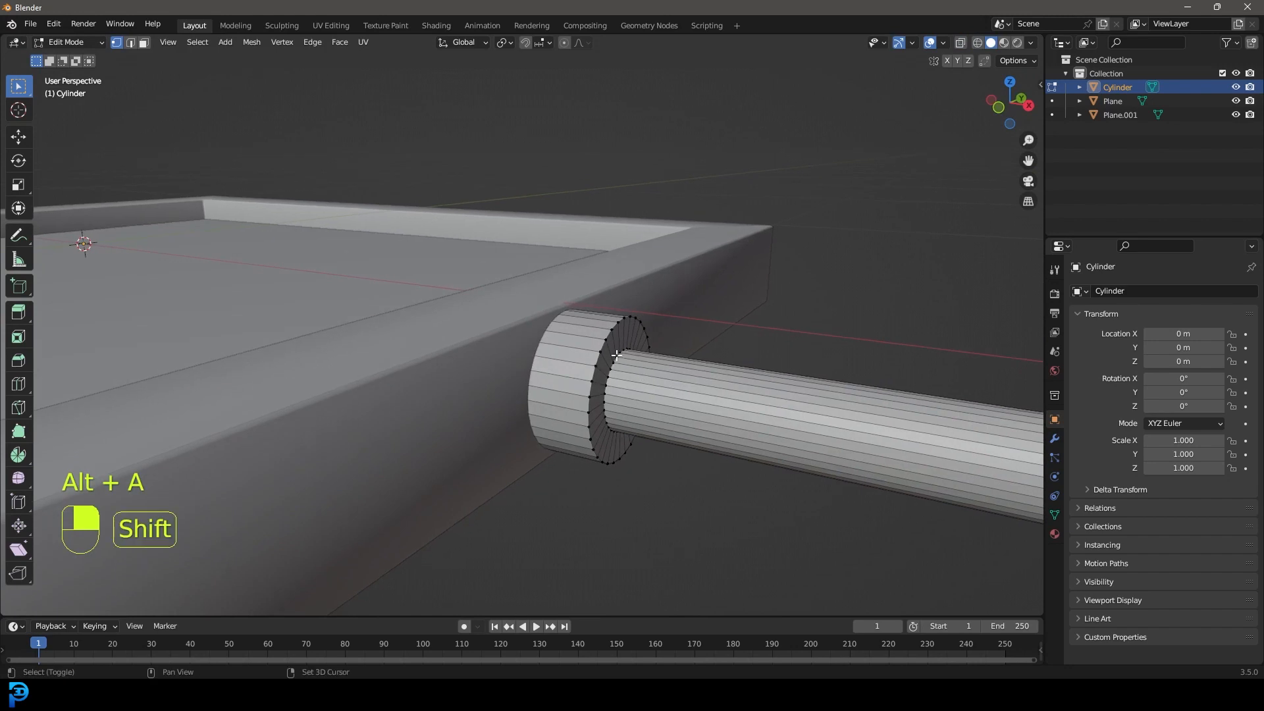
left_click(603, 347, "alt+shift")
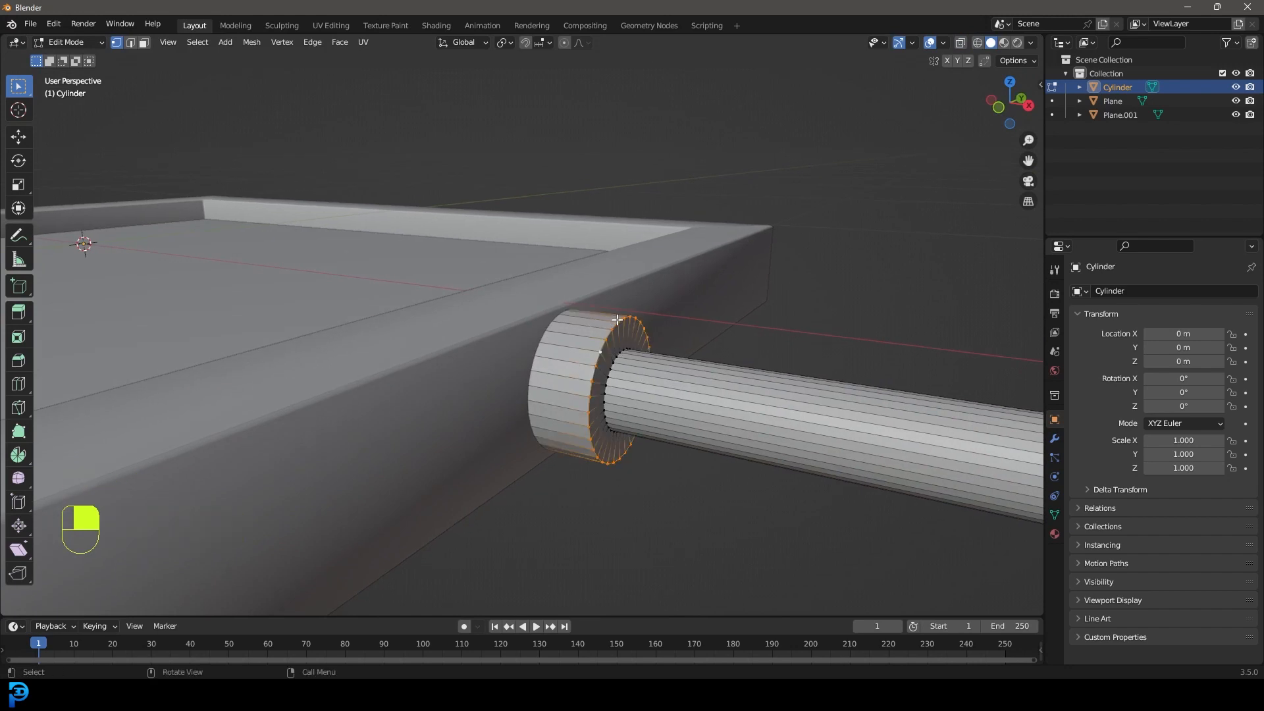
key("ctrl+b")
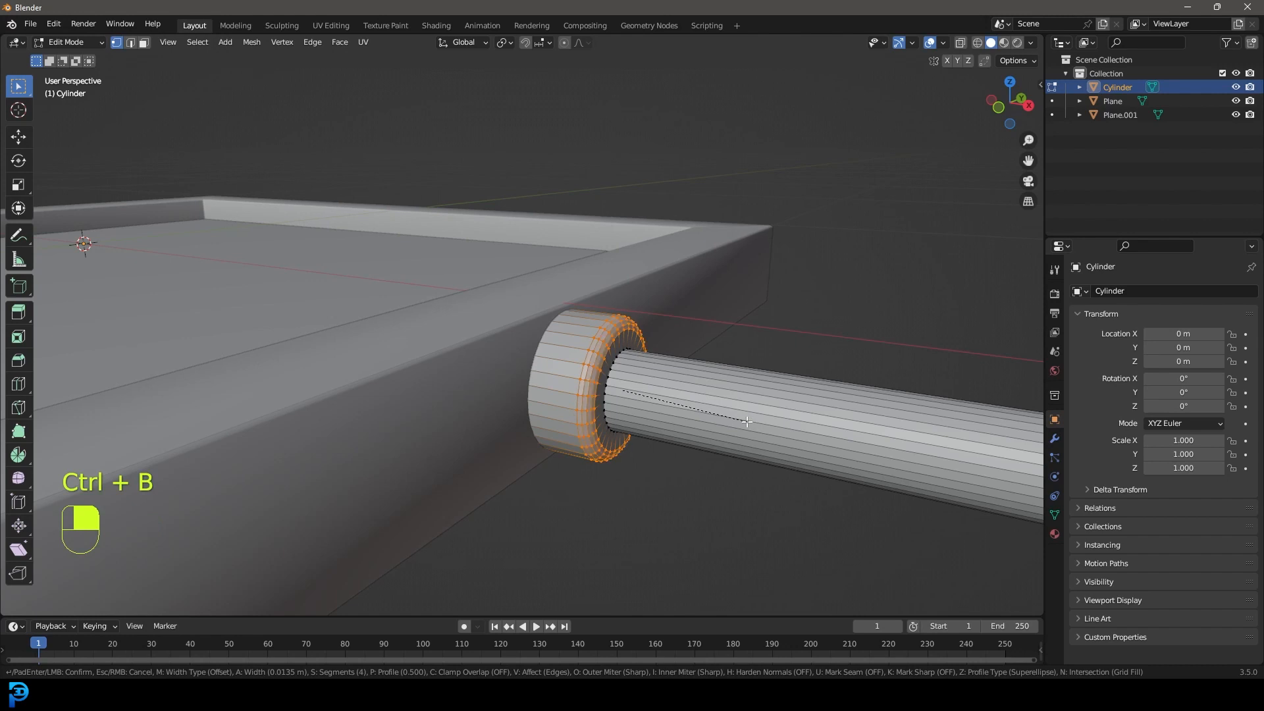
left_click(749, 426)
Step: Return to Object Mode and apply auto smooth shading to the rod object
middle_click_drag(513, 352, 654, 345)
key("Tab")
right_click(616, 349)
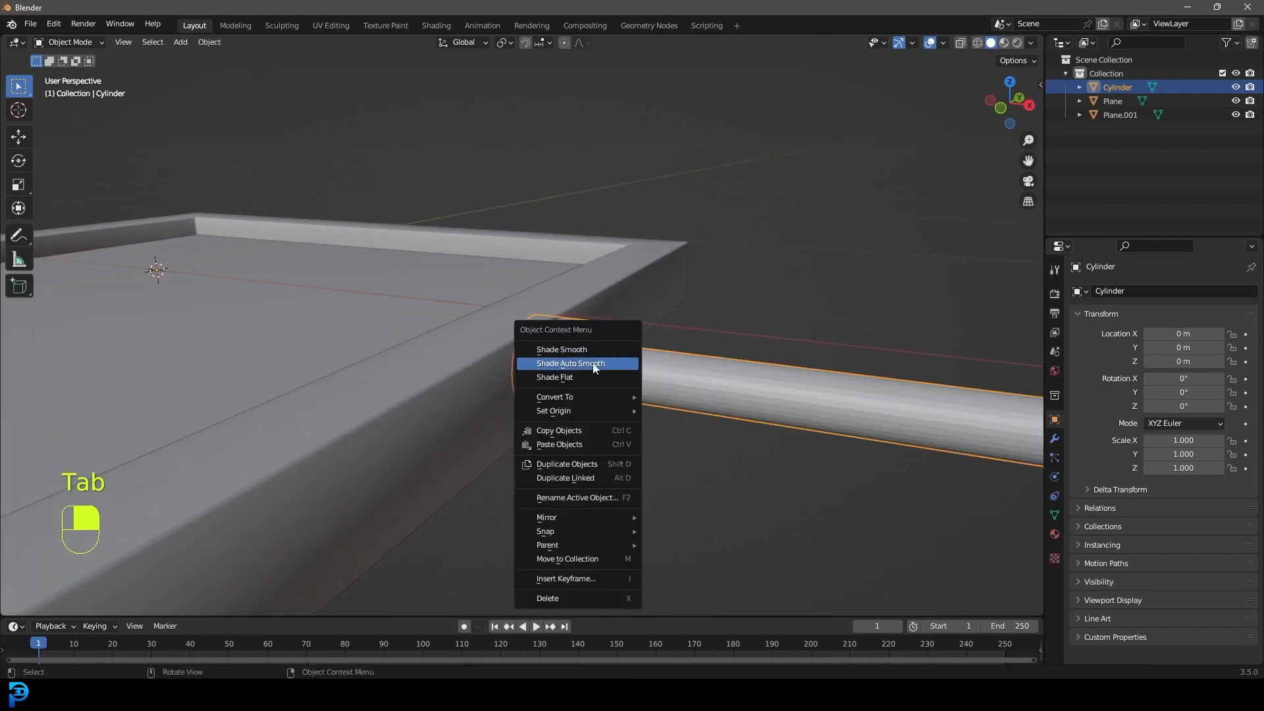
left_click(574, 369)
scroll(523, 391, "down", 5)
middle_click_drag(523, 391, 578, 401)
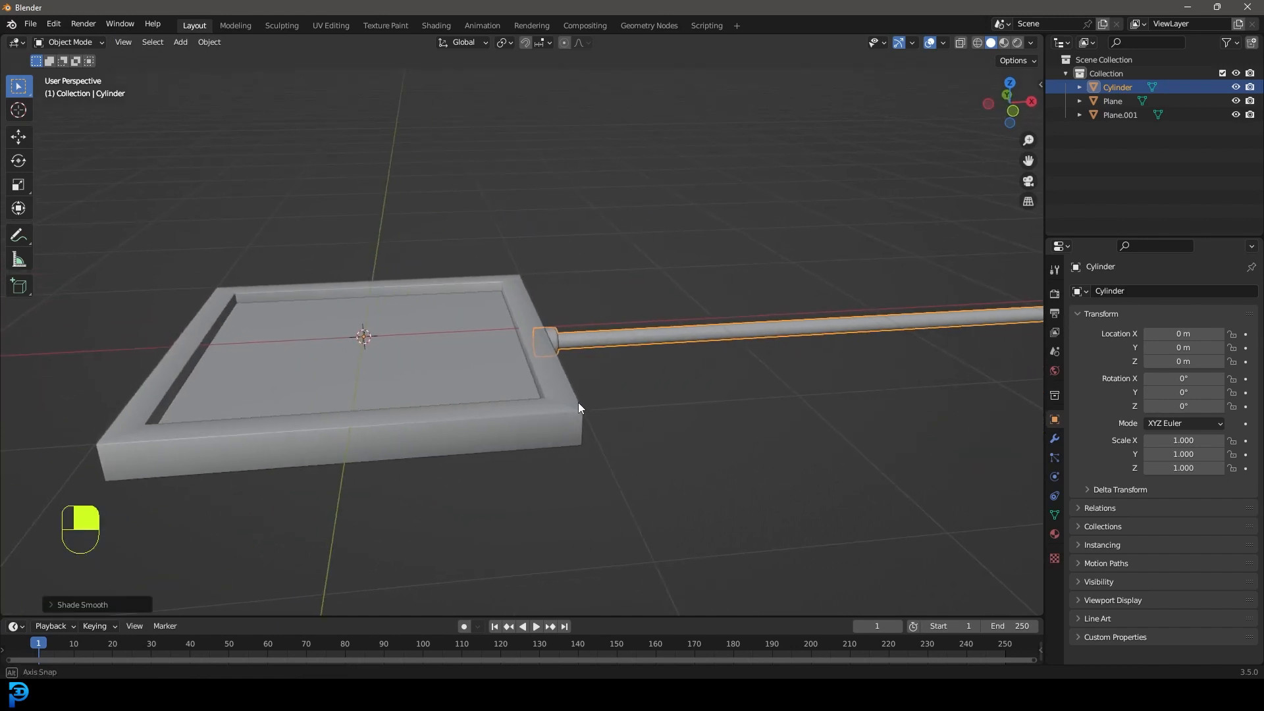
Step: Add a Mirror modifier to the rod on the X axis to create a matching rod on the opposite side
left_click(1054, 438)
left_click(1123, 290)
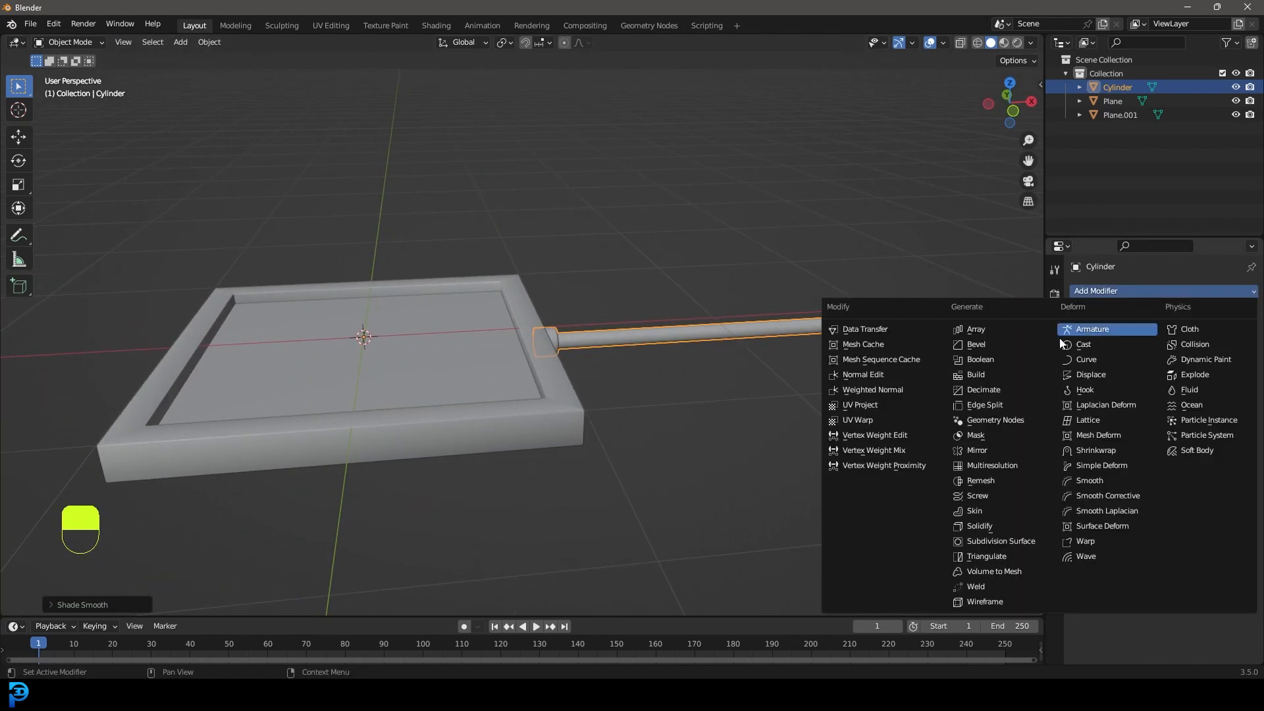
left_click(1000, 452)
scroll(232, 259, "down", 3)
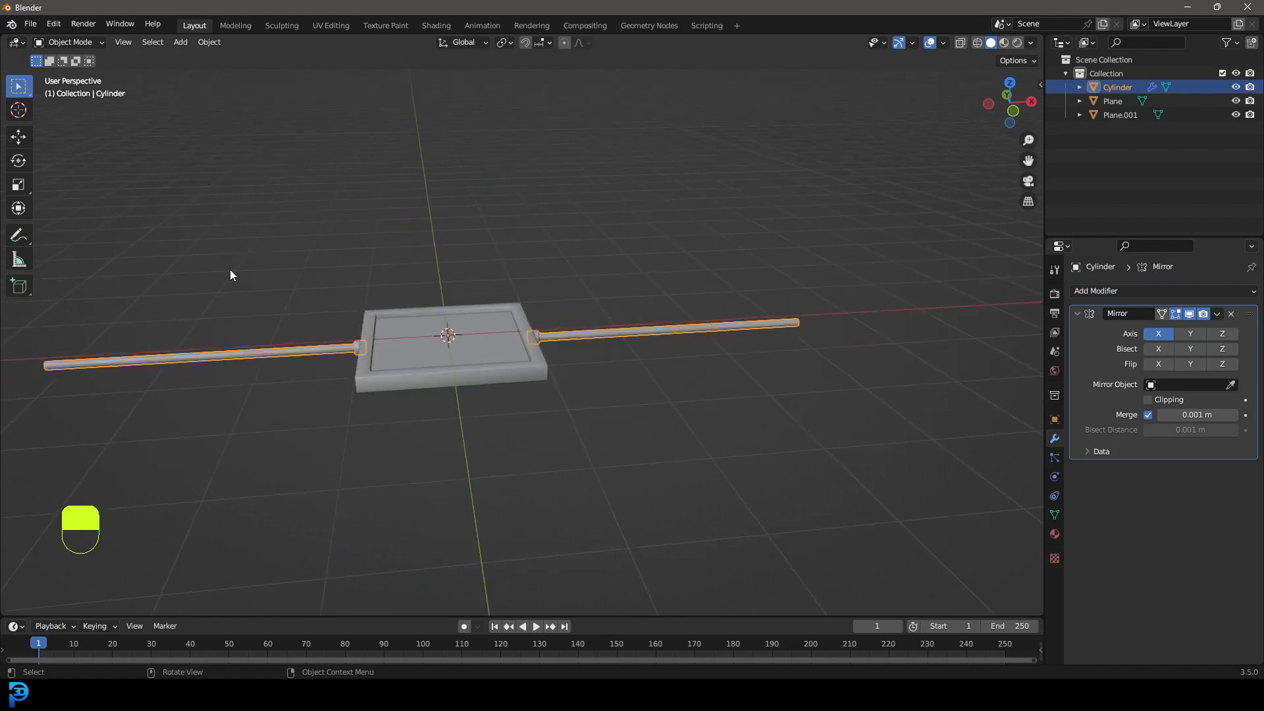
scroll(536, 297, "up", 6)
middle_click_drag(789, 268, 579, 283)
scroll(621, 328, "up", 4)
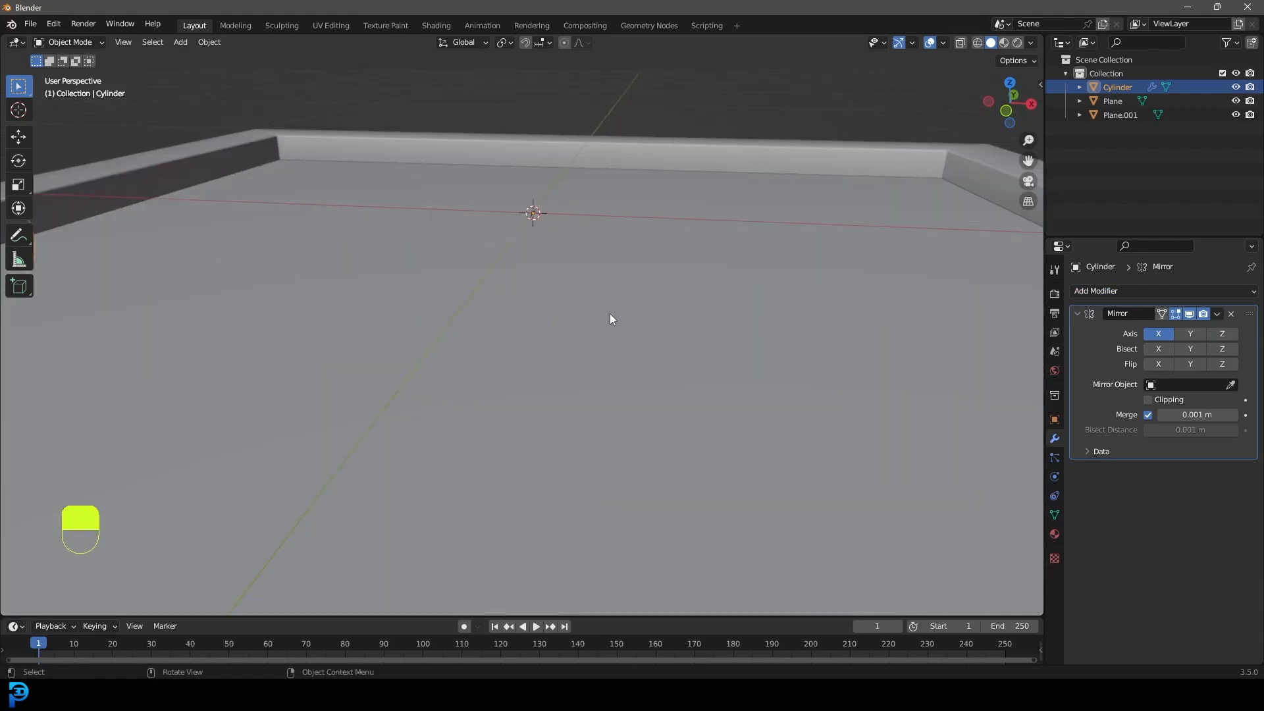
scroll(527, 219, "down", 5)
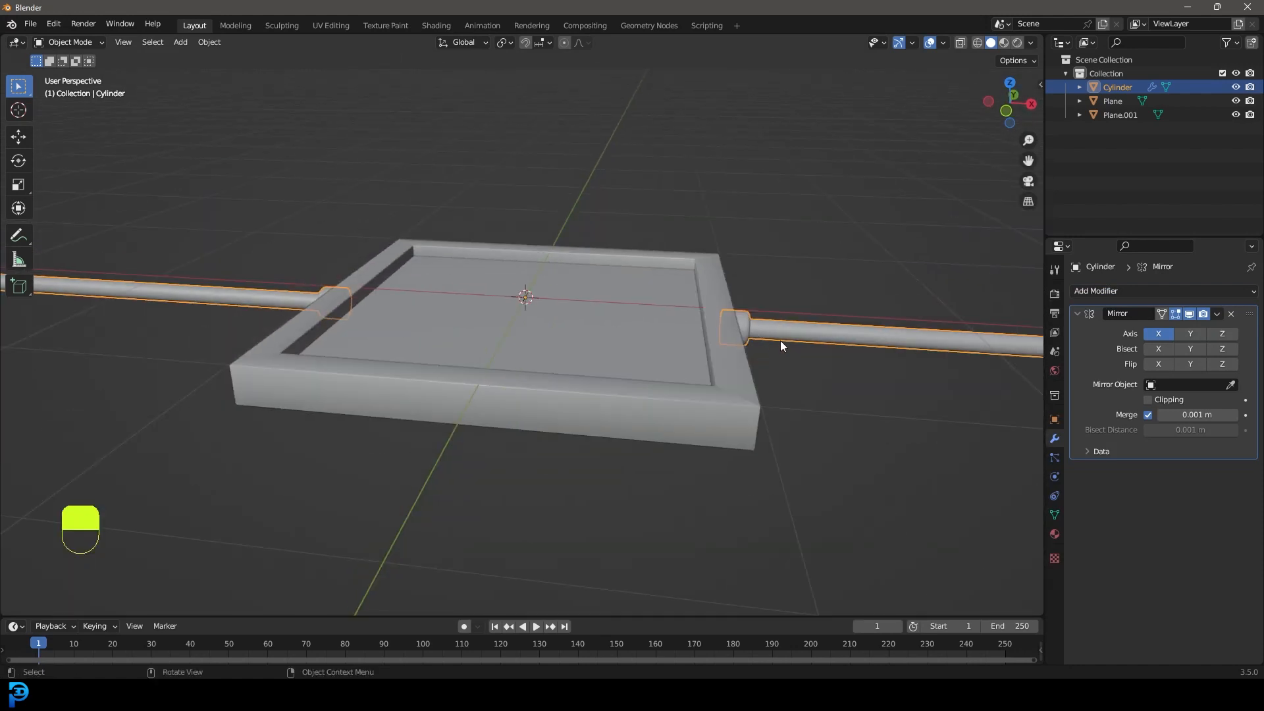
left_click(70, 42)
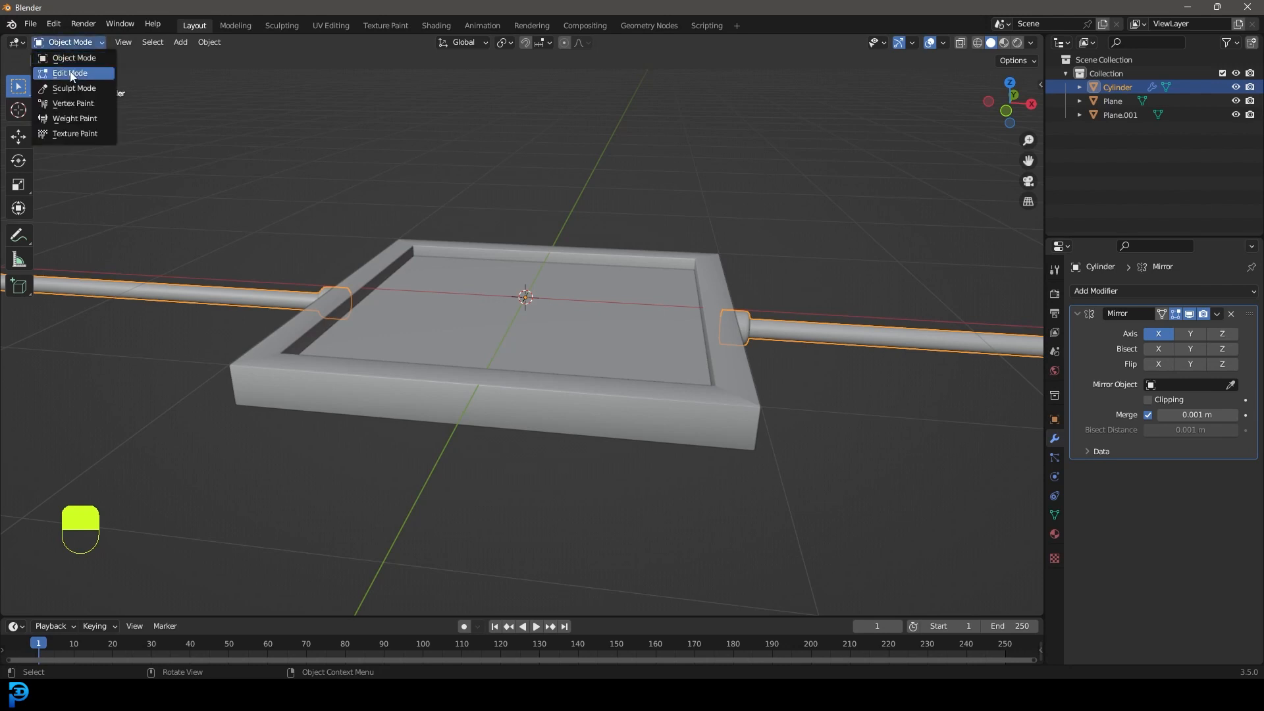
left_click(66, 66)
middle_click_drag(741, 334, 832, 379)
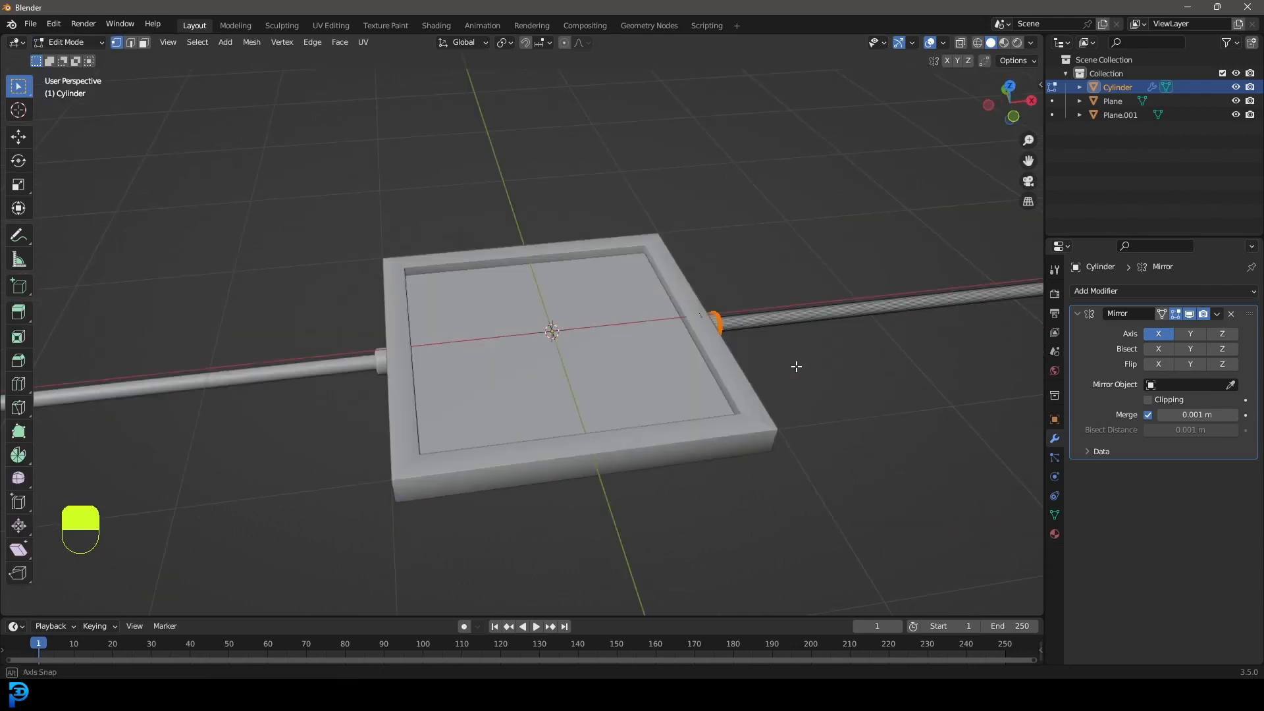
key("Tab")
key("alt+a")
scroll(637, 344, "down", 3)
middle_click_drag(637, 344, 545, 324)
scroll(568, 313, "up", 5)
left_click_drag(553, 492, 482, 150)
key("g")
right_click(534, 316)
Step: In wireframe view, parent the frame and the inner plane to the rod object with Object (Keep Transform)
key("z")
left_click(465, 361)
left_click(576, 256)
left_click(603, 285, "shift")
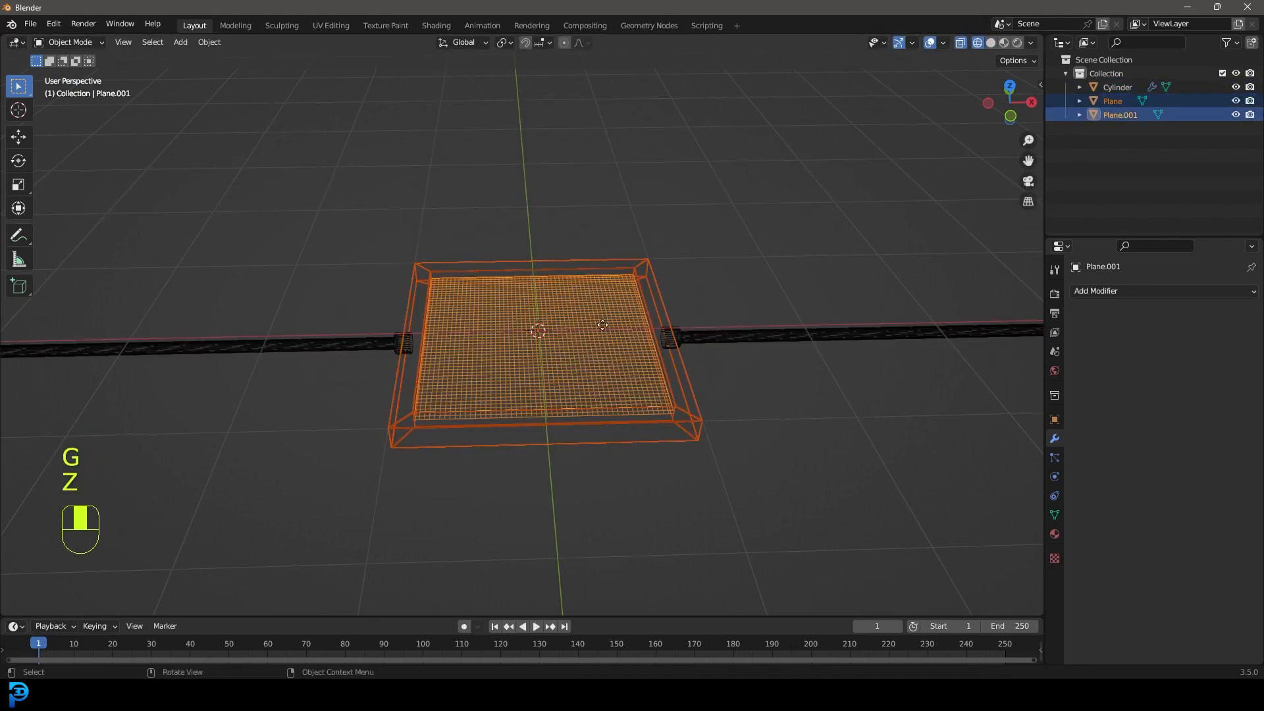
left_click(772, 331, "shift")
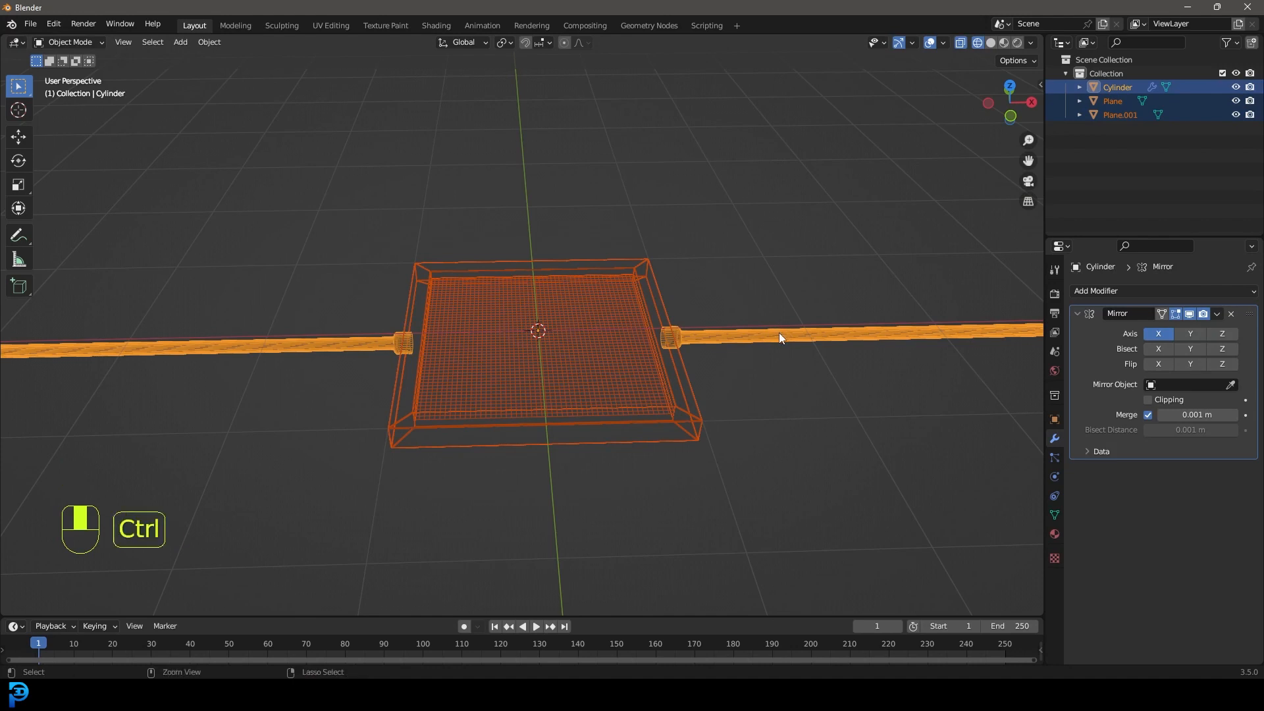
key("ctrl+p")
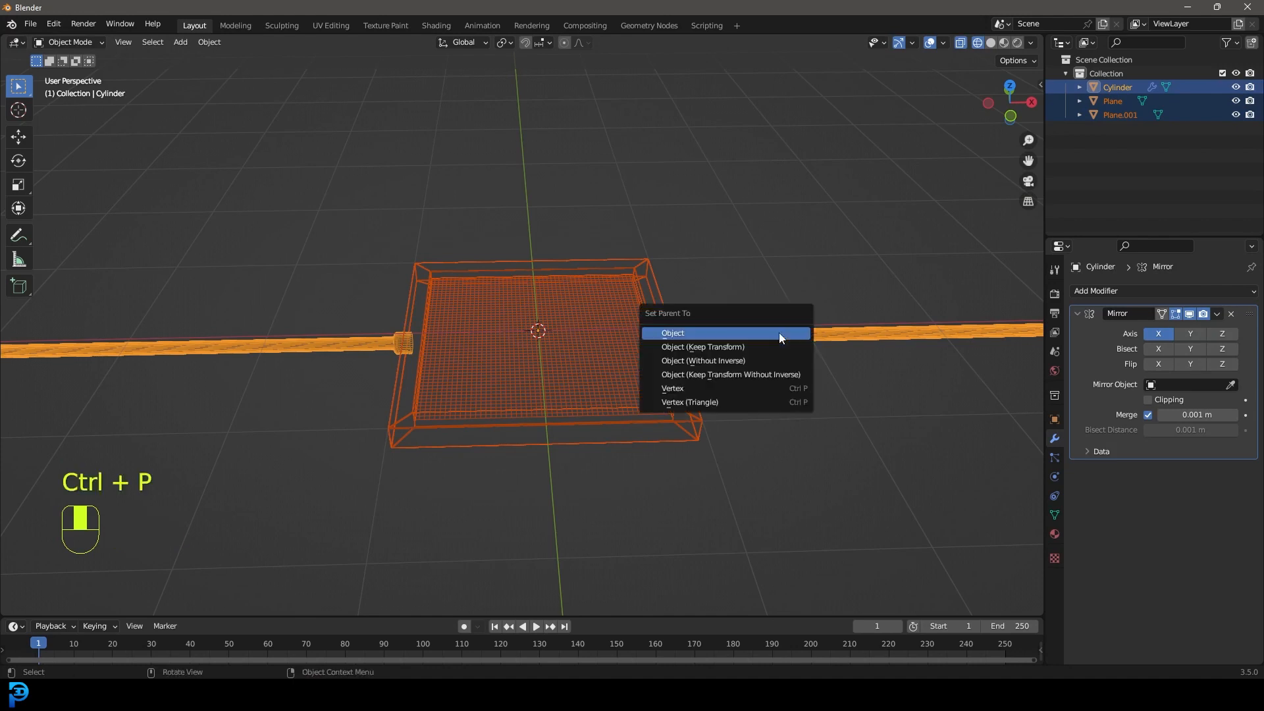
left_click(750, 350)
Step: Test the parenting by trial-moving and trial-rotating the rod object without keeping the transform
scroll(642, 357, "down", 5)
middle_click_drag(606, 329, 618, 319)
key("alt+a")
left_click(627, 322)
key("g")
key("r")
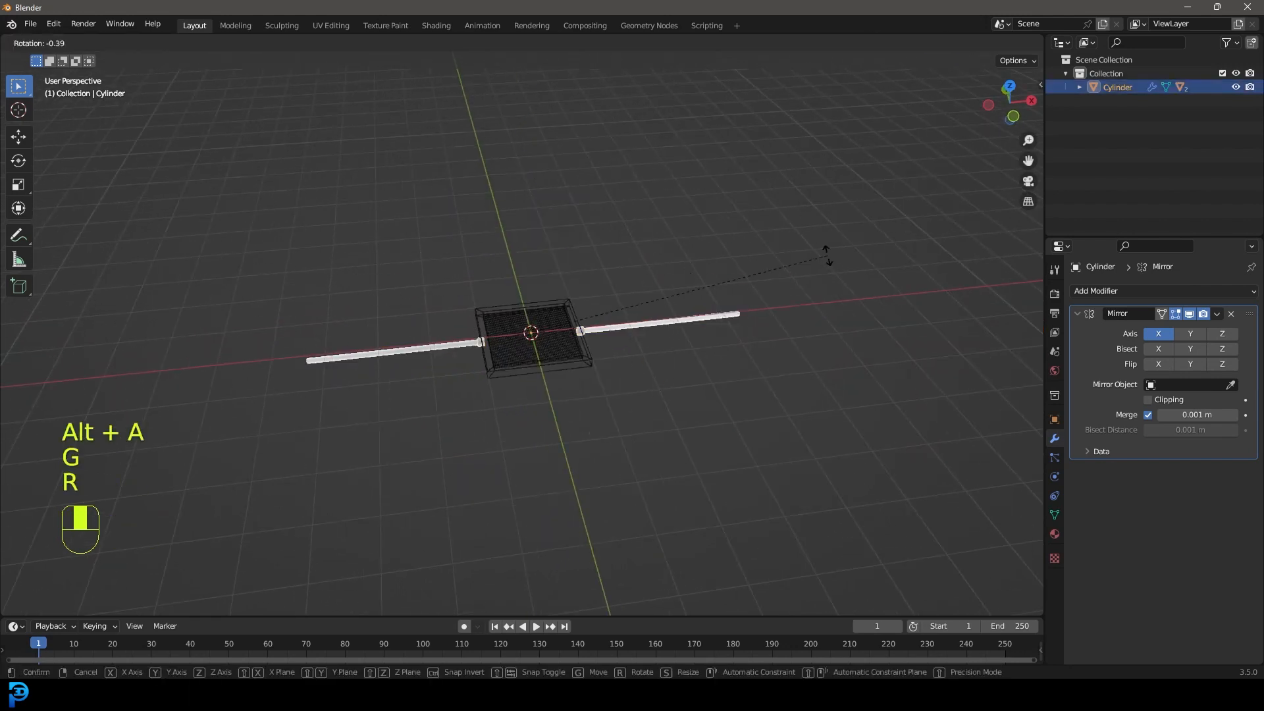
key("r")
right_click(734, 267)
Step: Return the viewport to solid shading and clear the selection
key("z")
scroll(708, 287, "up", 4)
middle_click_drag(708, 287, 611, 358)
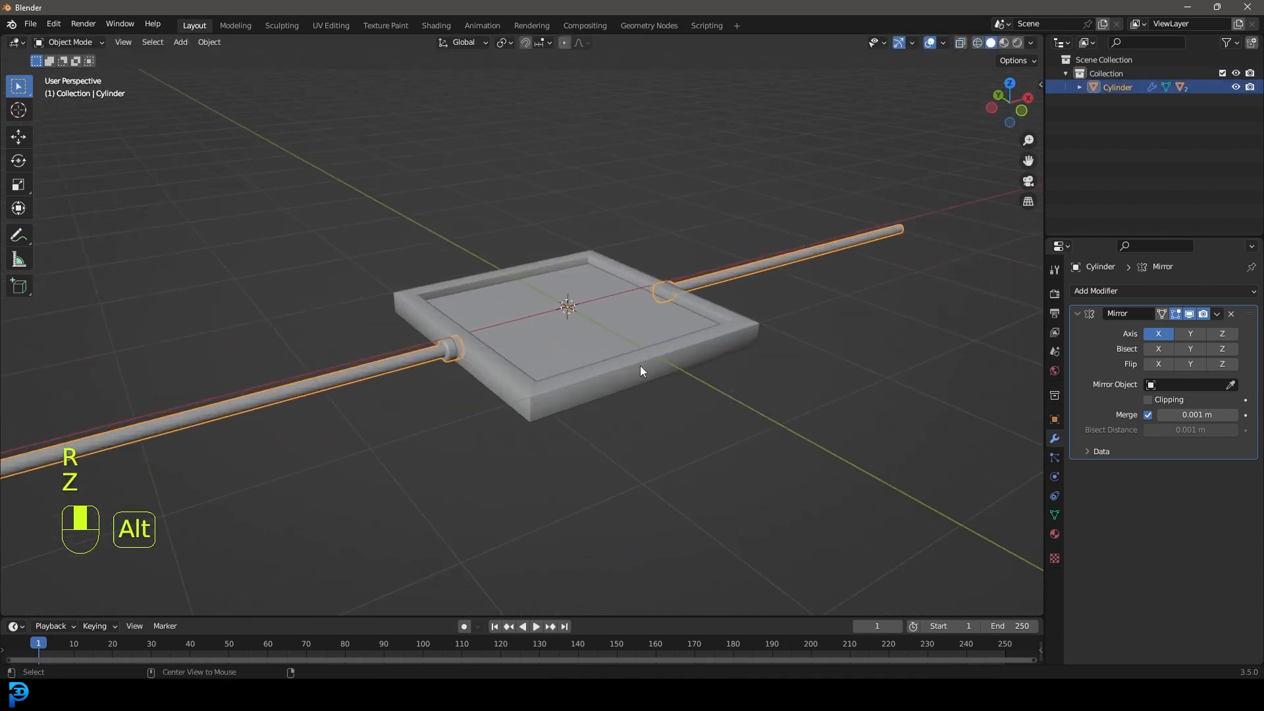
key("alt+a")
middle_click_drag(517, 296, 567, 306)
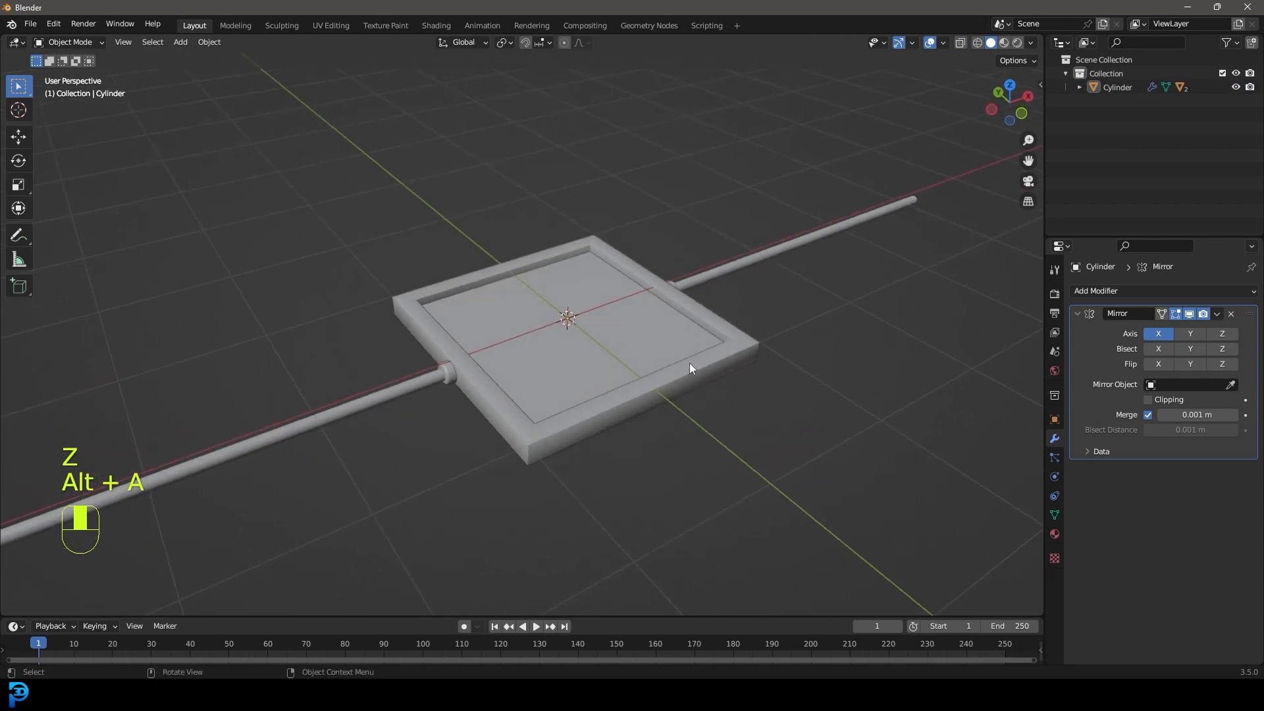
middle_click_drag(694, 362, 721, 275)
Step: Set the render engine to Cycles with GPU Compute as the device
left_click(720, 293)
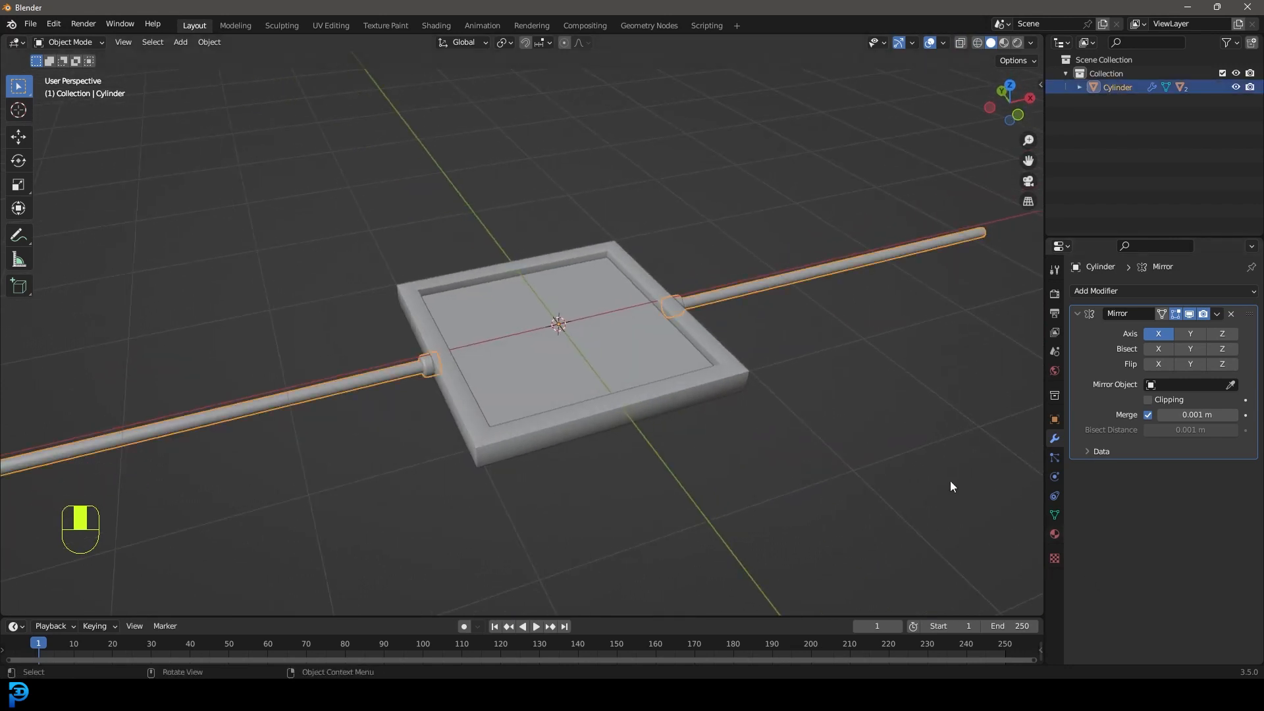
left_click(1054, 294)
left_click(1165, 290)
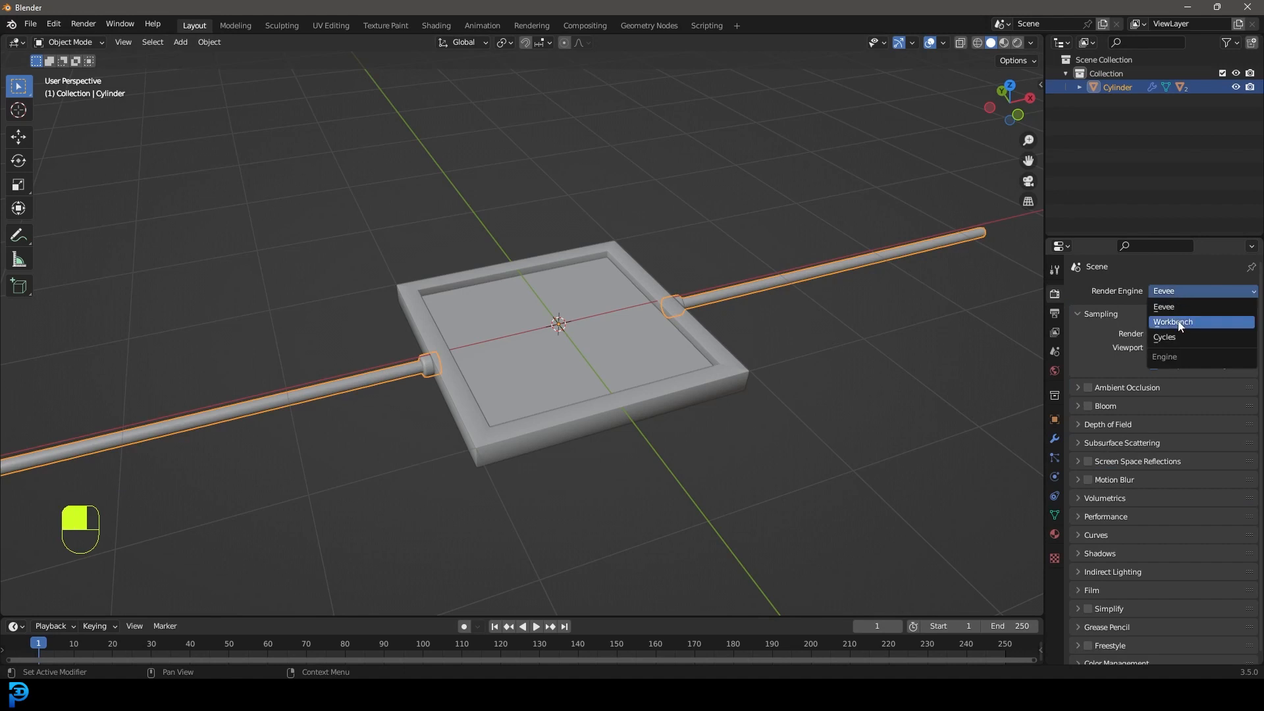
left_click(1179, 324)
left_click(1172, 293)
left_click(1175, 333)
left_click(1168, 325)
left_click(1229, 353)
Step: Create a new material on the frame and name it metal1
middle_click_drag(891, 306, 728, 298)
left_click(727, 340)
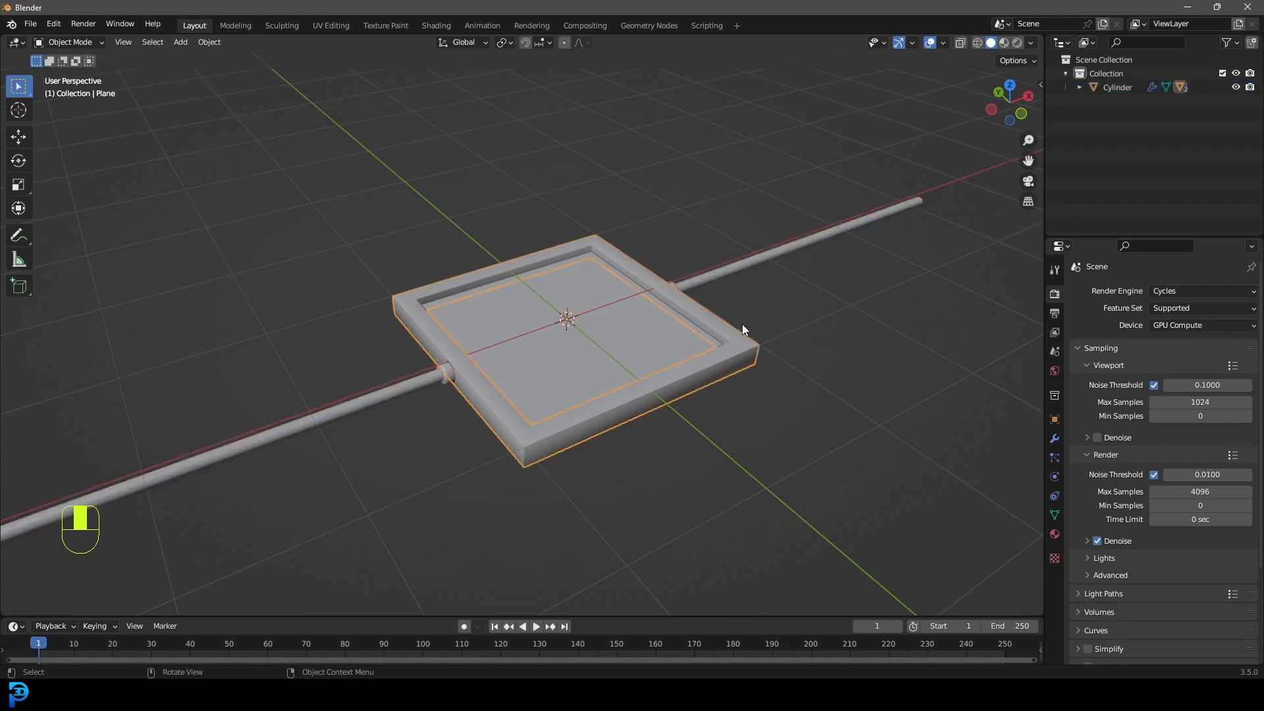
left_click(1055, 534)
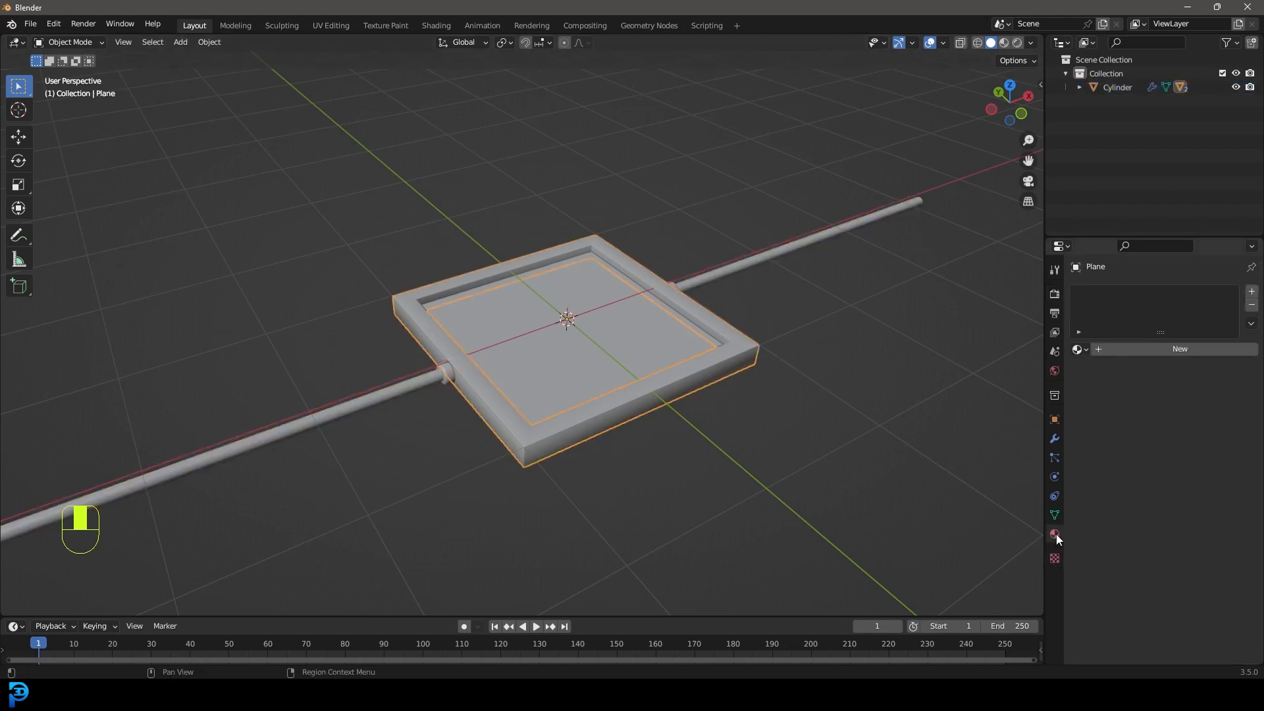
key("g")
right_click(717, 356)
left_click(1180, 349)
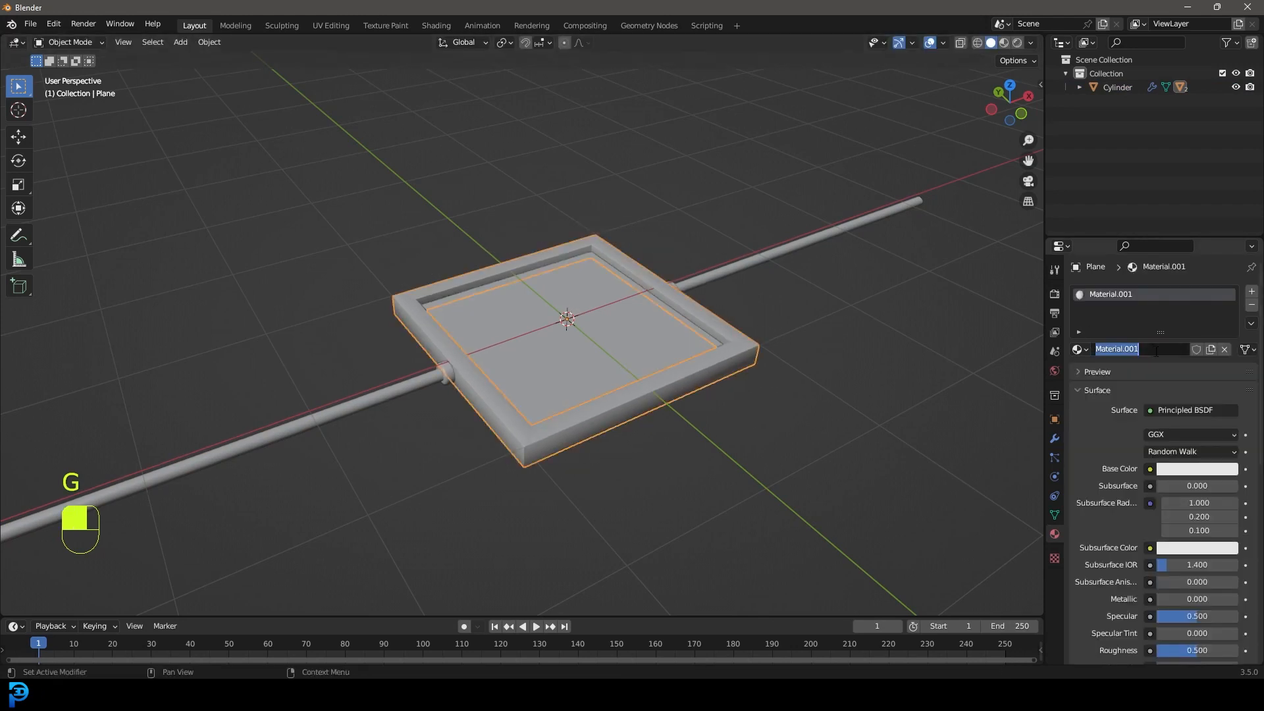
type("metal1")
key("Return")
Step: Assign the existing metal1 material to the rods
left_click(721, 275)
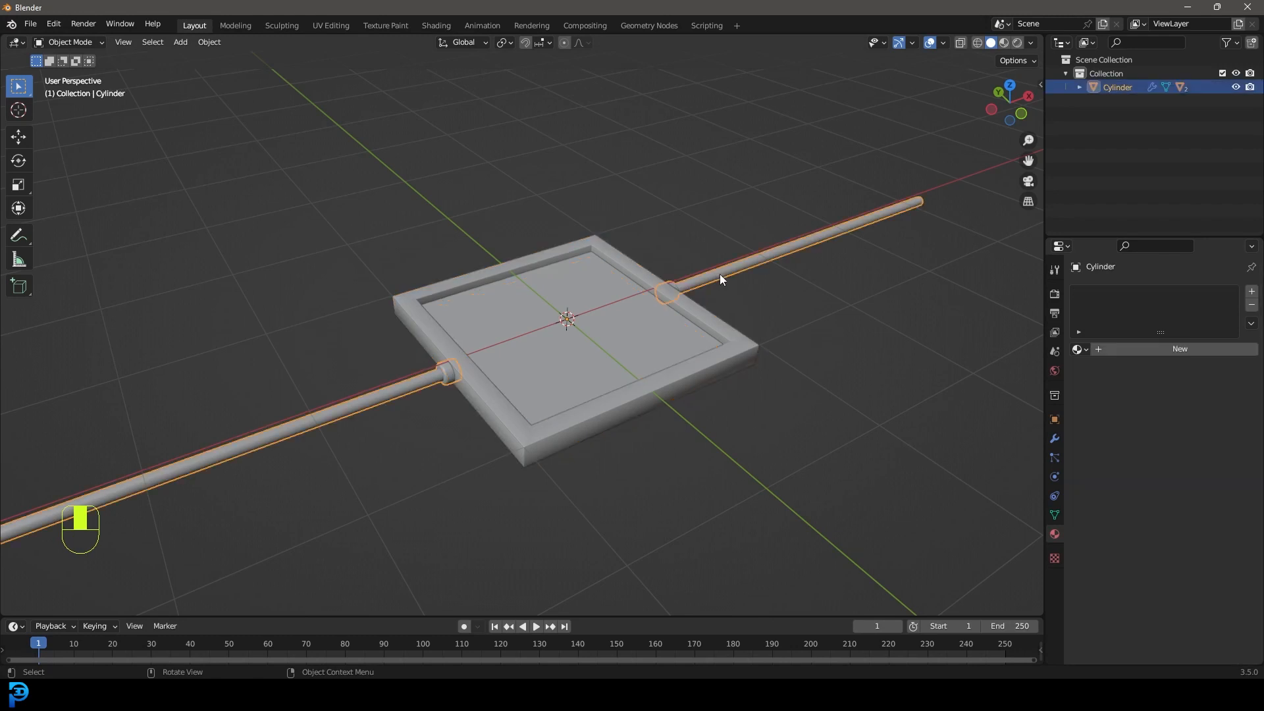
left_click(1078, 349)
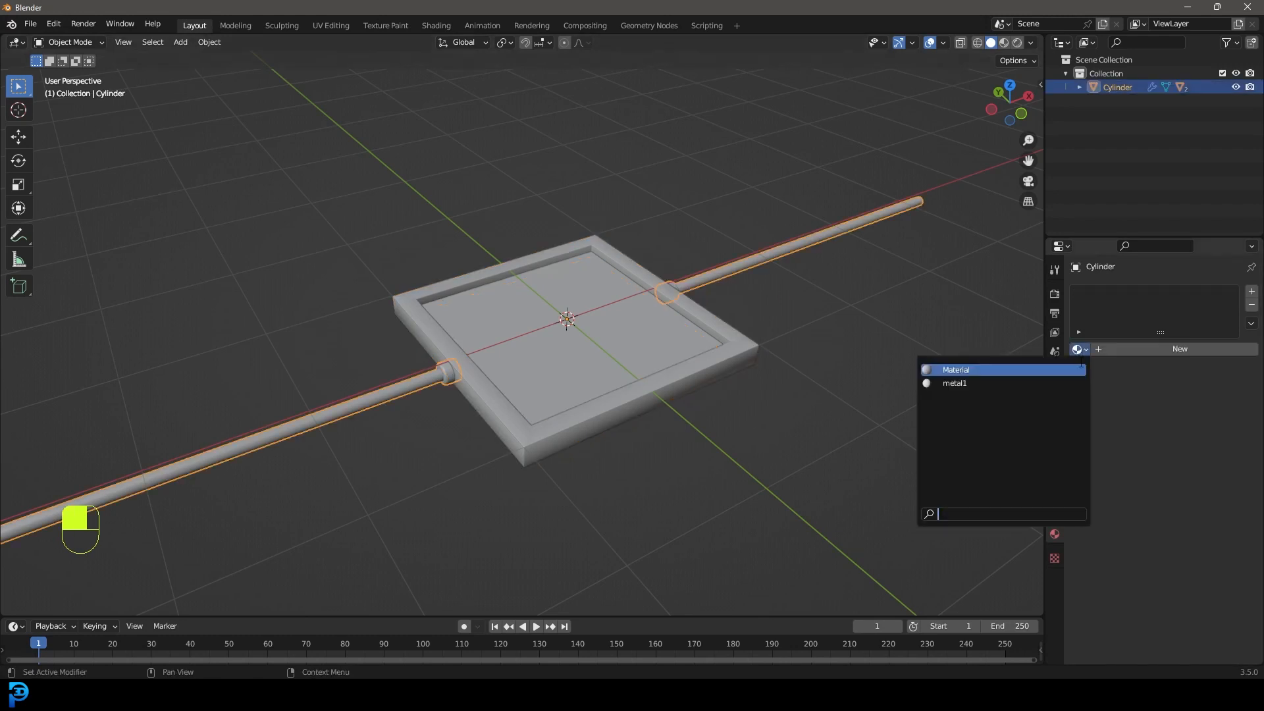
left_click(974, 380)
Step: Create a new material on the inner plane and name it soft
left_click(579, 315)
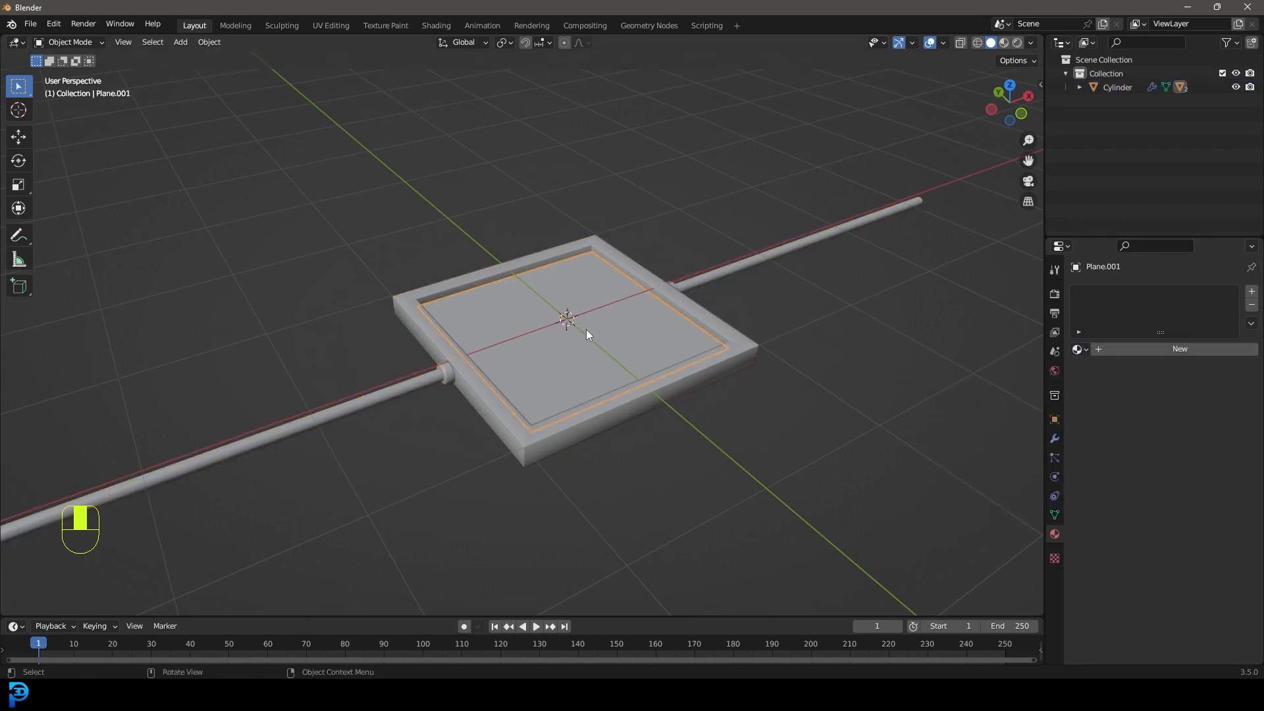
key("g")
right_click(607, 300)
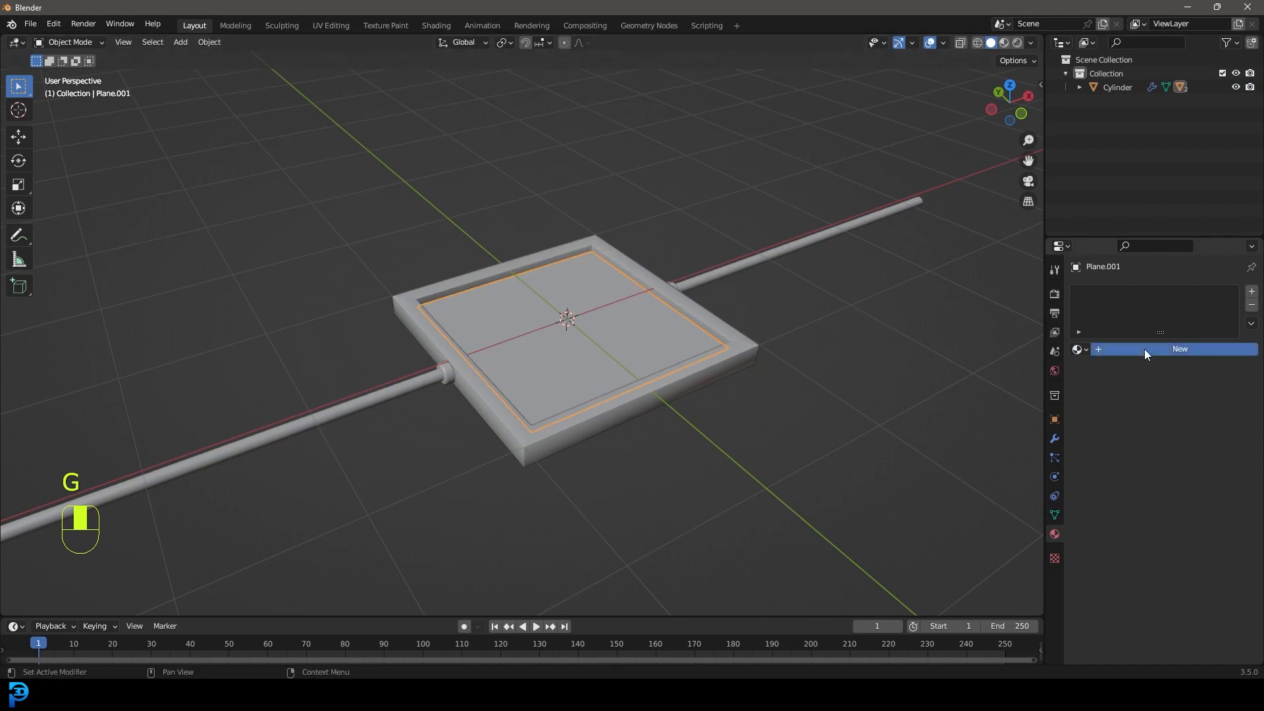
left_click(1144, 349)
double_click(1127, 349)
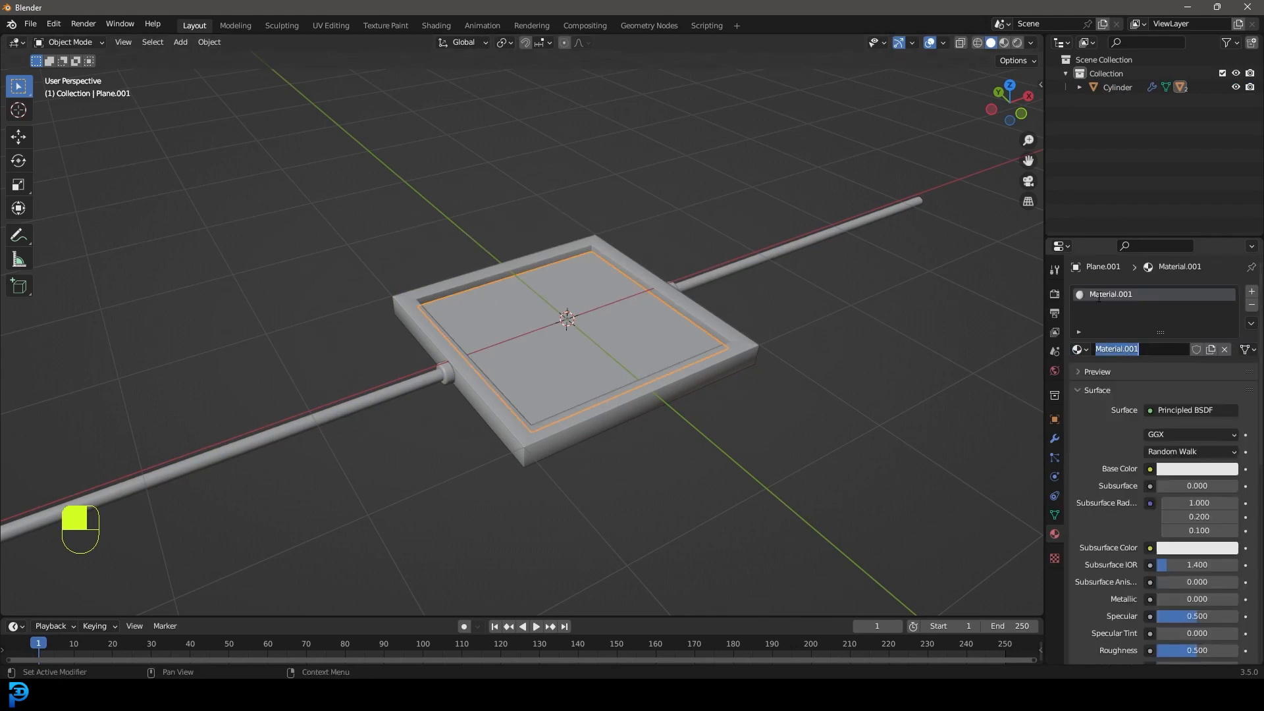
type("soft")
key("Return")
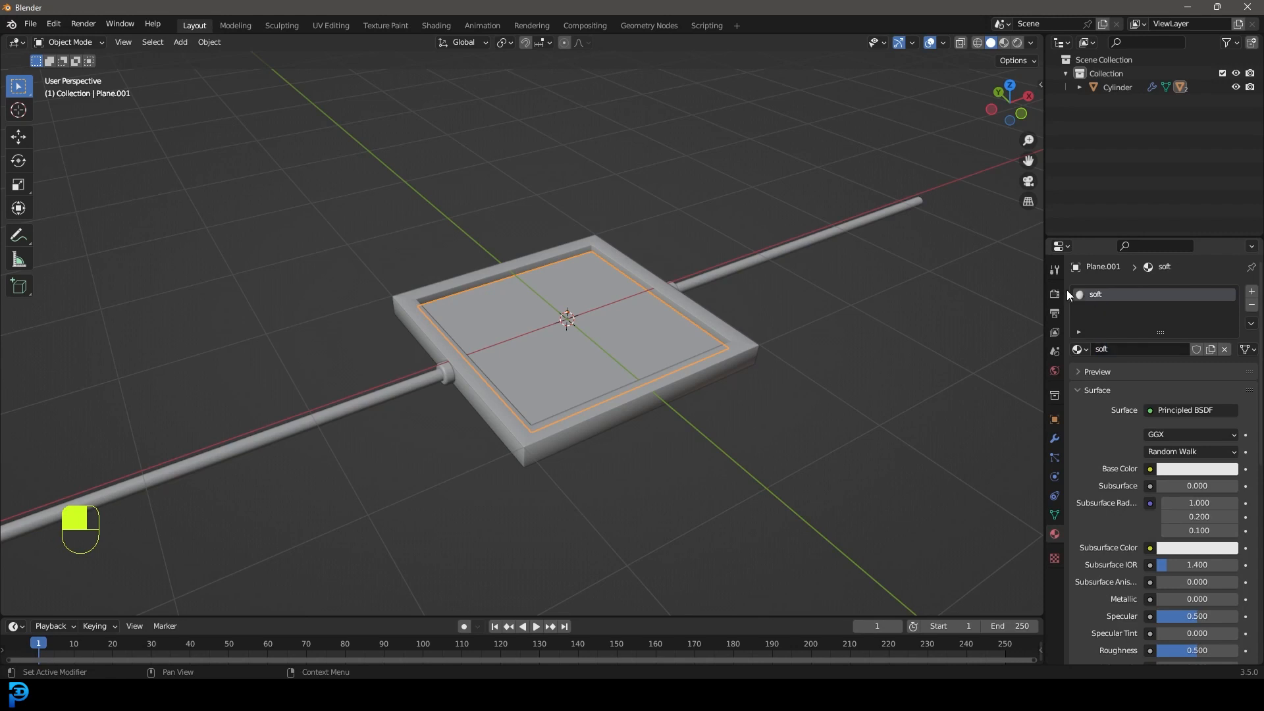
Step: Collapse the Surface and Displacement settings of the soft material
left_click(1093, 390)
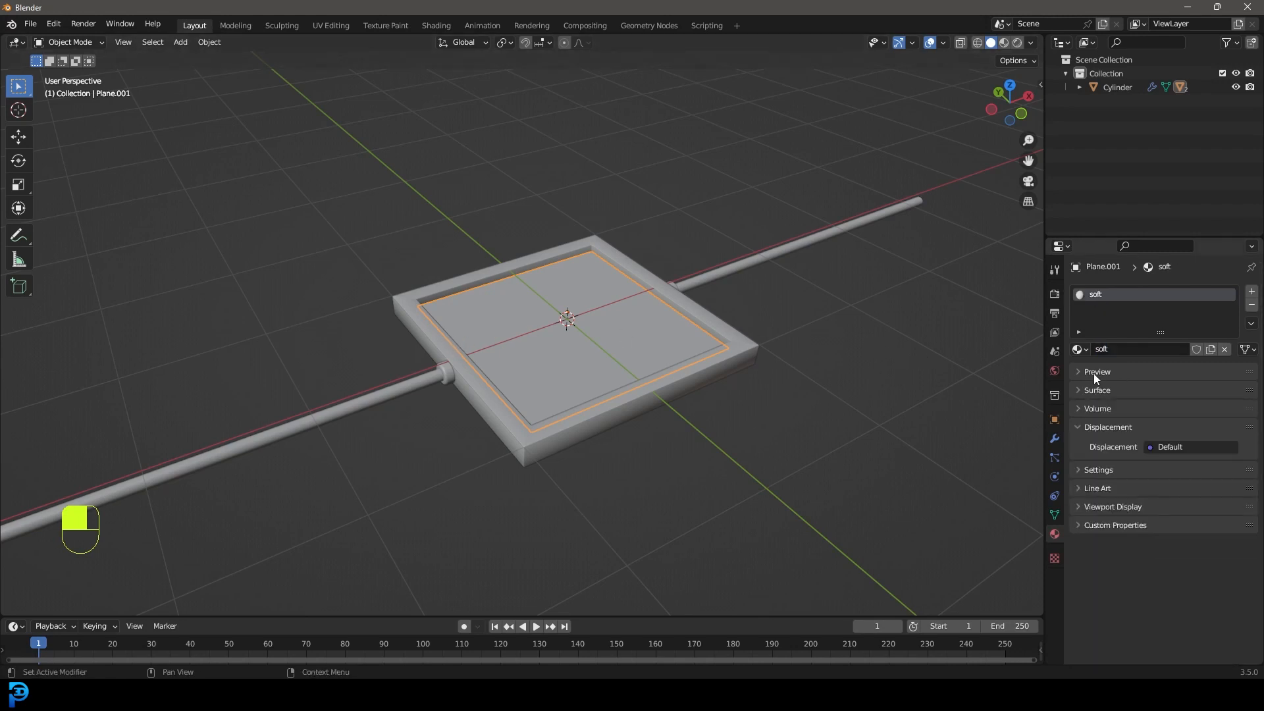
left_click(1085, 428)
Step: Select the whole tray assembly in wireframe shading and duplicate it in place
middle_click_drag(715, 263, 629, 285)
left_click_drag(829, 506, 397, 222)
scroll(546, 310, "down", 3)
key("KP_7")
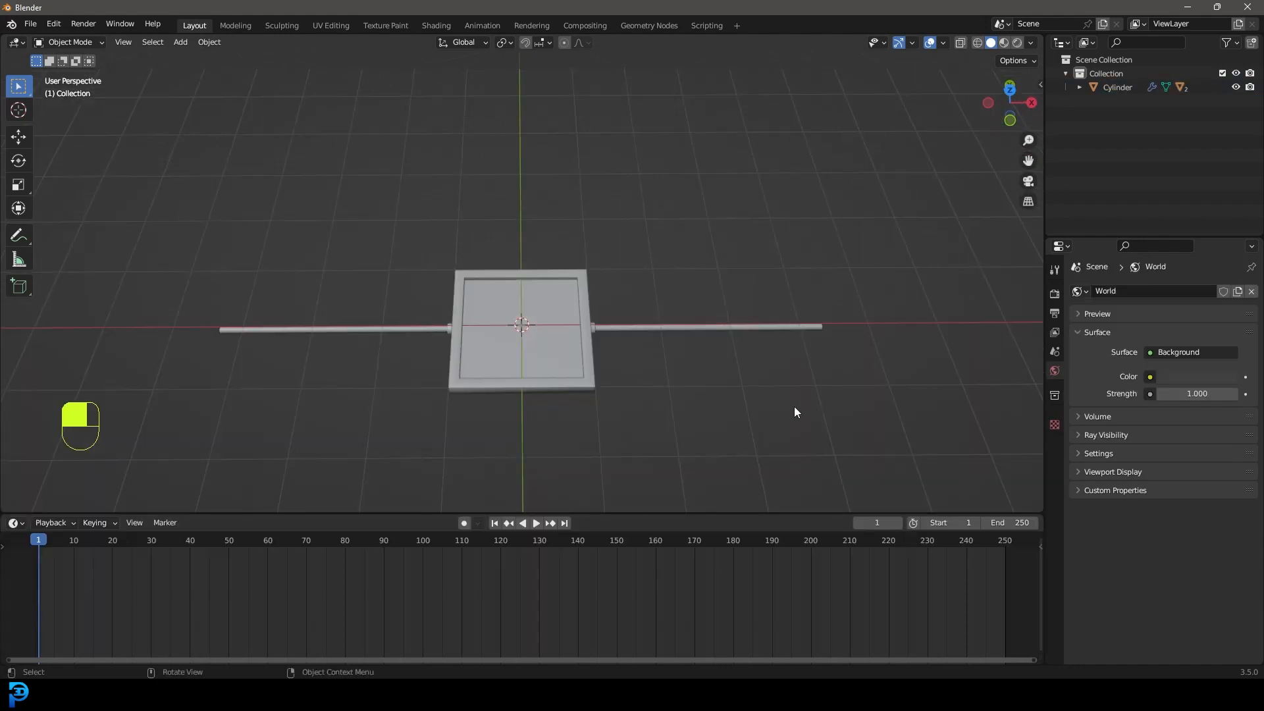
middle_click_drag(794, 405, 634, 398)
left_click_drag(735, 434, 434, 297)
key("z")
left_click(417, 325)
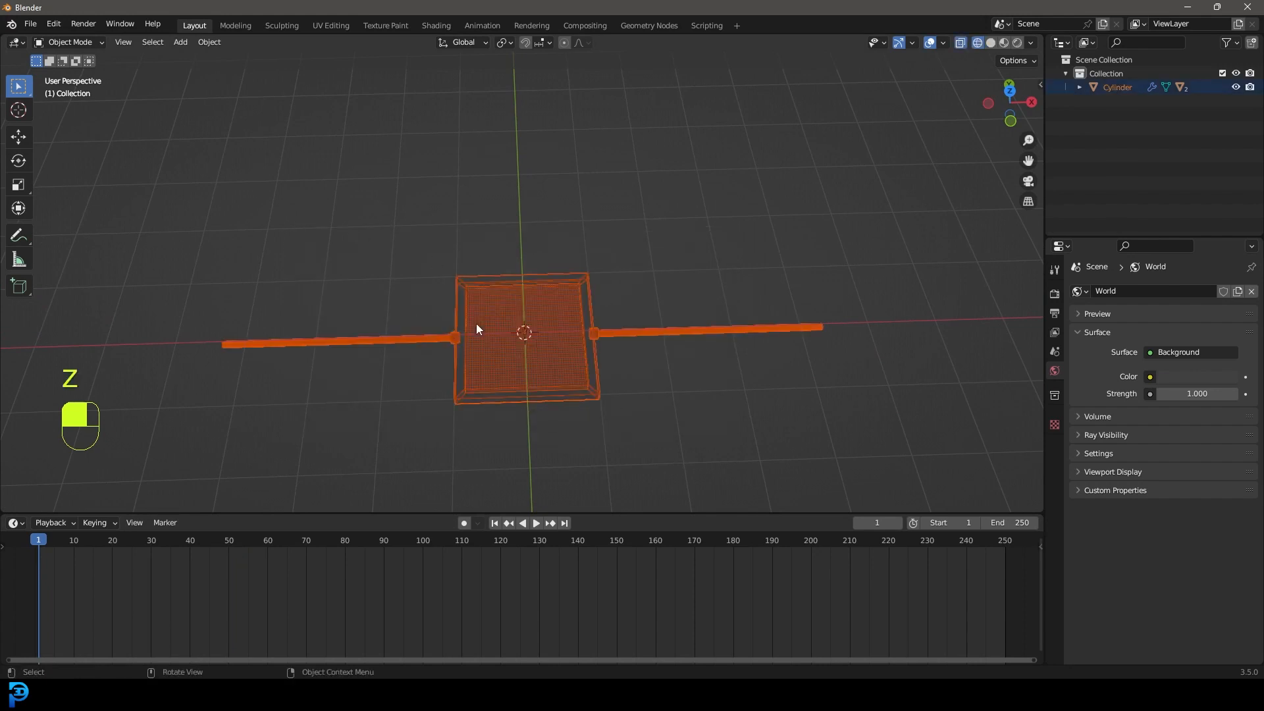
key("shift+d")
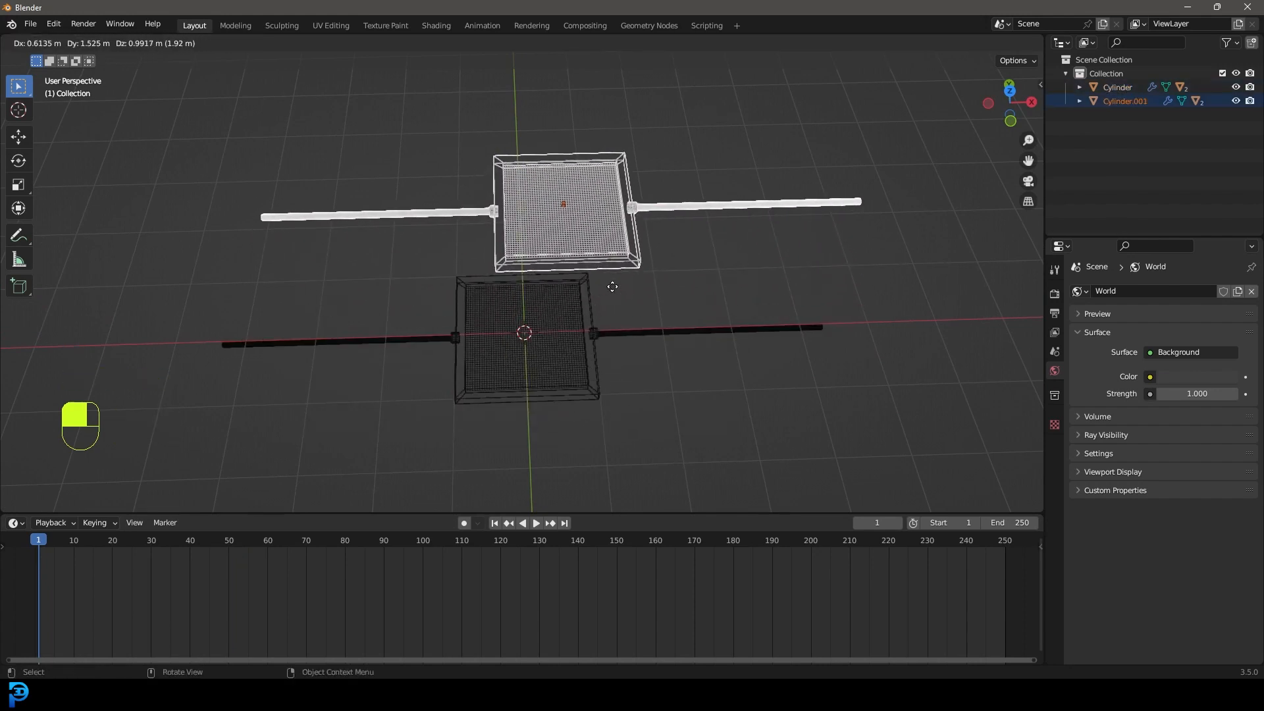
key("Escape")
Step: Invert the selection to the original tray assembly and hide it
key("g")
key("ctrl+i")
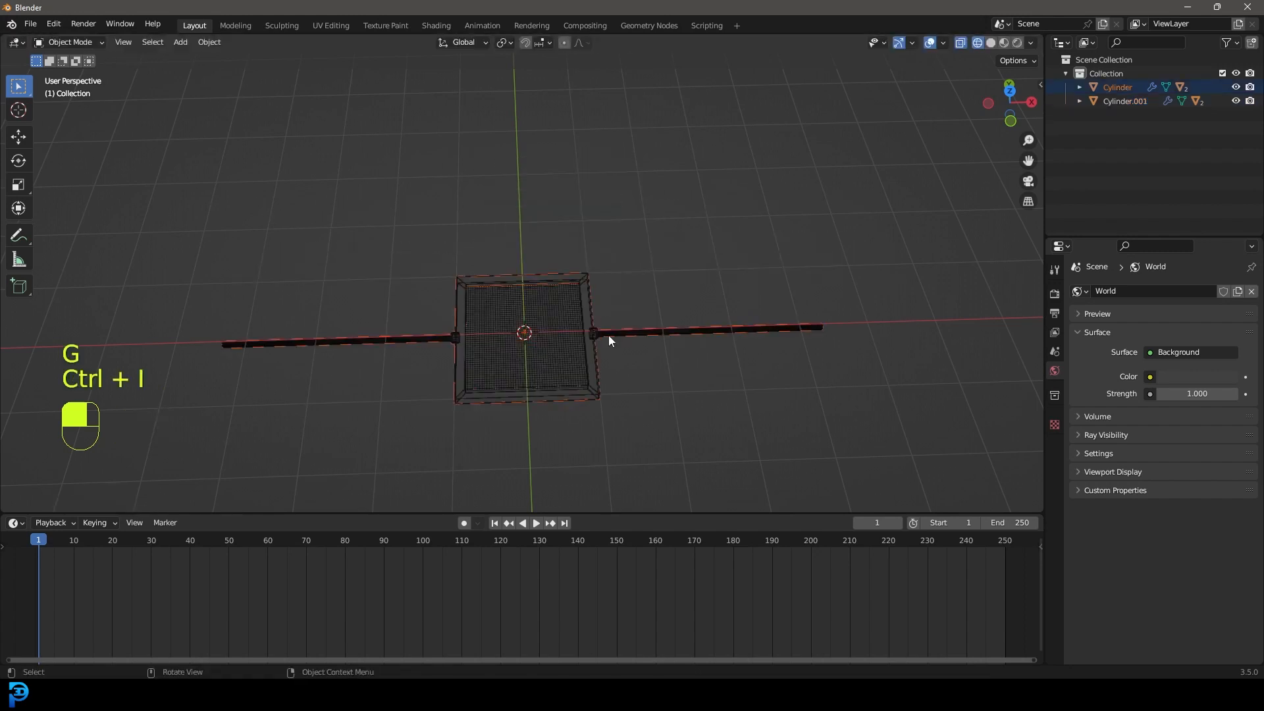
key("g")
right_click(610, 236)
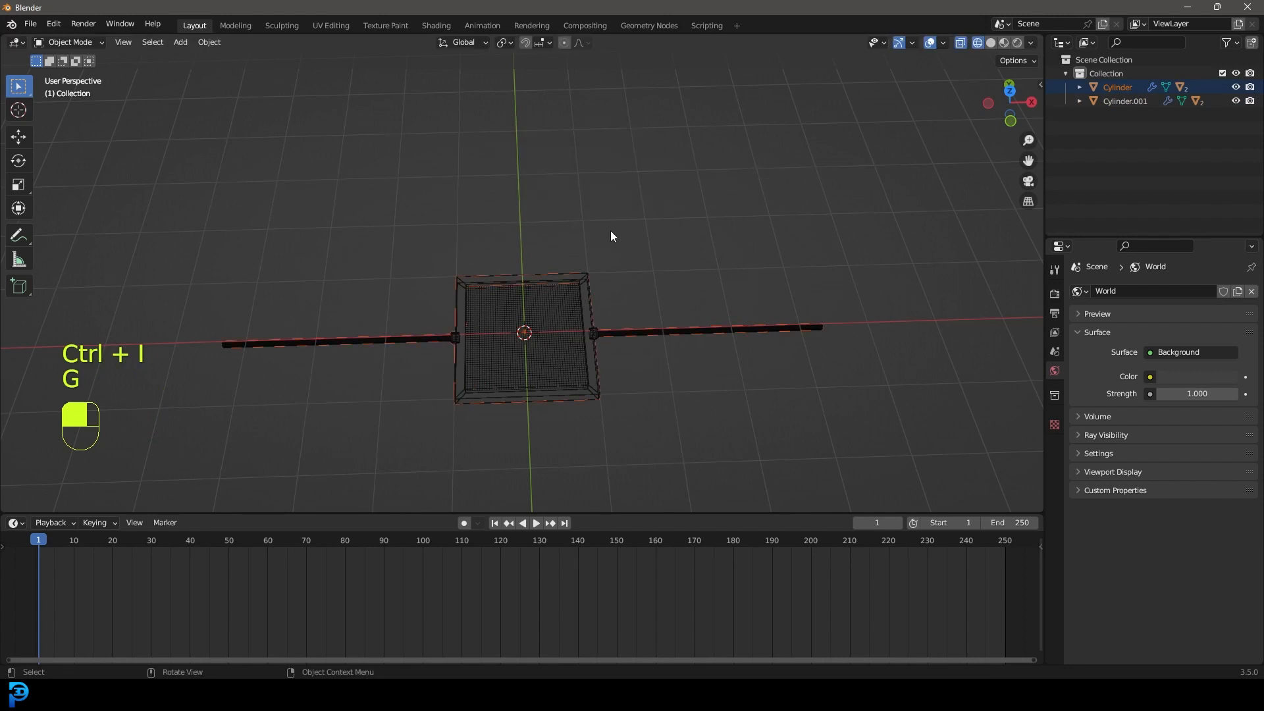
key("h")
Step: Insert a Location keyframe on the duplicate assembly's rods at frame 130
left_click_drag(749, 454, 288, 184)
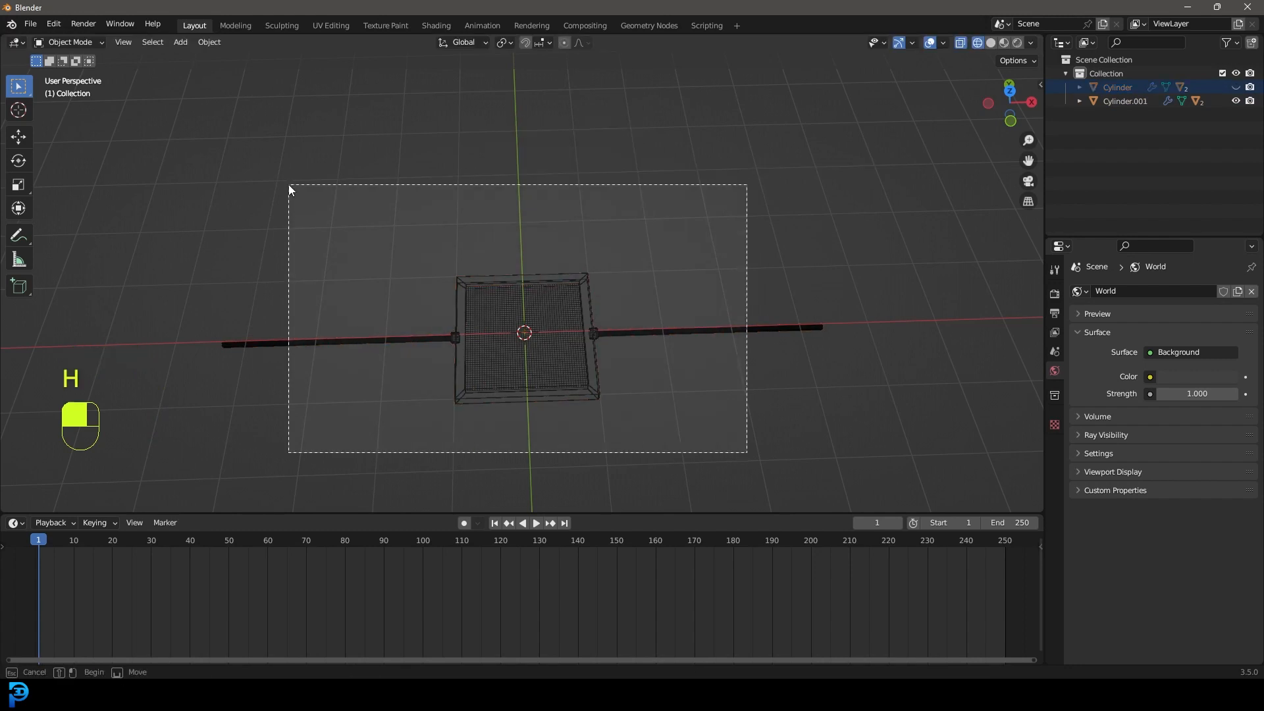
left_click(651, 335)
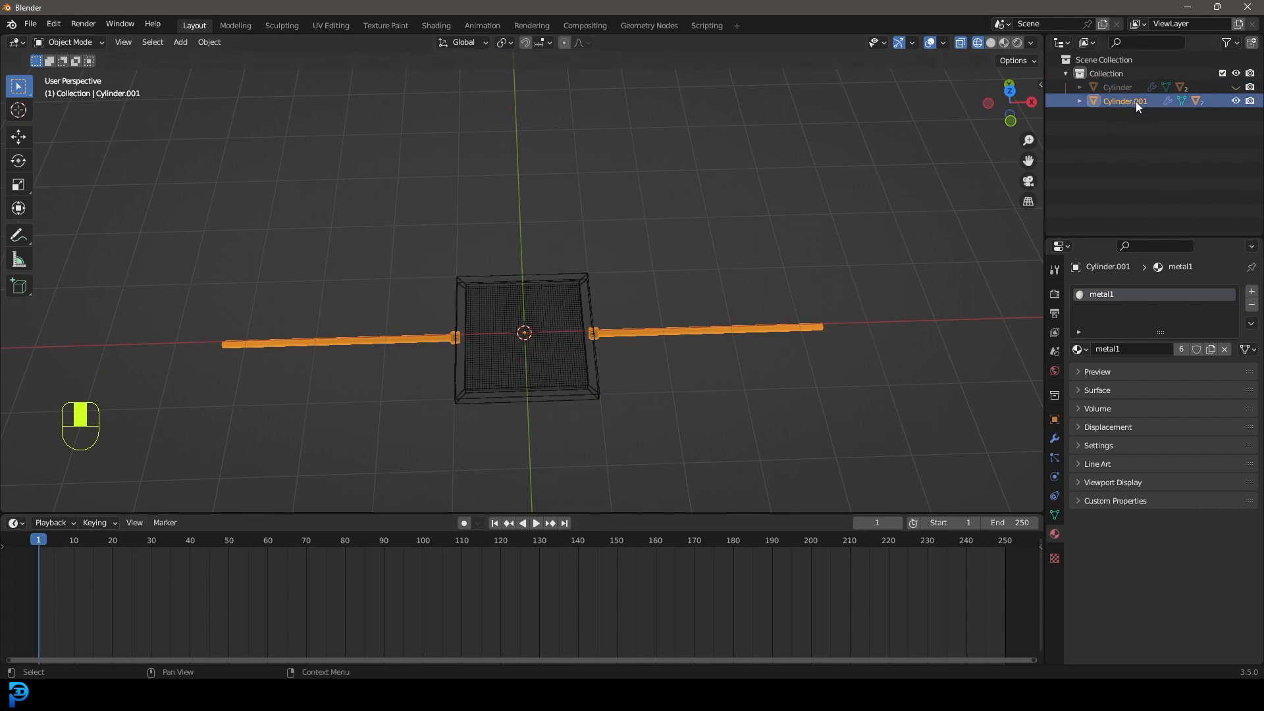
left_click(41, 541)
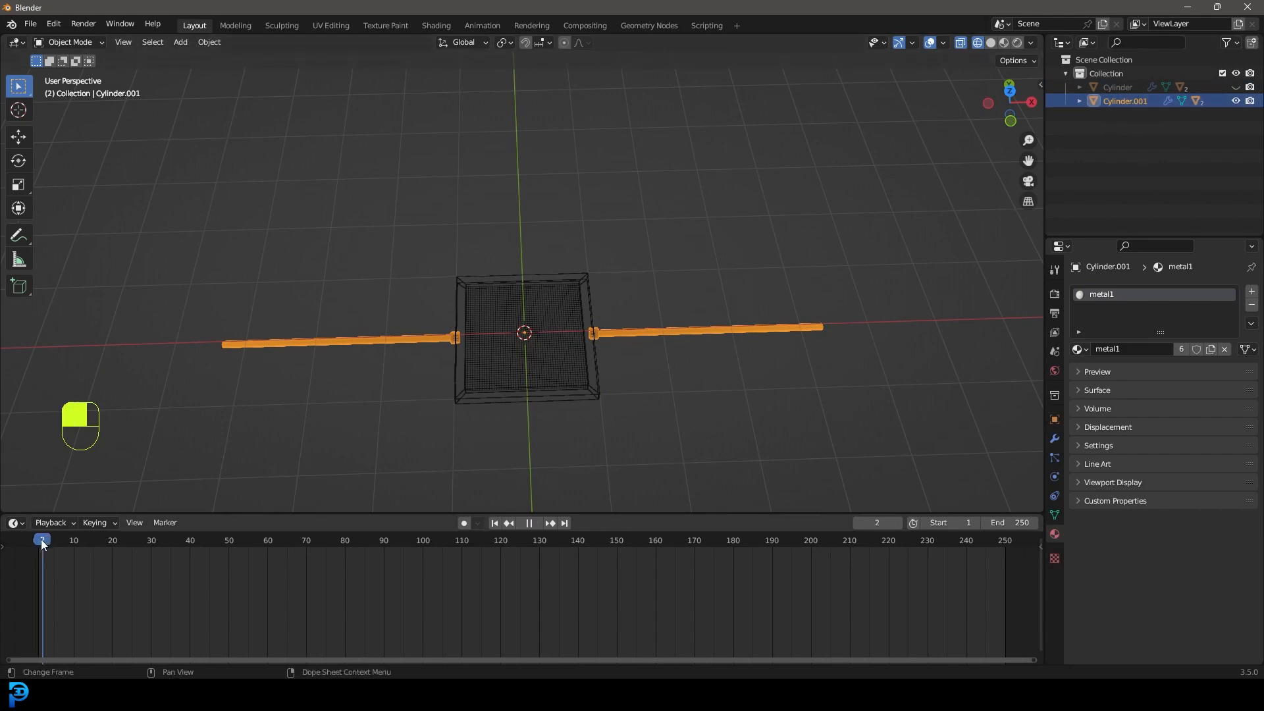
left_click_drag(41, 541, 462, 580)
key("space")
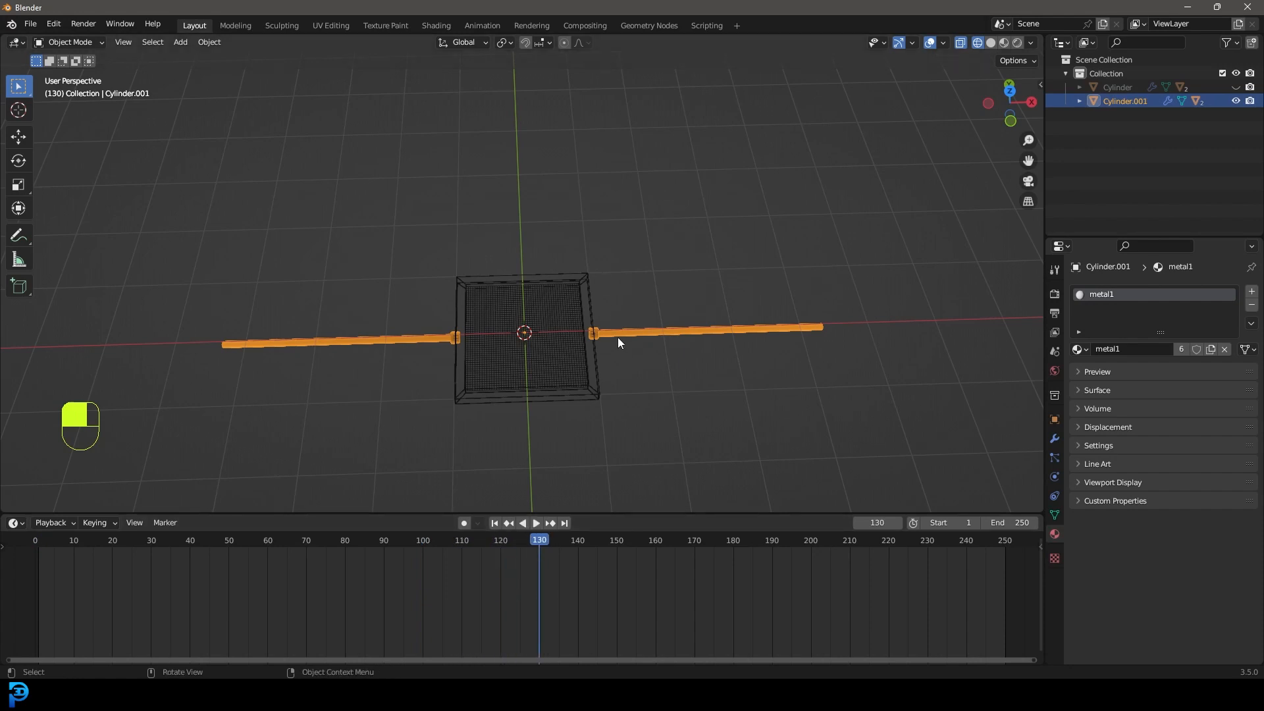
key("i")
left_click(576, 301)
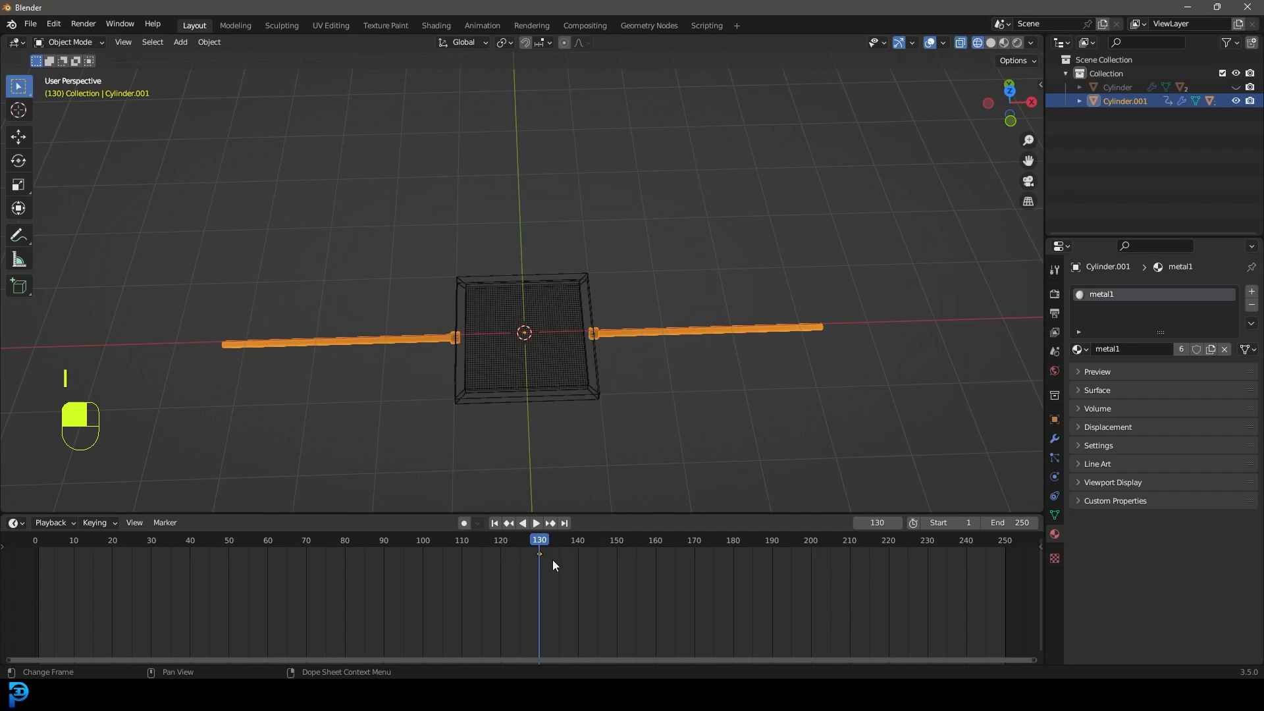
Step: Insert a Location keyframe on the duplicate's rods at frame 190, in the same position
left_click_drag(543, 540, 953, 578)
left_click_drag(772, 578, 772, 578)
key("i")
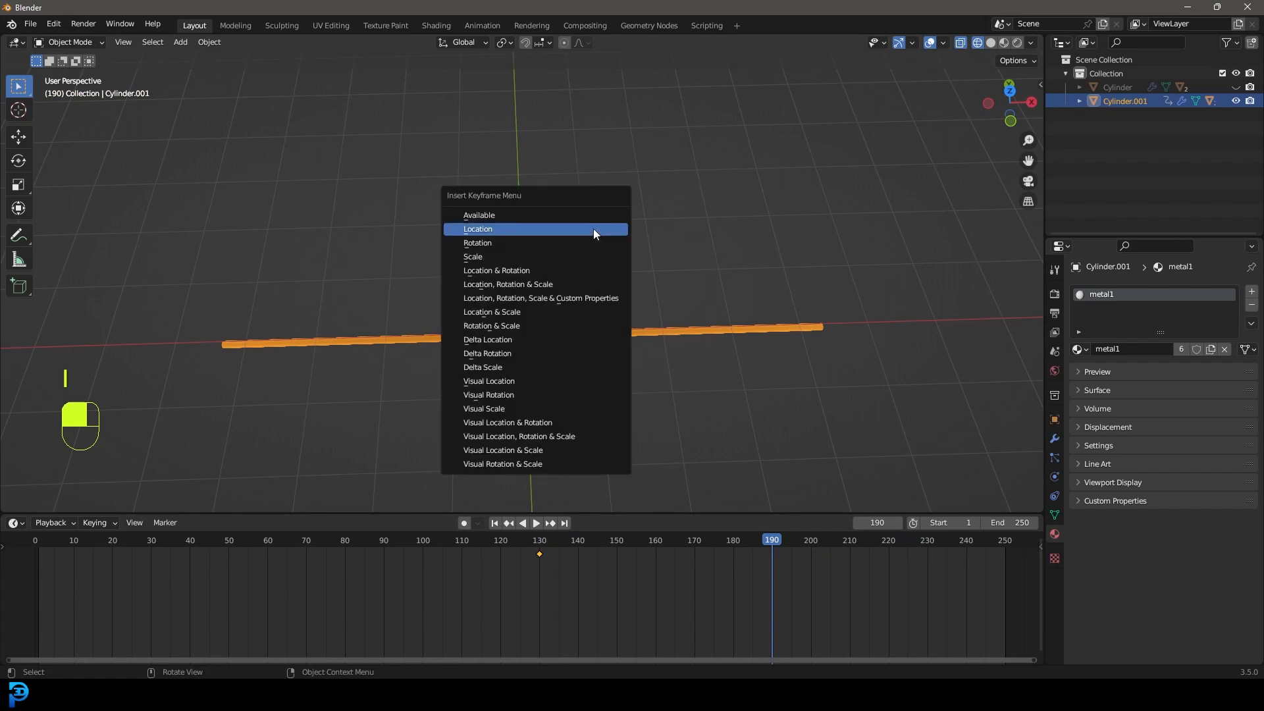
left_click(504, 230)
Step: At frame 130, auto-key the duplicate assembly's move away from the origin along positive Y in top view, and turn auto keying off
left_click_drag(774, 542, 540, 570)
left_click(465, 525)
middle_click_drag(603, 361, 615, 104)
key("KP_7")
key("g")
left_click(615, 105)
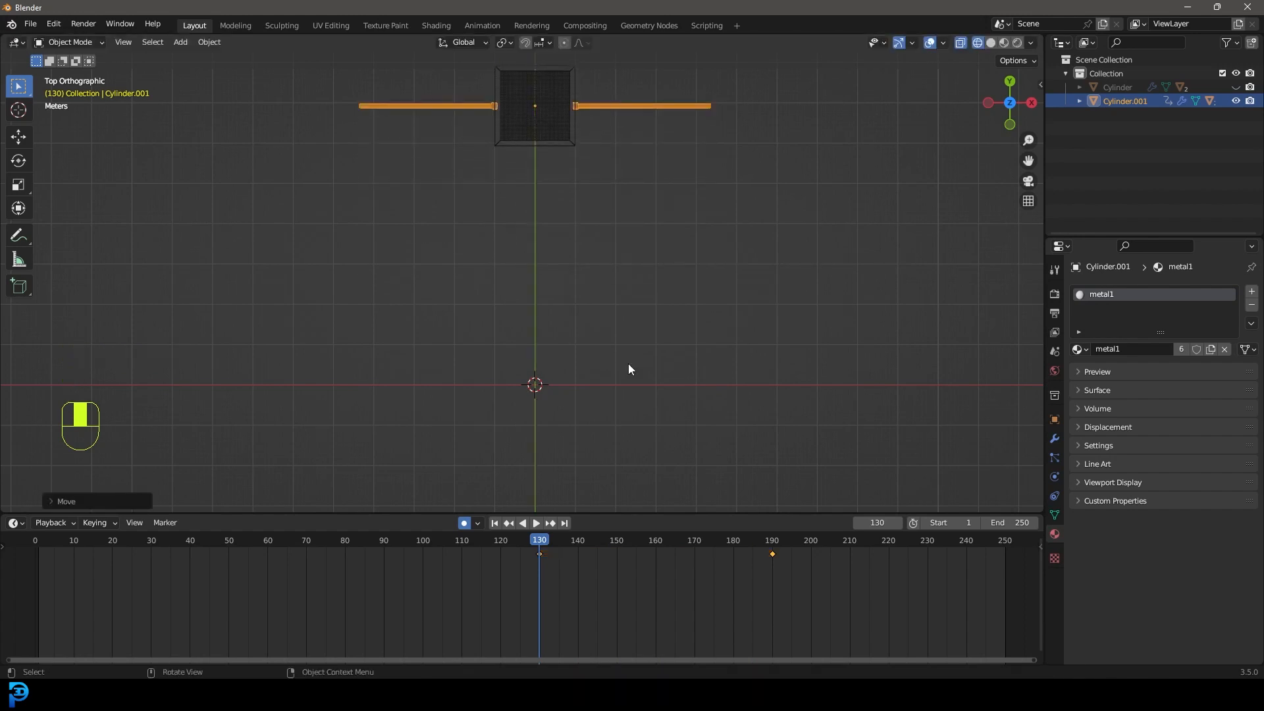
left_click(466, 523)
Step: Unhide the original assembly and return to solid shading with nothing selected
left_click_drag(369, 541, 376, 578)
key("alt+h")
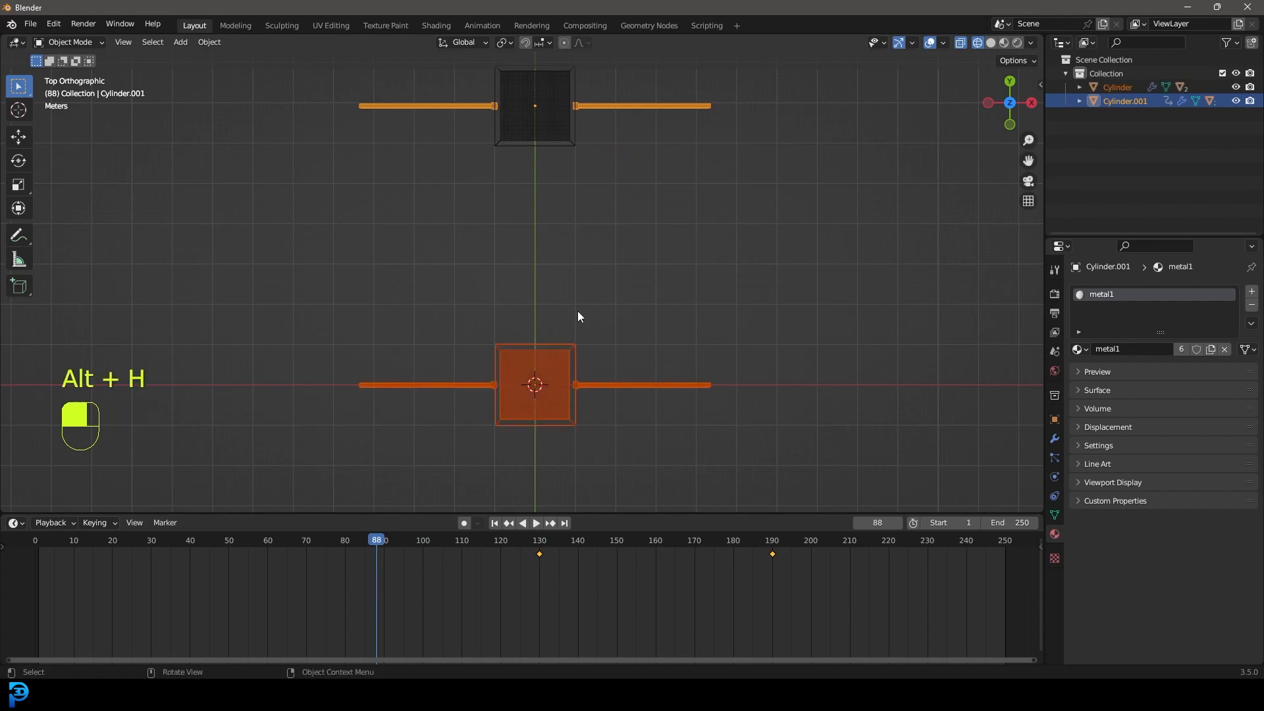
key("z")
key("alt+a")
left_click_drag(692, 300, 677, 316, "alt")
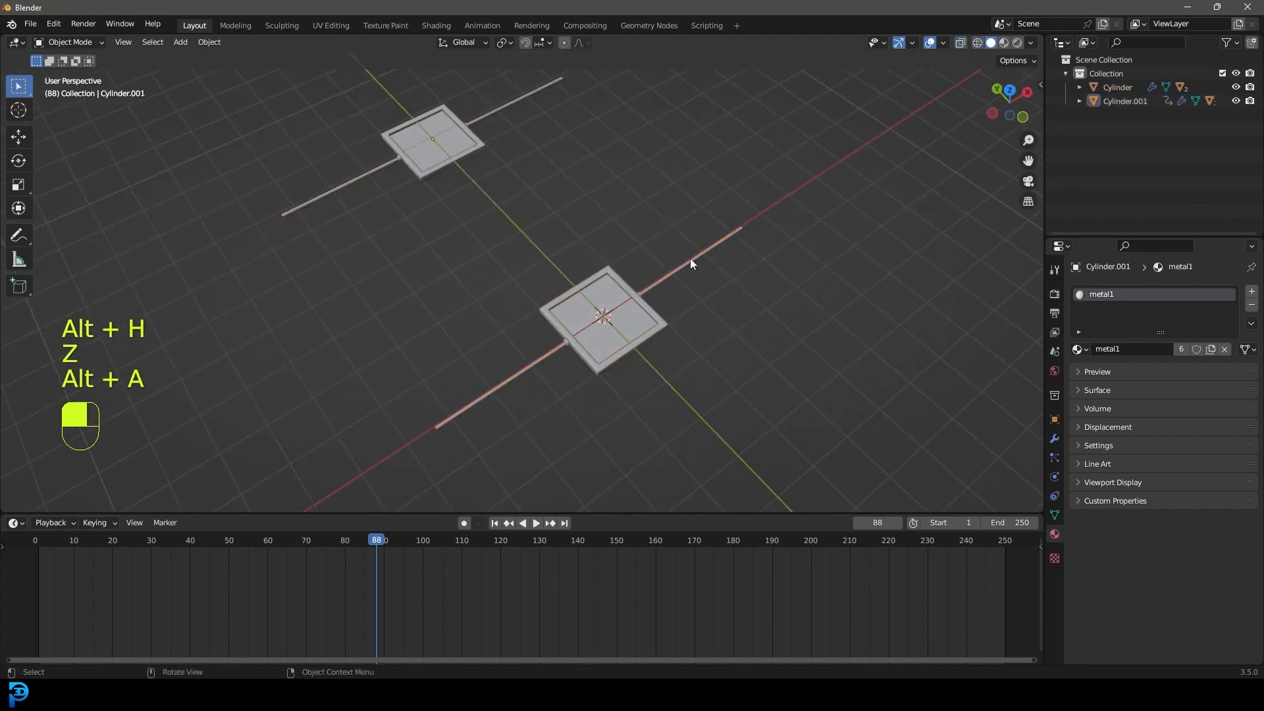
Step: Insert a Location keyframe on the original assembly's rods at frame 130
left_click(690, 265)
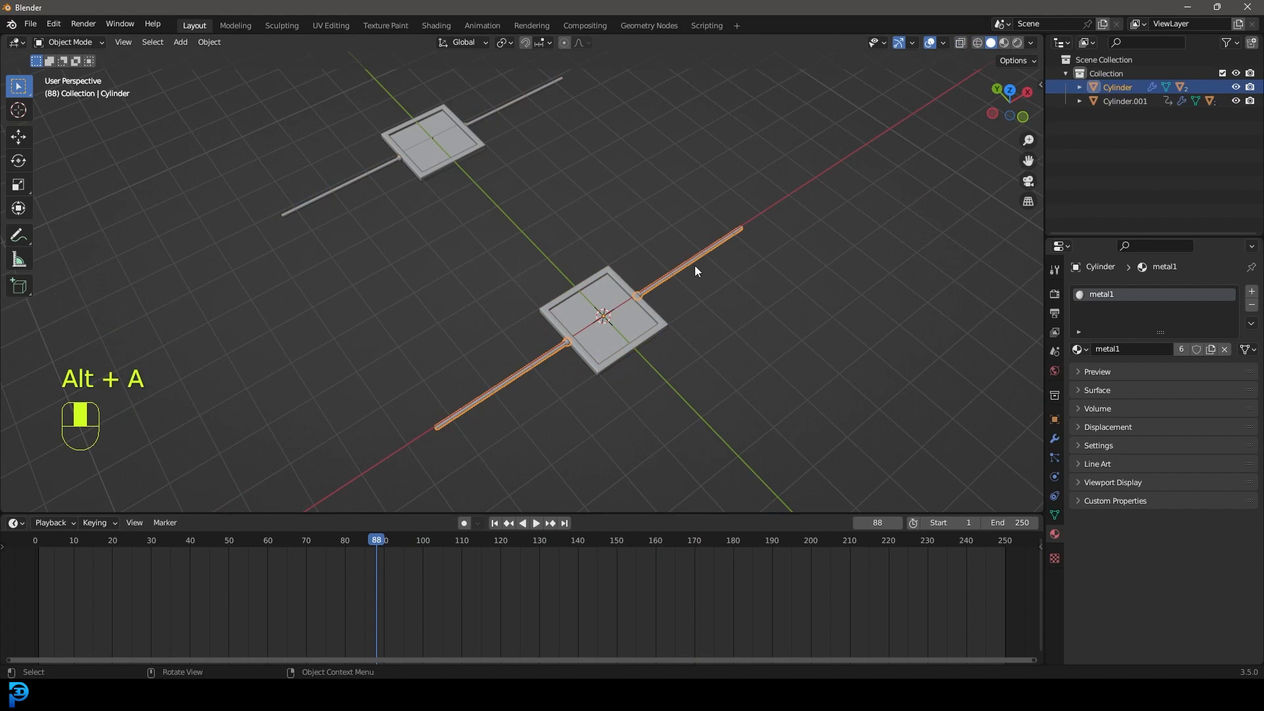
left_click_drag(377, 566, 540, 563)
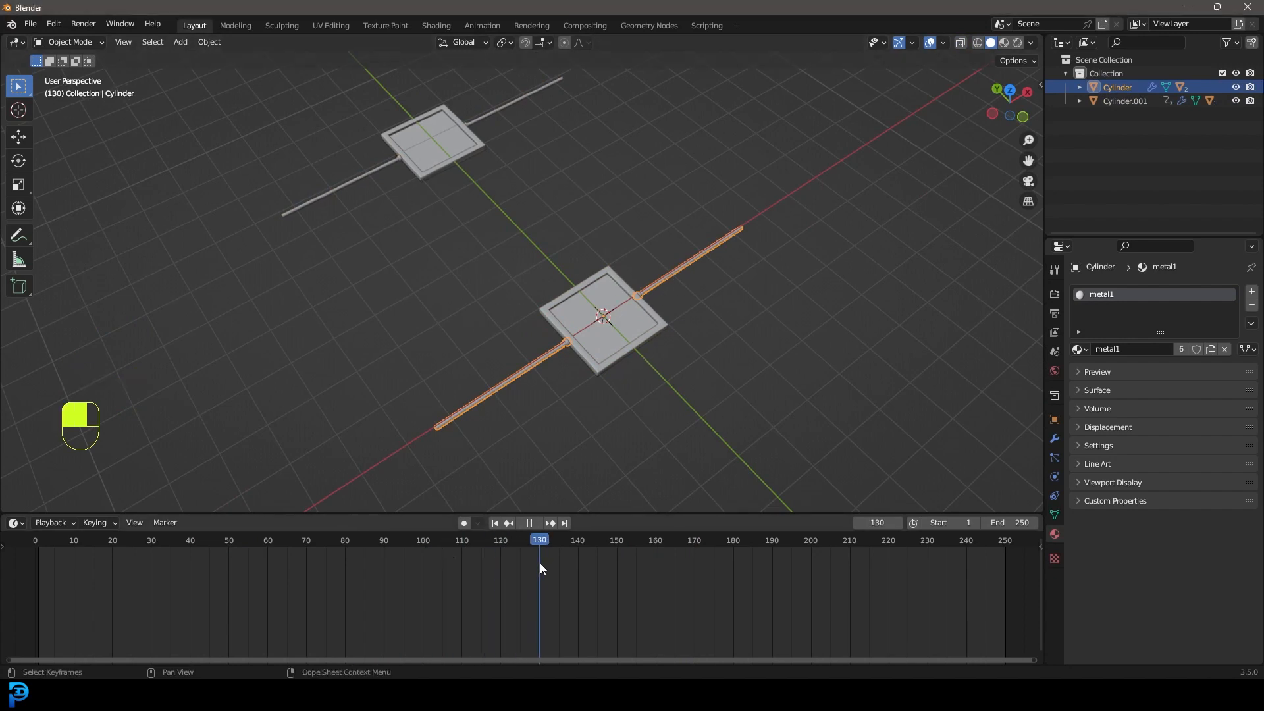
key("i")
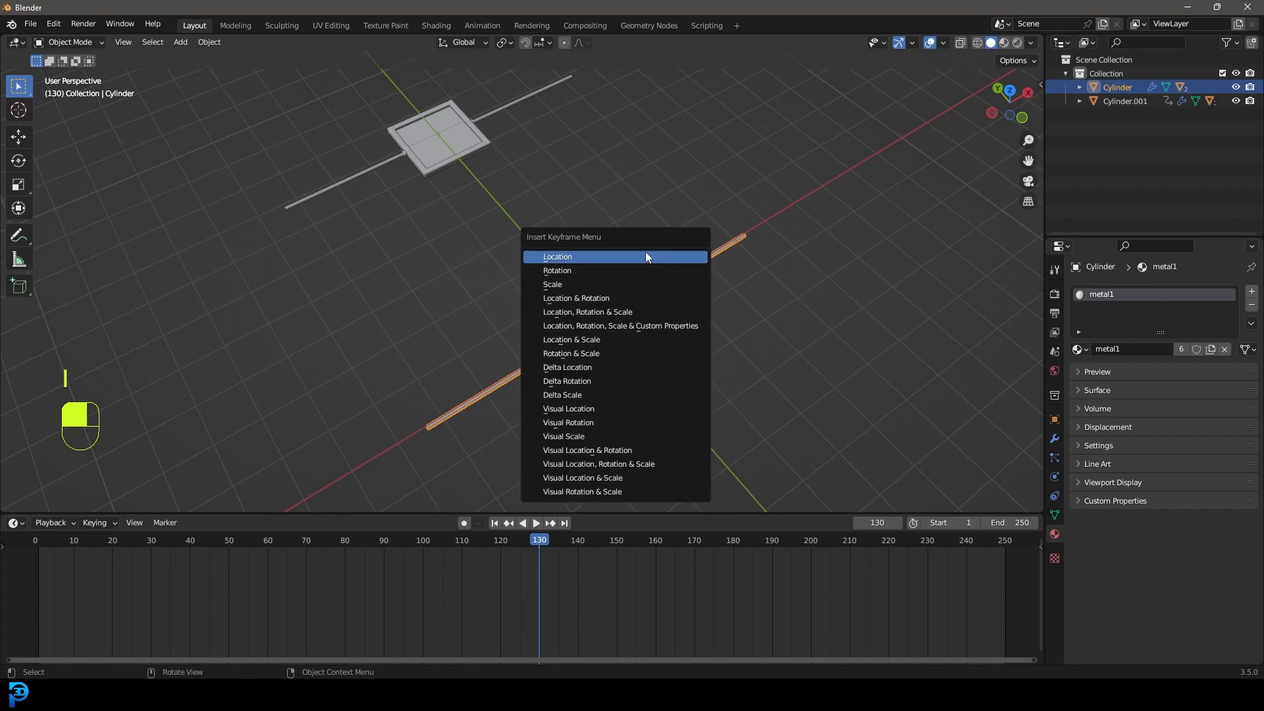
left_click(646, 256)
Step: At frame 190, auto-key the original assembly's move about 6 m along negative Y, and turn auto keying off
left_click_drag(539, 549, 704, 574)
left_click_drag(856, 577, 771, 589)
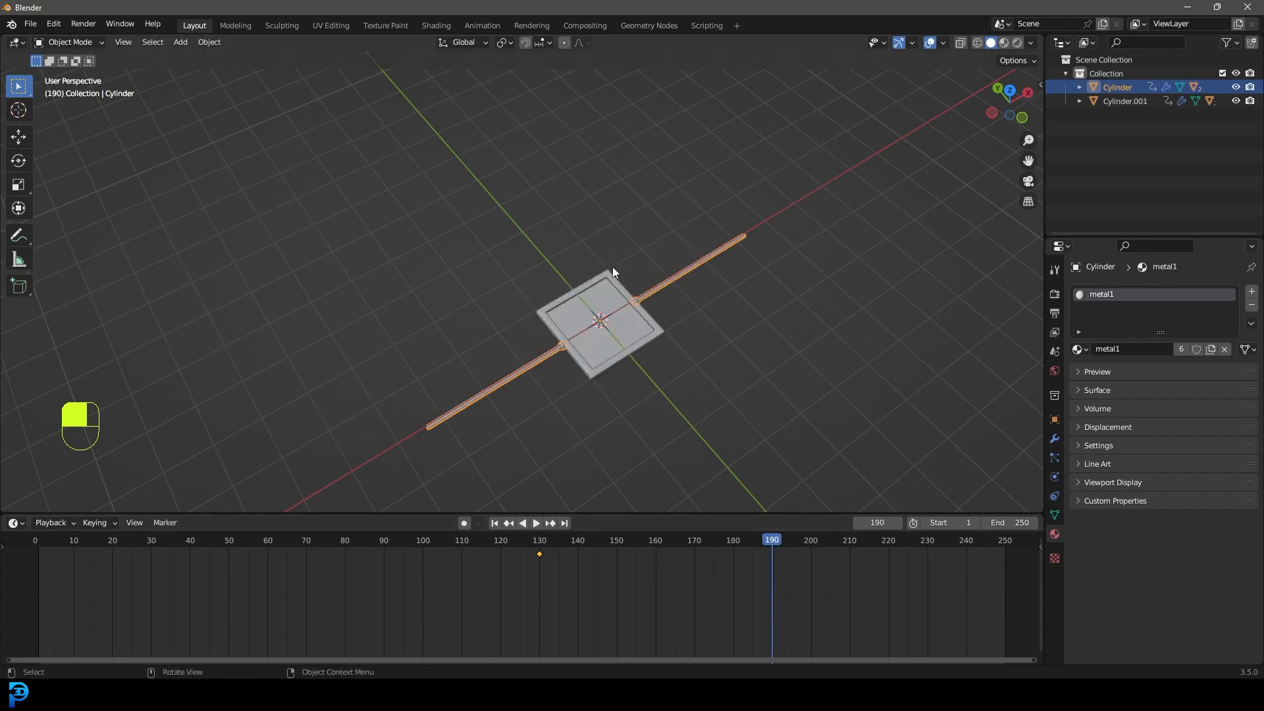
scroll(646, 332, "down", 1)
left_click(464, 523)
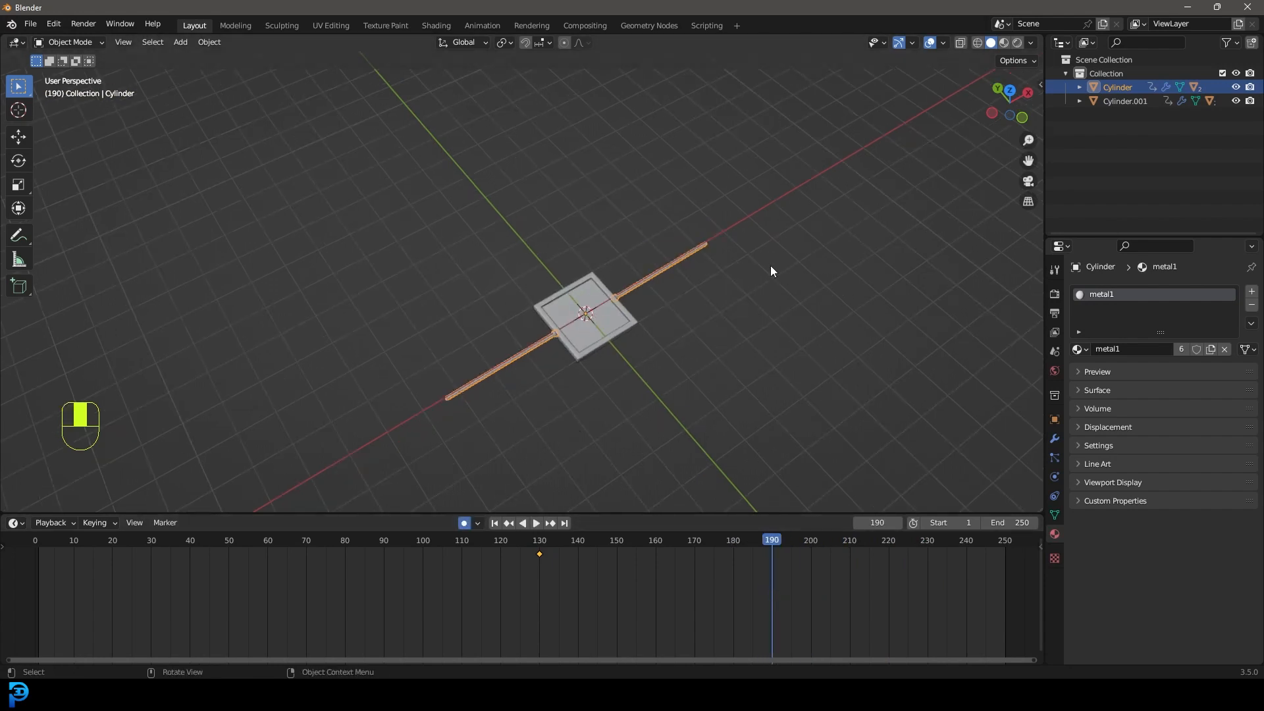
key("KP_7")
middle_click_drag(770, 266, 683, 214, "shift")
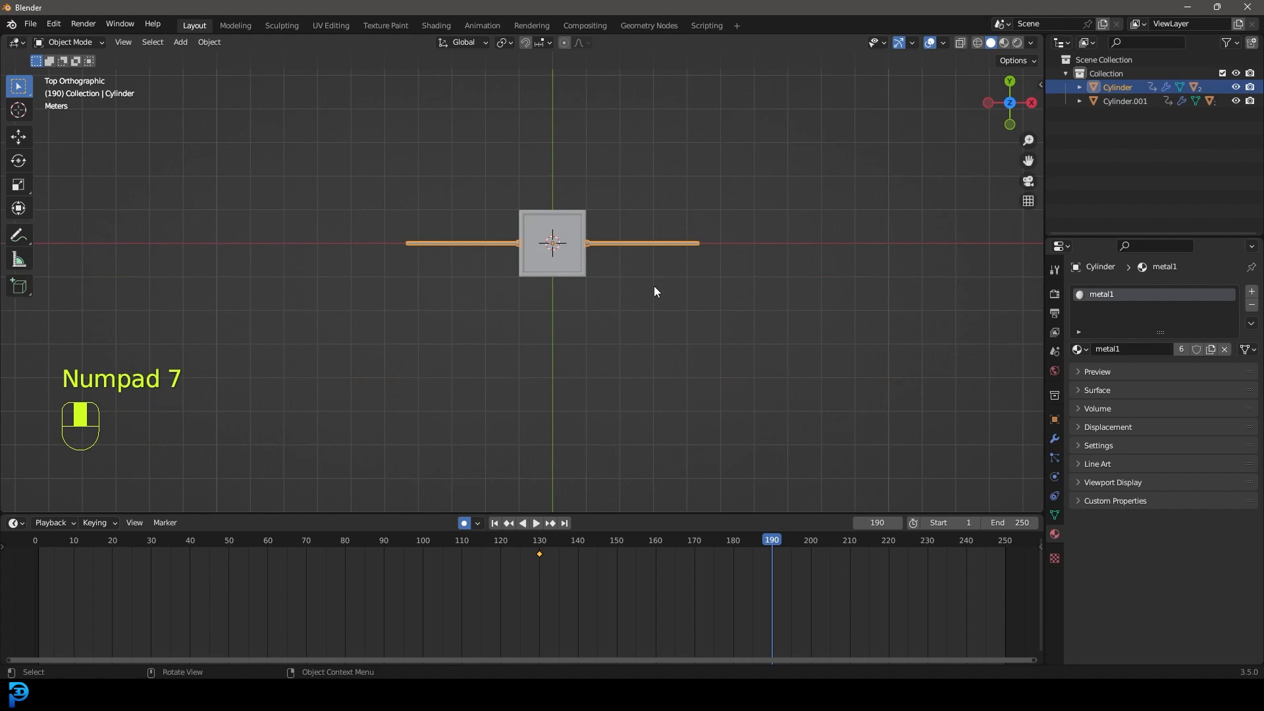
key("g")
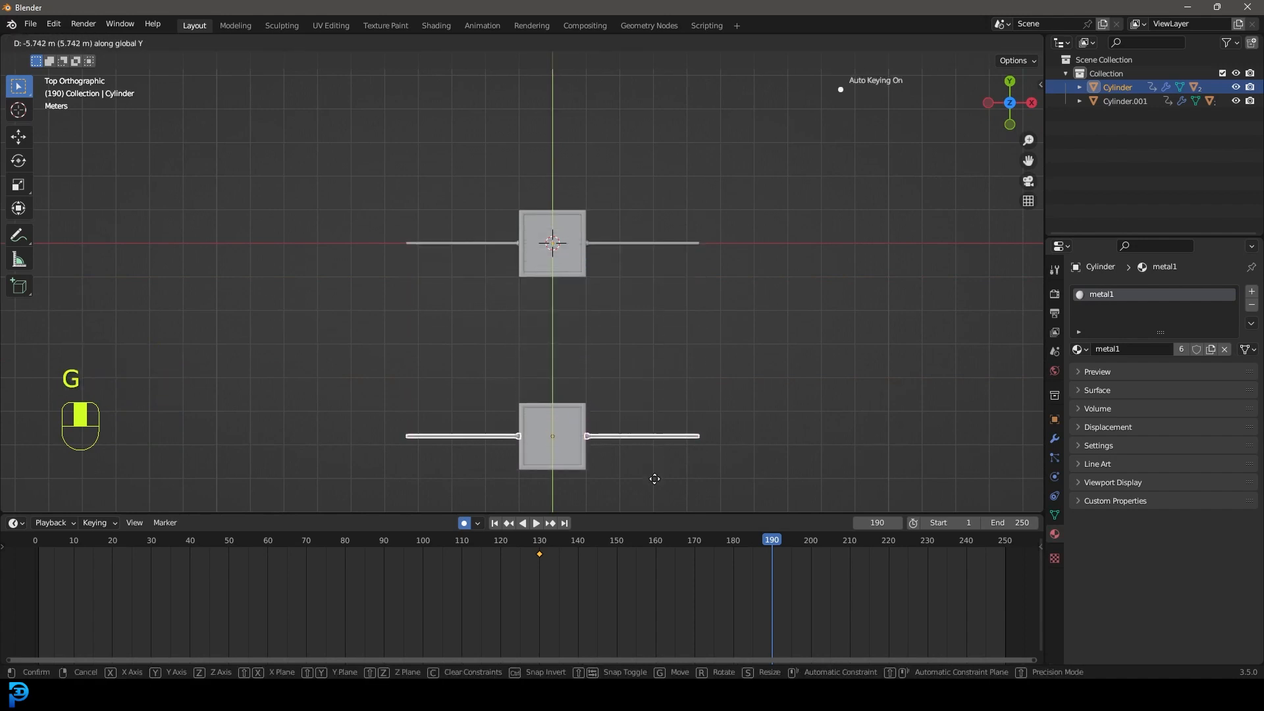
left_click(655, 487)
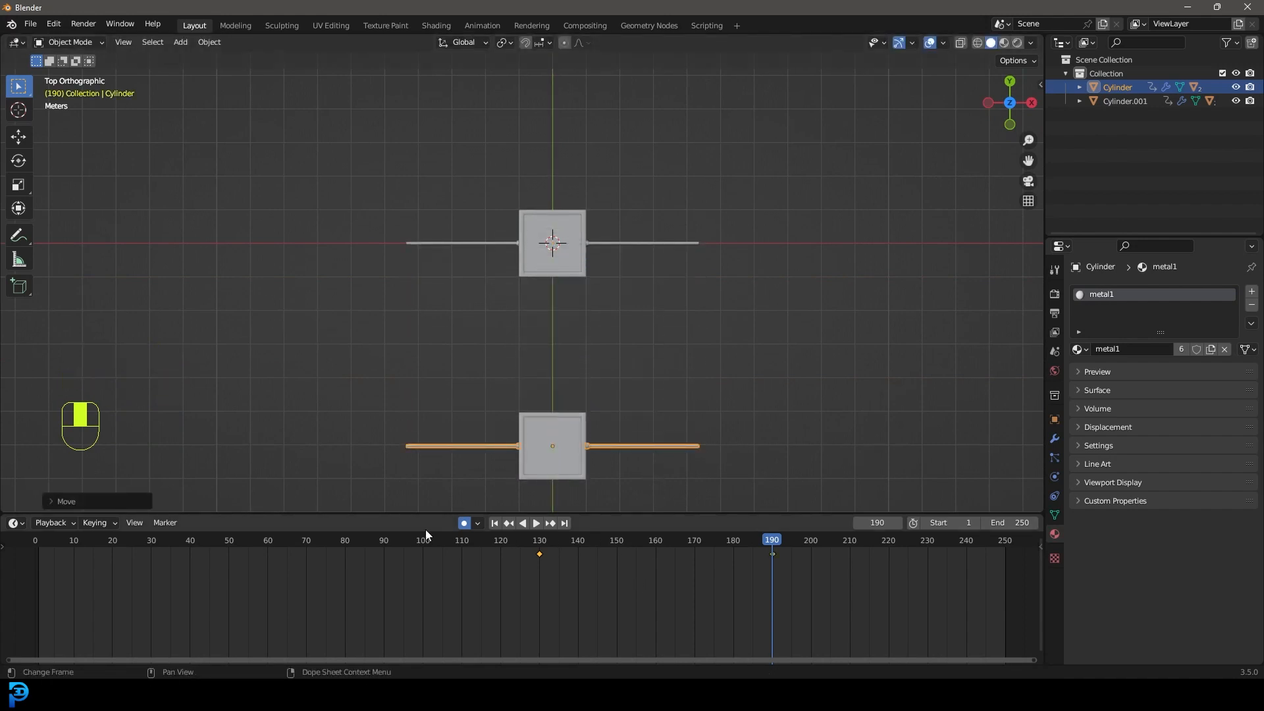
left_click(465, 525)
Step: Play the animation from the start to check both trays' movement, and return to frame 1
left_click_drag(773, 540, 43, 539)
key("space")
middle_click_drag(556, 306, 687, 282)
key("alt+a")
scroll(686, 282, "up", 4)
middle_click_drag(687, 283, 708, 267)
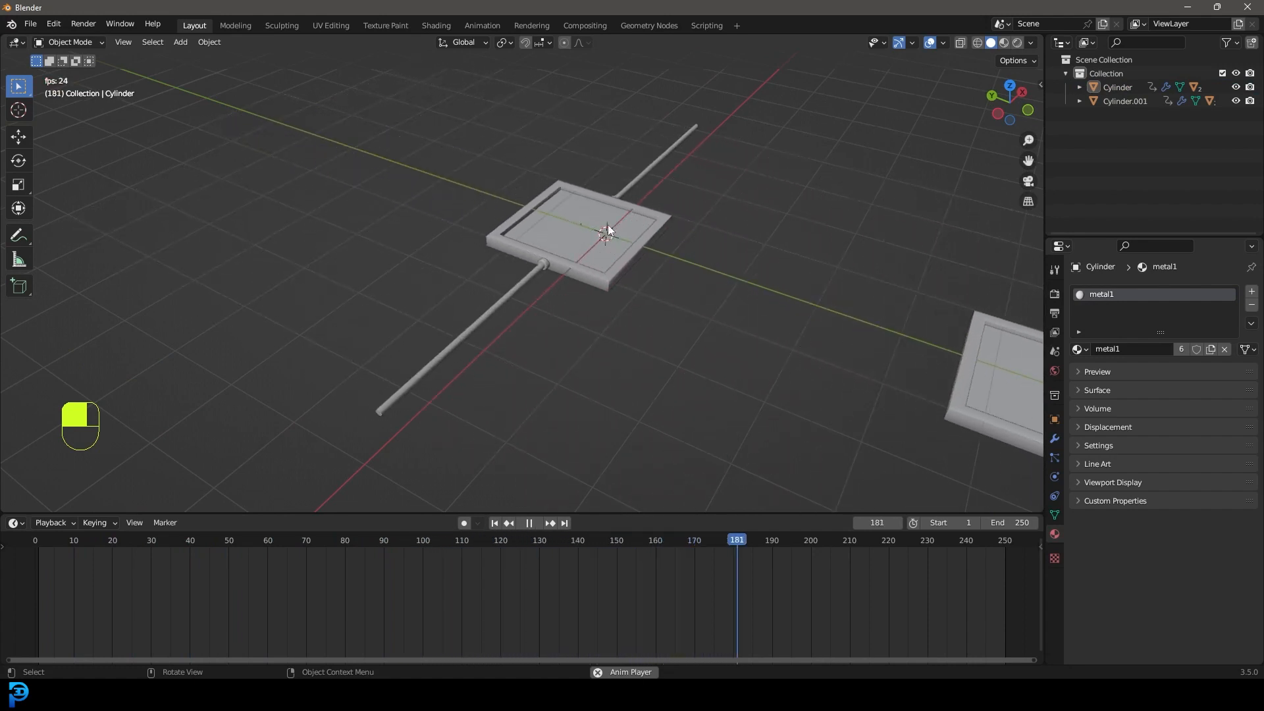
key("space")
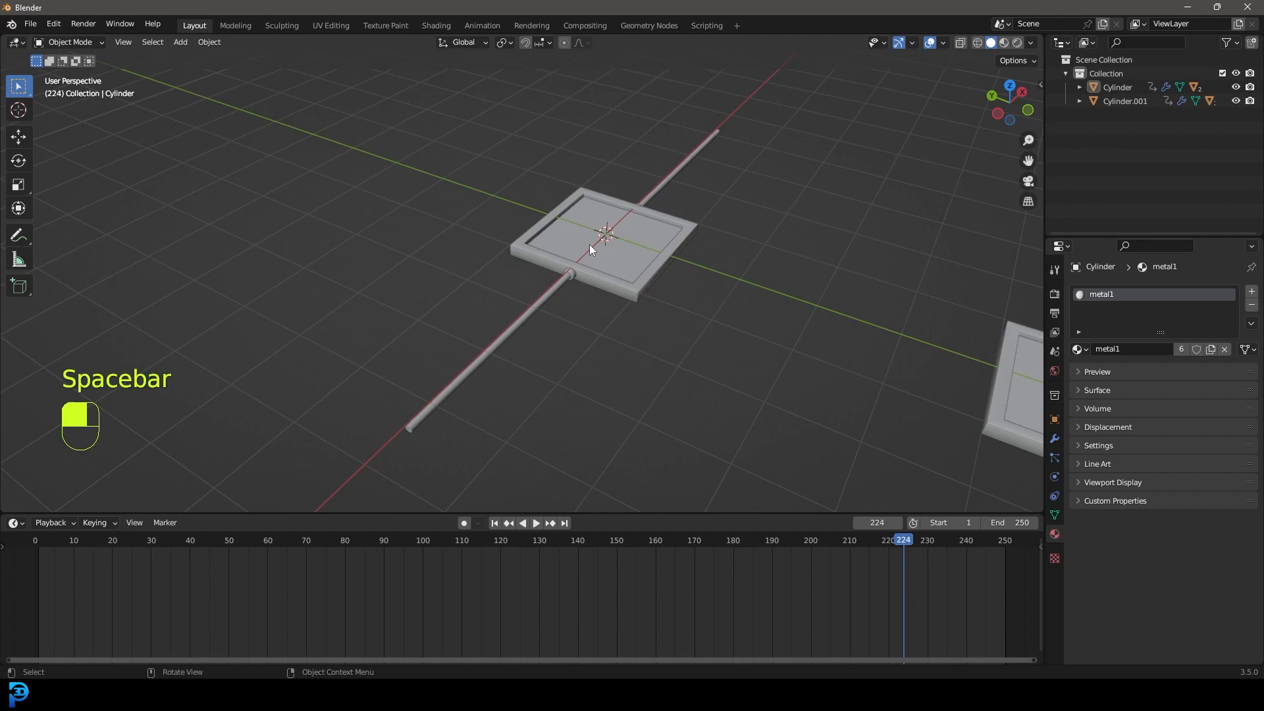
key("shift+Left")
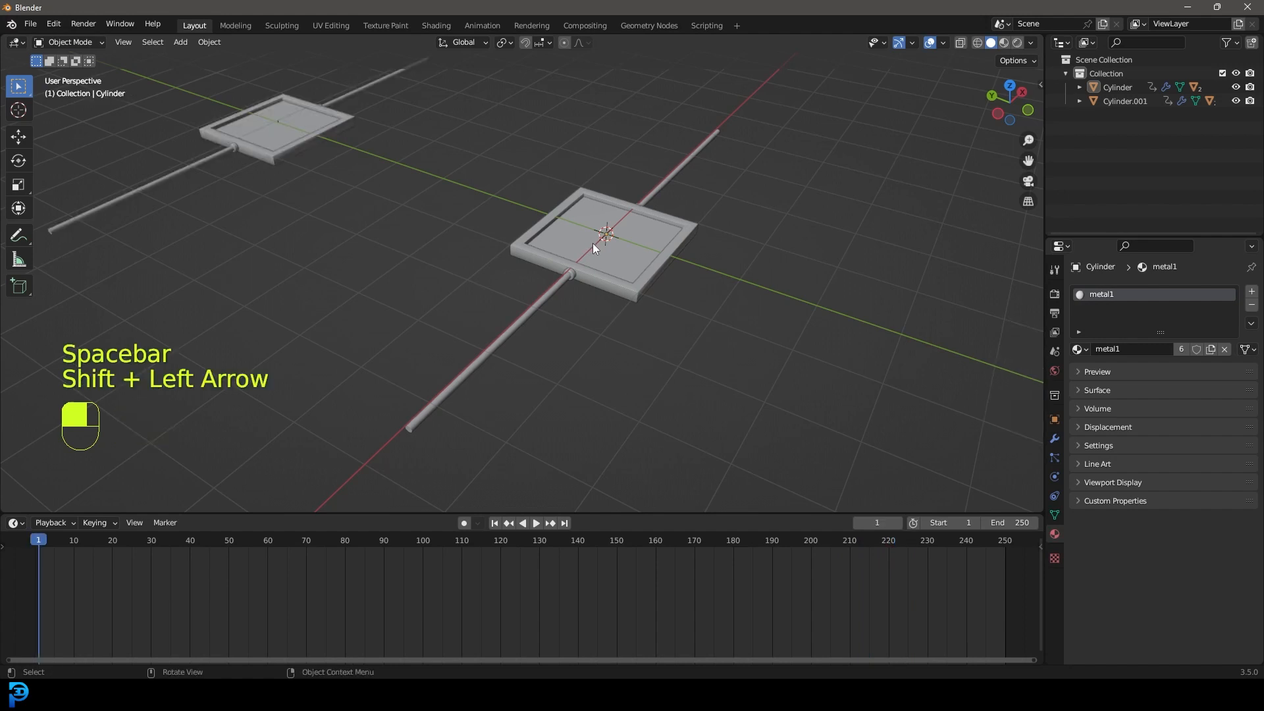
Step: Add Dynamic Paint physics with a canvas to the inner plane of the tray at the origin
middle_click_drag(654, 250, 556, 259, "shift")
scroll(461, 231, "up", 3)
scroll(454, 231, "up", 4)
left_click(528, 202)
scroll(528, 202, "down", 6)
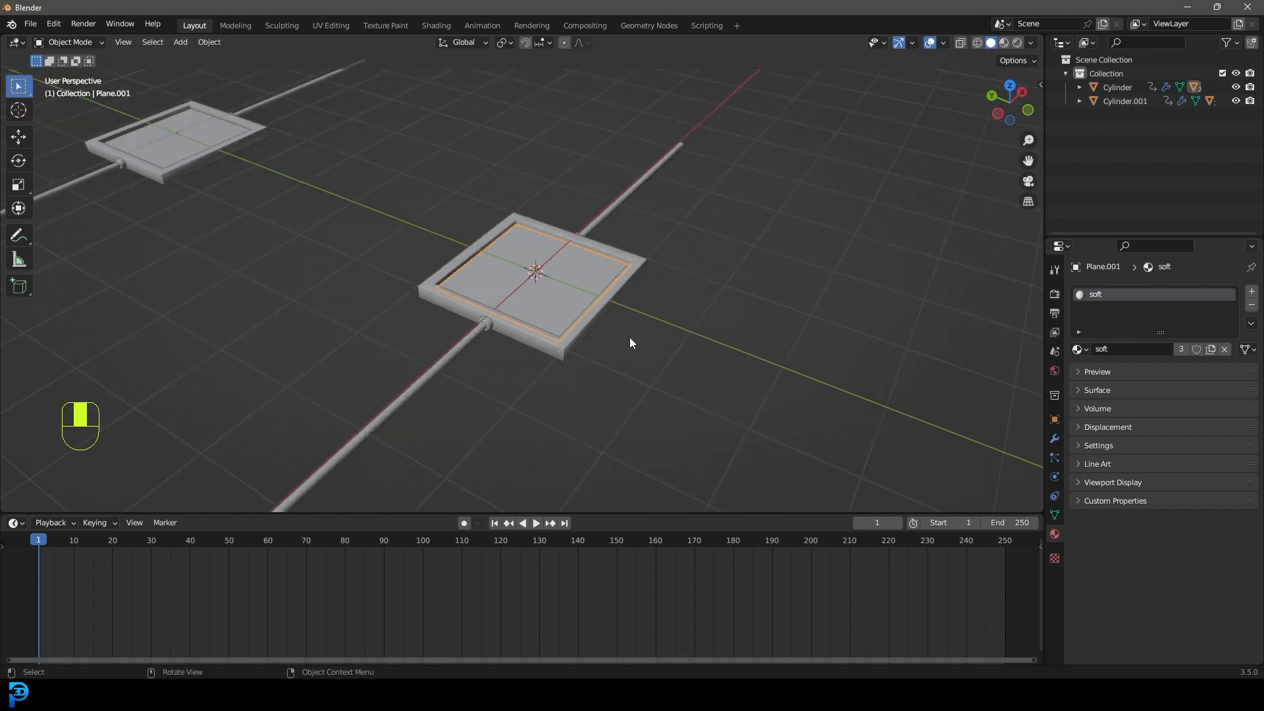
mouse_move(53, 555)
left_mouse_down()
mouse_move(70, 544)
mouse_move(38, 551)
left_mouse_up()
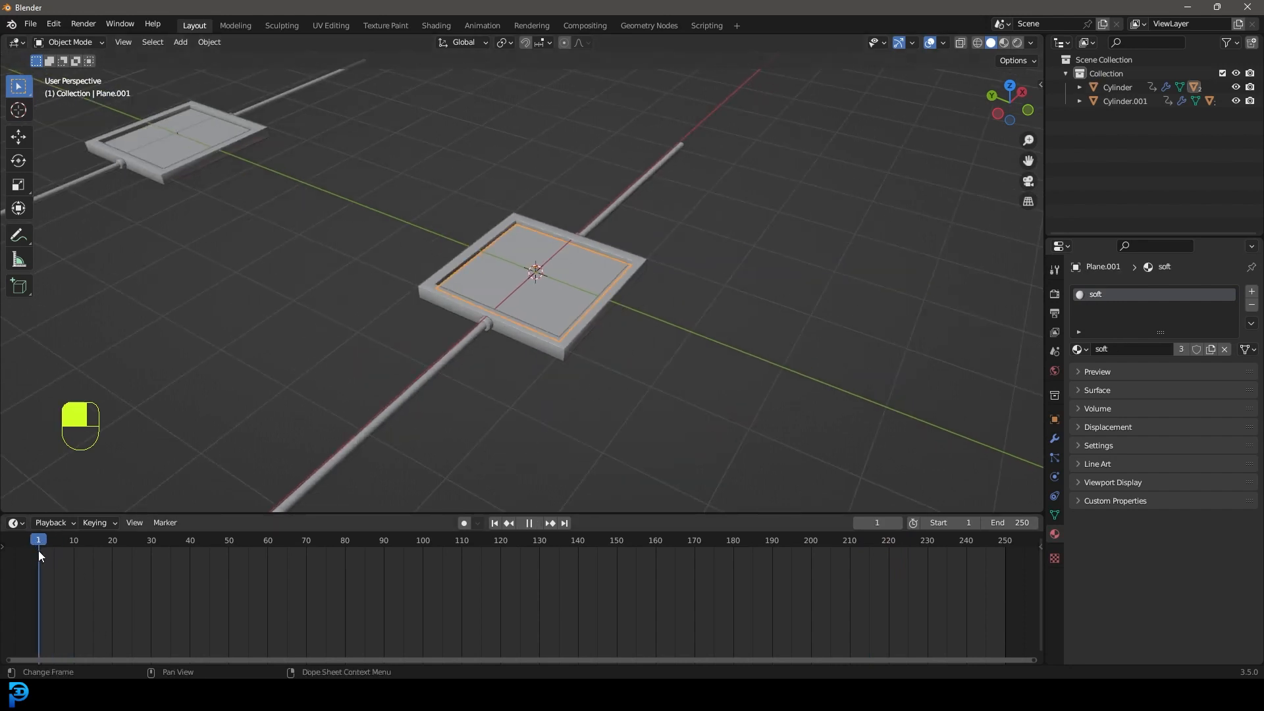
scroll(421, 322, "up", 3)
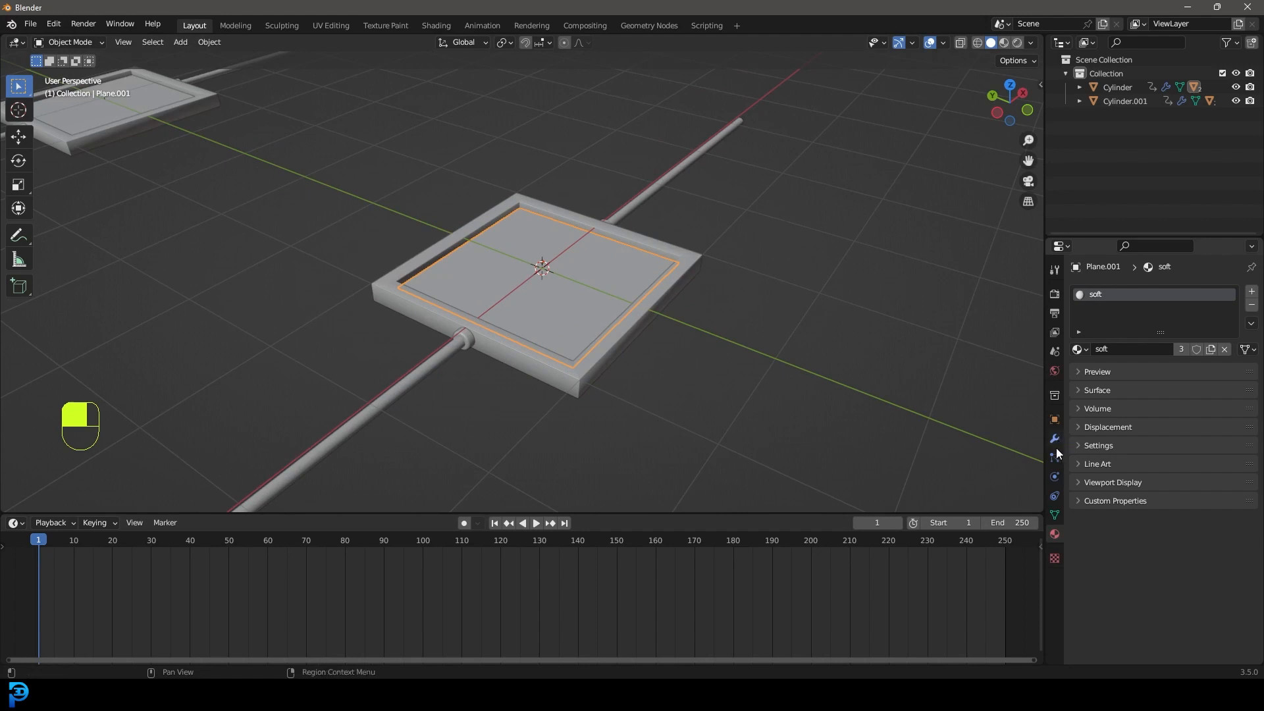
left_click(1053, 477)
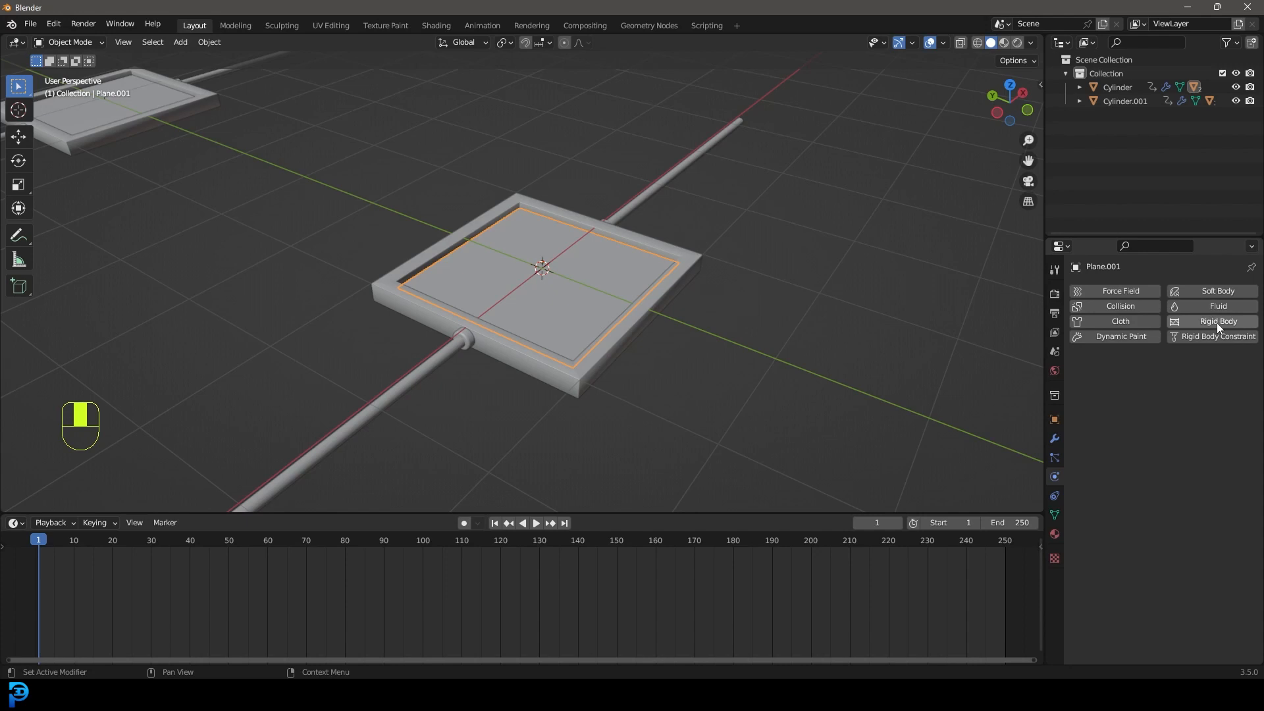
left_click(1120, 338)
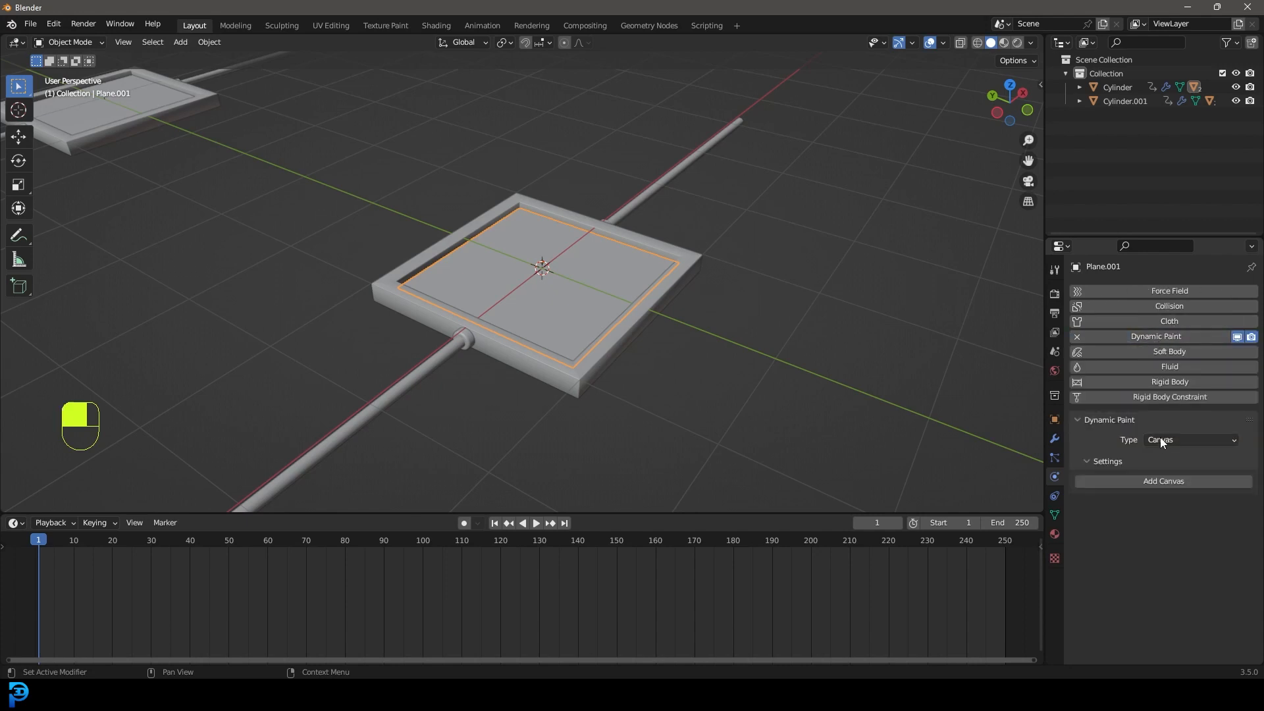
left_click(1163, 483)
Step: Set the Dynamic Paint canvas surface type to Displace
scroll(1179, 559, "down", 2)
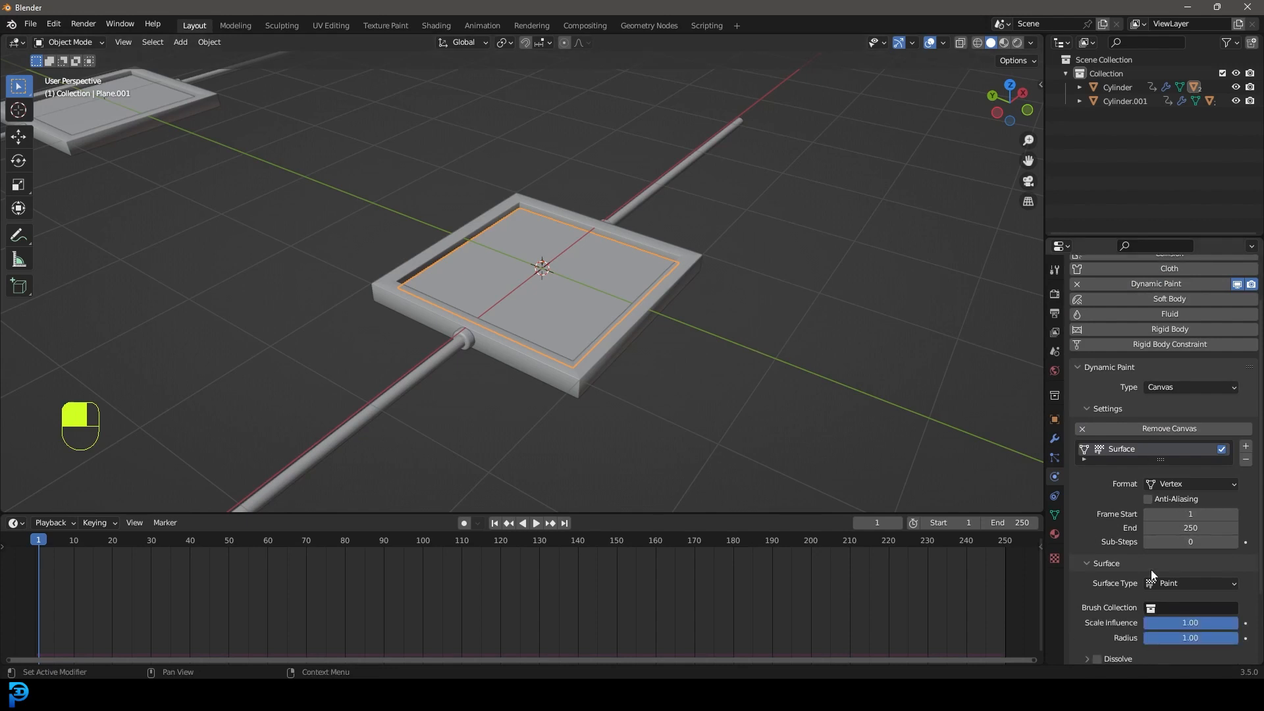
left_click(1173, 586)
left_click(1190, 618)
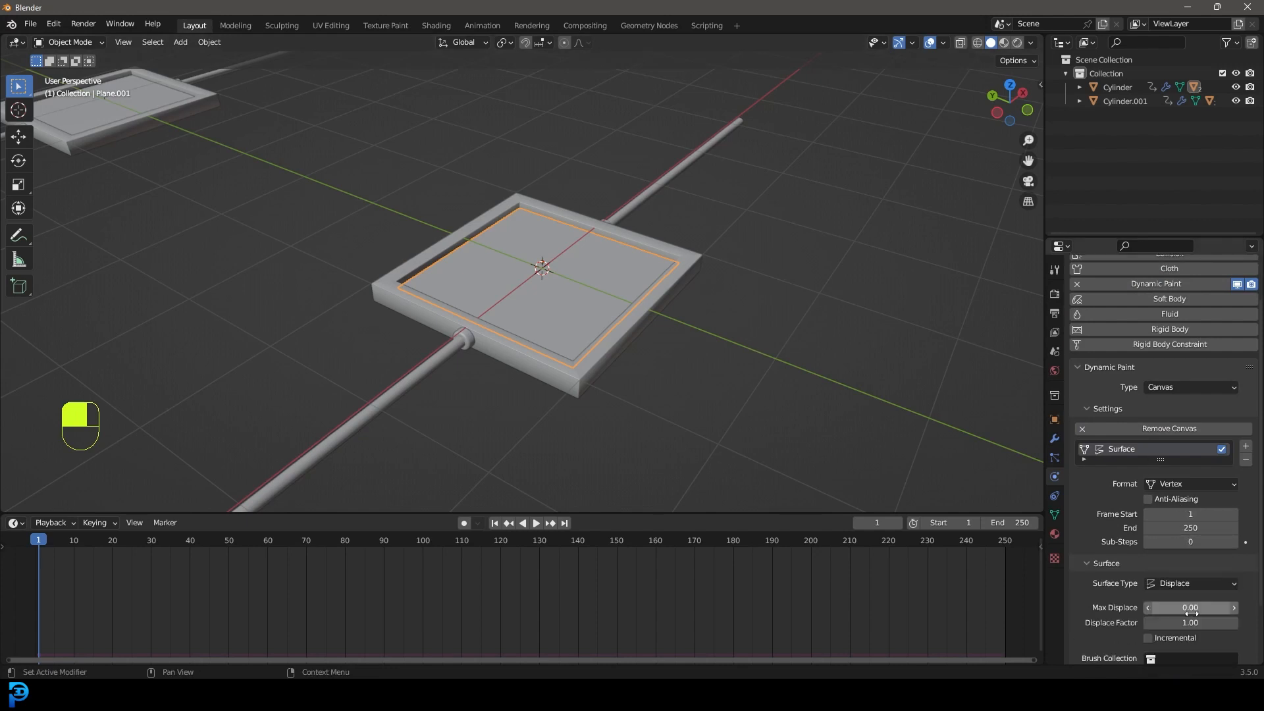
Step: Add a cylinder mesh at the origin in the front view
middle_click_drag(869, 406, 805, 329)
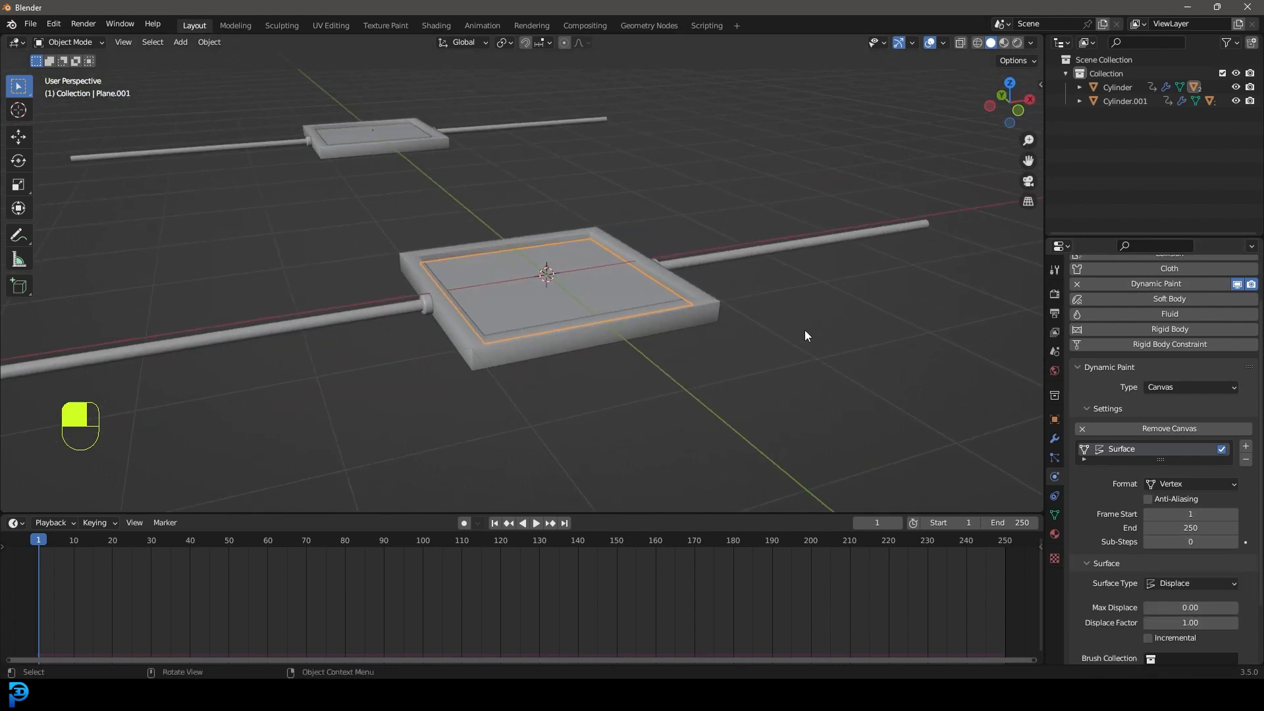
key("KP_1")
middle_click_drag(519, 228, 528, 261, "shift")
scroll(528, 261, "up", 1)
key("shift+a")
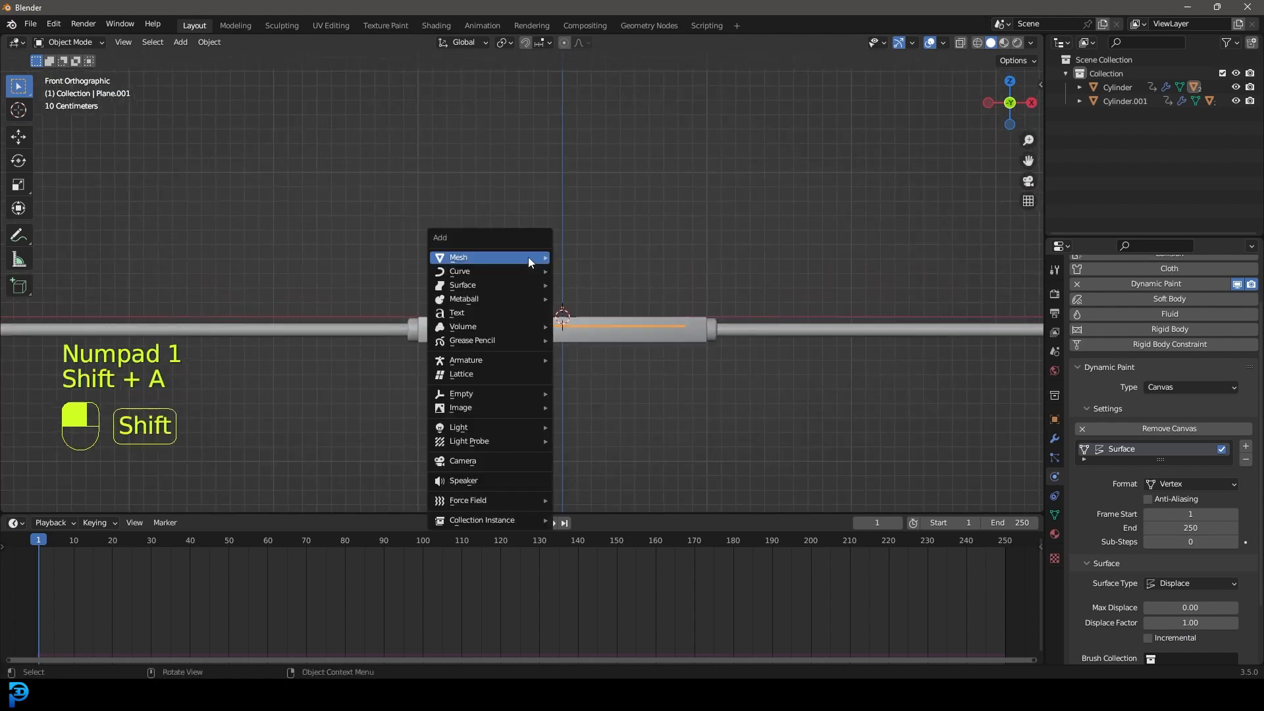
mouse_move(528, 257)
left_click(606, 324)
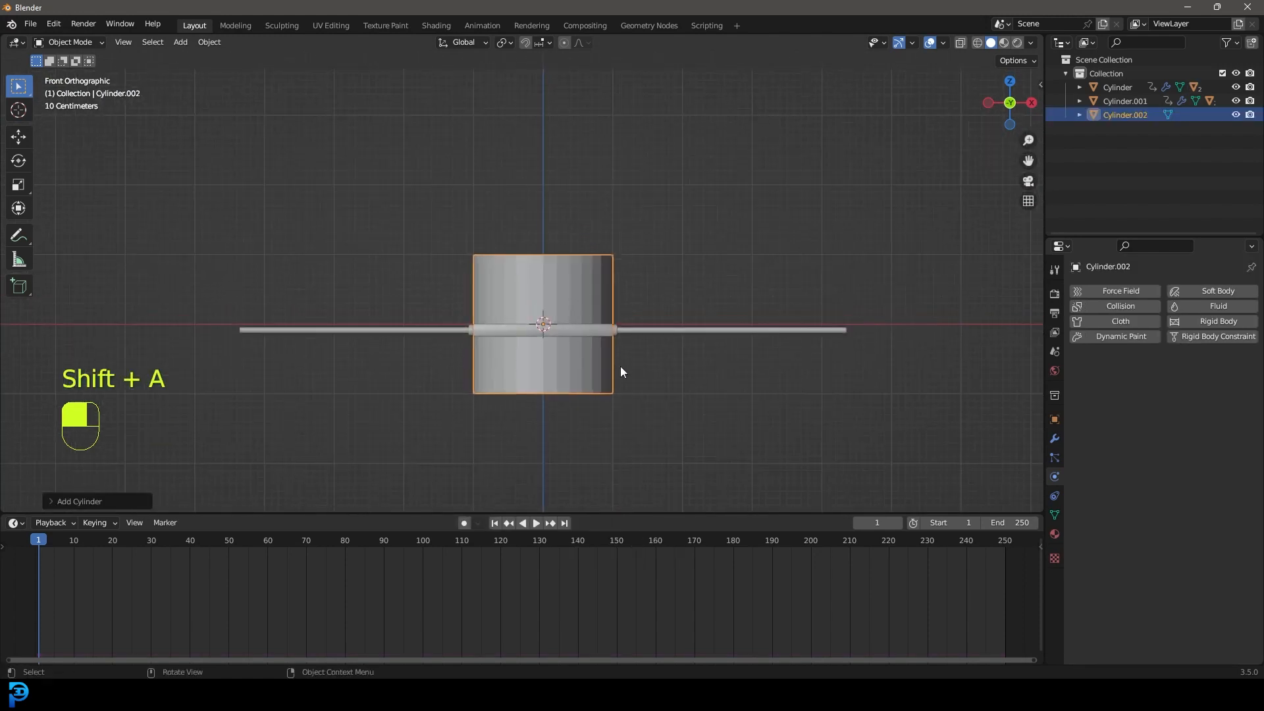
Step: Scale the new cylinder's mesh down in Edit Mode to a narrow column, with wireframe shading on
key("Tab")
key("z")
left_click(551, 356)
scroll(895, 403, "up", 3)
key("s")
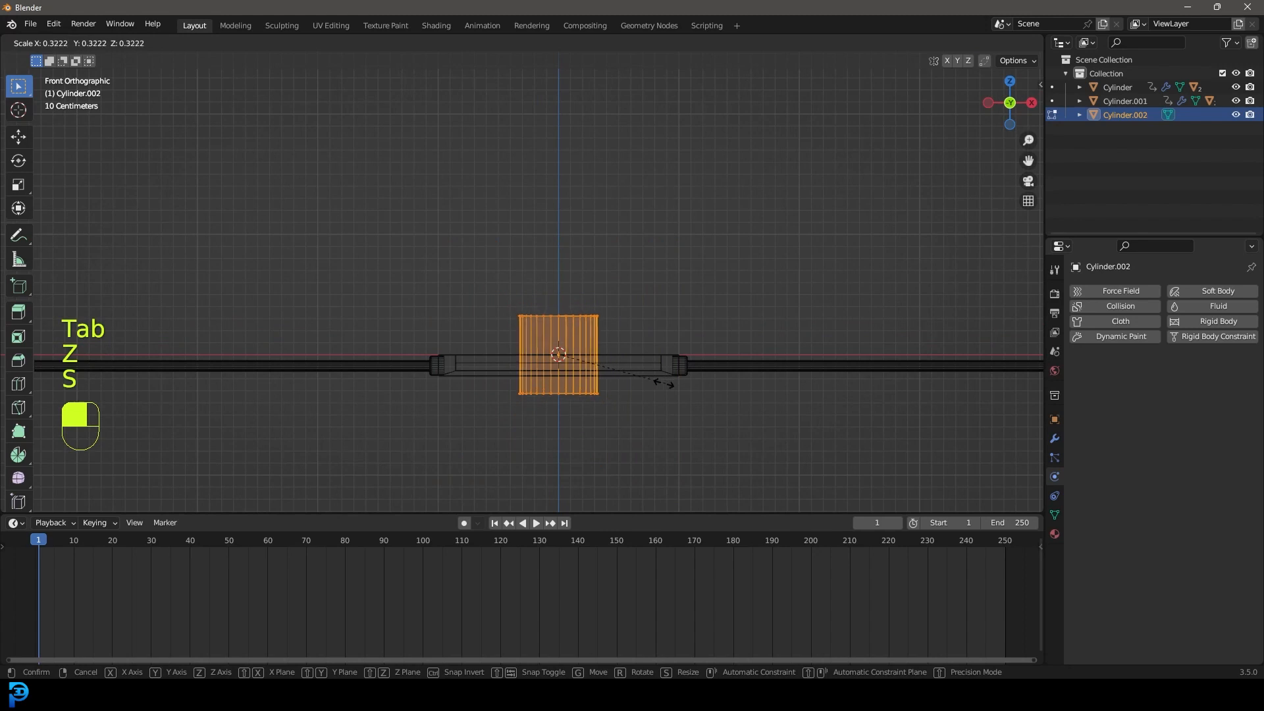
left_click(547, 389)
Step: Stretch the cylinder upward by raising its top vertices along Z, and rescale the whole mesh
left_click_drag(479, 294, 631, 354)
scroll(621, 367, "up", 2)
key("g")
key("z")
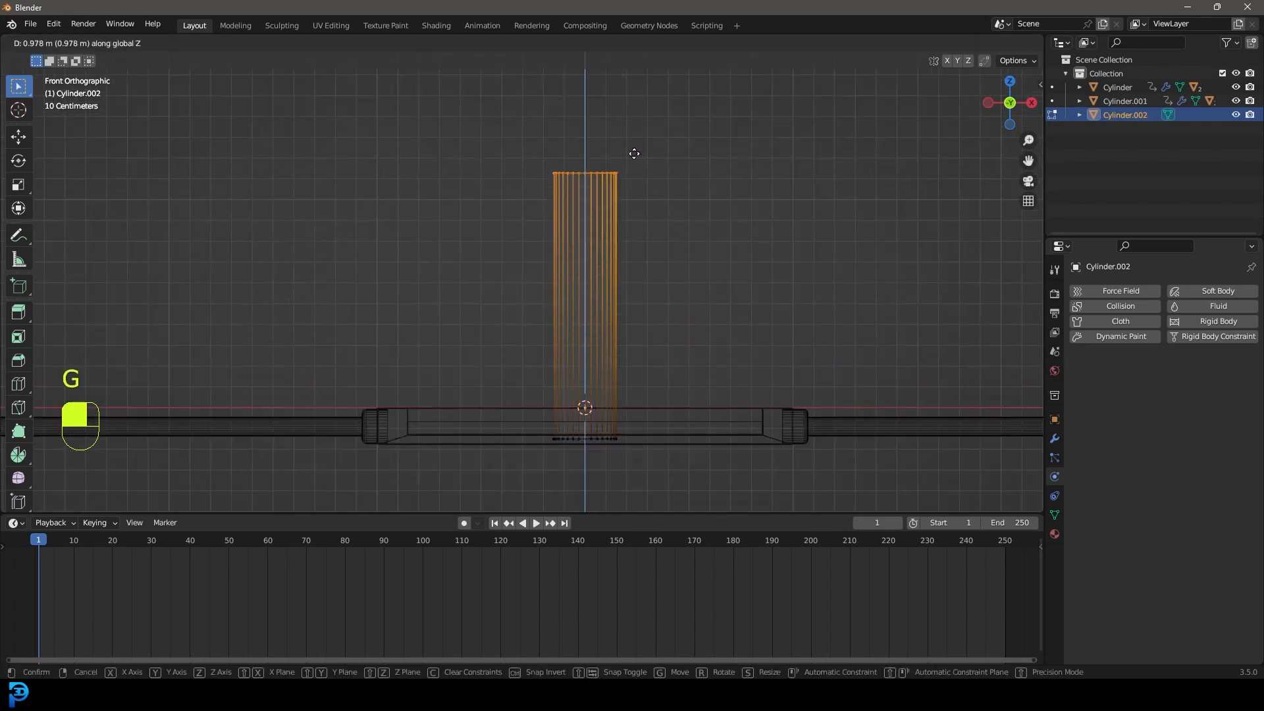
left_click(663, 439)
scroll(666, 403, "down", 3)
key("a")
key("s")
left_click(754, 388)
Step: Select the cylinder's bottom ring of vertices and extrude it downward below the tray
middle_click_drag(645, 402, 643, 398, "shift")
scroll(580, 387, "up", 3)
scroll(547, 399, "down", 3)
scroll(546, 302, "up", 3)
left_click_drag(523, 460, 690, 351)
middle_click_drag(643, 423, 588, 265, "shift")
scroll(593, 273, "up", 2)
key("e")
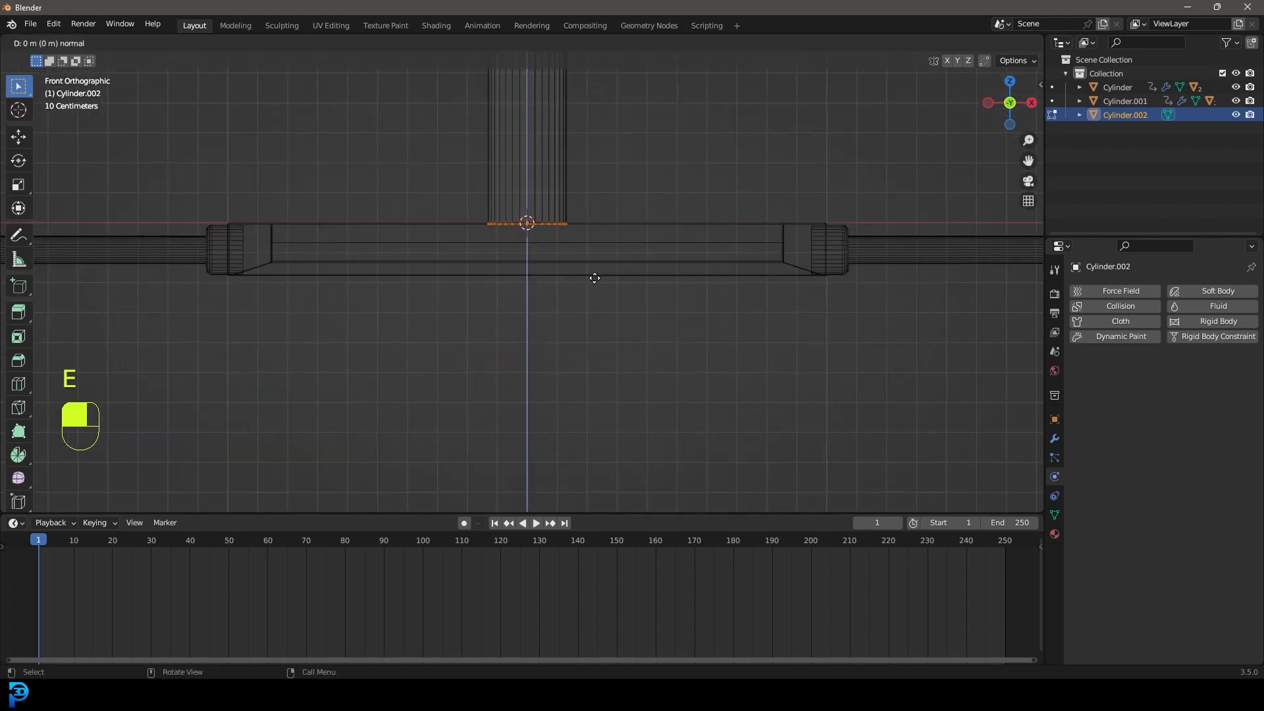
left_click(596, 416)
Step: Scale the extruded bottom ring down to a point and merge its vertices with Merge Collapse
key("s")
left_click(595, 378)
key("s")
left_click(554, 357)
key("s")
left_click(627, 286)
key("F3")
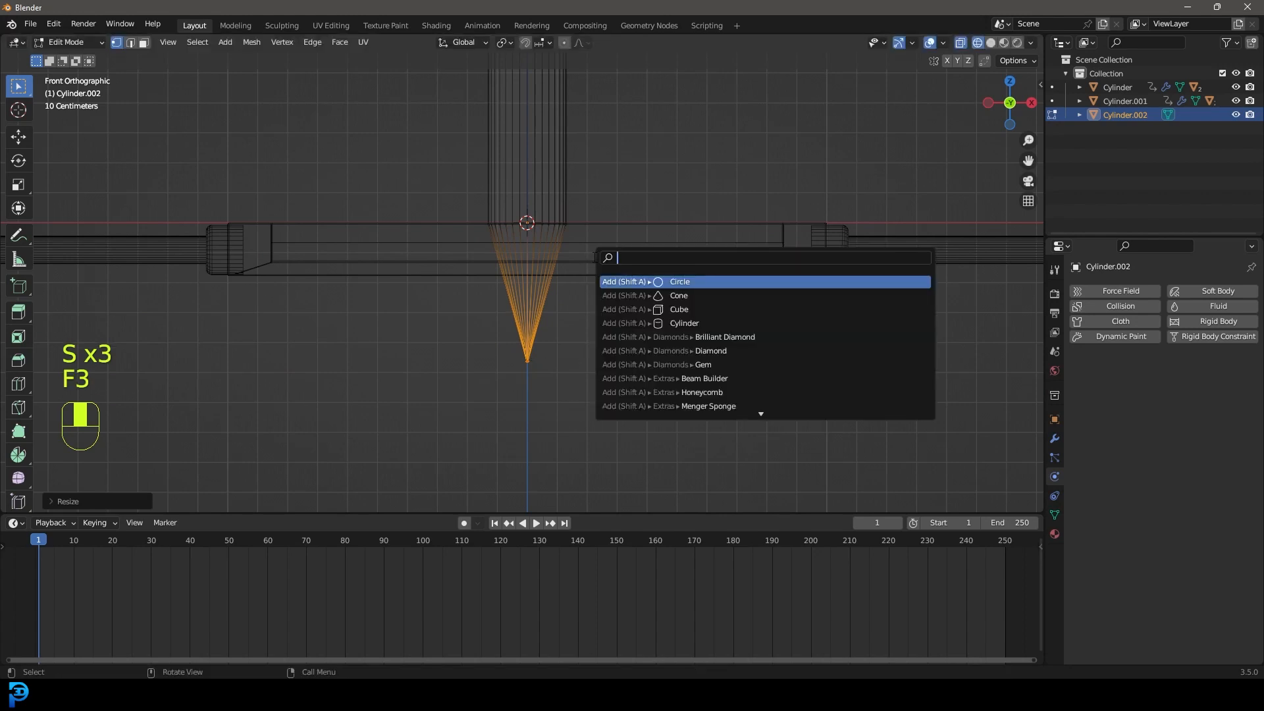
type("merg")
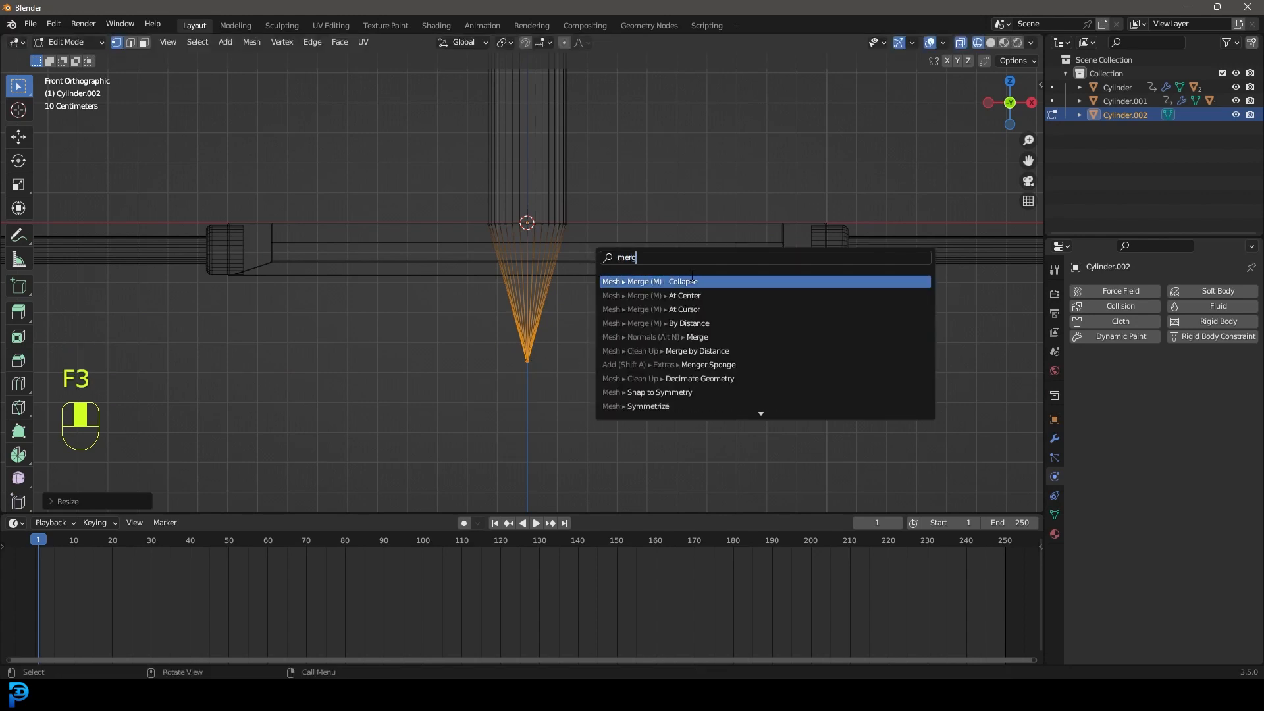
left_click(688, 281)
Step: Add a loop cut around the cylinder's shaft and slide it down close to where the pointed taper begins
scroll(579, 375, "up", 2)
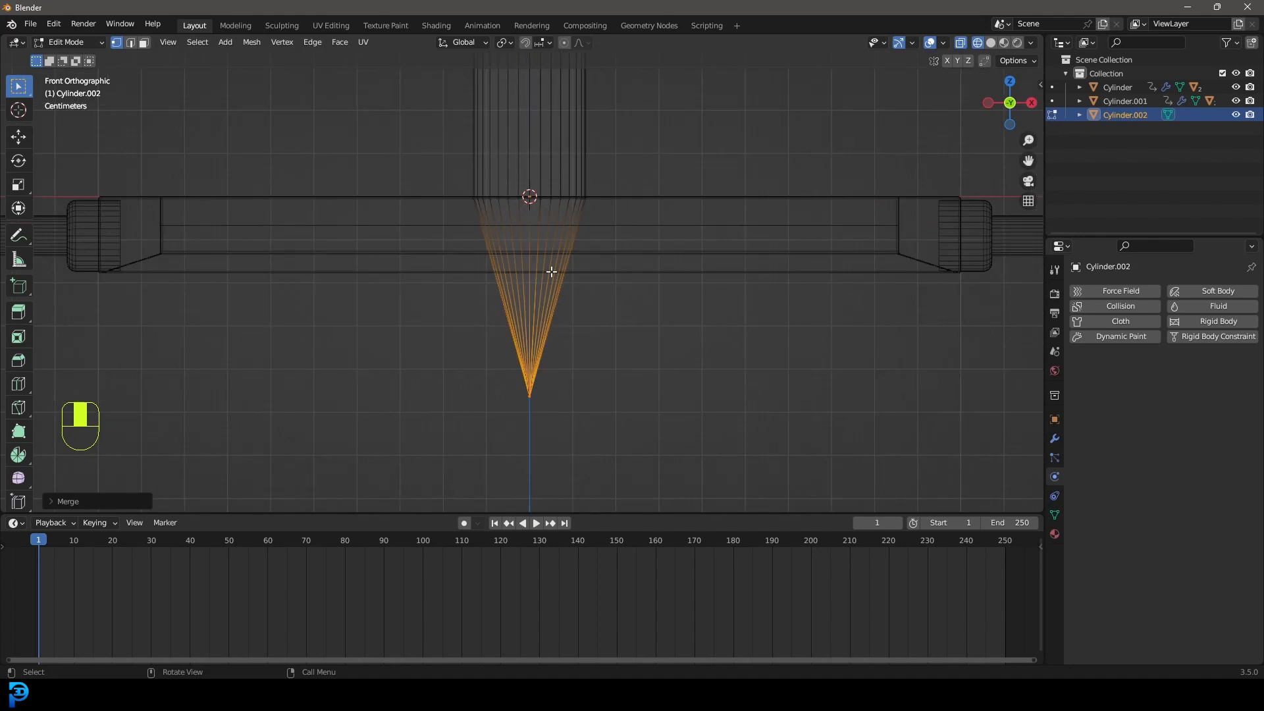
middle_click_drag(533, 241, 521, 303, "shift")
key("z")
left_click(609, 297)
scroll(556, 243, "up", 2)
middle_click_drag(528, 206, 534, 296, "shift")
key("z")
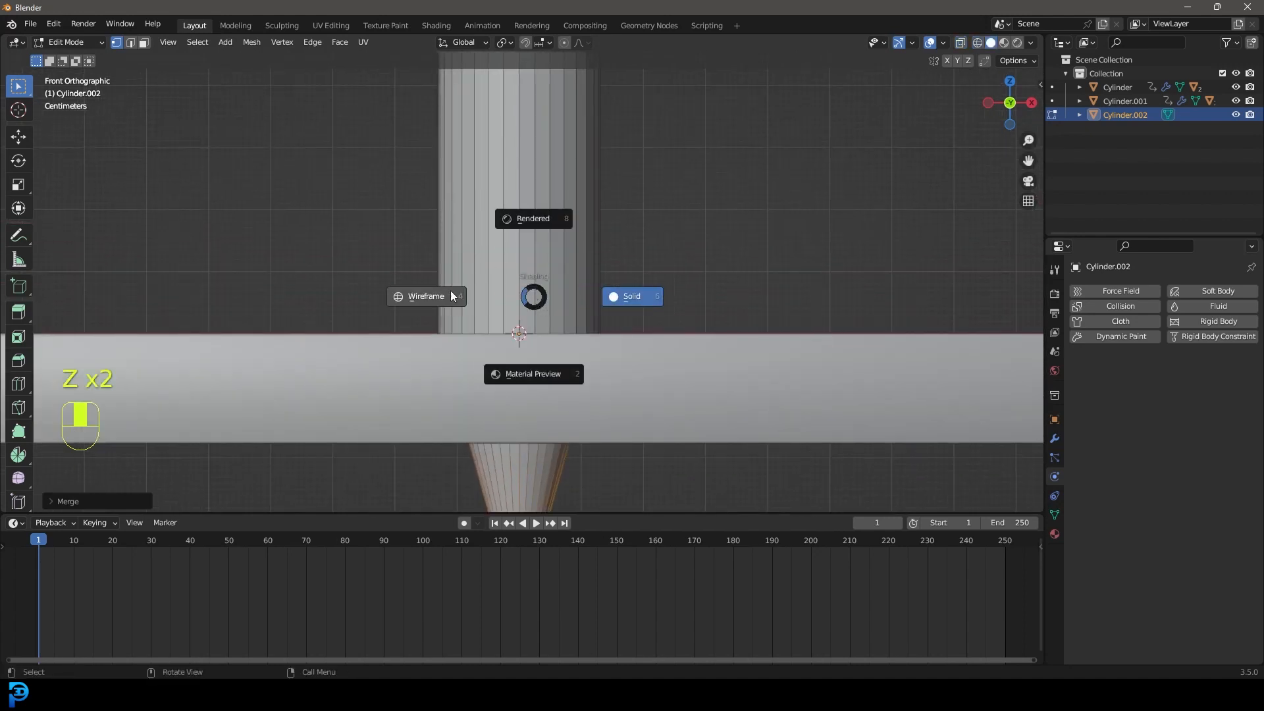
left_click(452, 296)
key("ctrl+r")
left_click(559, 146)
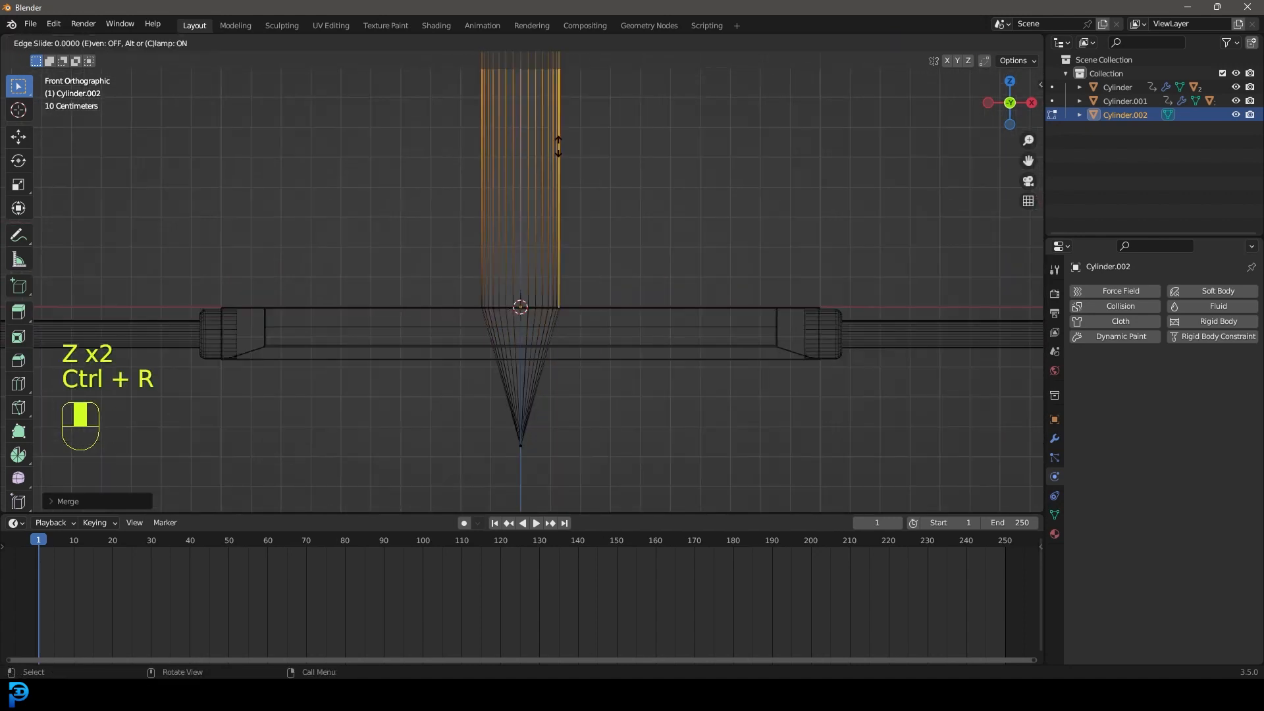
left_click_drag(558, 146, 585, 427)
left_click(585, 428)
Step: Switch back to solid shading and Object Mode, and apply Shade Smooth to the pointed cylinder
scroll(564, 317, "up", 2)
key("z")
left_click(671, 324)
scroll(514, 354, "up", 3)
scroll(547, 268, "down", 4)
scroll(547, 270, "down", 3)
key("Tab")
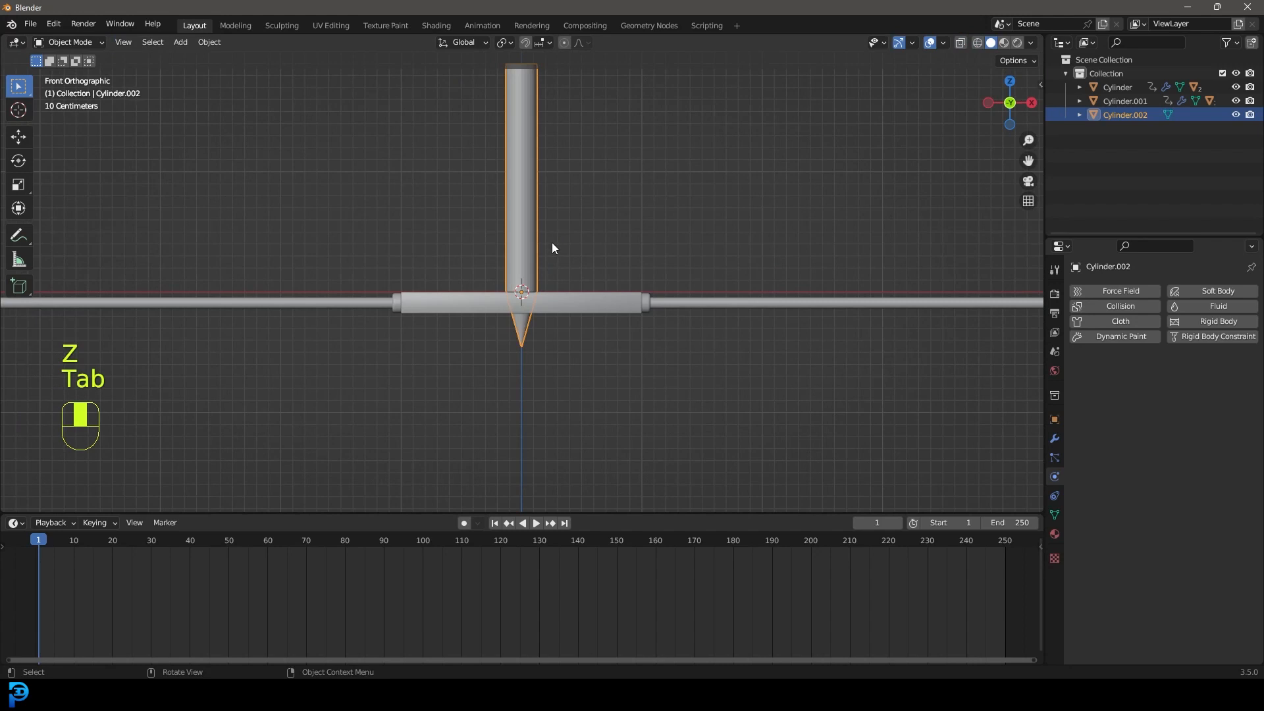
right_click(499, 192)
left_click(503, 190)
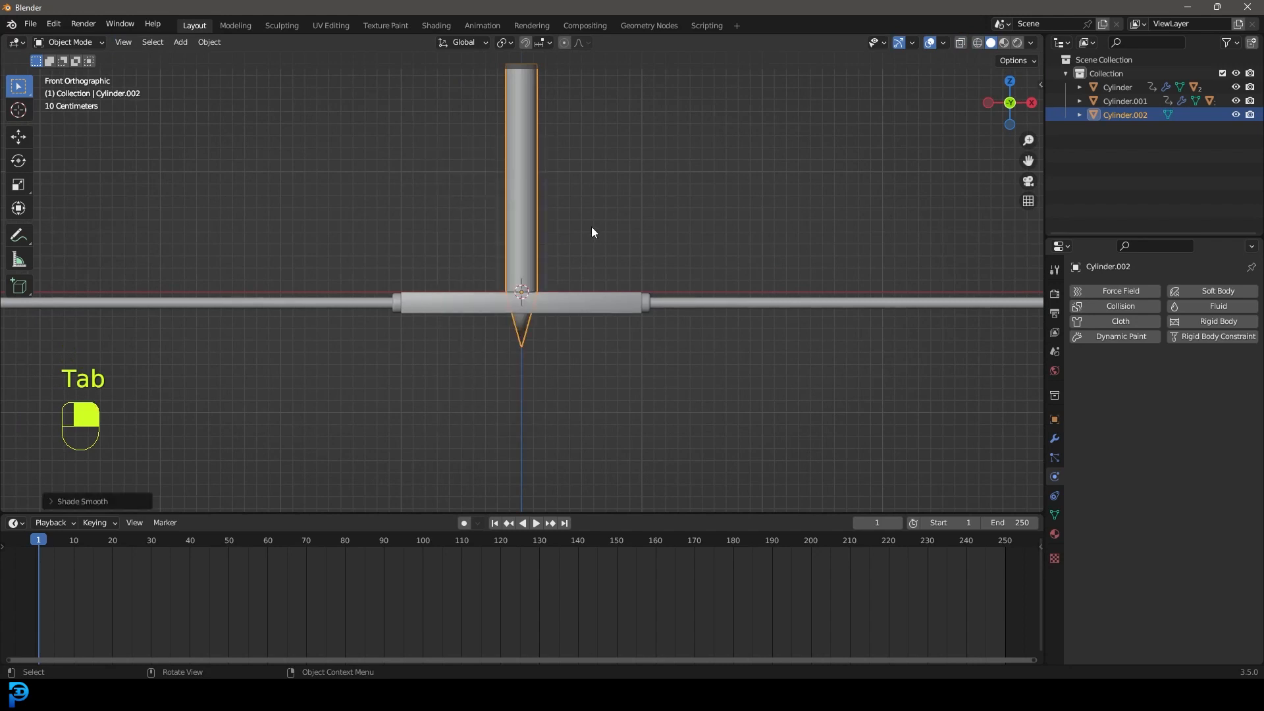
Step: Move the pointed cylinder up along Z until its tip clears the tray
scroll(587, 295, "up", 4)
key("g")
key("z")
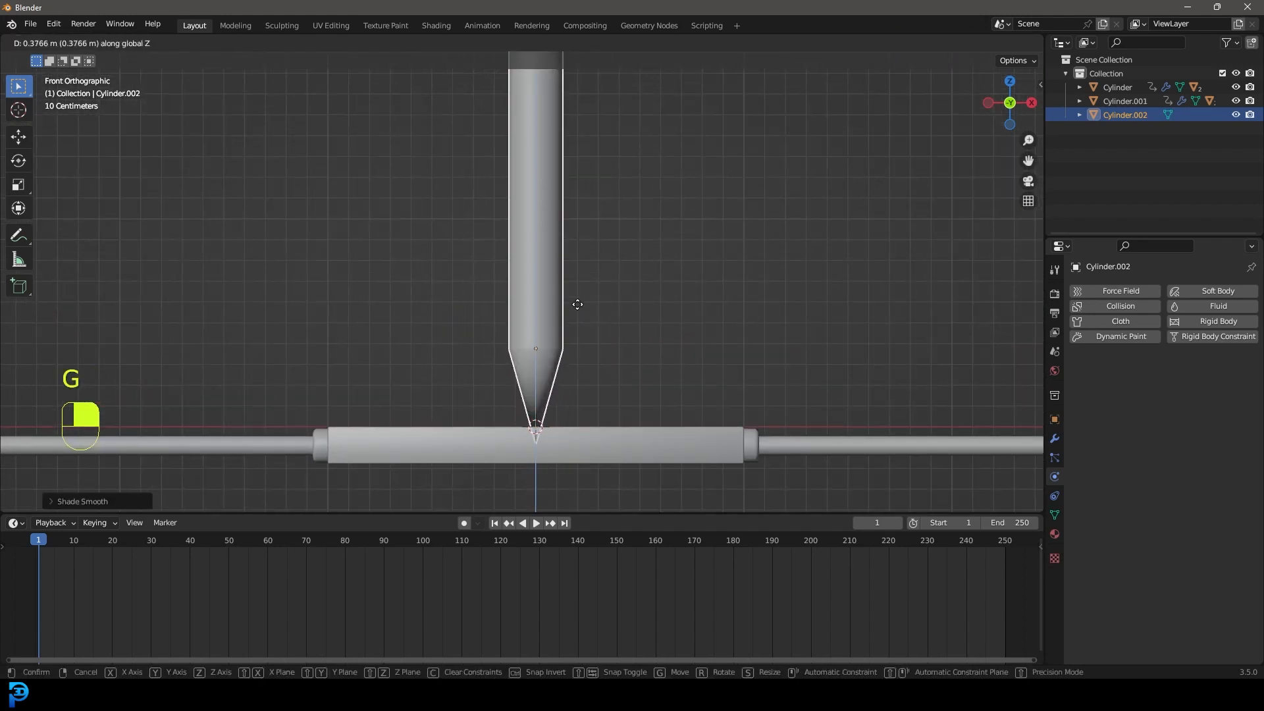
left_click(581, 243)
Step: Select the lower edge loop at the cylinder's shoulder in Edit Mode and slide it down towards the tip
middle_click_drag(581, 243, 537, 322)
middle_click_drag(537, 322, 558, 297, "shift")
scroll(539, 307, "up", 3)
key("Tab")
scroll(552, 315, "up", 4)
scroll(559, 296, "up", 3)
middle_click_drag(558, 297, 551, 265)
key("alt+a")
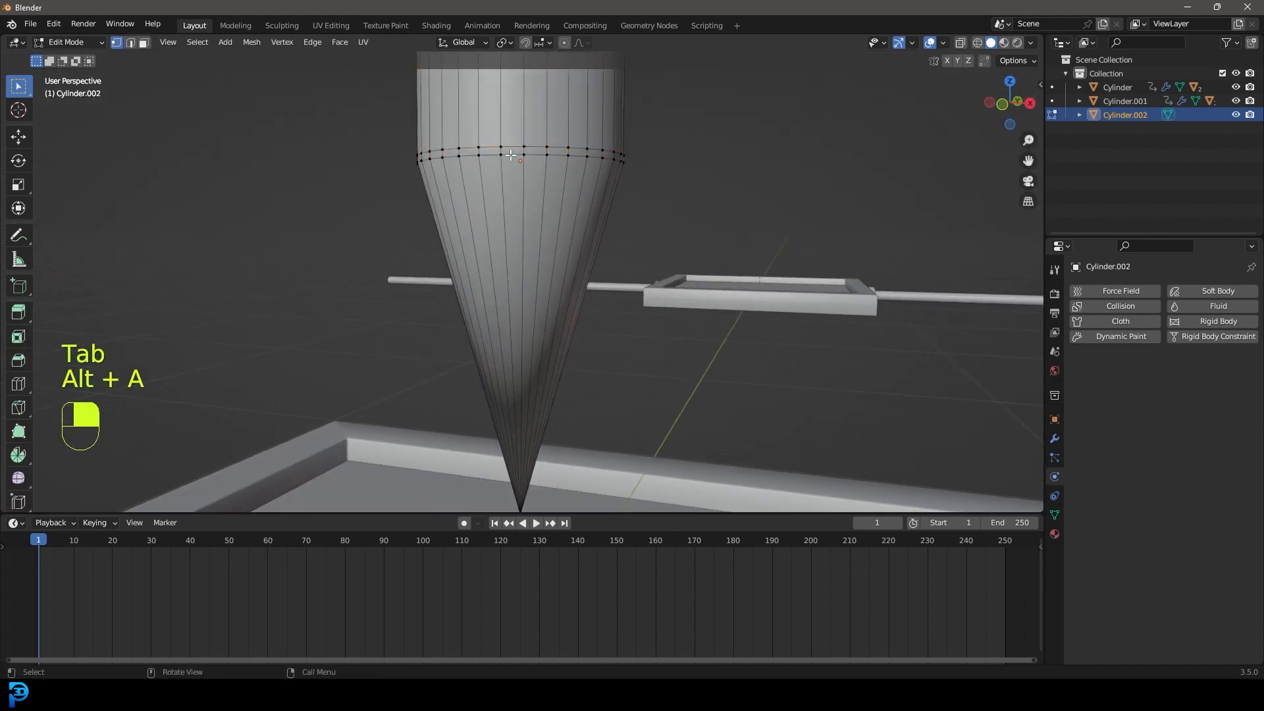
key("l")
key("g")
key("g")
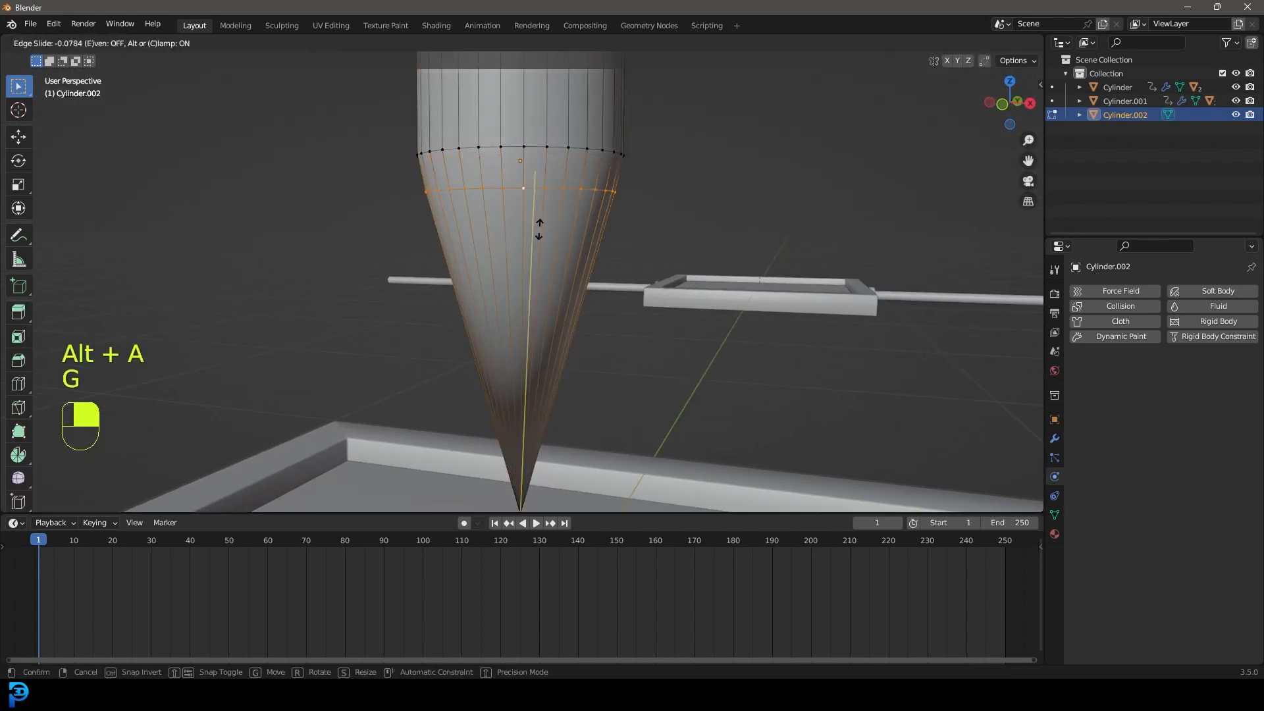
left_click(542, 393)
Step: Add another loop cut around the pointed taper, slide it up towards the shoulder, and leave Edit Mode
key("ctrl+r")
left_click(534, 265)
right_click(534, 264)
key("g")
left_click(535, 108)
key("g")
key("g")
left_click(585, 150)
key("Tab")
middle_click_drag(586, 150, 524, 299)
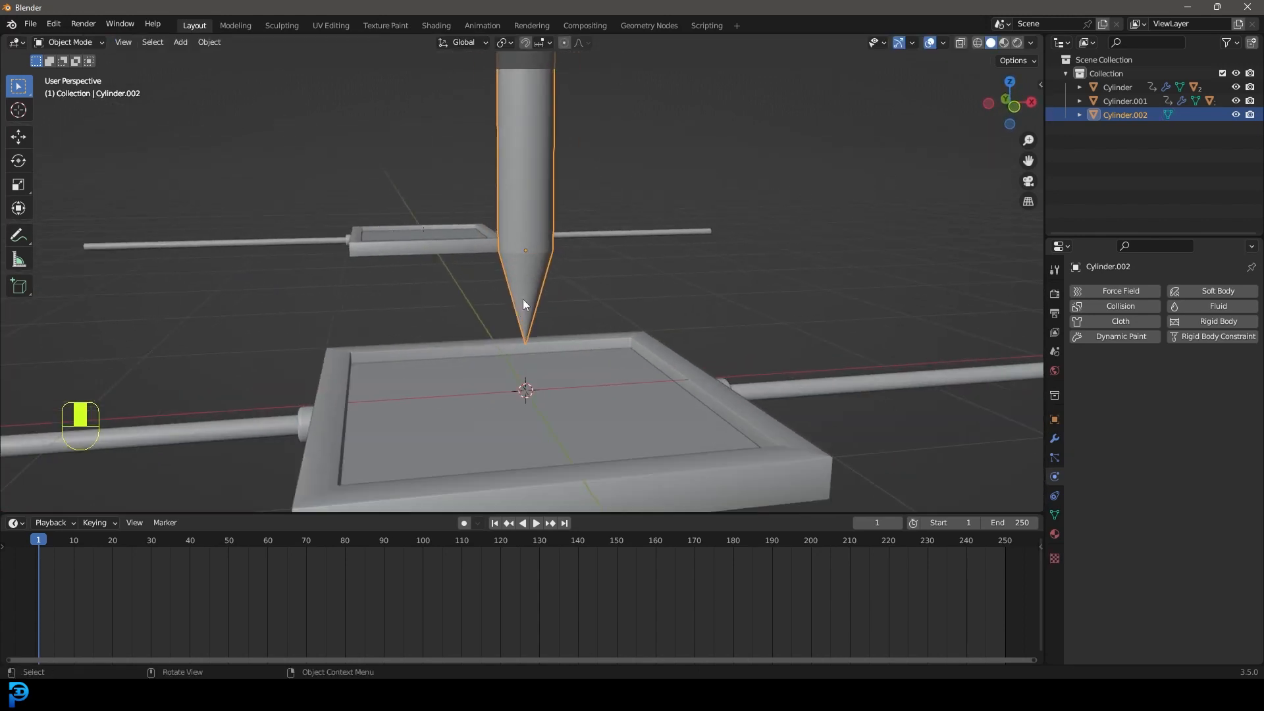
Step: Open the tray's inner plane in Edit Mode and examine its normals through the viewport overlay options
key("KP_1")
scroll(525, 298, "down", 4)
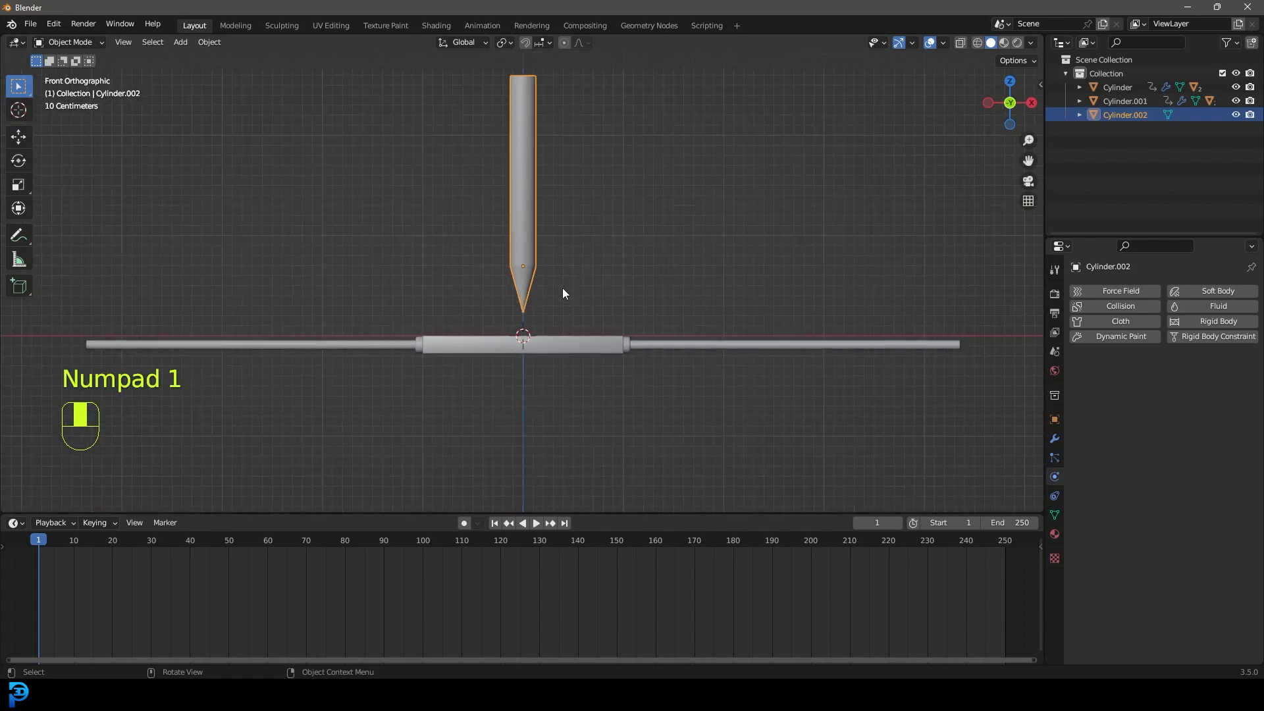
middle_click_drag(525, 232, 551, 279, "shift")
scroll(552, 284, "up", 2)
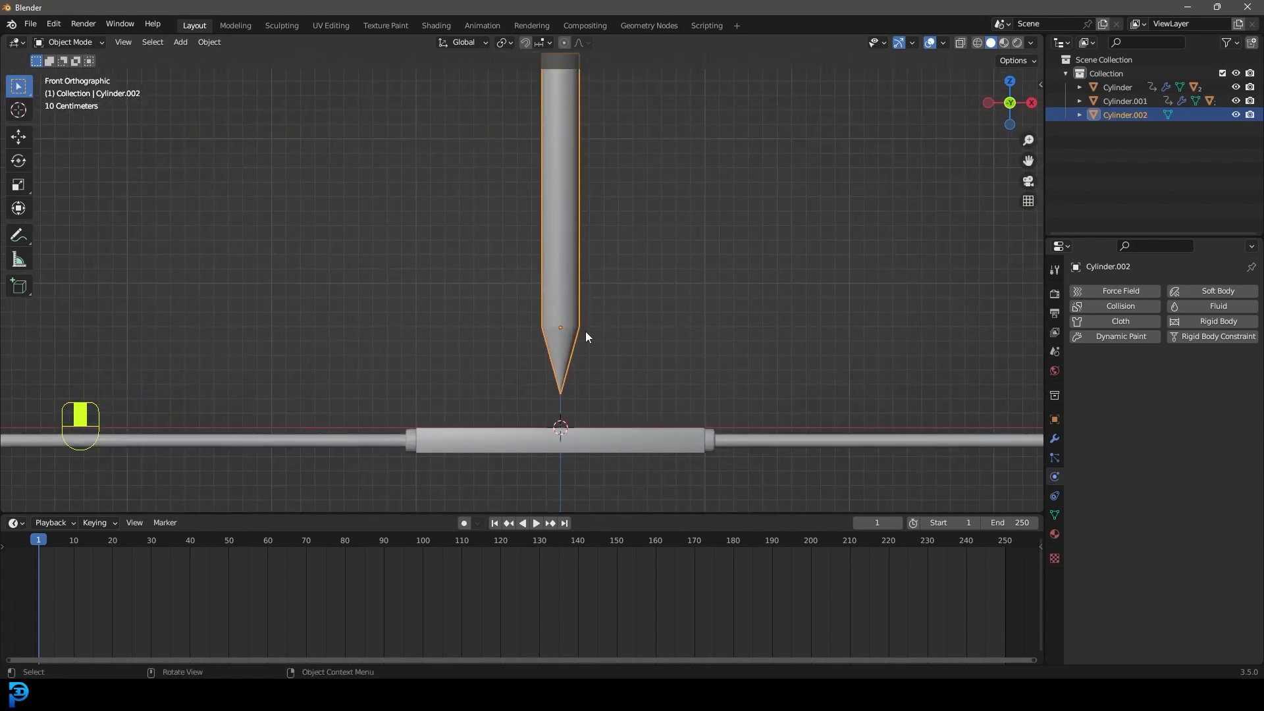
mouse_move(583, 365)
middle_mouse_down()
mouse_move(571, 386)
mouse_move(644, 404)
mouse_move(580, 320)
middle_mouse_up()
left_click(476, 361)
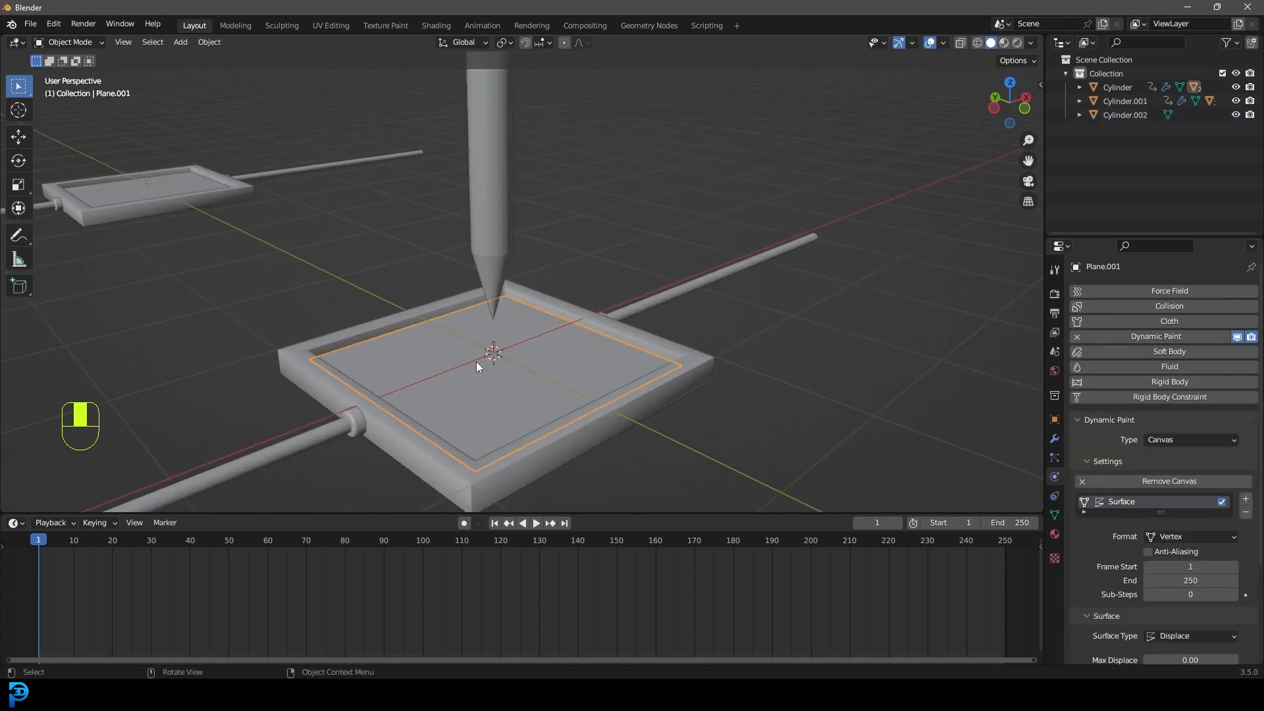
key("Tab")
scroll(570, 345, "up", 2)
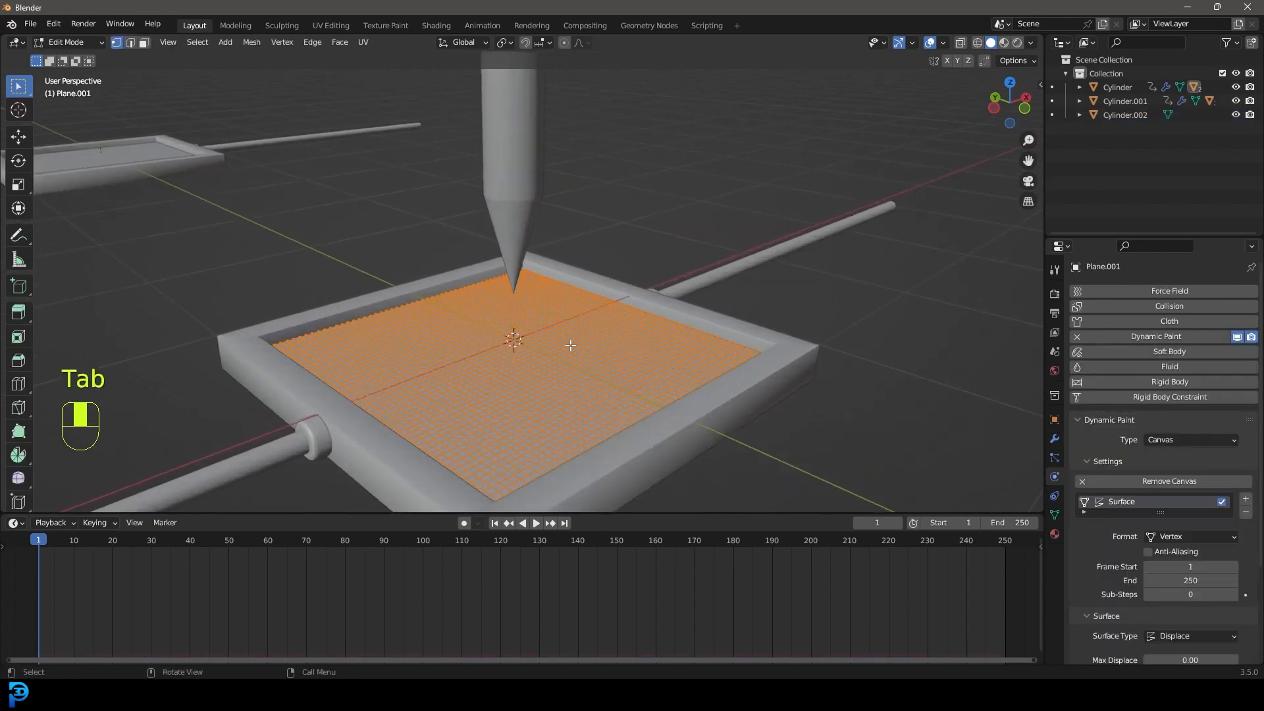
left_click(944, 43)
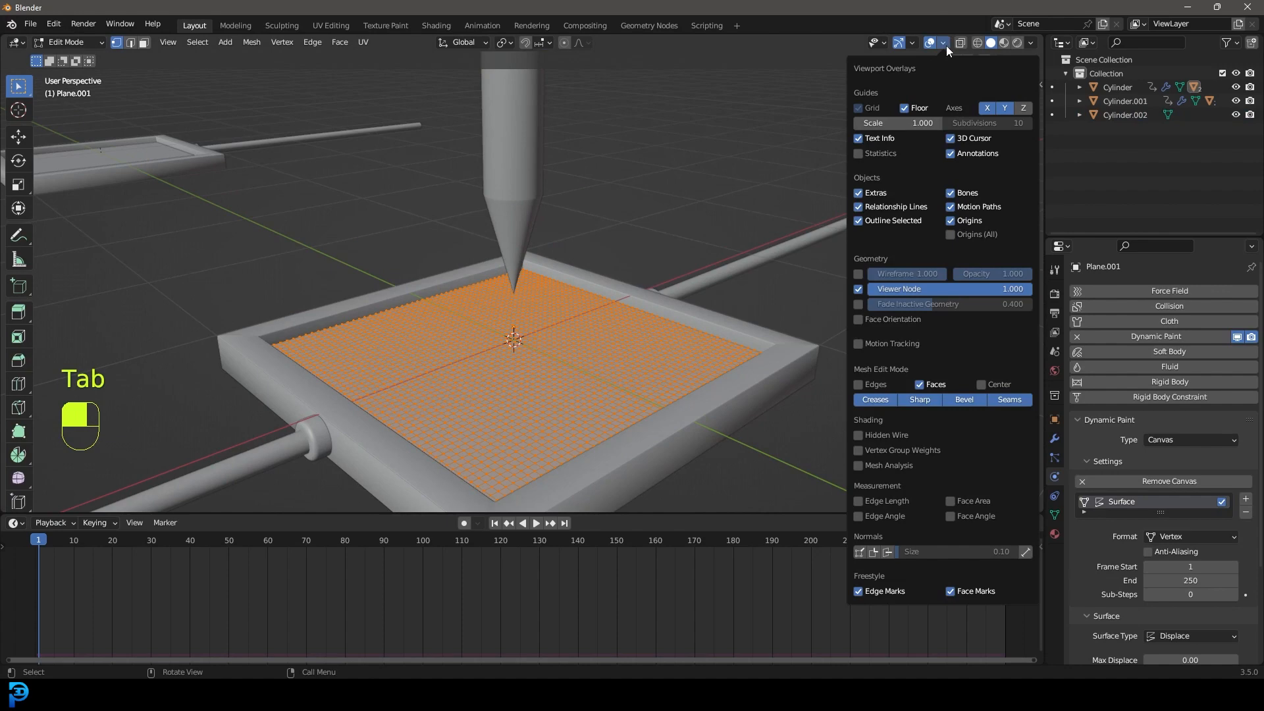
left_click(887, 552)
mouse_move(593, 296)
middle_mouse_down()
mouse_move(507, 313)
mouse_move(582, 318)
middle_mouse_up()
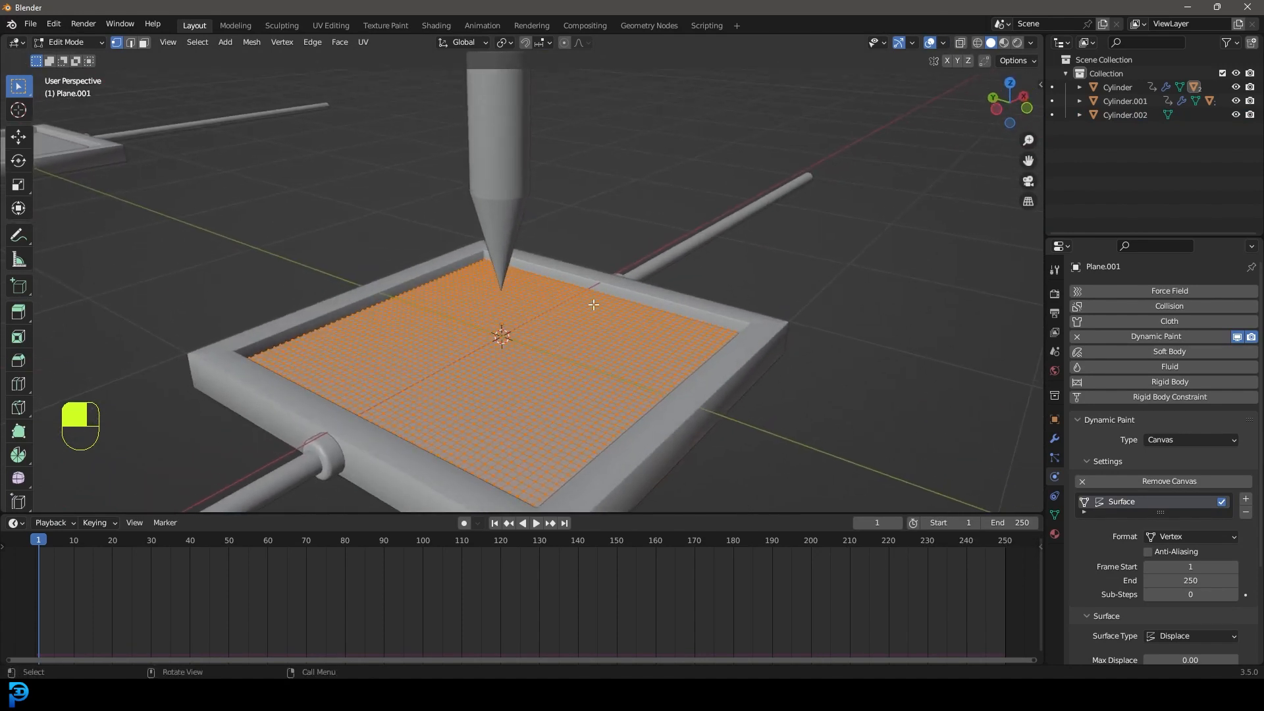
Step: Flip the normals of the tray's inner plane and return to Object Mode
key("n")
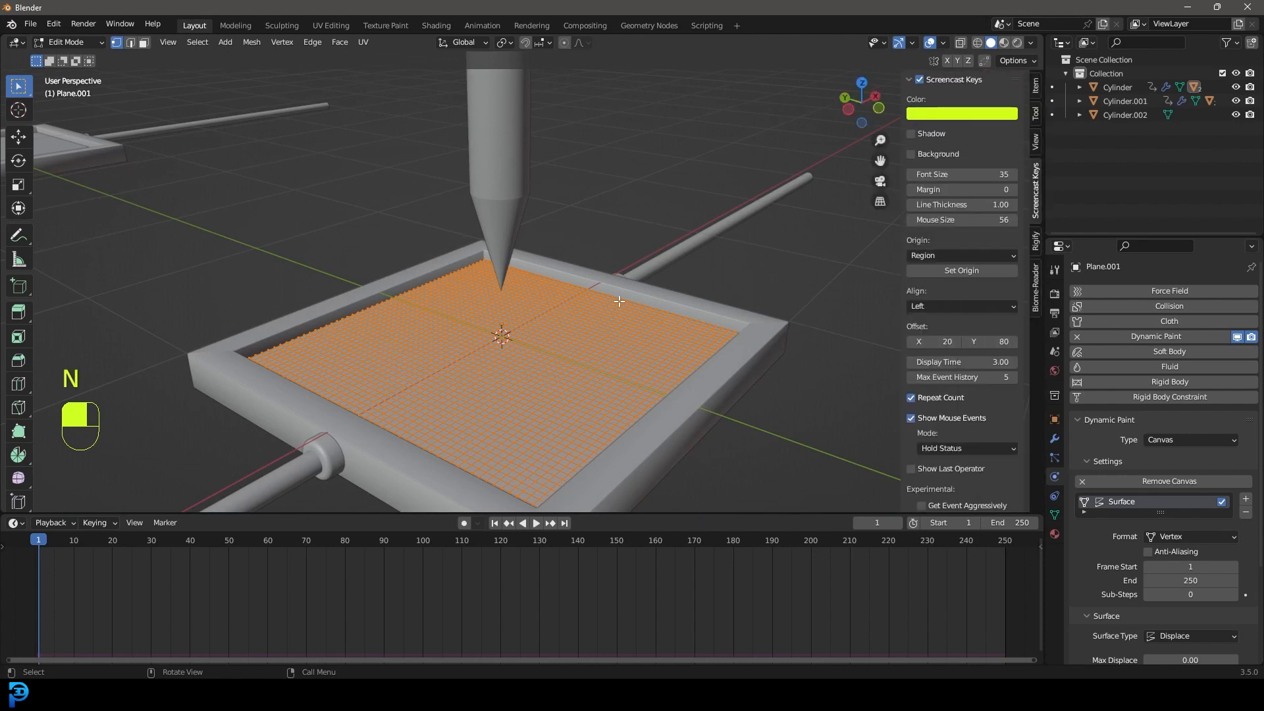
middle_click_drag(729, 273, 736, 280)
key("alt+n")
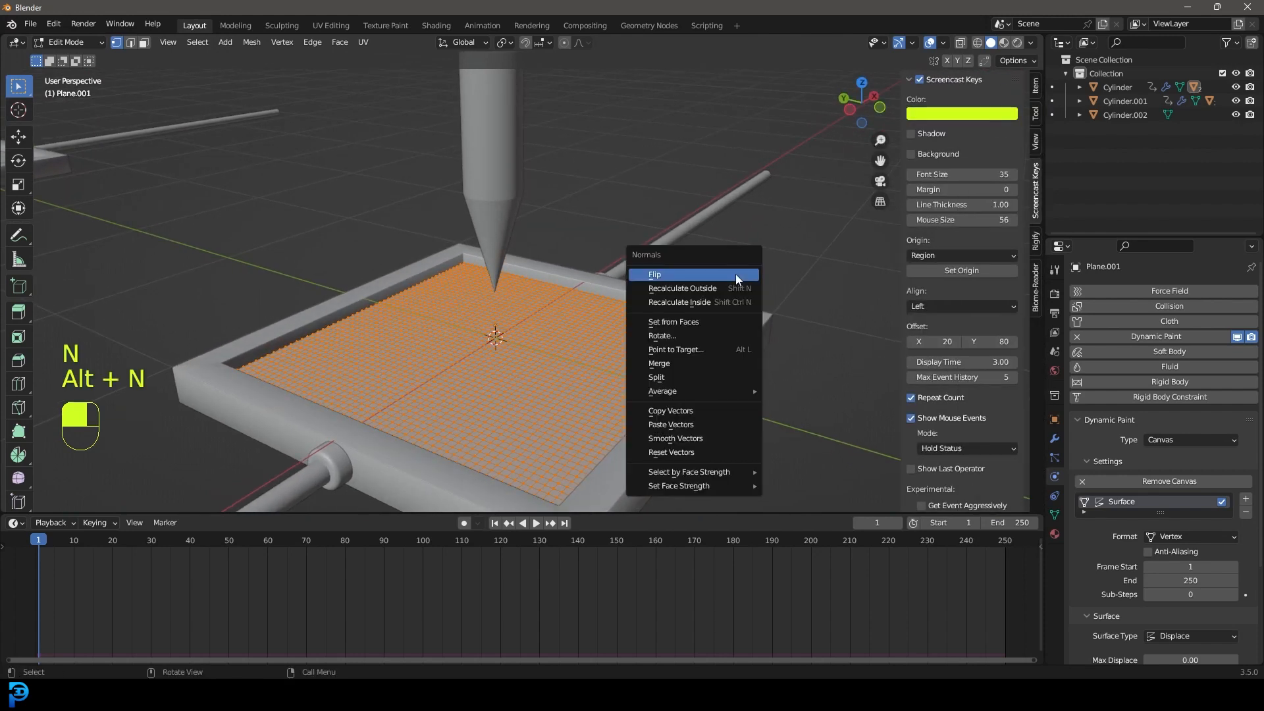
key("alt+n")
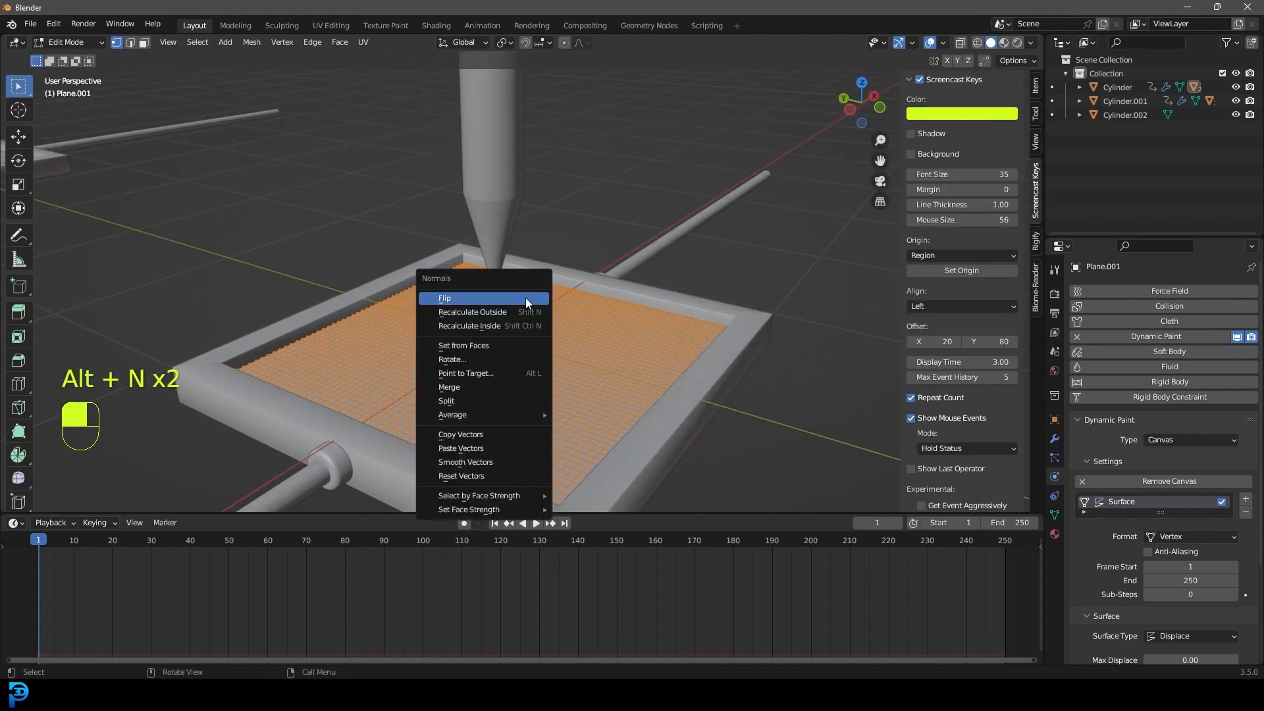
left_click(526, 302)
middle_click_drag(526, 302, 380, 194)
left_click(66, 41)
left_click(67, 57)
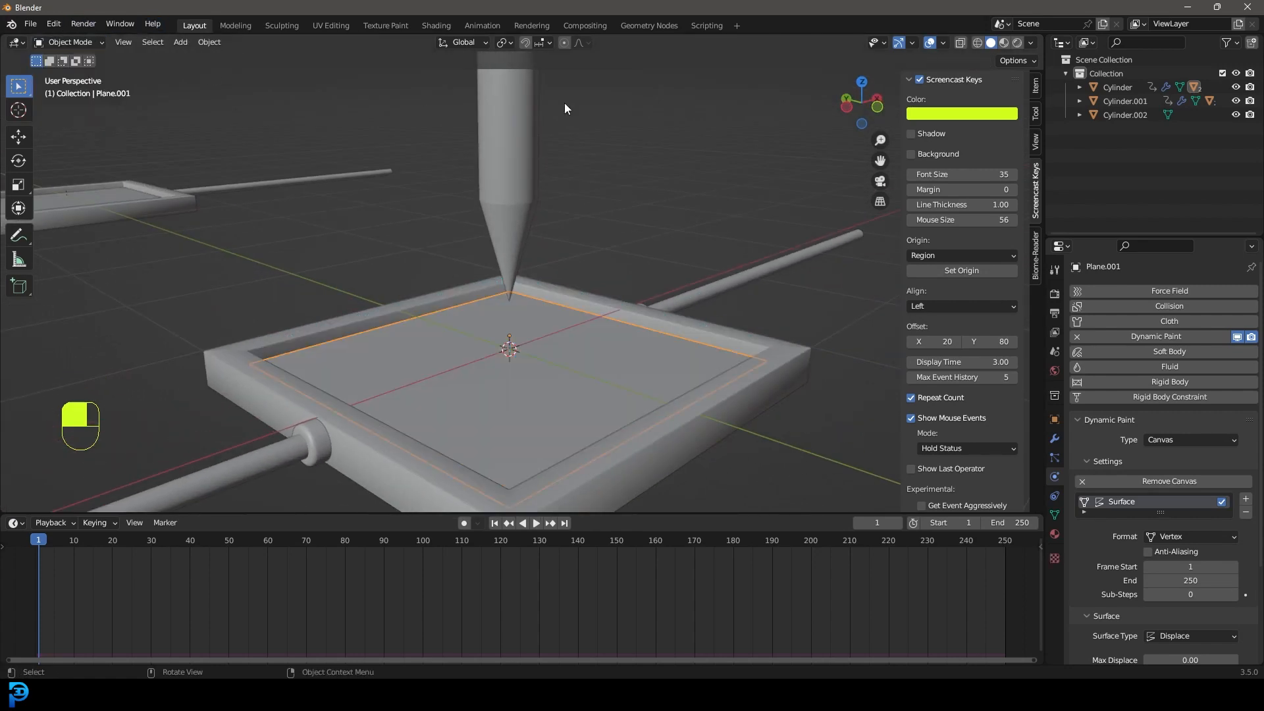
Step: Move the pointed cylinder in the top view by about -0.46 m in X and 0.44 m in Y
scroll(536, 167, "down", 4)
middle_click_drag(827, 240, 532, 177)
key("n")
left_click(533, 178)
key("KP_7")
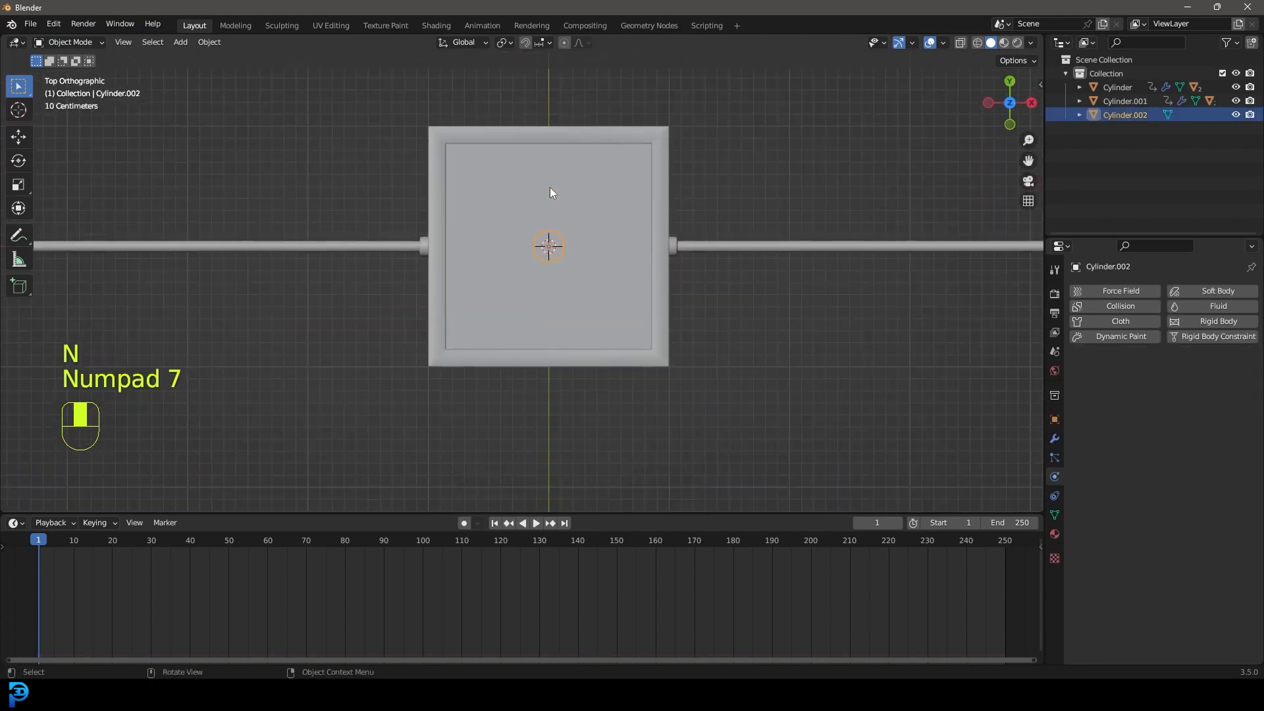
scroll(542, 200, "up", 1)
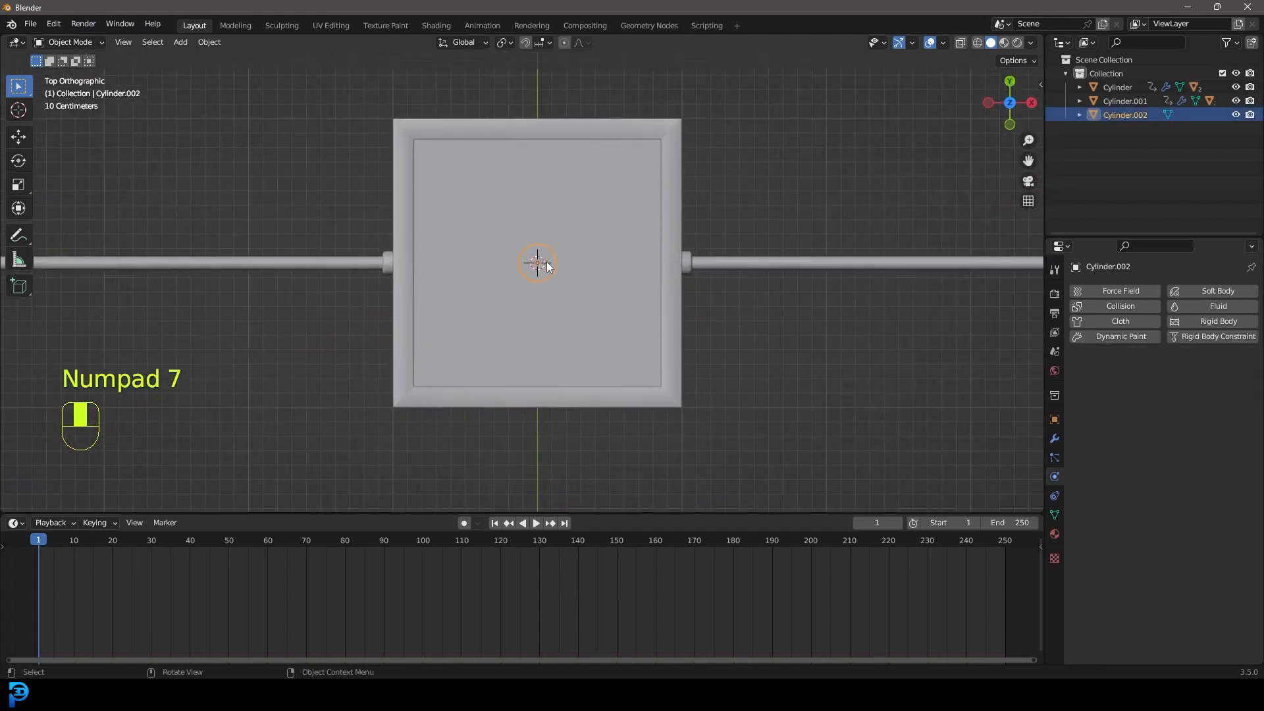
key("g")
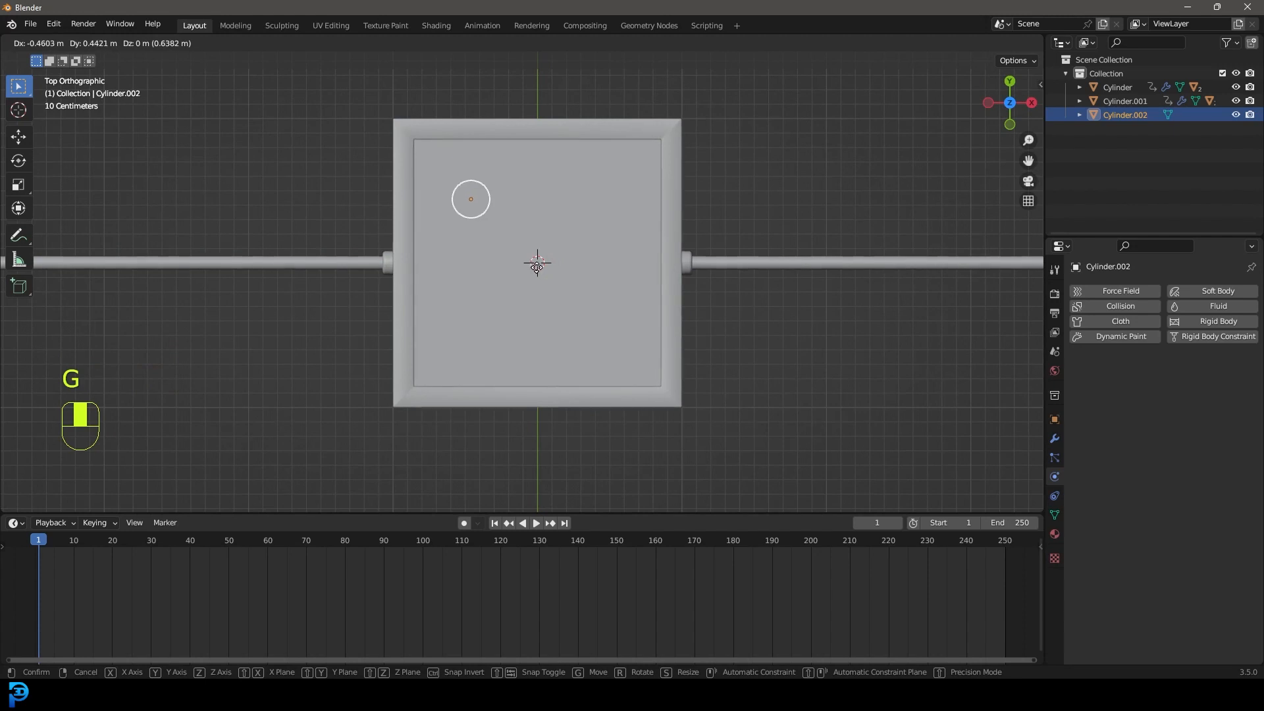
left_click(537, 266)
Step: Add a cube-shaped empty at the origin
scroll(514, 191, "up", 3)
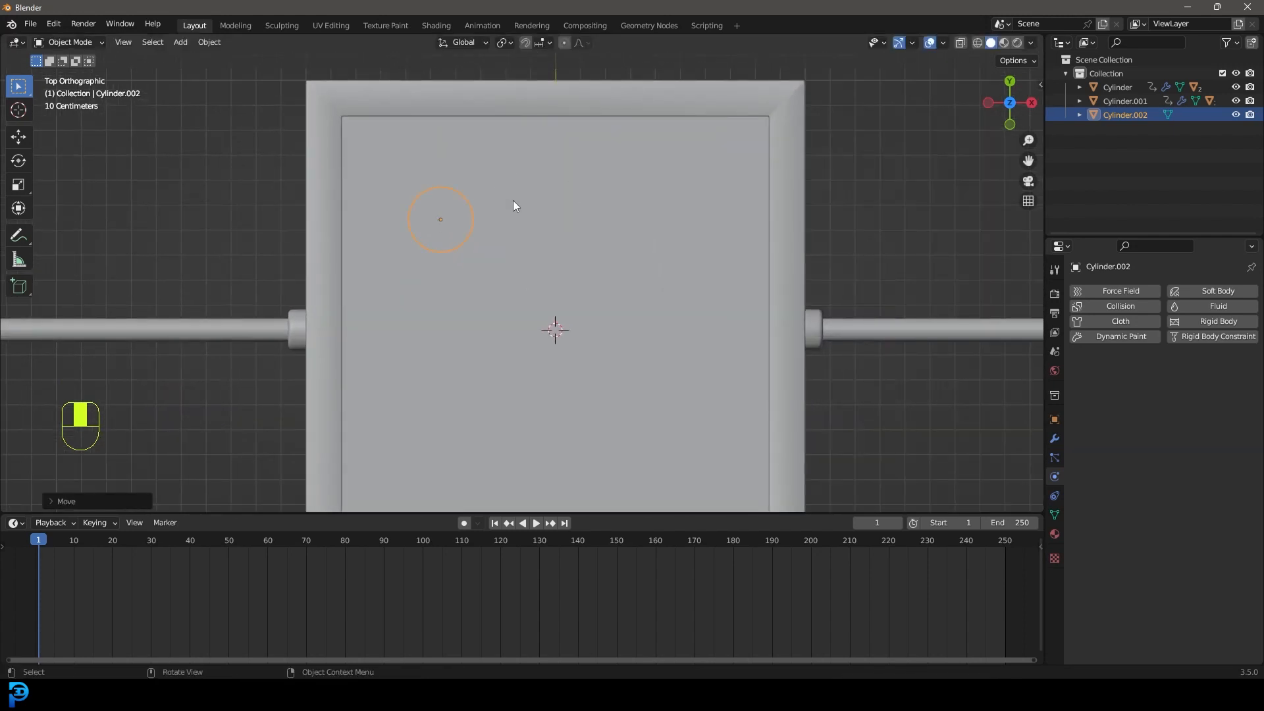
key("shift+a")
mouse_move(481, 339)
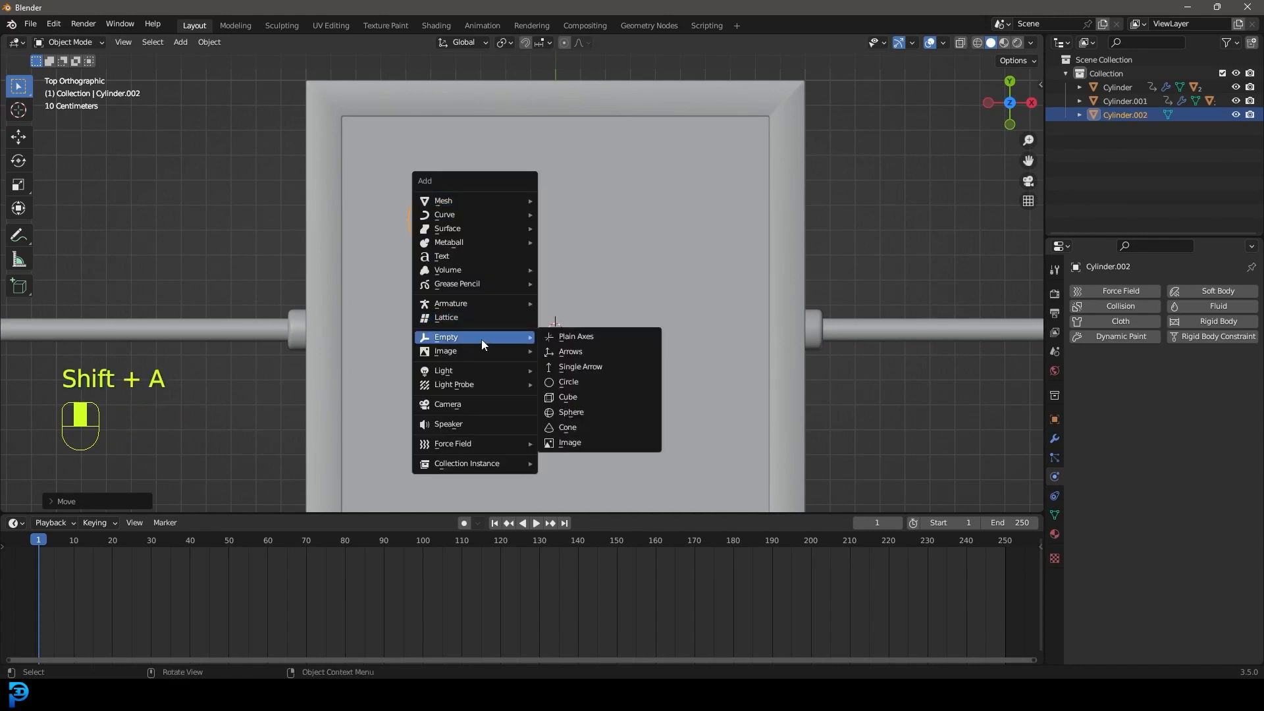
left_click(570, 397)
Step: Move the cube empty over the pointed cylinder in the top view and scale it to slightly wider than the cylinder
scroll(597, 322, "down", 3)
key("z")
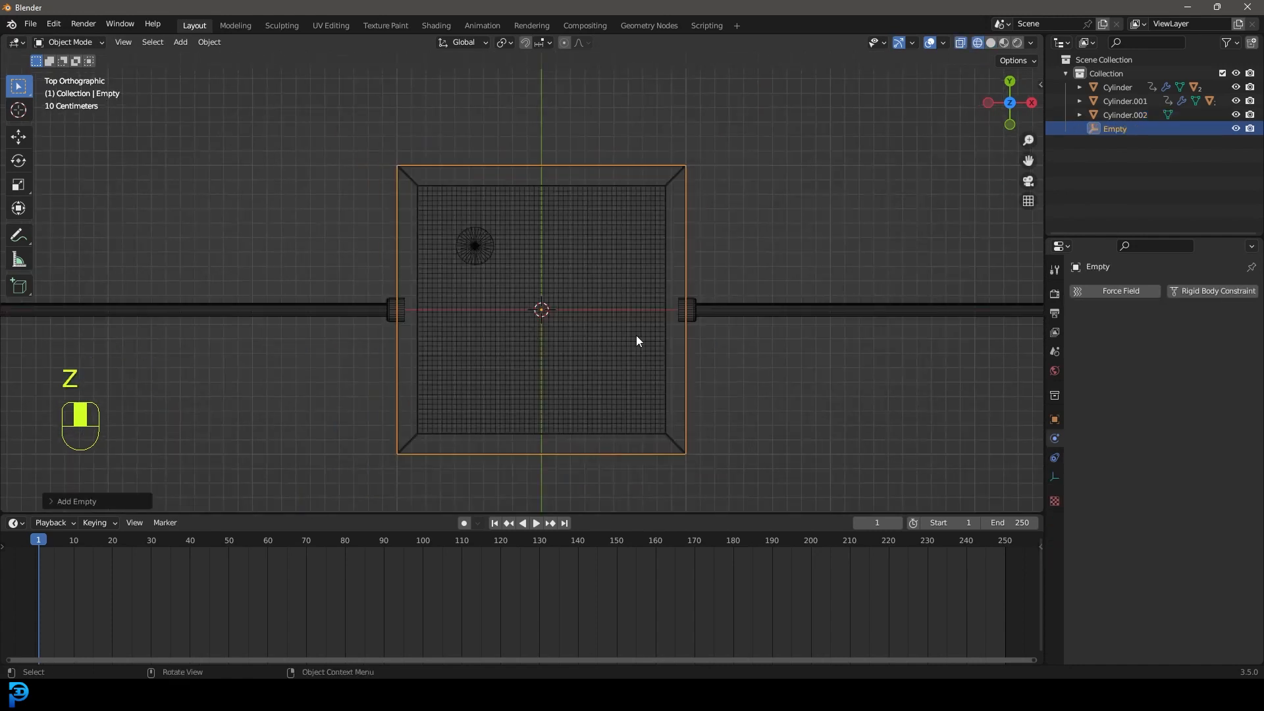
key("g")
left_click(612, 309)
key("s")
left_click(520, 277)
key("z")
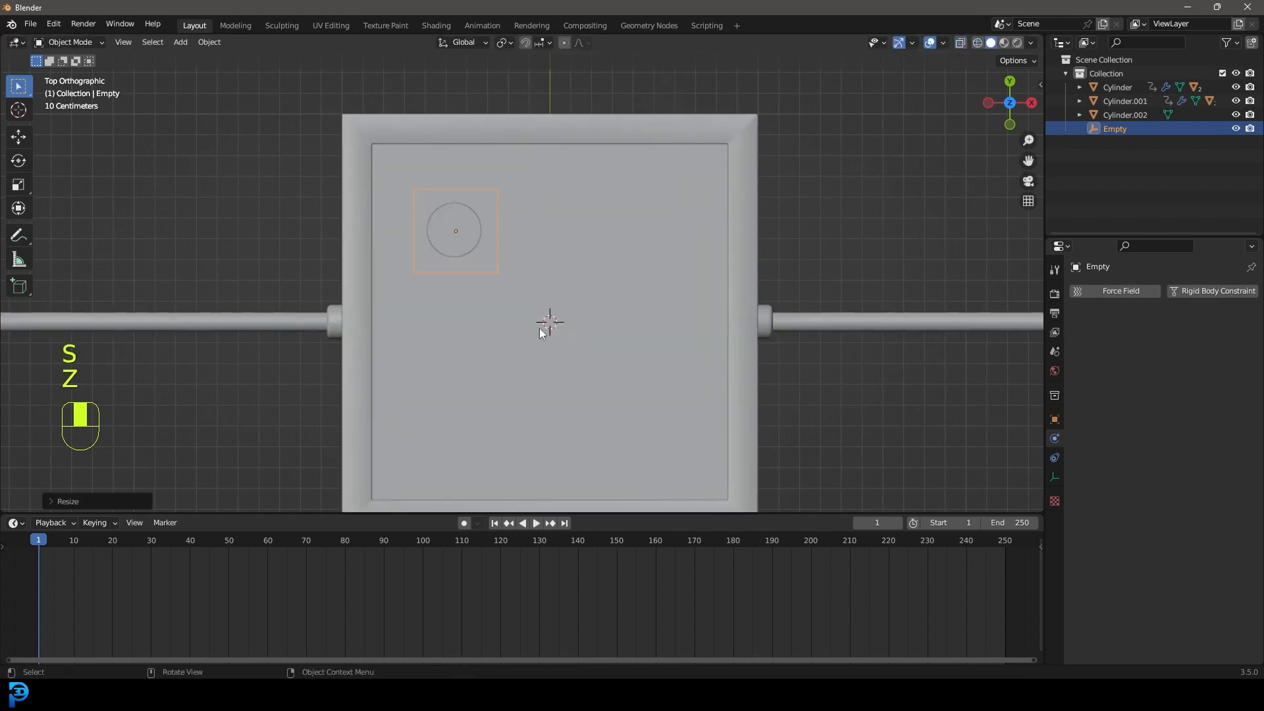
Step: Raise the cube empty along Z until it surrounds the pointed cylinder's shaft above the tip
middle_click_drag(539, 328, 591, 225)
key("g")
key("z")
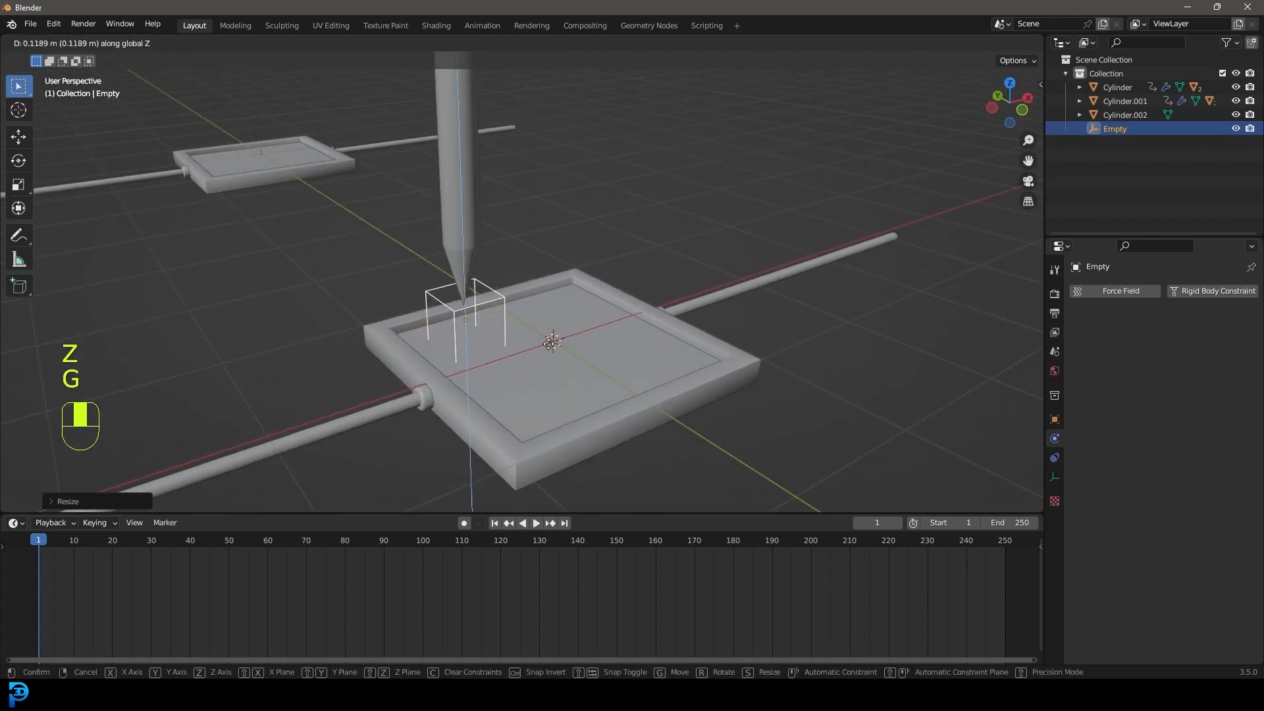
left_click(543, 236)
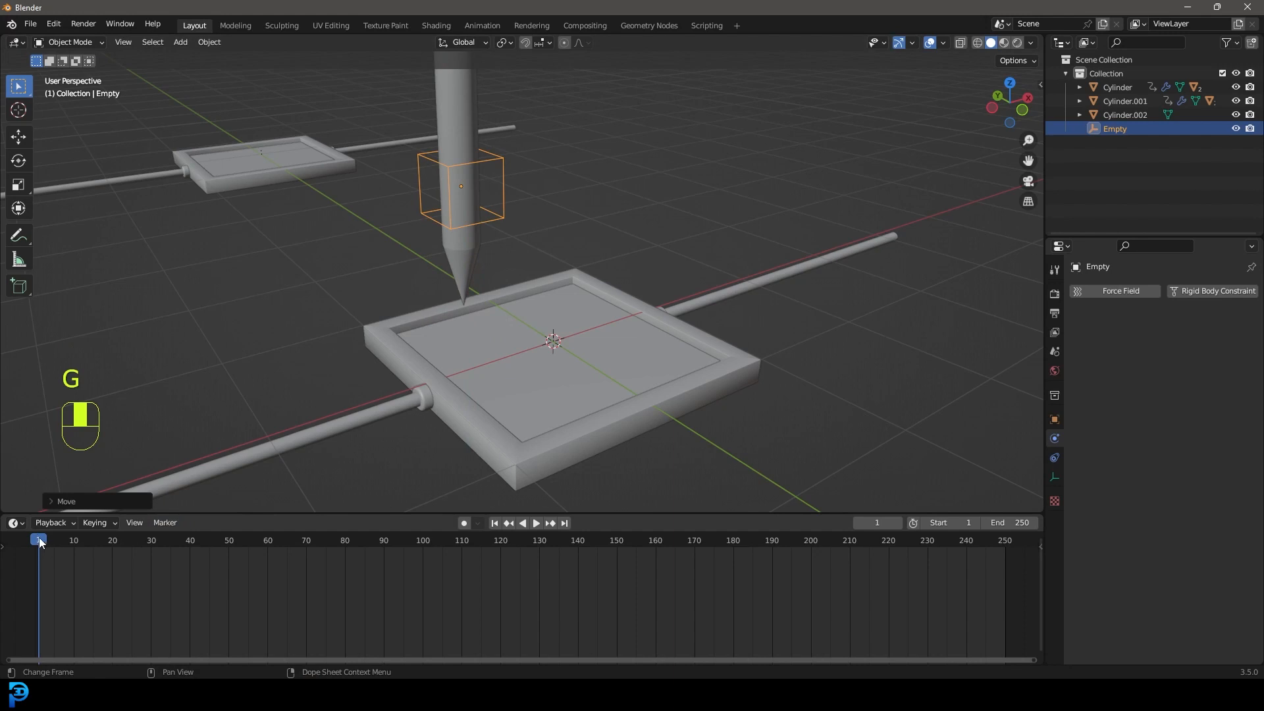
Step: Parent the pointed cylinder to the cube empty with the Object (Keep Transform) option
scroll(429, 239, "up", 2)
mouse_move(421, 112)
middle_mouse_down("shift")
mouse_move(429, 239)
mouse_move(426, 220)
middle_mouse_up("shift")
left_click(417, 159)
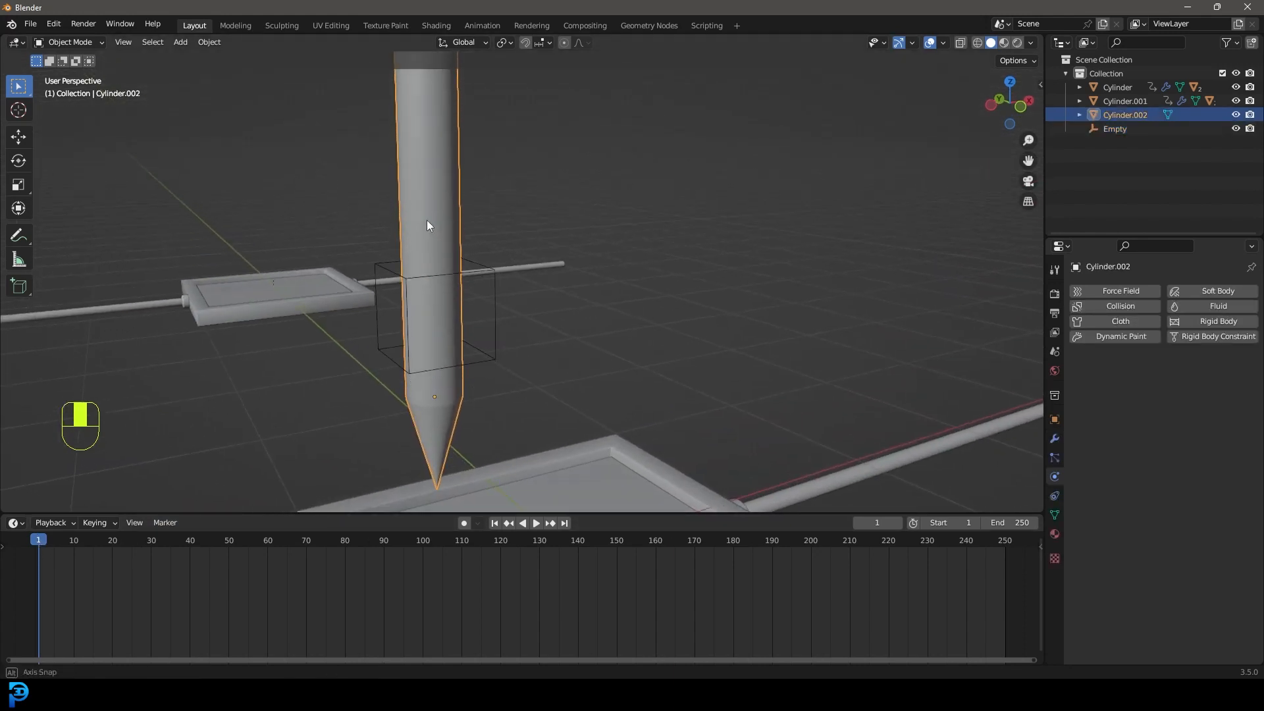
left_click(494, 288, "shift")
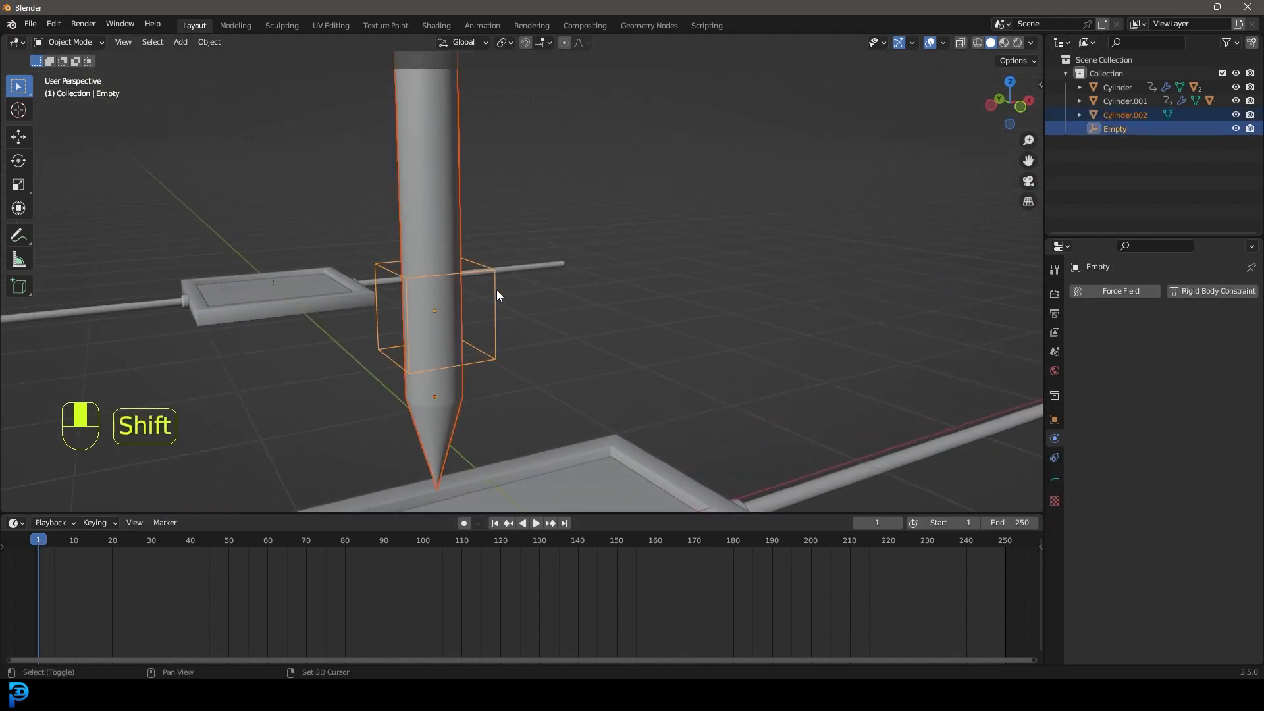
key("ctrl+p")
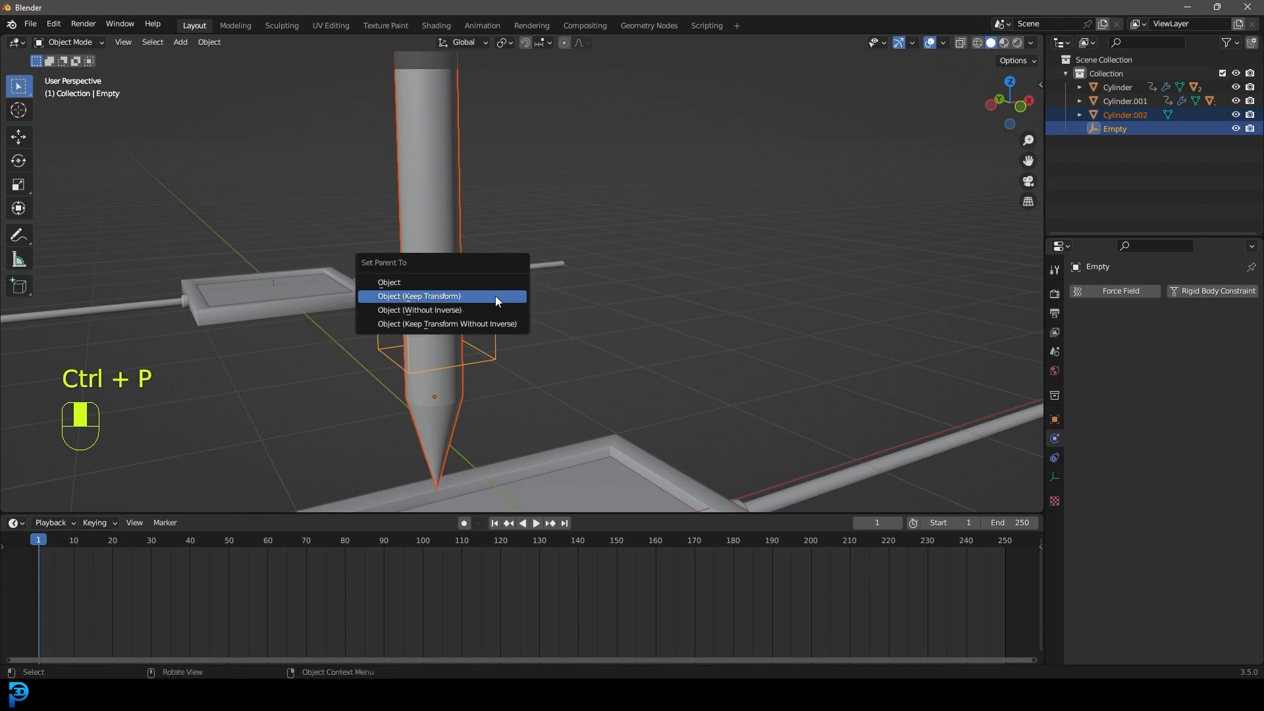
left_click(433, 295)
Step: Select only the pointed cylinder and insert a Location keyframe for it at frame 1
mouse_move(488, 292)
middle_mouse_down()
mouse_move(491, 321)
mouse_move(443, 298)
mouse_move(467, 353)
mouse_move(491, 305)
middle_mouse_up()
left_click(467, 353)
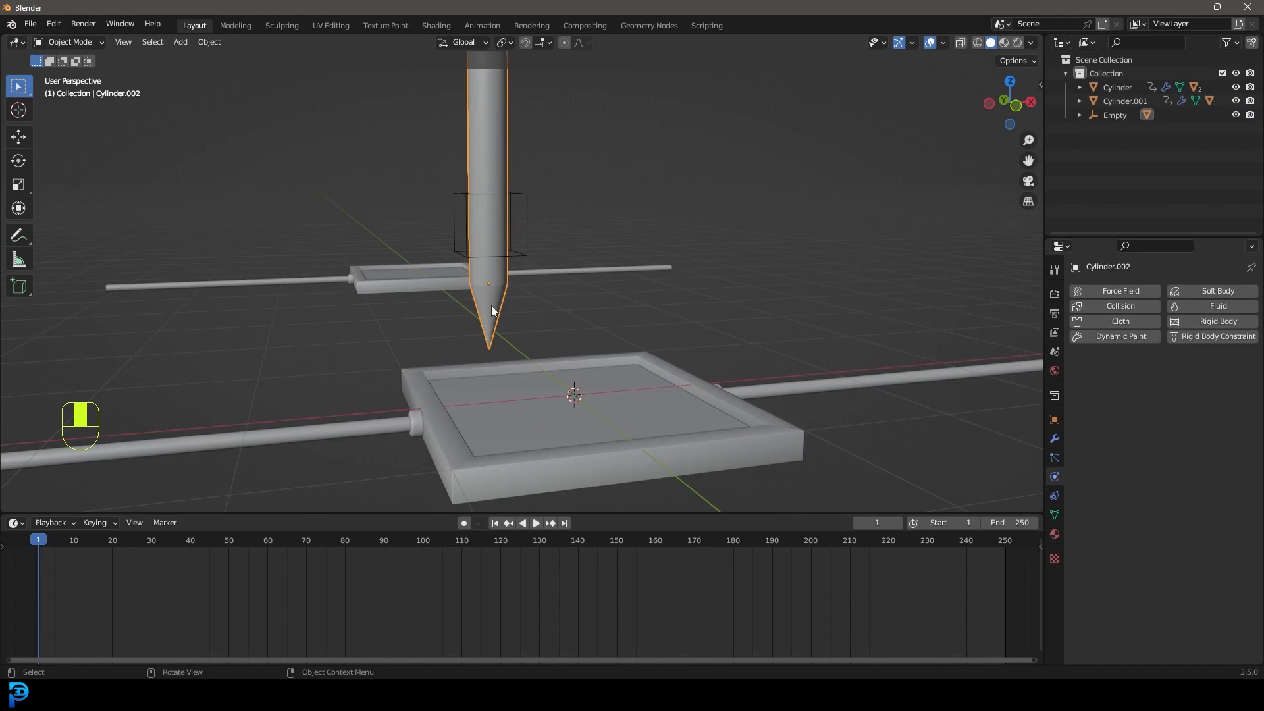
key("g")
left_click(493, 319)
middle_click_drag(493, 319, 513, 369)
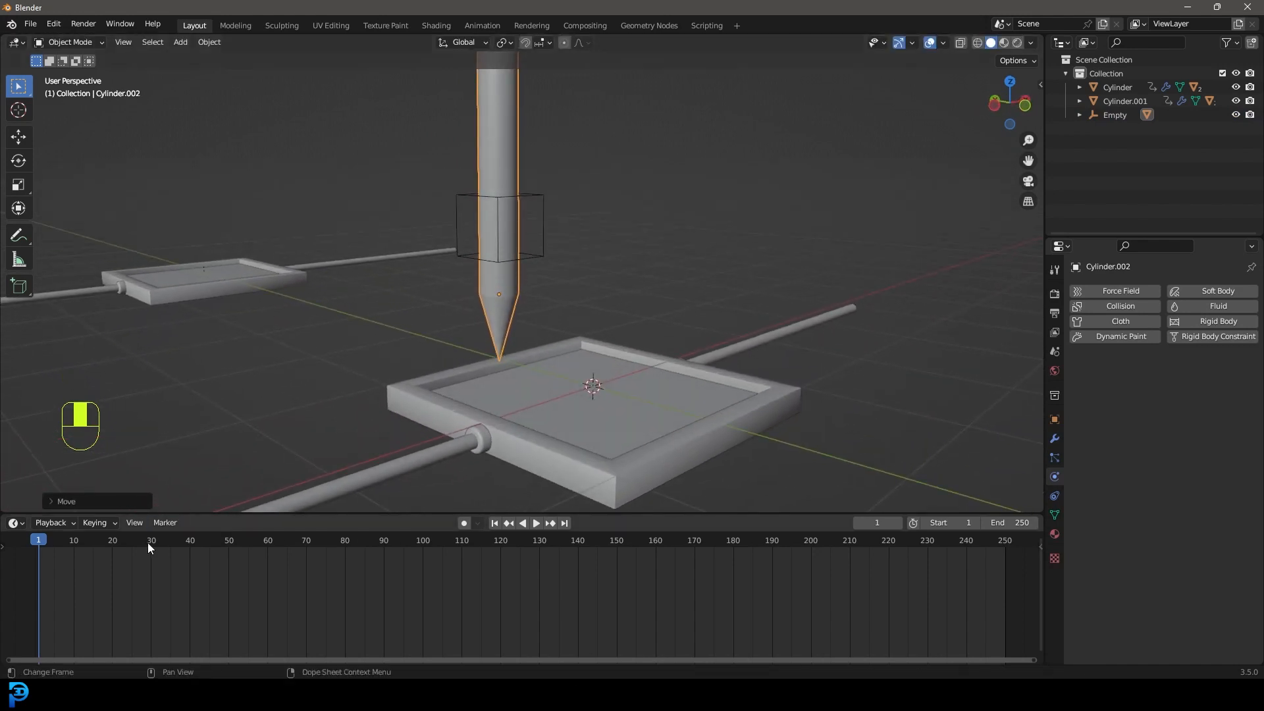
key("i")
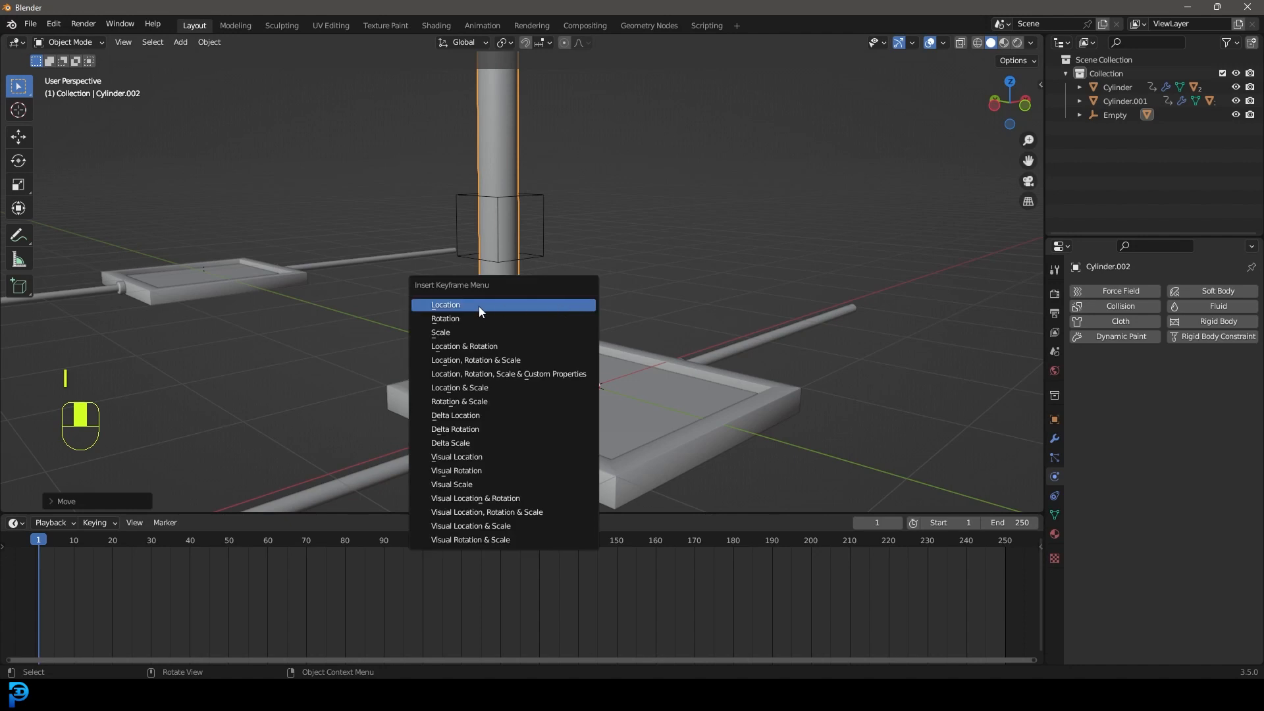
left_click(471, 307)
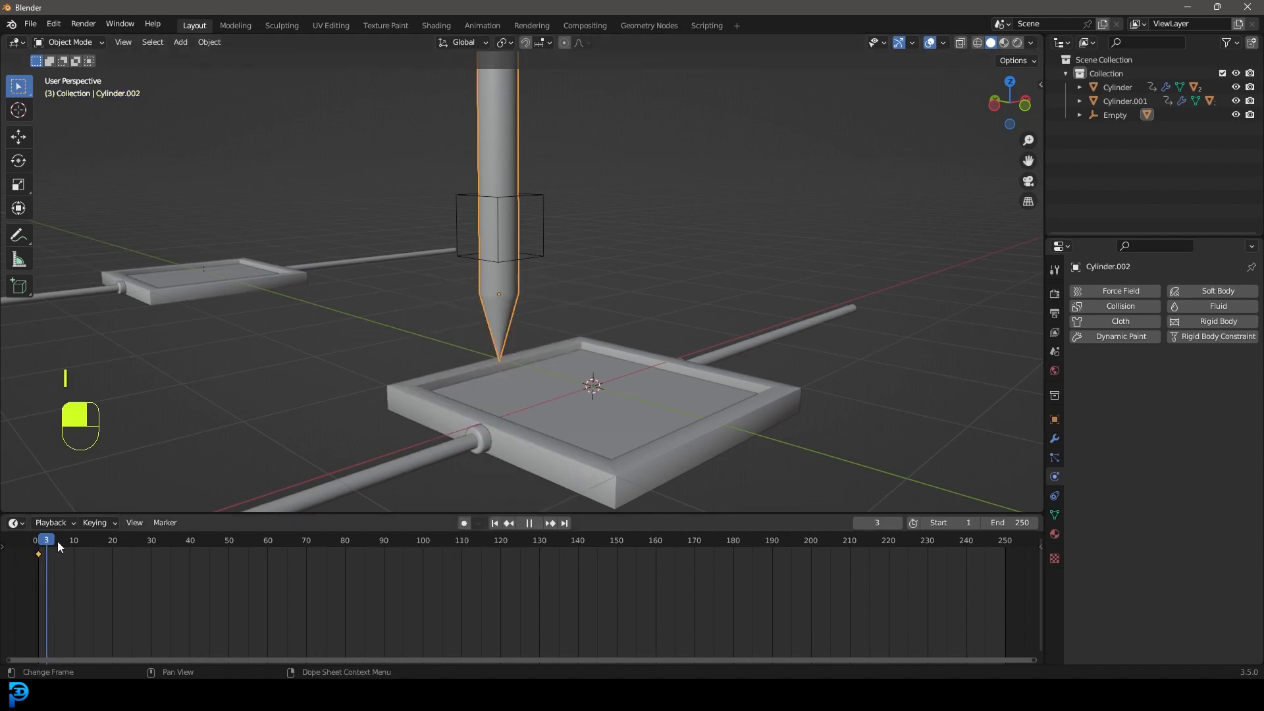
Step: At frame 35, lower the cylinder along Z by about 0.65 m into the tray and insert a Location keyframe
left_click_drag(170, 566, 172, 539)
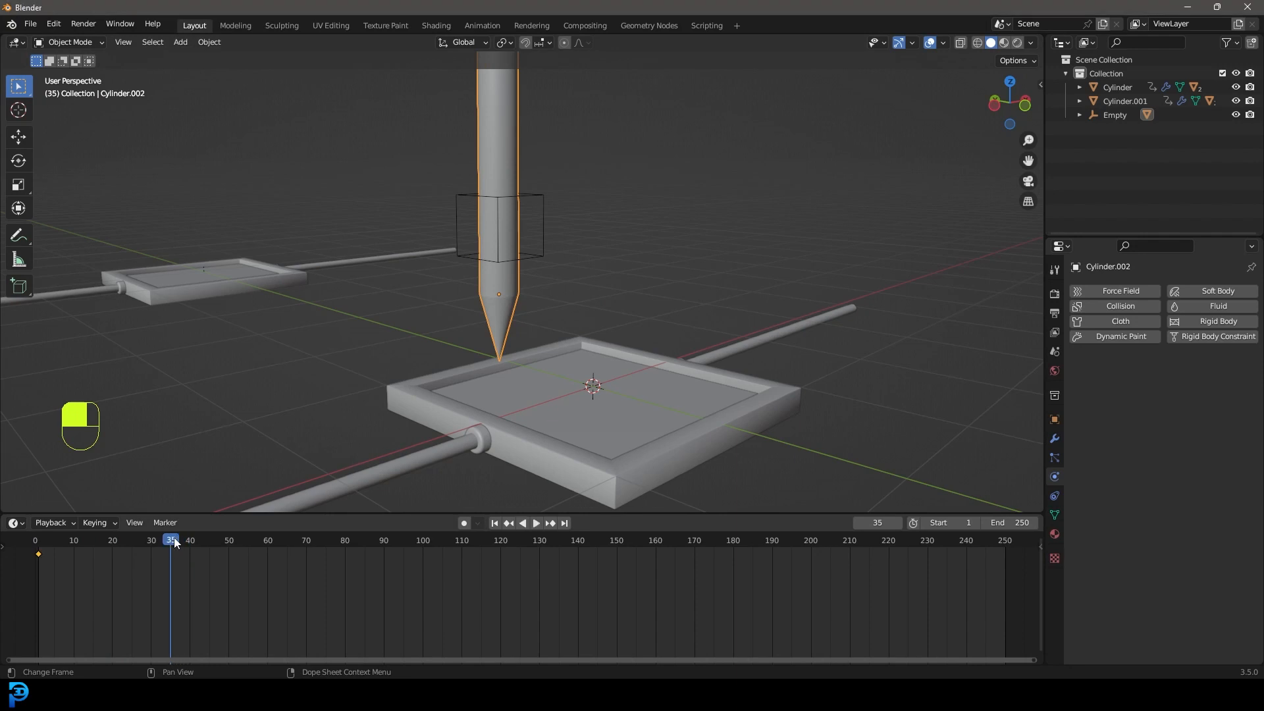
key("g")
key("z")
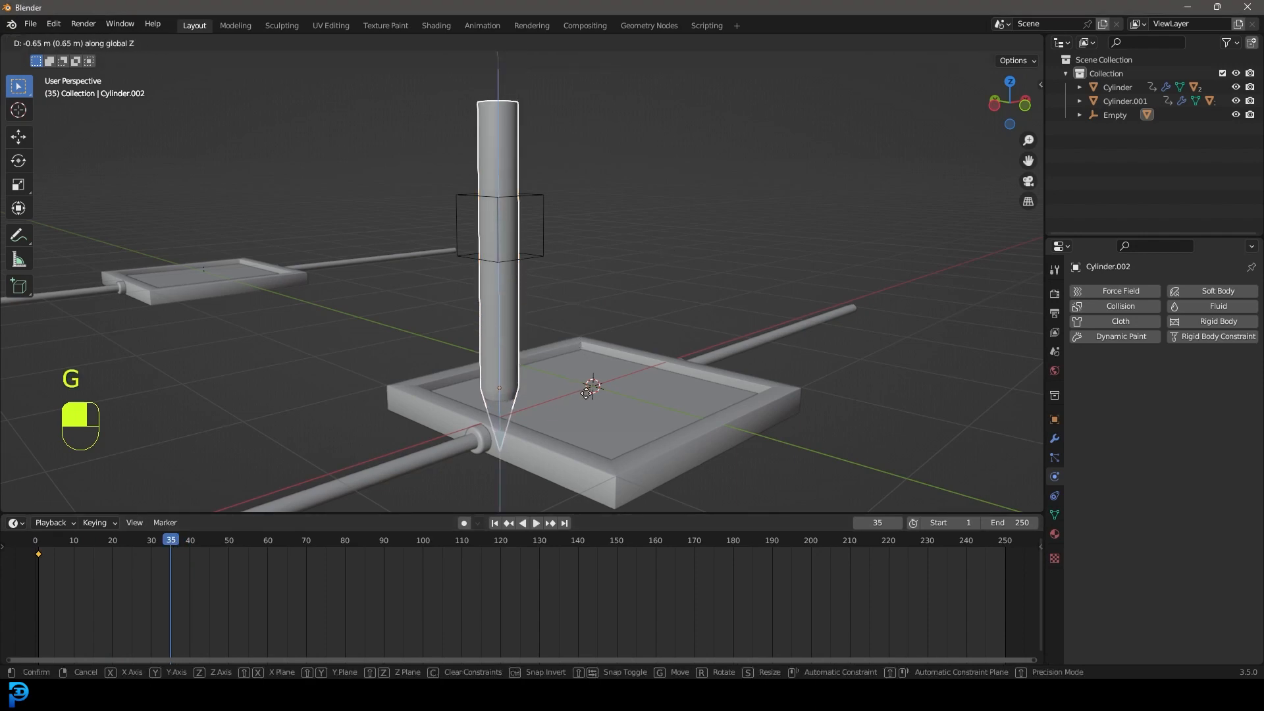
left_click(575, 395)
middle_click_drag(575, 396, 559, 295)
key("i")
left_click(535, 293)
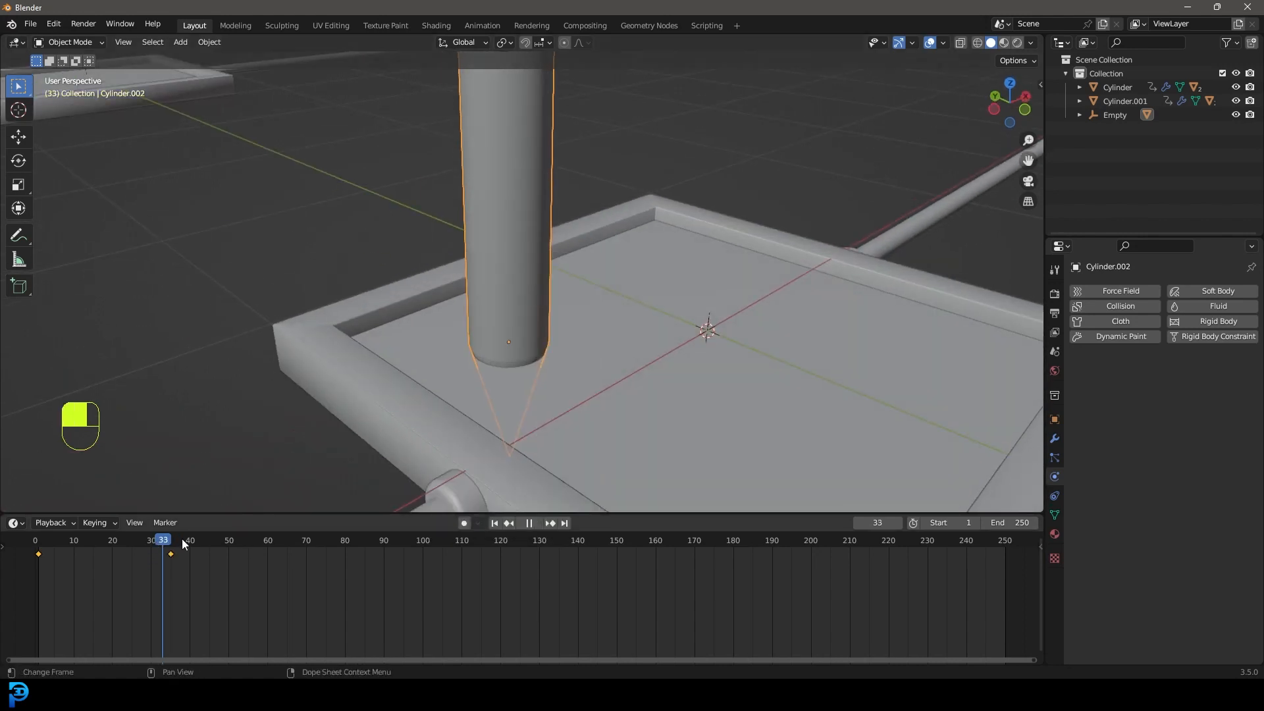
key("Escape")
Step: Duplicate the cylinder's frame 1 keyframe to frame 70 so it rises back to its starting height
scroll(555, 330, "down", 4)
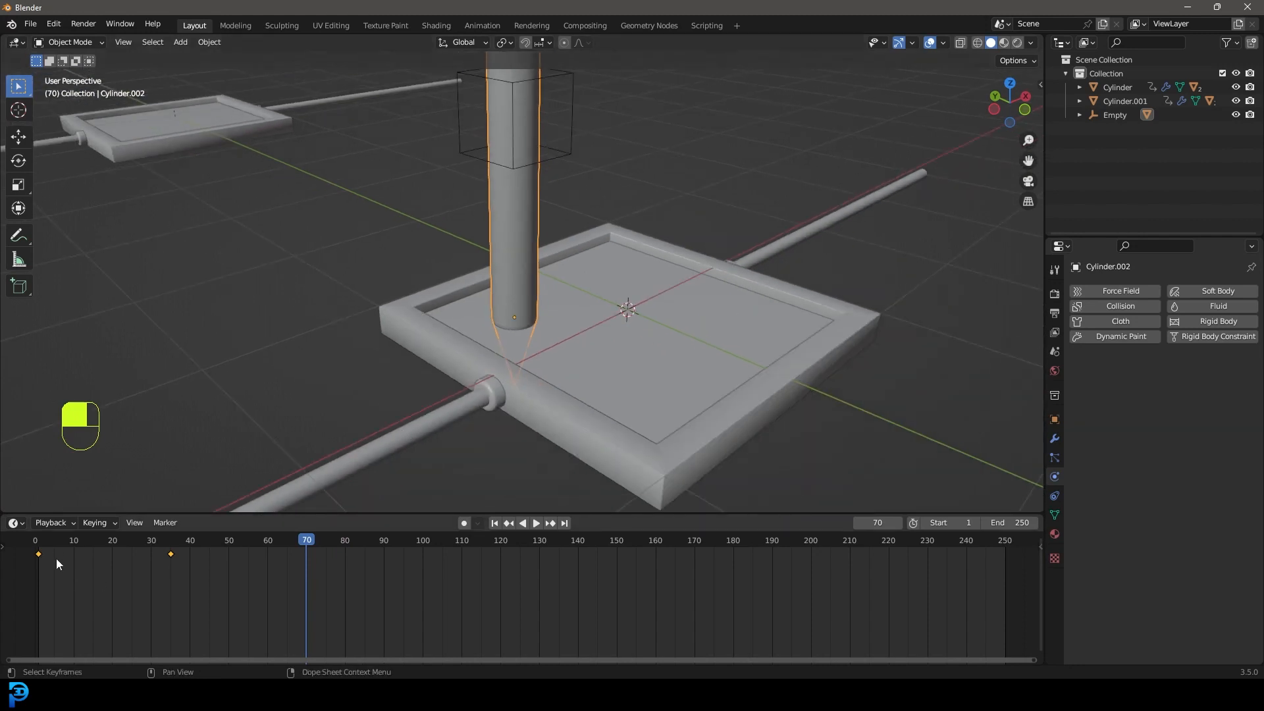
left_click(40, 554)
key("shift+d")
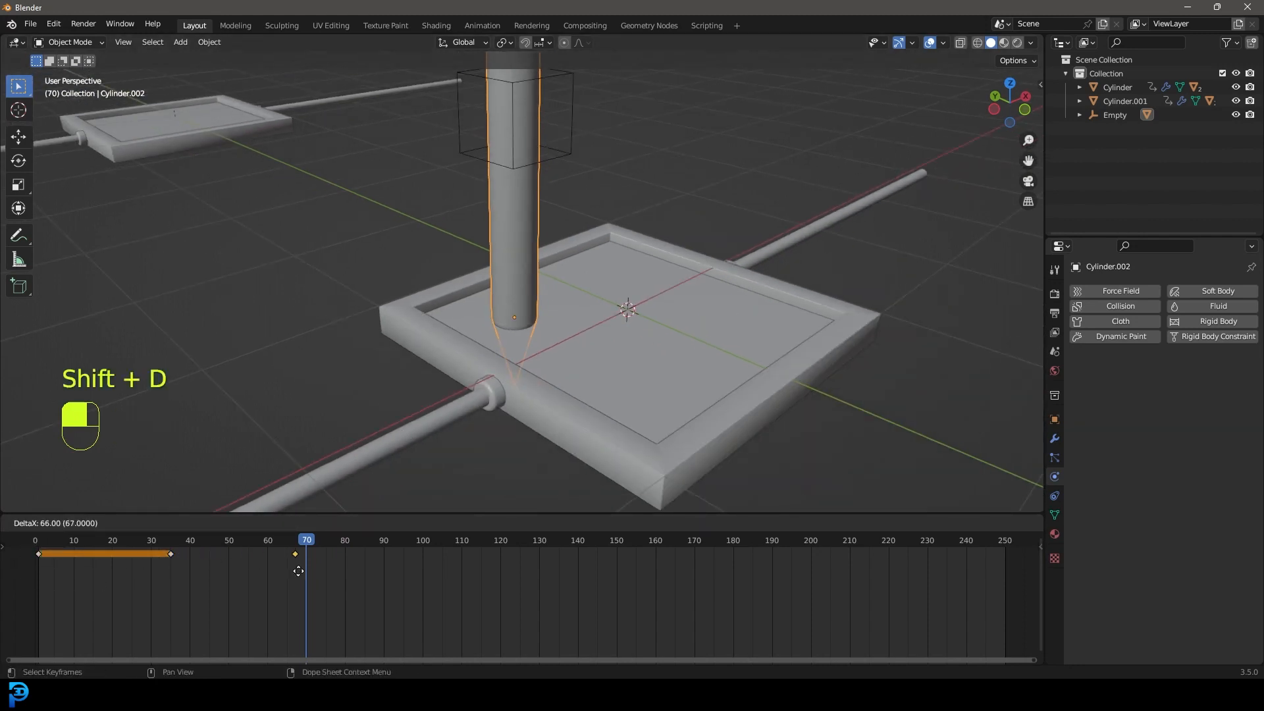
left_click(308, 572)
Step: Play the animation from the start to check the cylinder's down-and-up motion
left_click_drag(309, 543, 37, 546)
key("space")
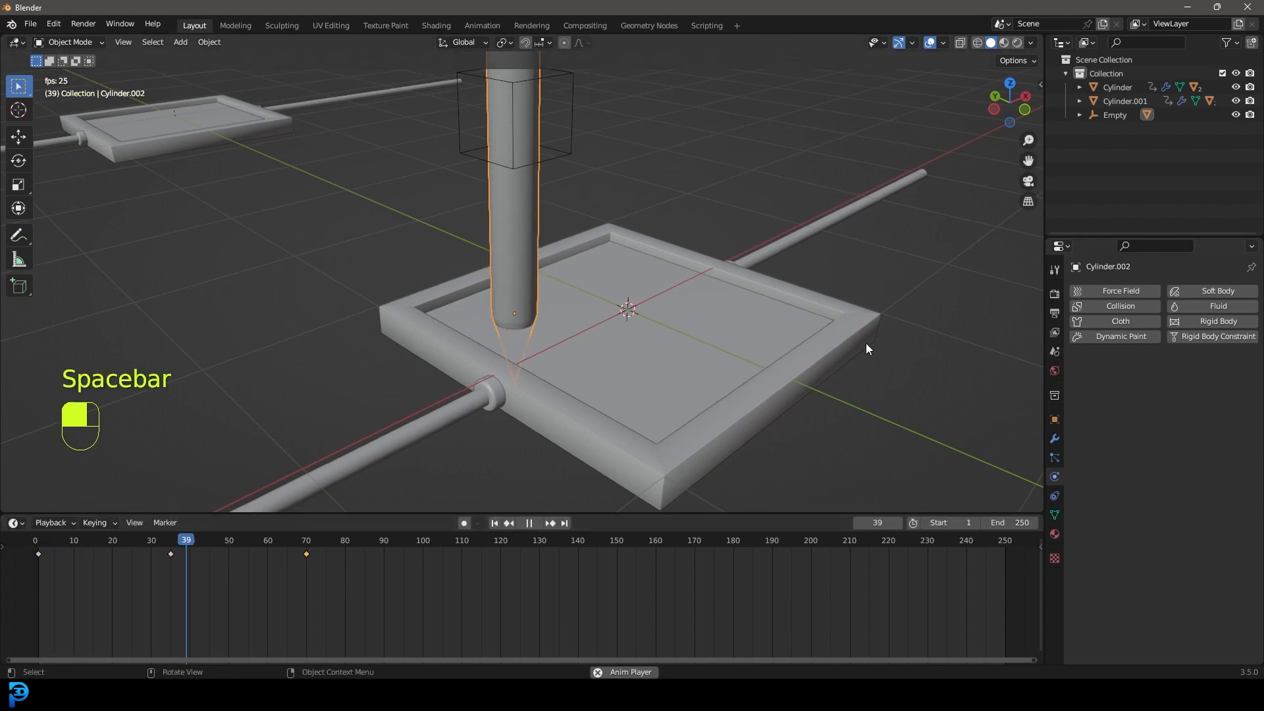
key("space")
scroll(582, 168, "down", 4)
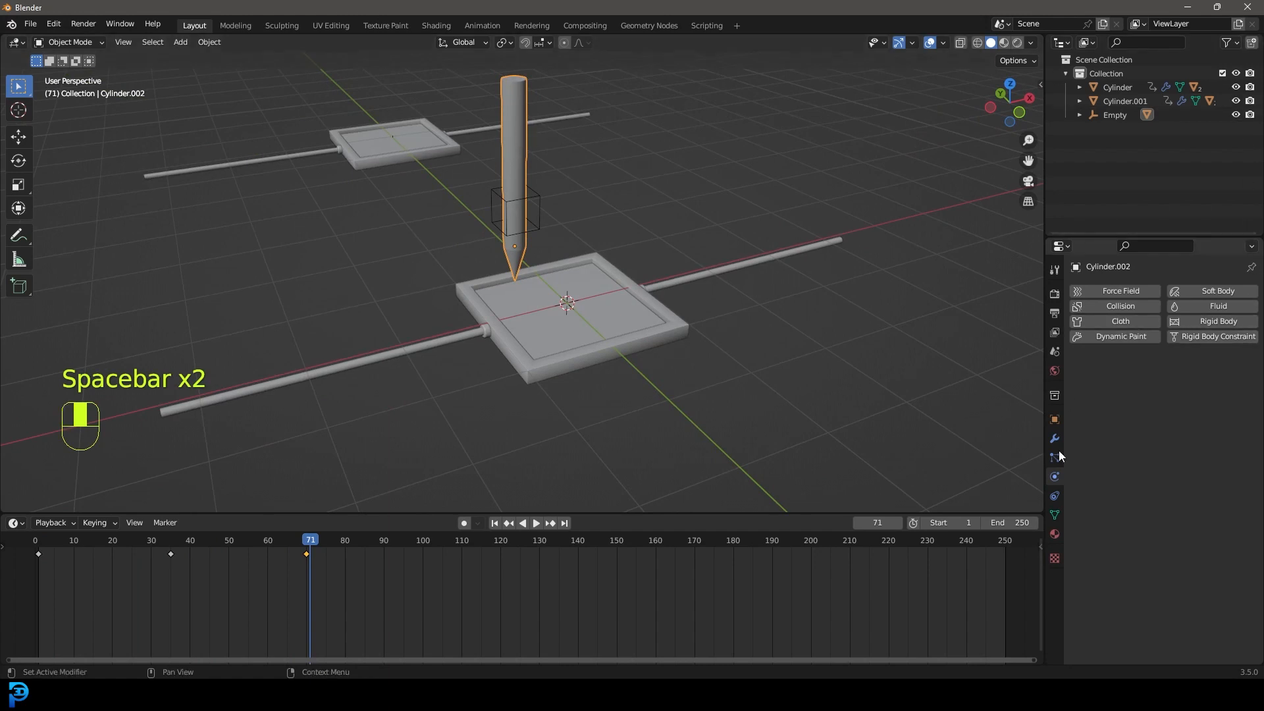
Step: Add Dynamic Paint physics to the pointed cylinder, set its type to Brush and add the brush
left_click(1129, 337)
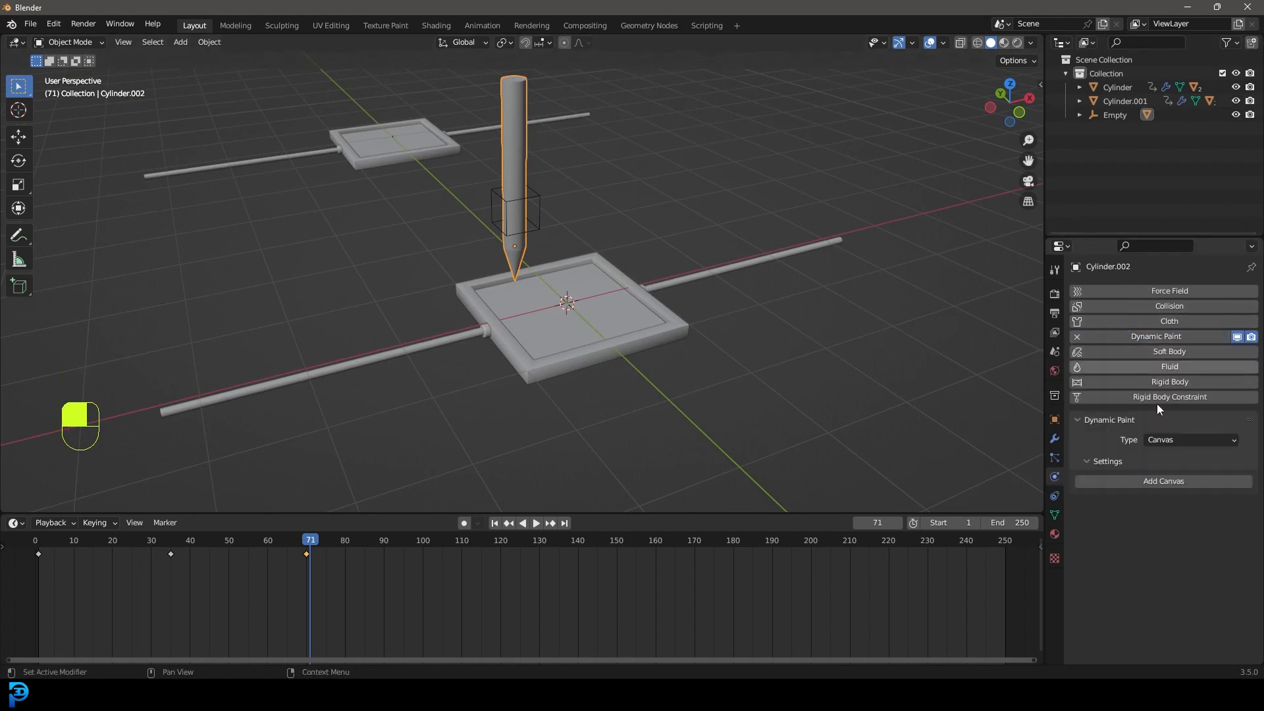
left_click(1158, 440)
left_click(1164, 472)
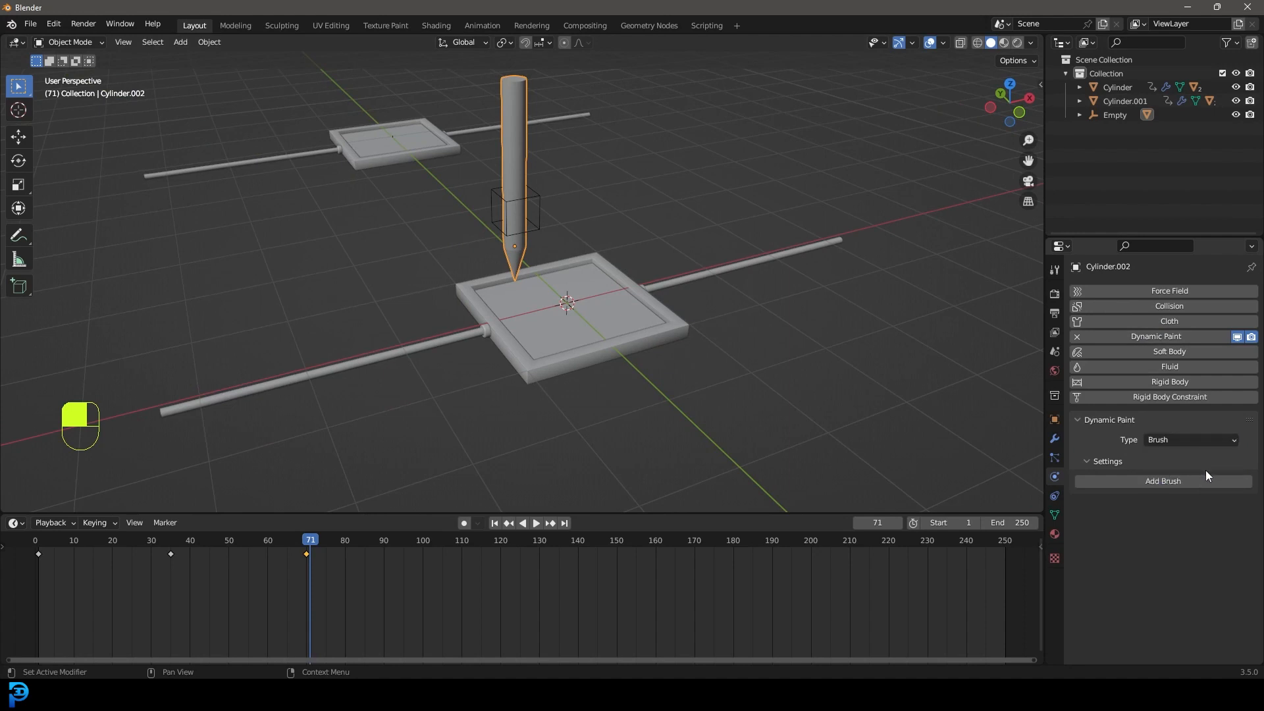
left_click(1157, 481)
Step: Play the animation close up to examine the dent the cylinder makes in the tray's inner plane
middle_click_drag(599, 296, 580, 286)
left_click_drag(298, 540, 54, 556)
key("space")
scroll(658, 323, "up", 2)
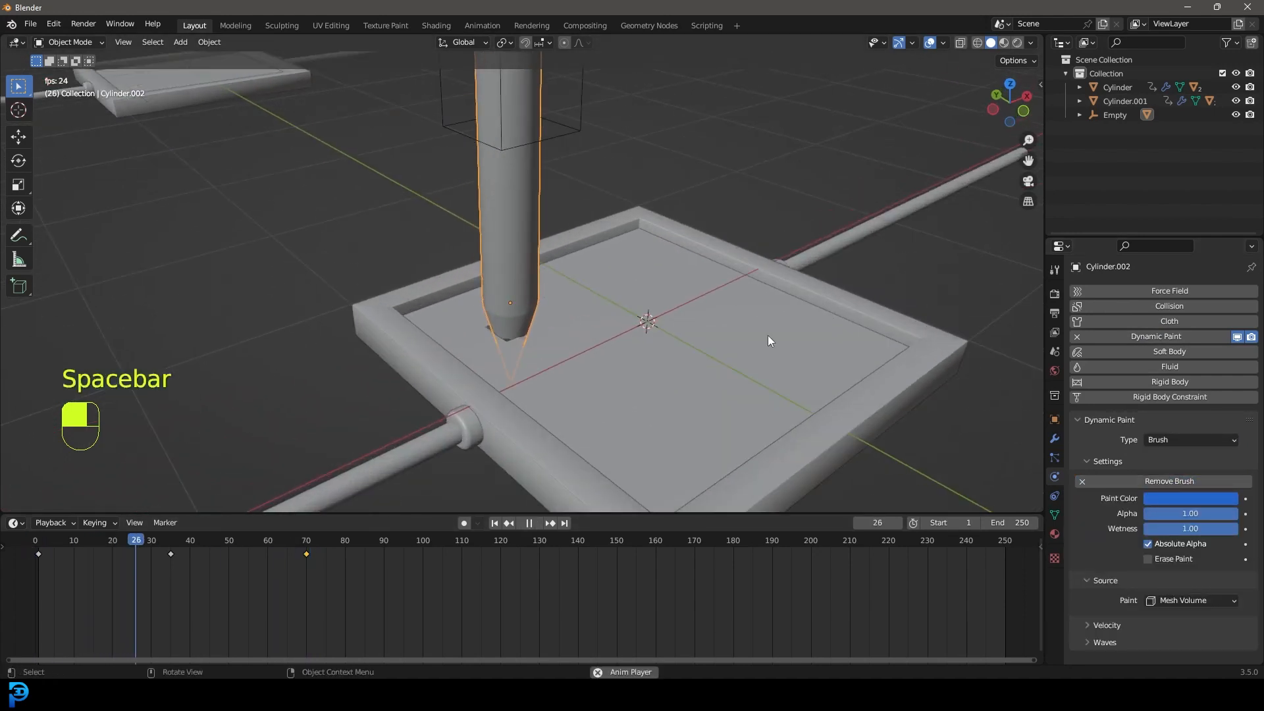
middle_click_drag(706, 259, 595, 348)
scroll(619, 336, "up", 2)
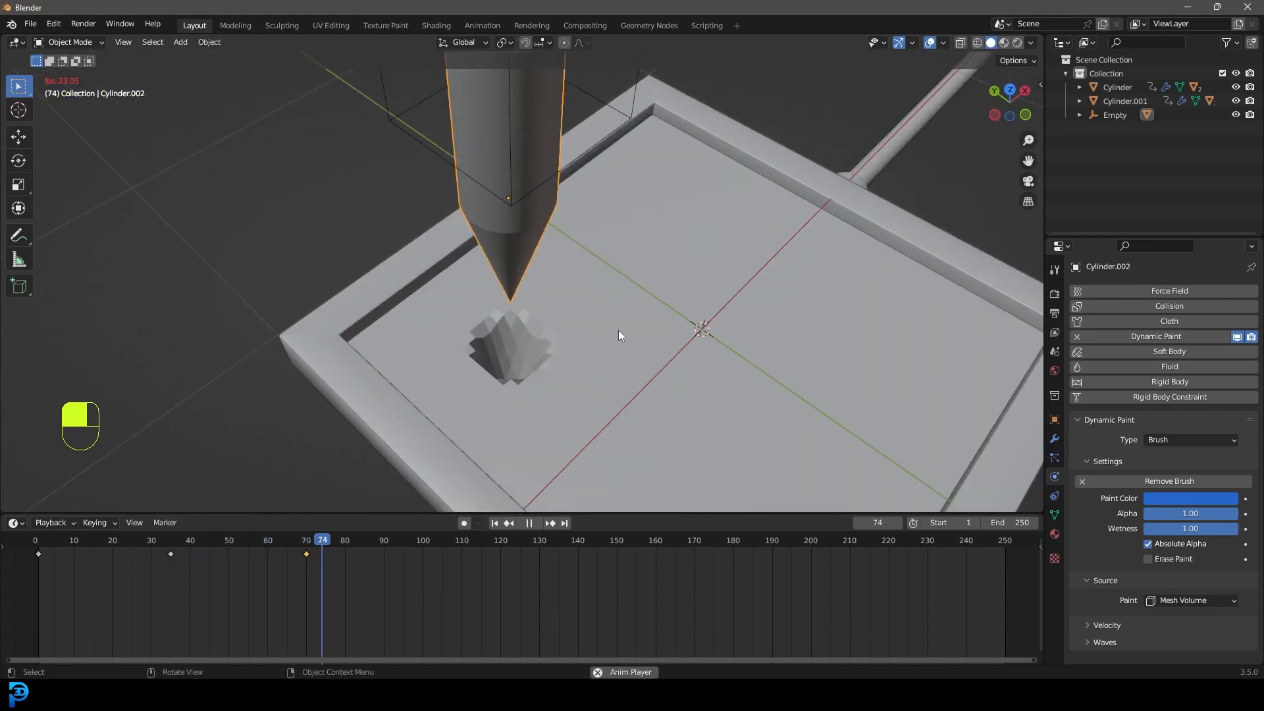
key("space")
Step: Shade the tray's inner plane smooth and add a Subdivision Surface modifier to it
left_click(594, 299)
right_click(595, 283)
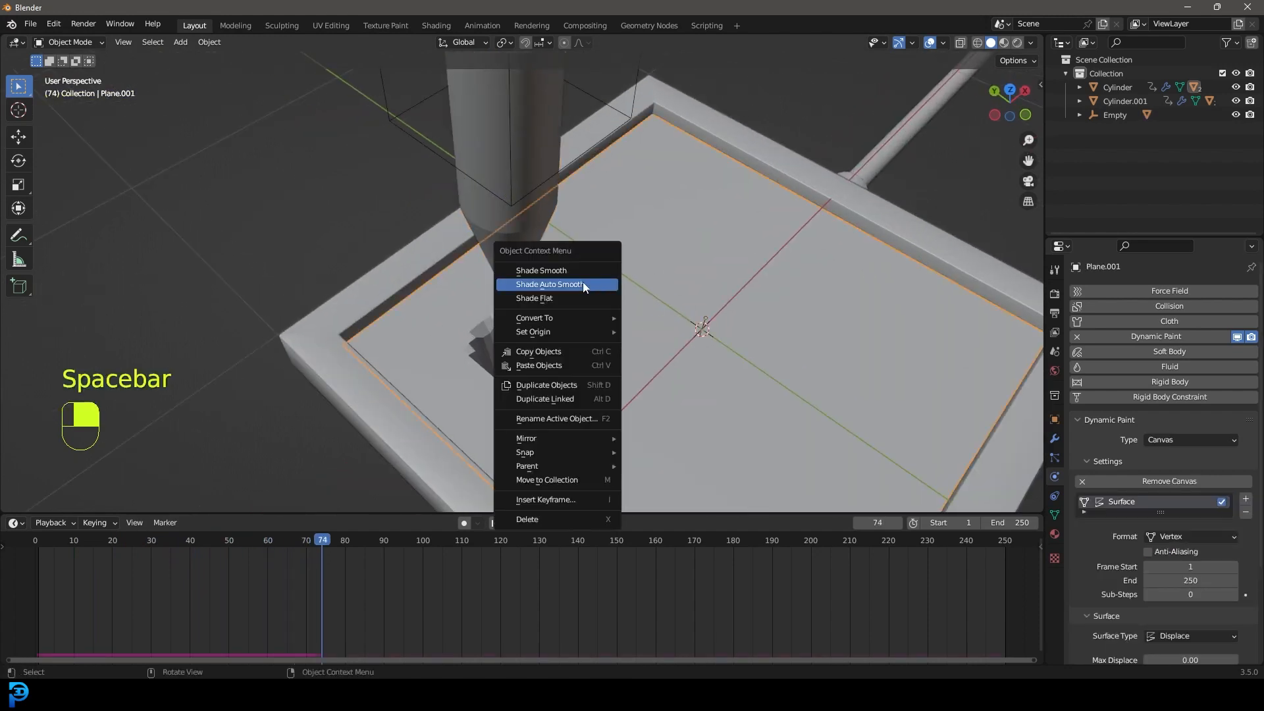
left_click(536, 271)
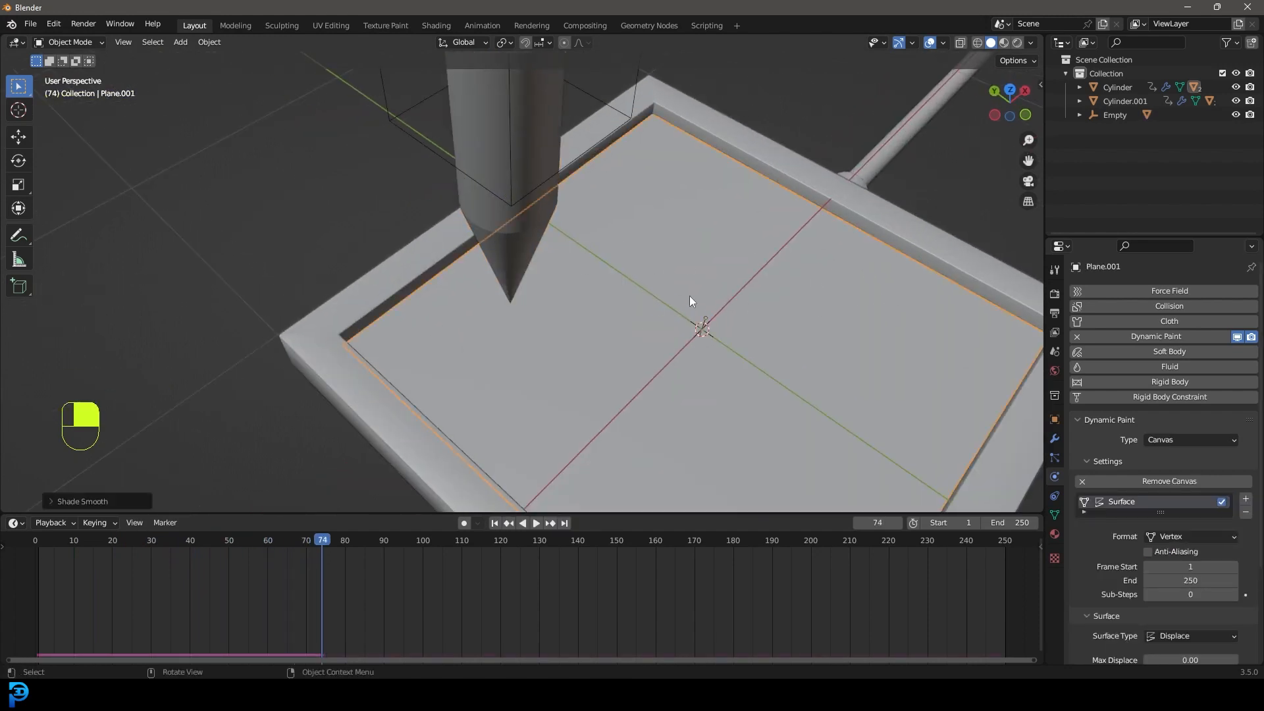
left_click(1055, 439)
left_click(1097, 291)
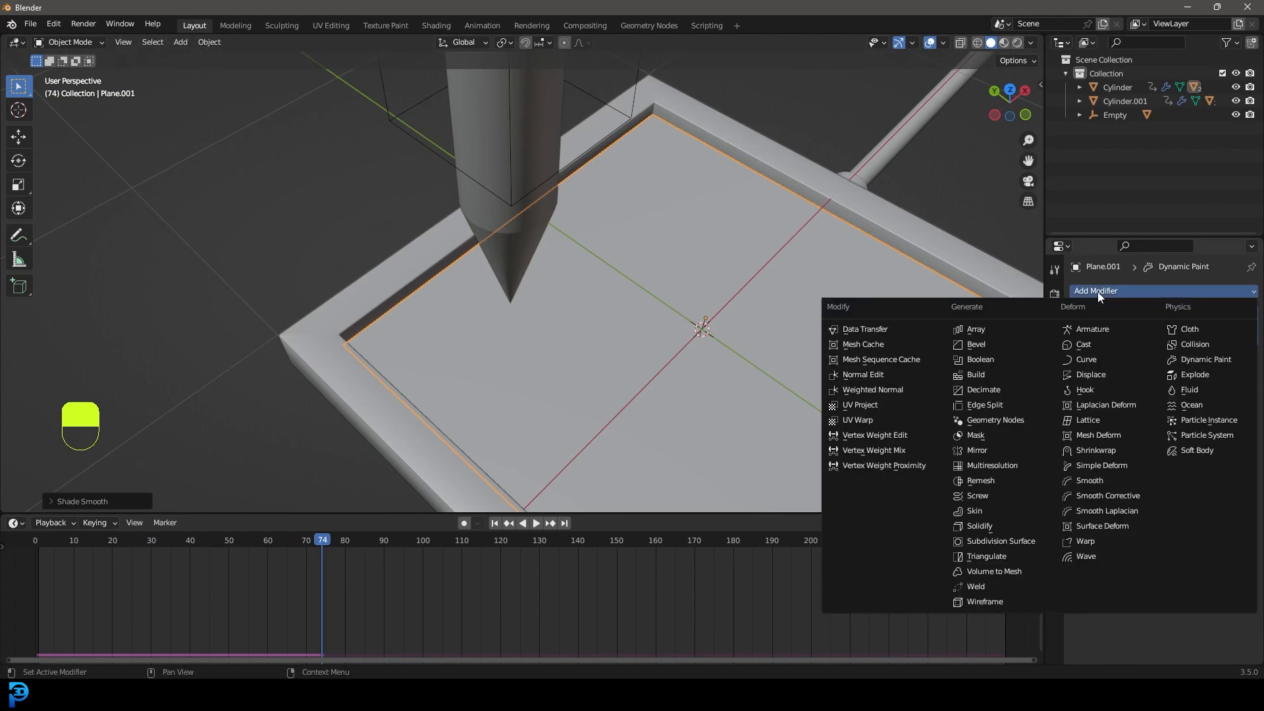
left_click(1014, 544)
Step: Replay the animation from the first frame to inspect the smoothed dent, and return to frame 1
key("shift+Left")
key("space")
scroll(534, 308, "down", 4)
mouse_move(534, 305)
middle_mouse_down()
mouse_move(573, 389)
mouse_move(519, 358)
mouse_move(505, 366)
mouse_move(565, 402)
mouse_move(692, 370)
mouse_move(649, 192)
mouse_move(634, 179)
mouse_move(631, 318)
mouse_move(596, 349)
mouse_move(600, 297)
mouse_move(553, 201)
middle_mouse_up()
key("space")
key("shift+Left")
Step: Duplicate the pointed cylinder with its cube empty and place the copy across the inner plane in the +X direction
scroll(603, 273, "down", 5)
mouse_move(495, 229)
left_mouse_down()
mouse_move(512, 206)
mouse_move(539, 201)
left_mouse_up()
scroll(546, 202, "up", 2)
scroll(513, 161, "down", 1)
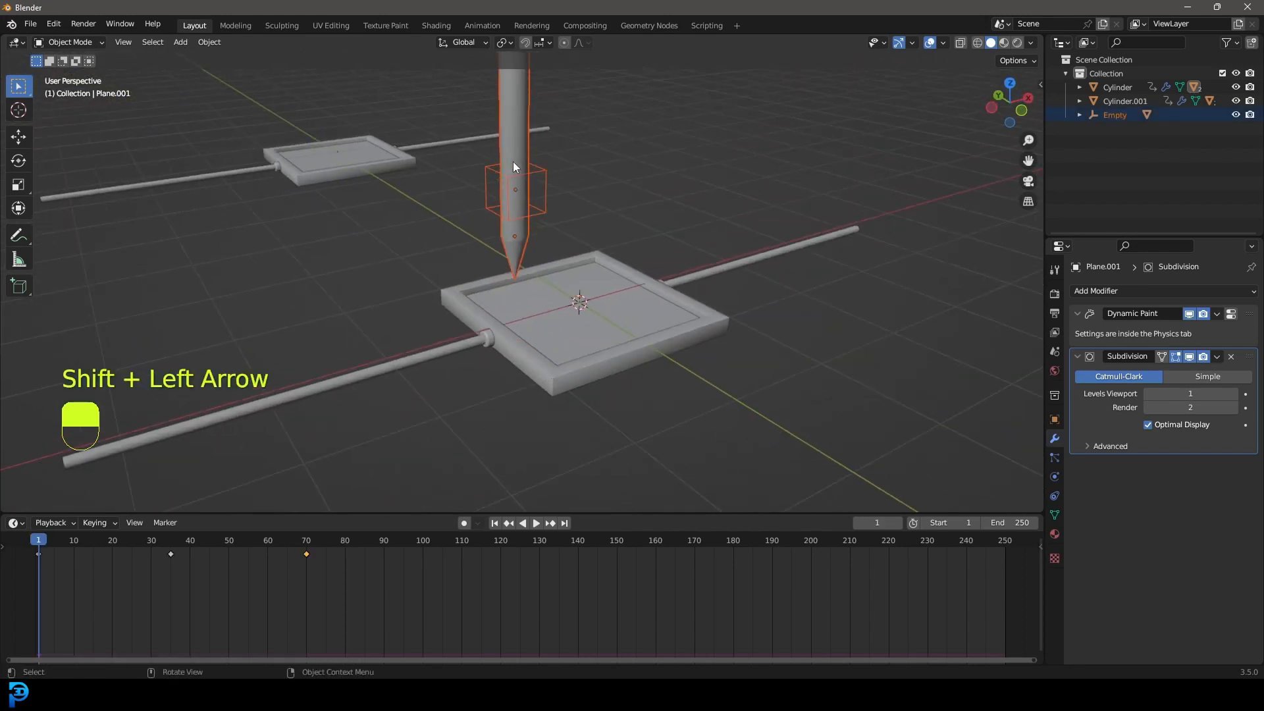
key("KP_7")
scroll(513, 162, "up", 3)
middle_click_drag(643, 297, 603, 271, "shift")
scroll(561, 293, "up", 2)
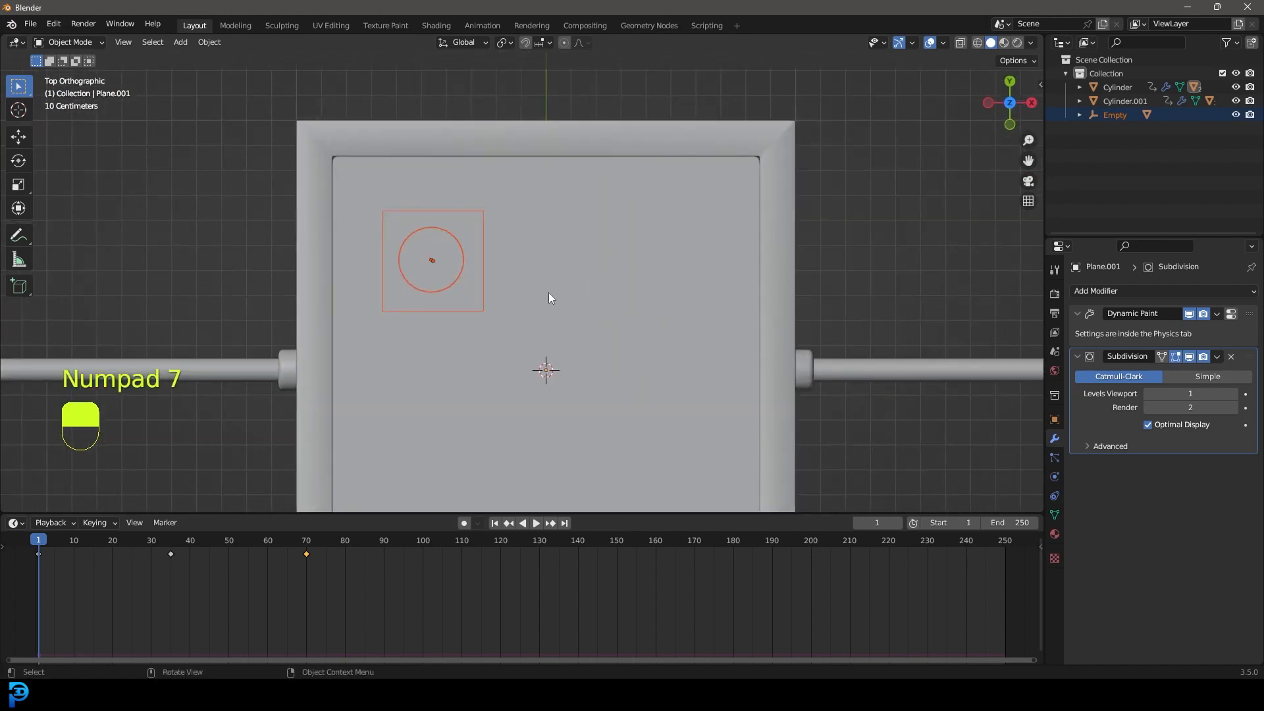
key("shift+d")
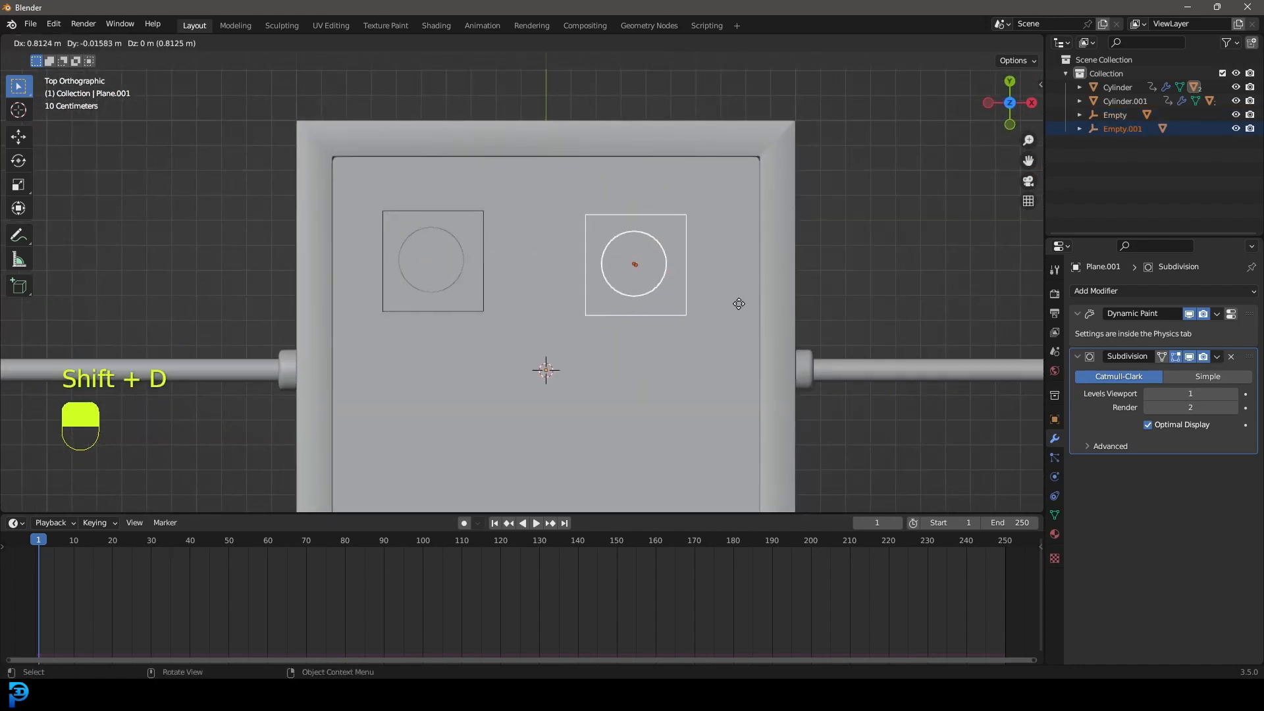
left_click(757, 299)
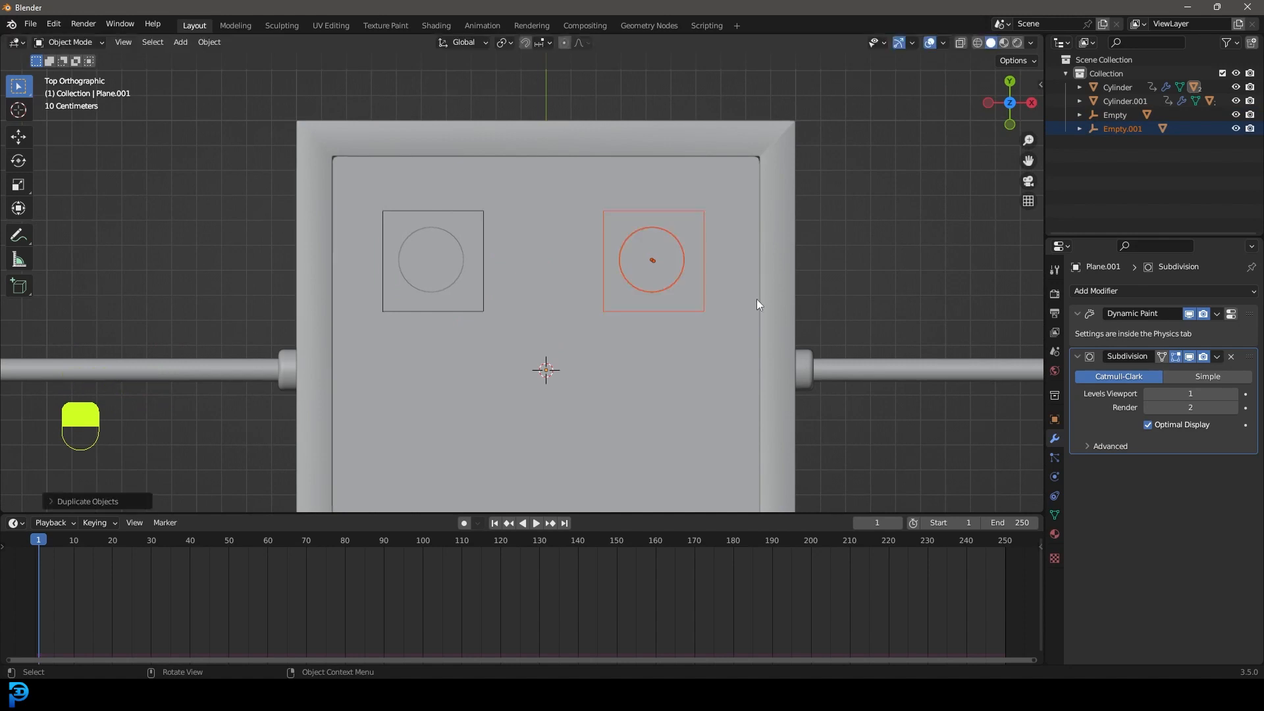
Step: Shift all keyframes of the duplicated cylinder so that its motion starts at frame 30
scroll(653, 356, "down", 2)
mouse_move(654, 352)
middle_mouse_down()
mouse_move(654, 259)
mouse_move(626, 180)
middle_mouse_up()
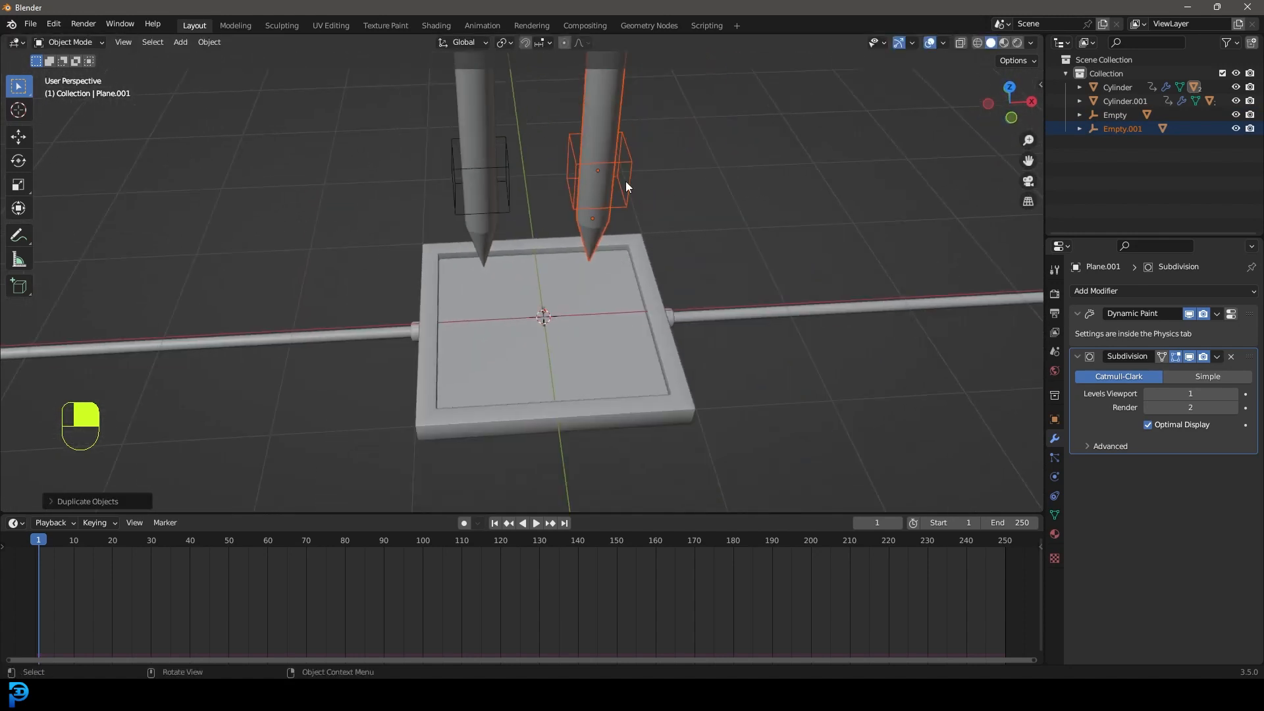
left_click(611, 108)
middle_click_drag(611, 108, 576, 245, "shift")
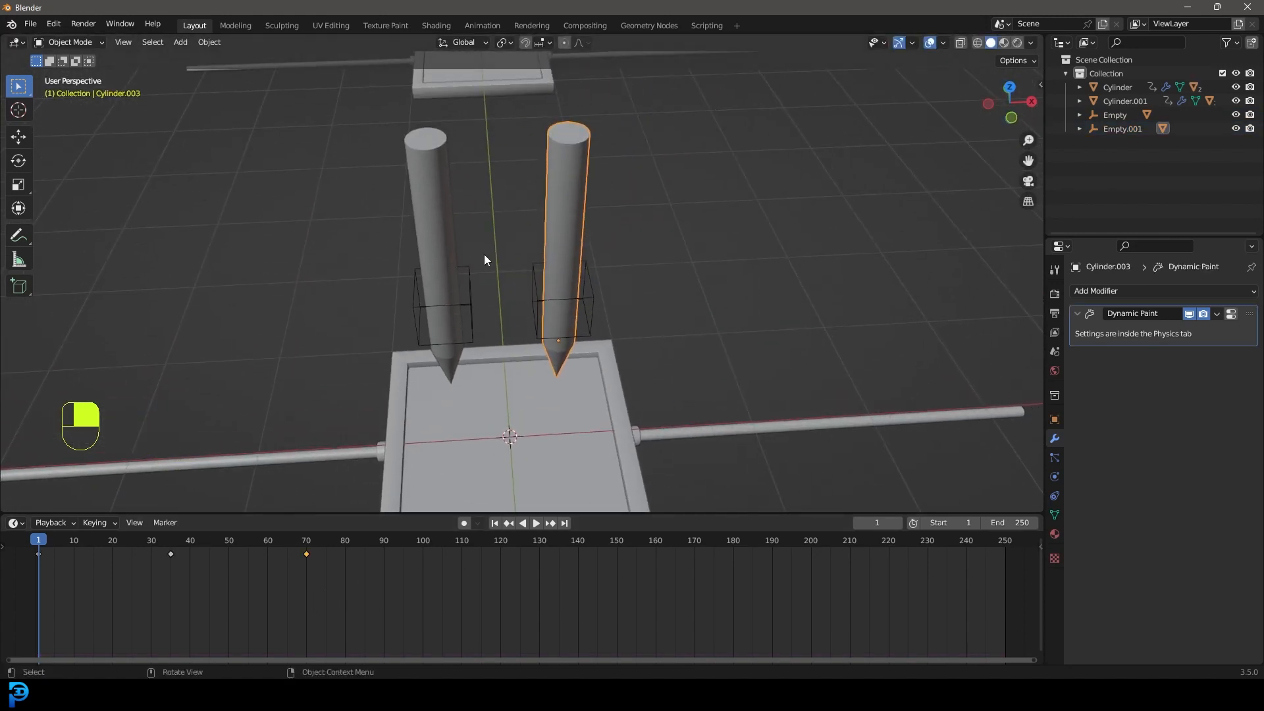
left_click_drag(434, 608, 25, 541)
key("g")
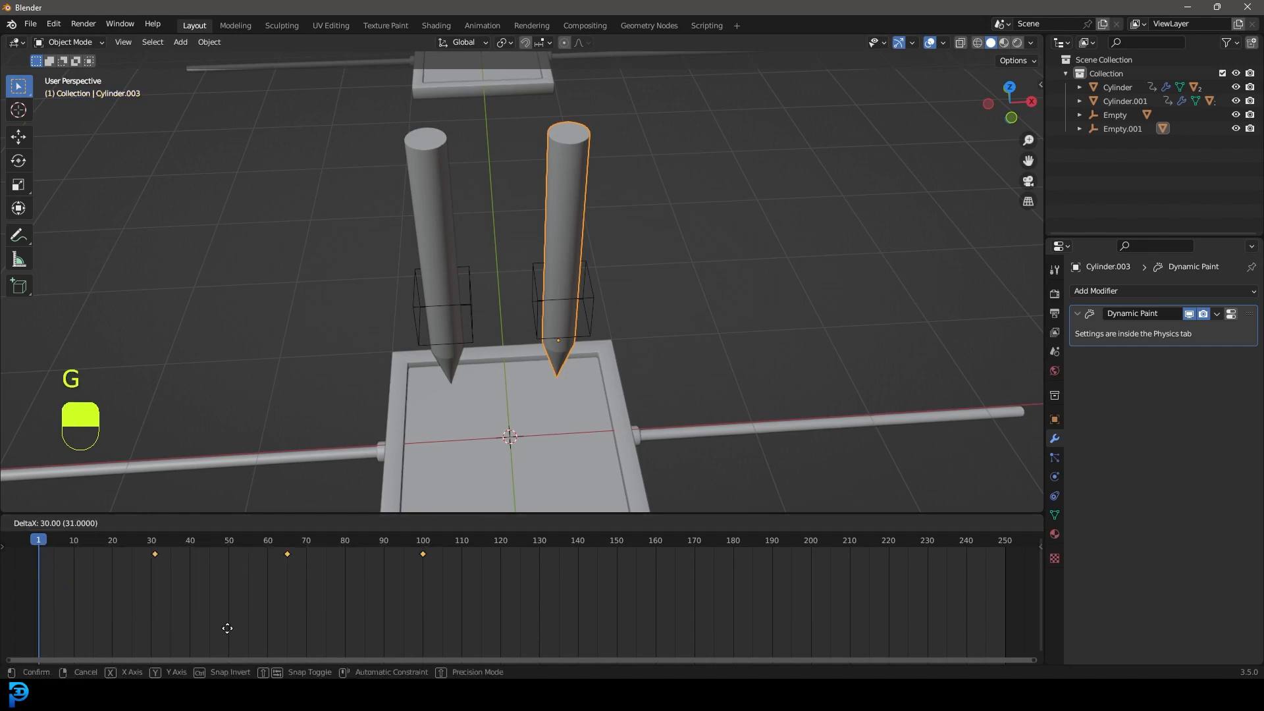
left_click(223, 626)
Step: Duplicate the second cylinder with its empty in the top view, offset by about -0.9 m in both X and Y
scroll(500, 295, "down", 2)
middle_click_drag(574, 292, 577, 288)
left_click_drag(596, 297, 535, 238)
key("KP_7")
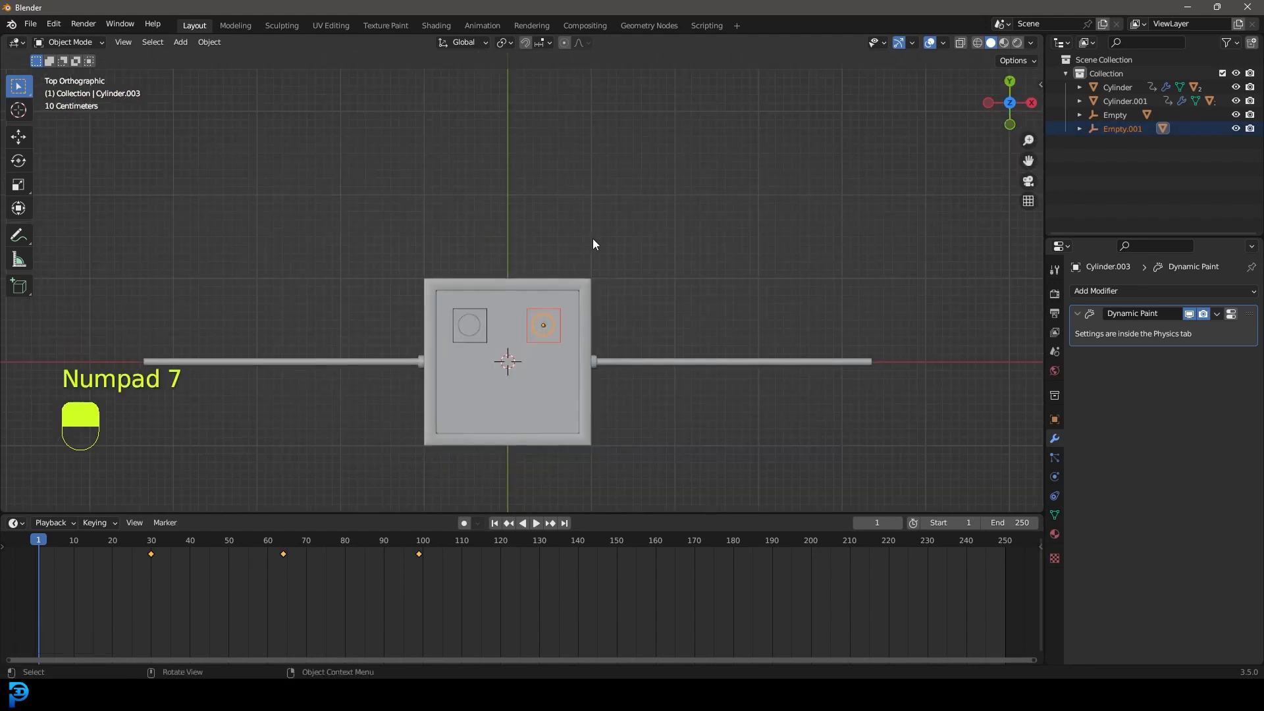
scroll(595, 263, "up", 2)
key("shift+d")
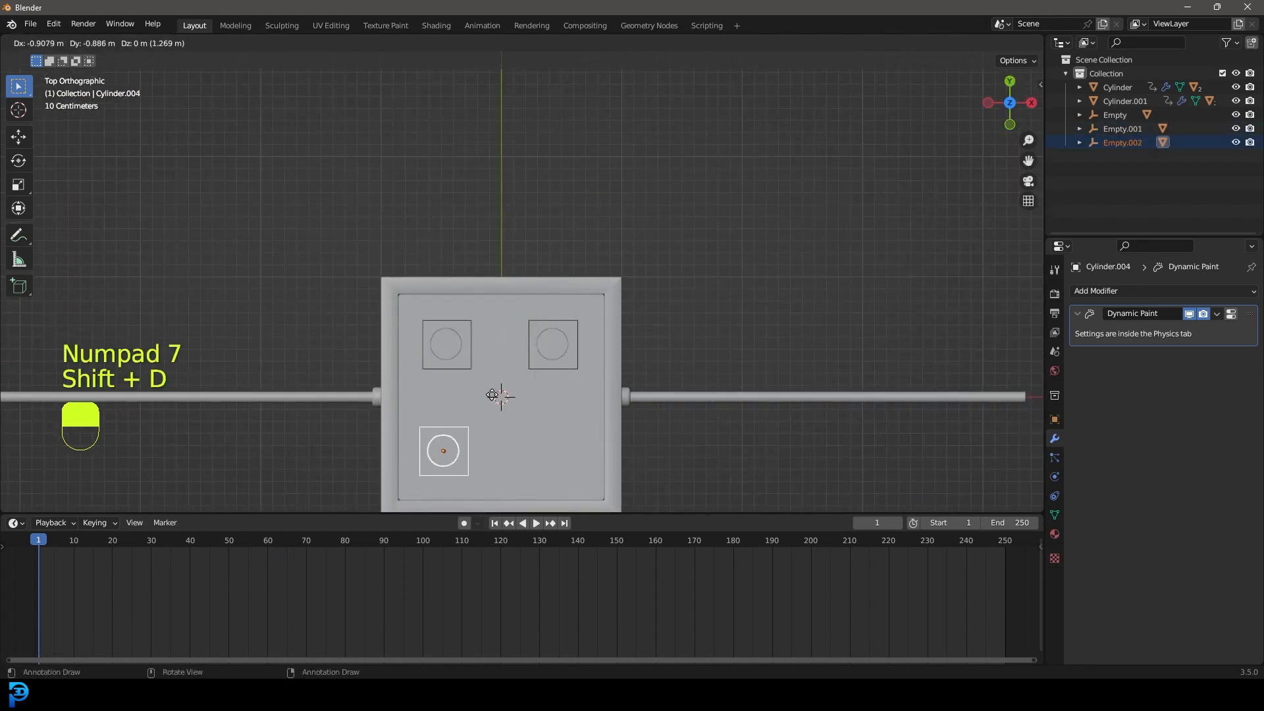
left_click(495, 395)
Step: Shift all keyframes of the third pointed cylinder so that its motion starts at frame 60
scroll(520, 388, "down", 2)
middle_click_drag(528, 380, 492, 157)
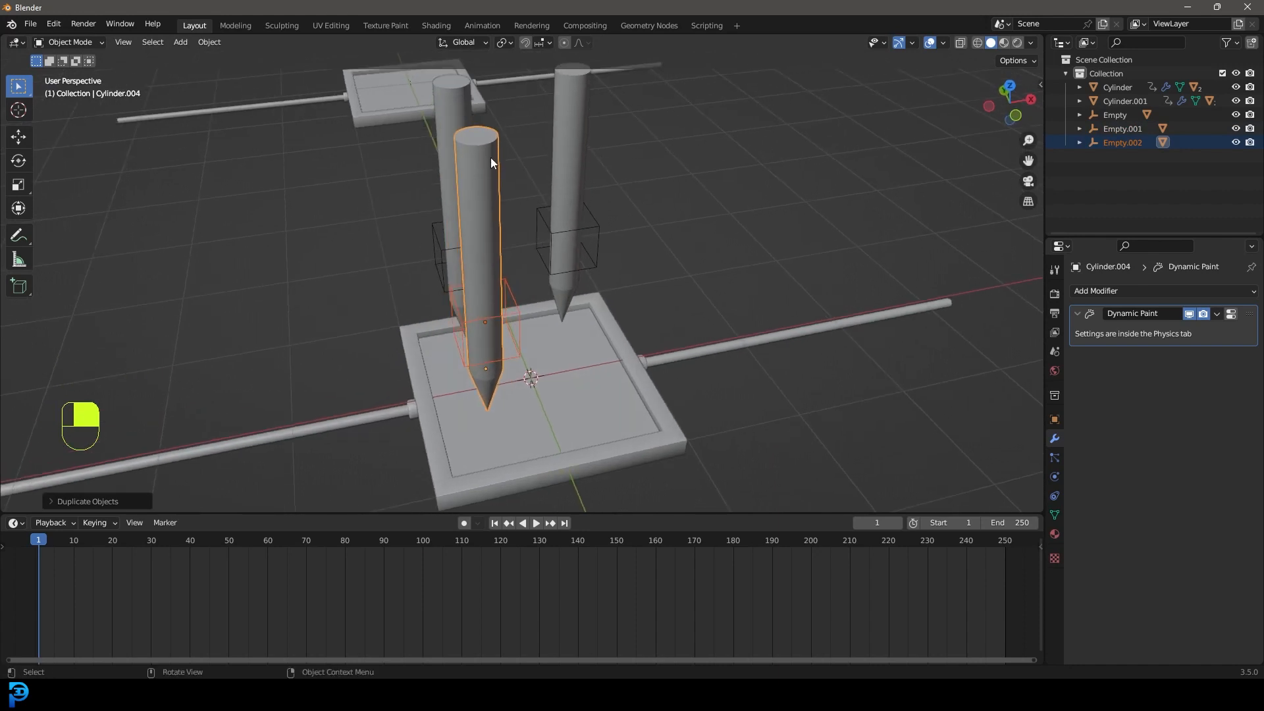
left_click(491, 156)
left_click_drag(549, 613, 109, 526)
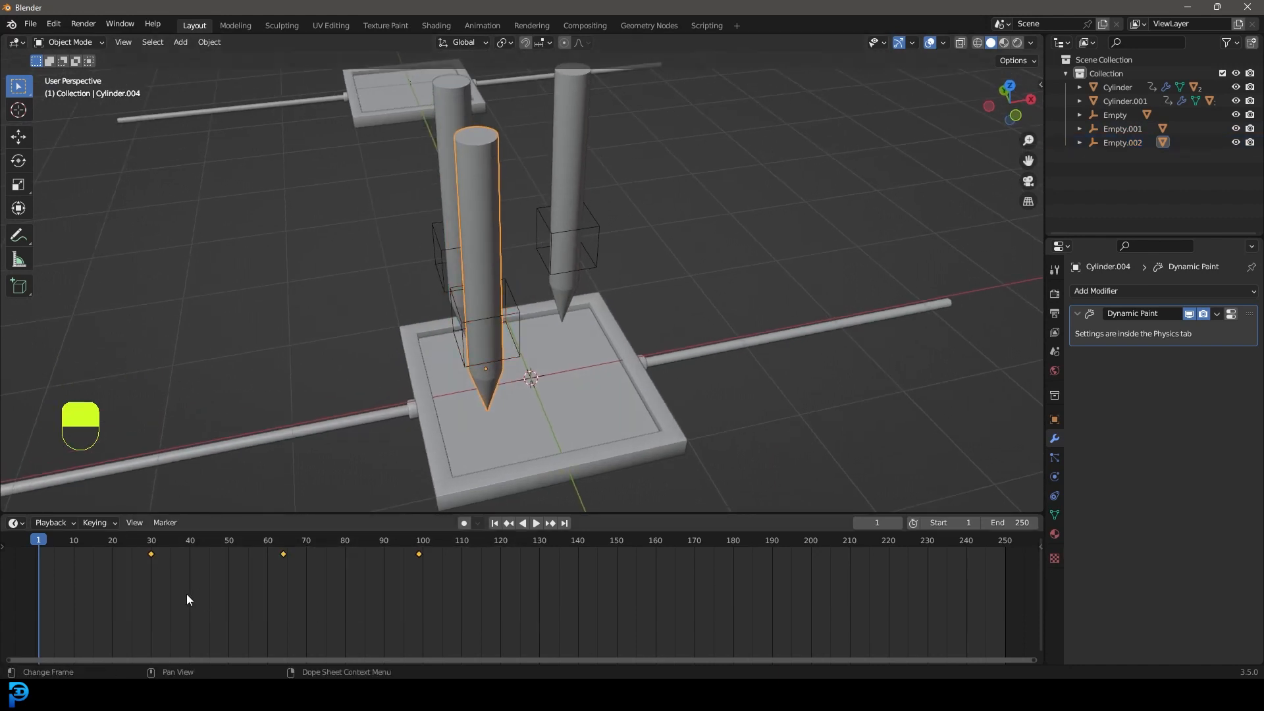
key("g")
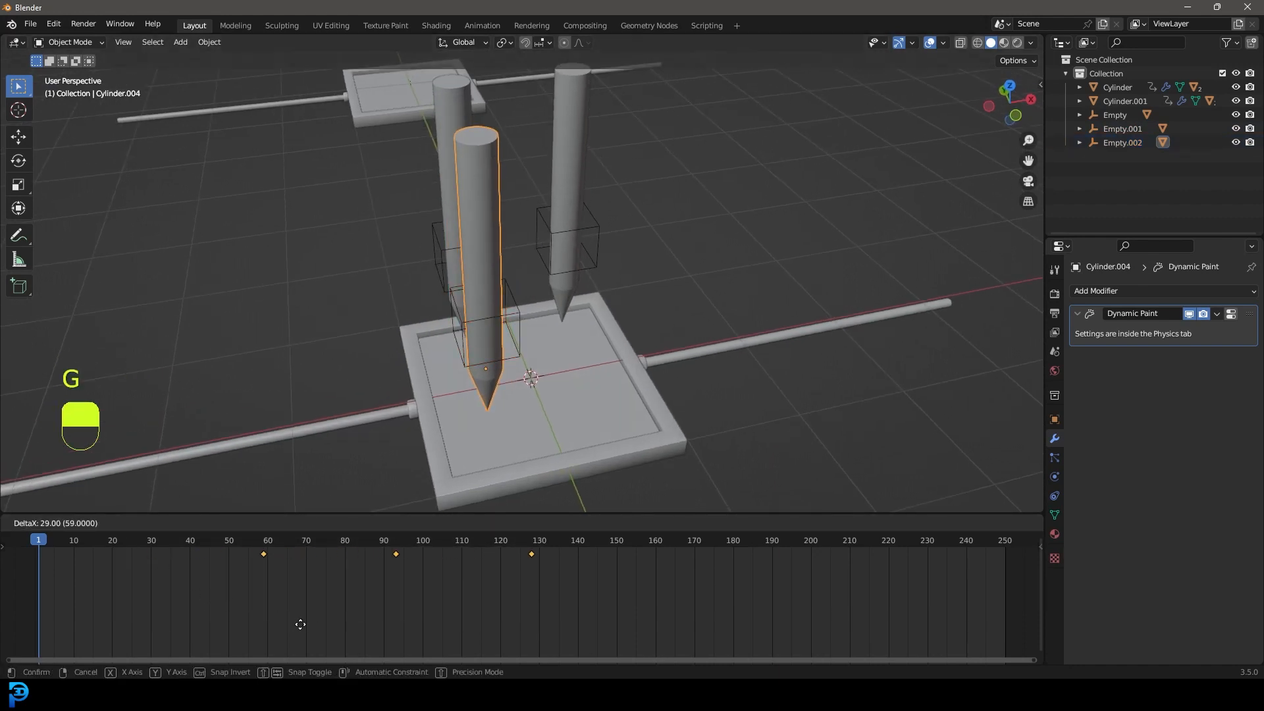
left_click(301, 626)
Step: Duplicate the third cylinder with its cube empty in the top view and place the copy over the inner plane's remaining free corner
middle_click_drag(501, 316, 353, 282)
left_click_drag(340, 305, 409, 202)
key("KP_7")
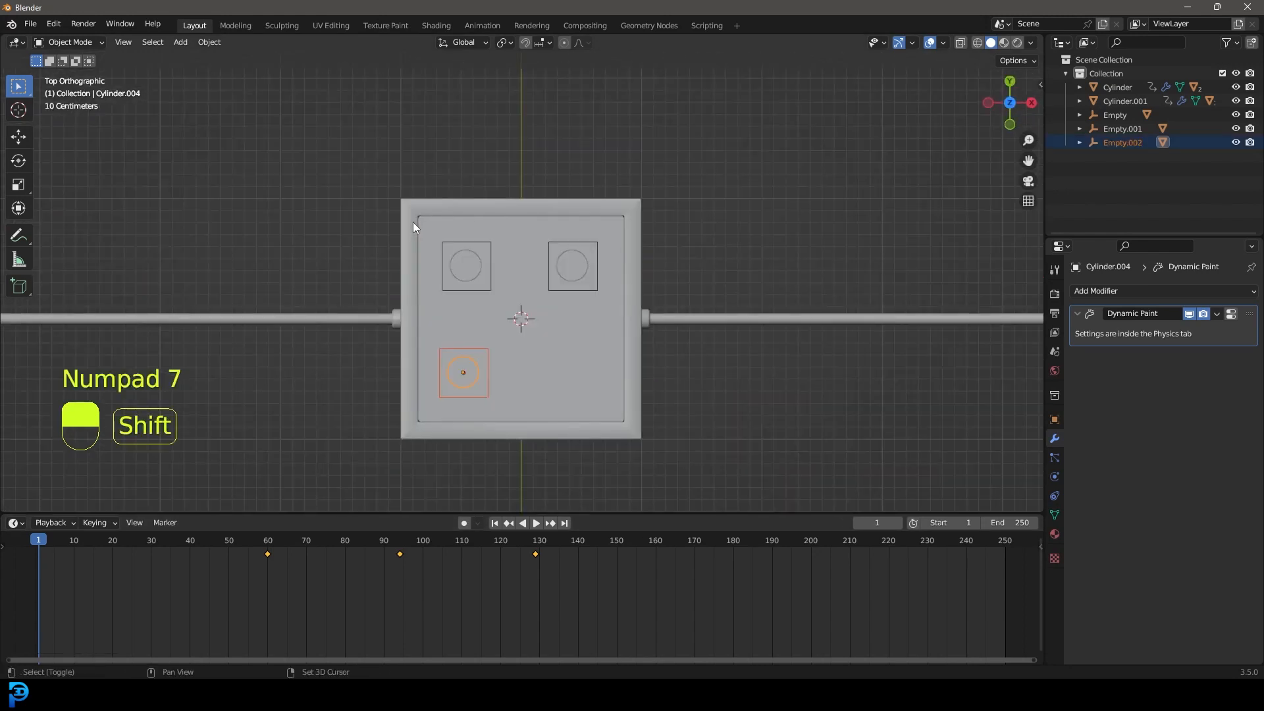
key("shift+d")
left_click(520, 219)
Step: Shift all keyframes of the fourth cylinder so that its motion starts at frame 90
middle_click_drag(520, 219, 608, 295)
left_click(511, 150)
left_click_drag(643, 599, 212, 539)
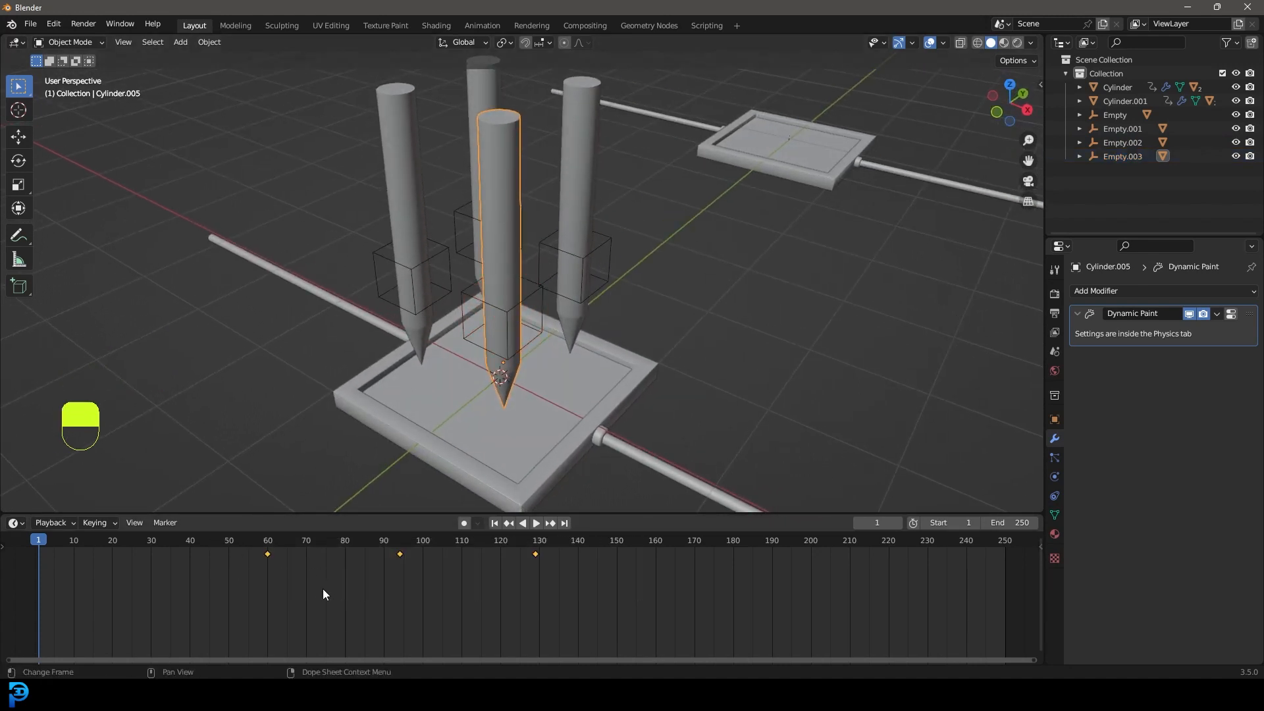
key("g")
left_click(439, 606)
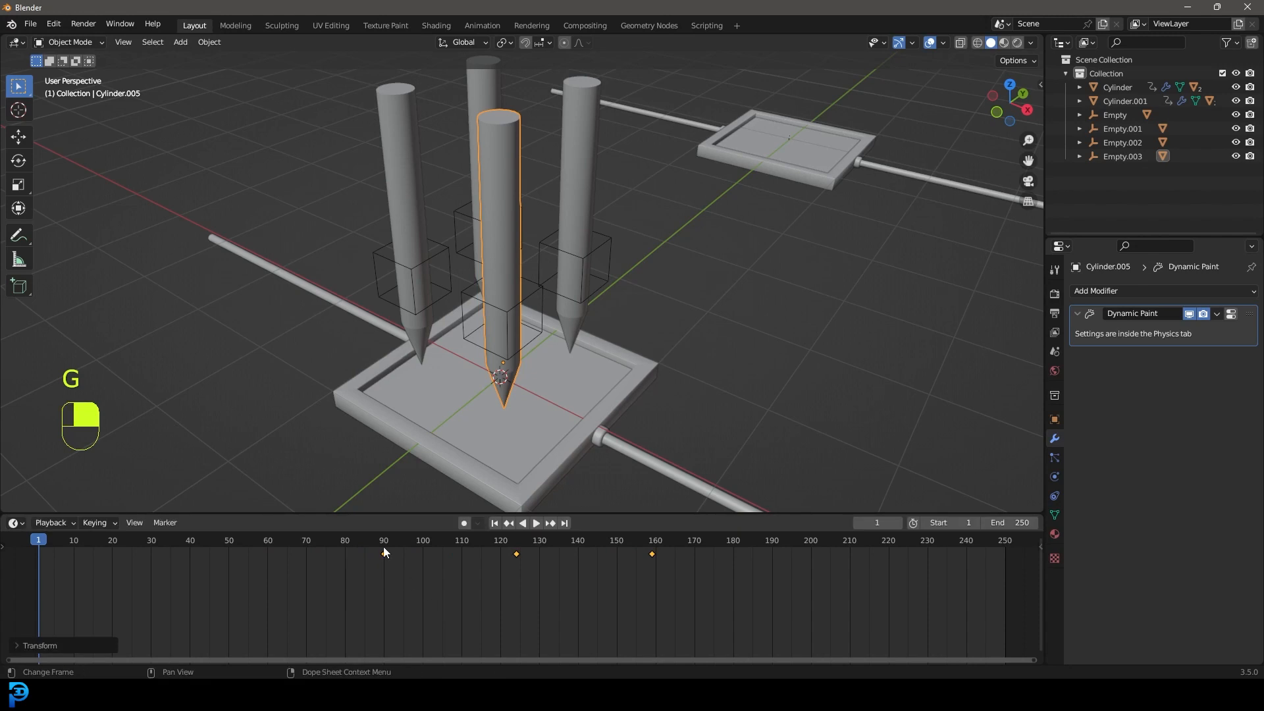
Step: Play the animation from frame 1 to about frame 172 and examine the four dents on the outgoing tray up close
middle_click_drag(591, 252, 231, 525)
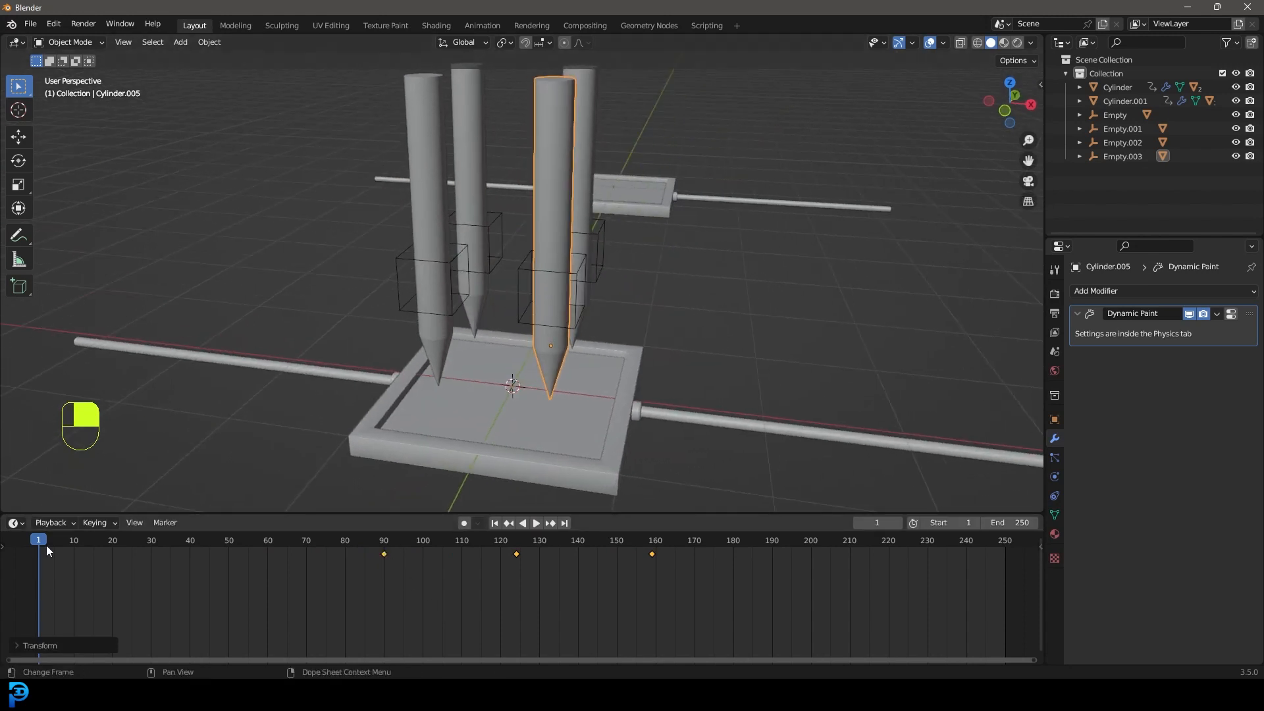
middle_click_drag(317, 401, 504, 344)
key("space")
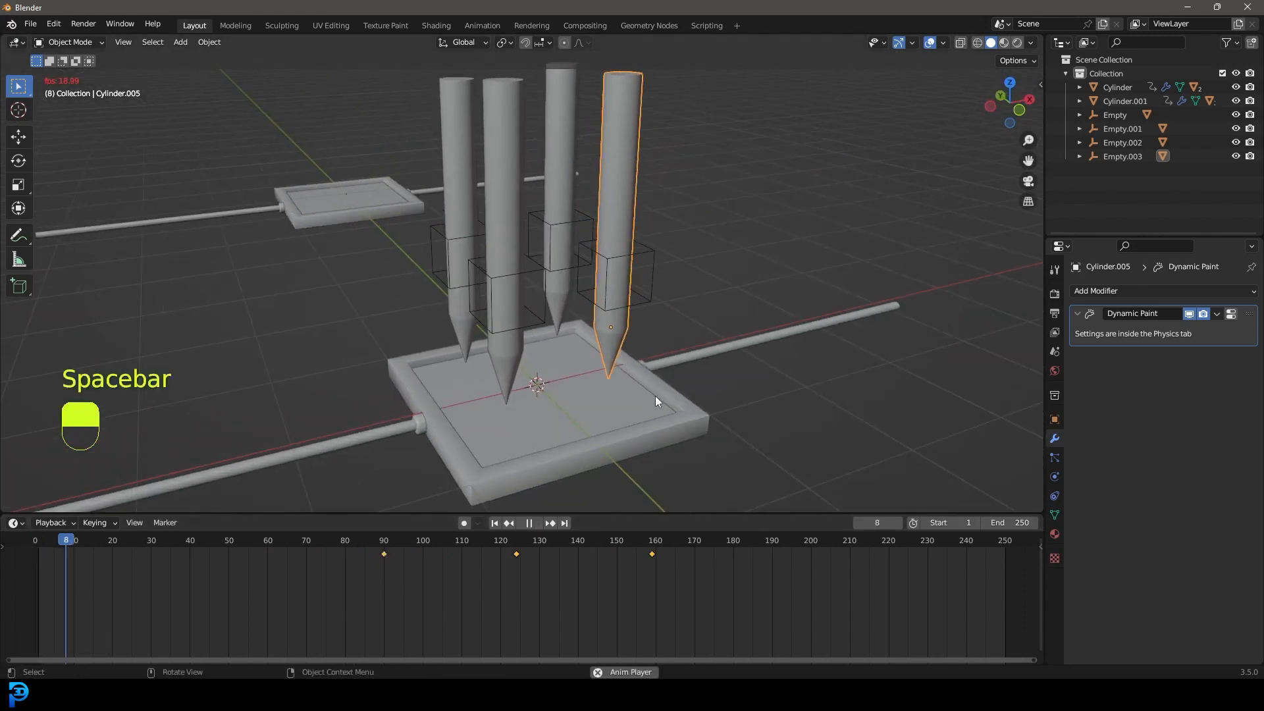
middle_click_drag(613, 396, 608, 362)
scroll(651, 370, "up", 2)
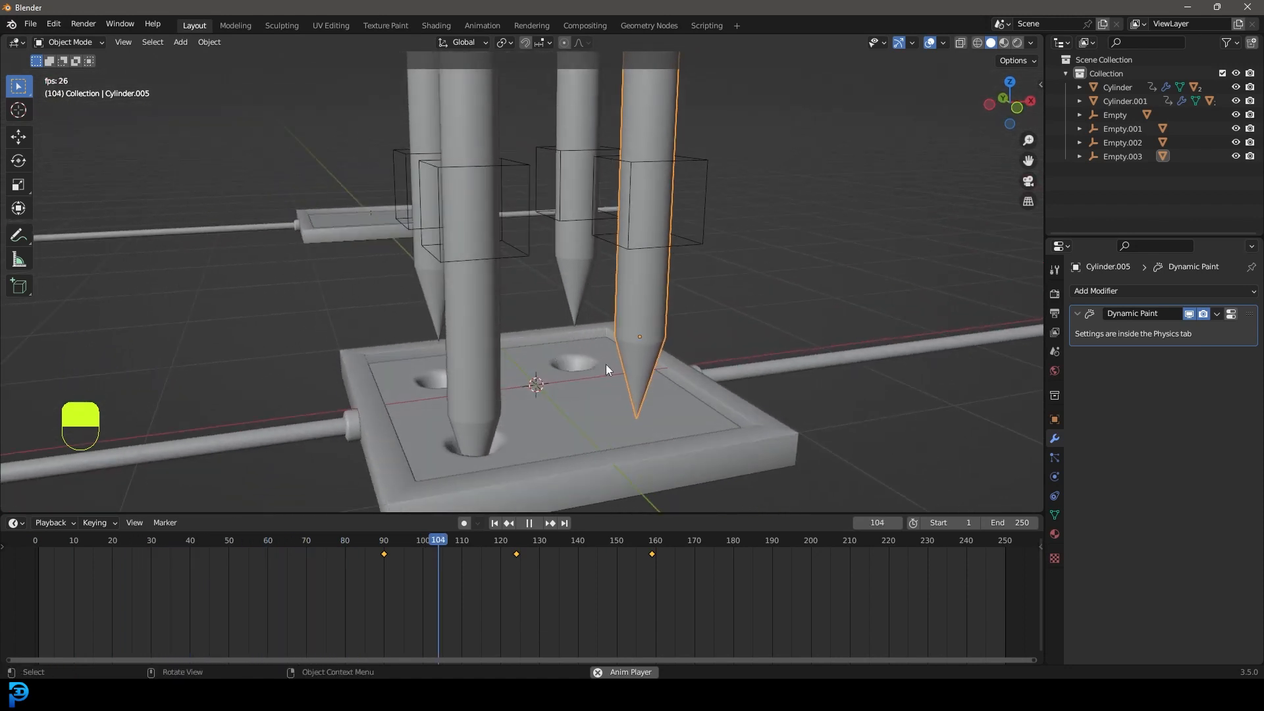
scroll(599, 346, "down", 3)
middle_click_drag(600, 346, 654, 378)
key("space")
scroll(655, 378, "down", 3)
middle_click_drag(771, 427, 606, 330, "shift")
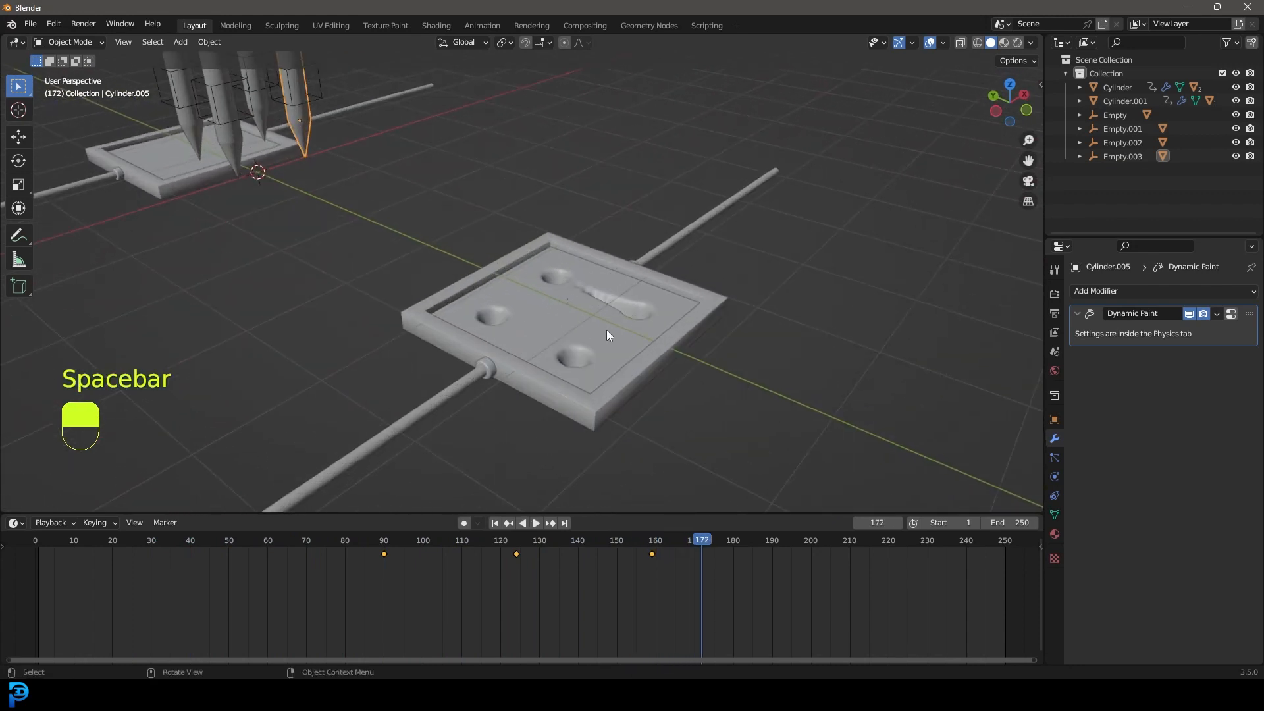
scroll(607, 330, "up", 3)
scroll(574, 331, "up", 1)
middle_click_drag(396, 304, 455, 325)
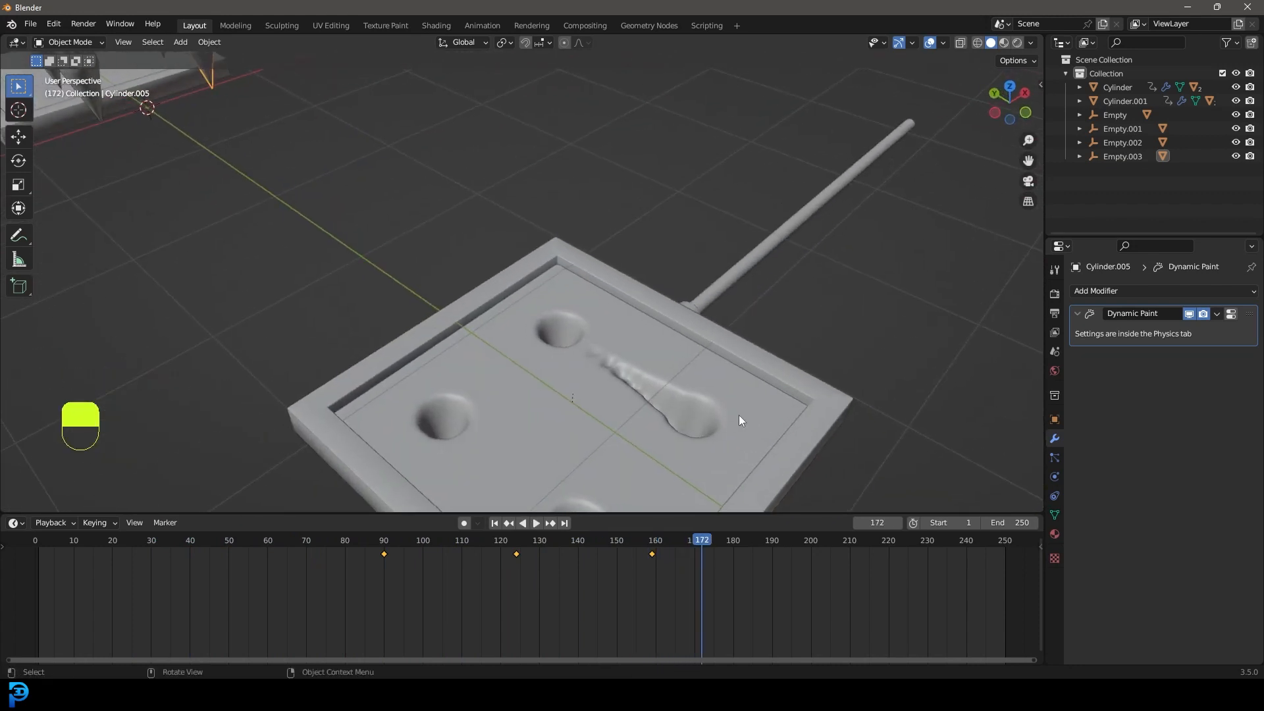
scroll(666, 388, "down", 4)
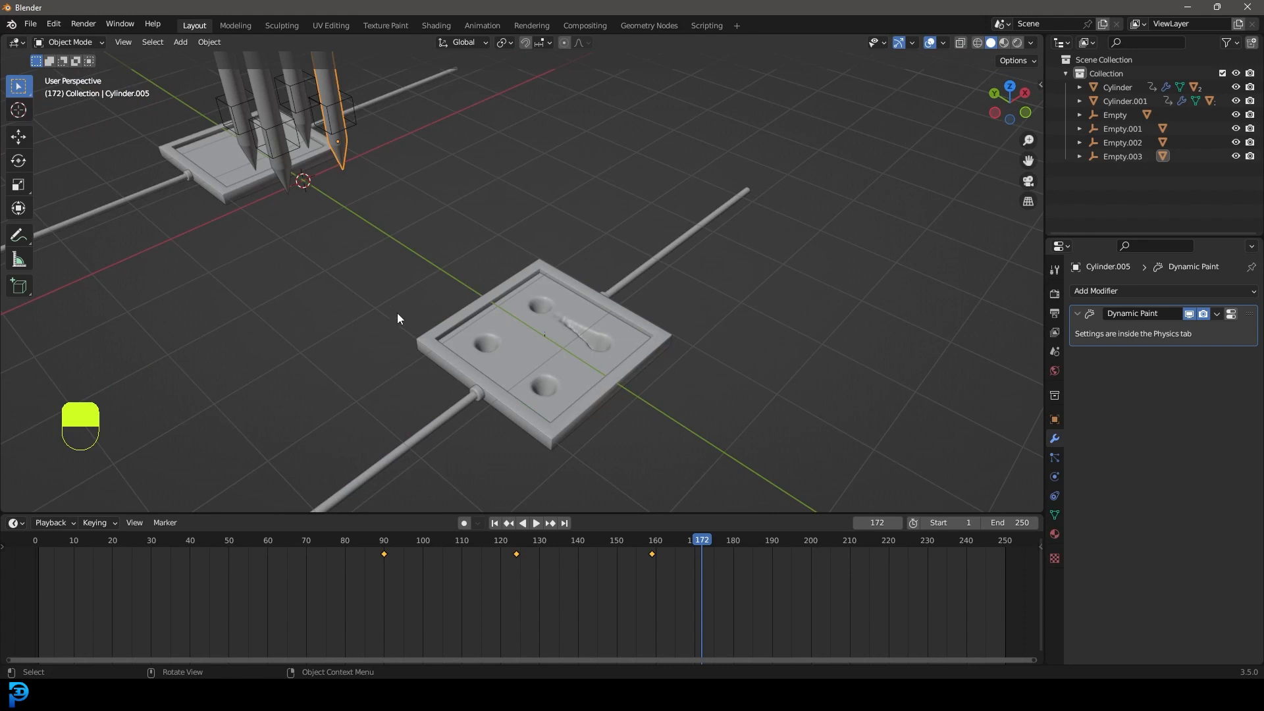
Step: Scrub back to the last cylinder's retraction and shift the outgoing tray rods' keyframes so that the exit motion starts at frame 141
left_click(631, 541)
key("space")
left_click_drag(566, 536, 416, 538)
mouse_move(521, 553)
left_mouse_down()
mouse_move(574, 557)
mouse_move(532, 557)
left_mouse_up()
scroll(412, 298, "down", 3)
middle_click_drag(489, 268, 503, 358)
scroll(503, 357, "up", 3)
left_click(499, 337)
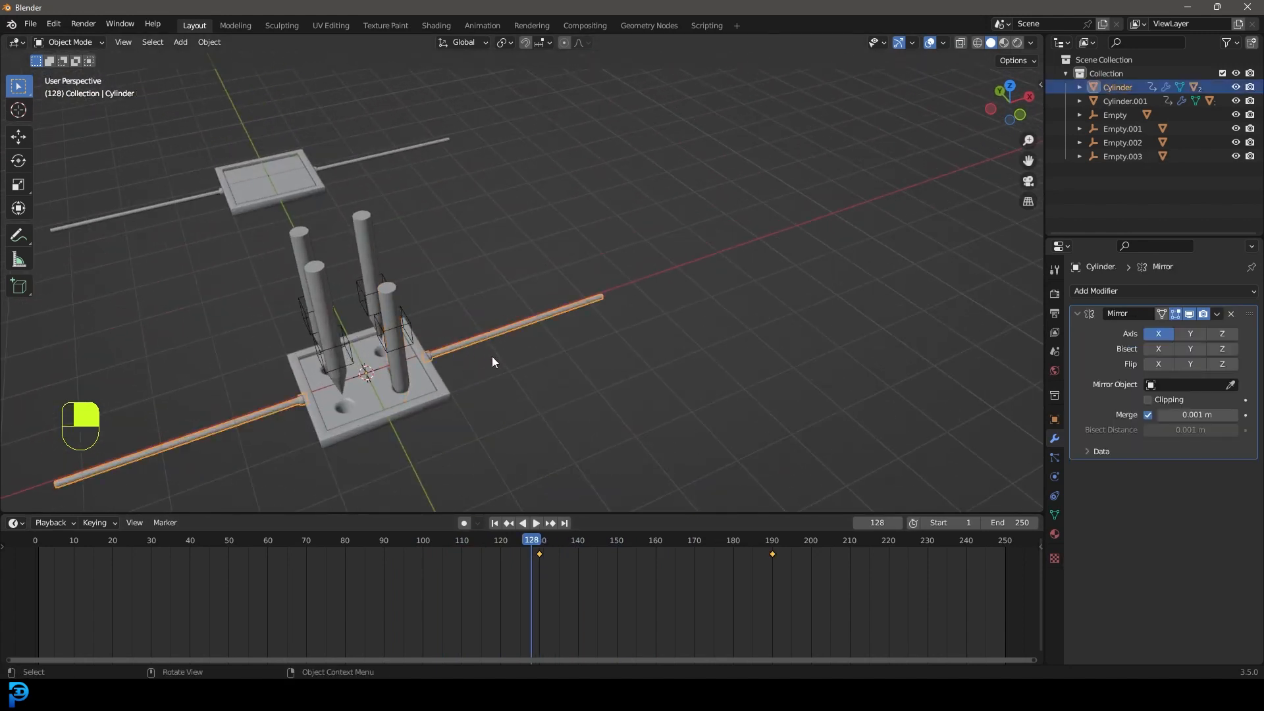
left_click_drag(534, 542, 575, 547)
left_click_drag(851, 601, 345, 534)
key("g")
left_click(631, 578)
Step: Replay the animation from the first frame to inspect the dents and the retimed tray exit, and return to frame 1
key("space")
middle_click_drag(512, 380, 560, 348)
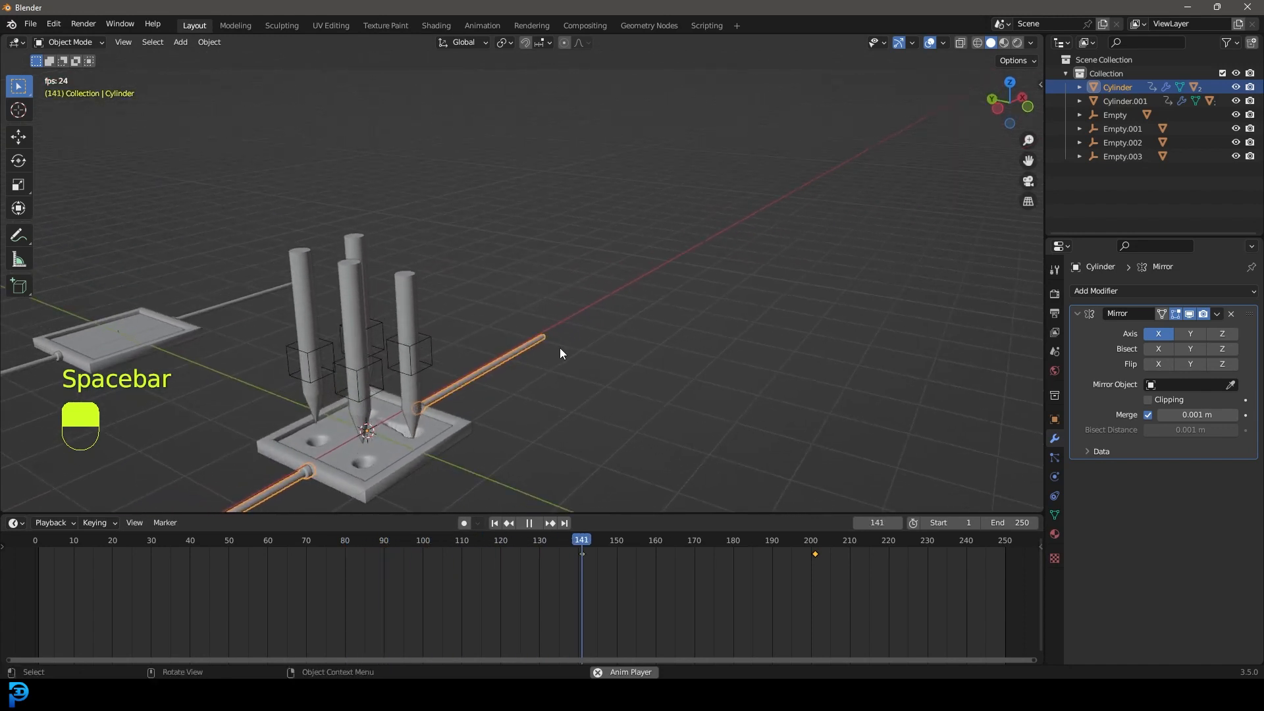
key("space")
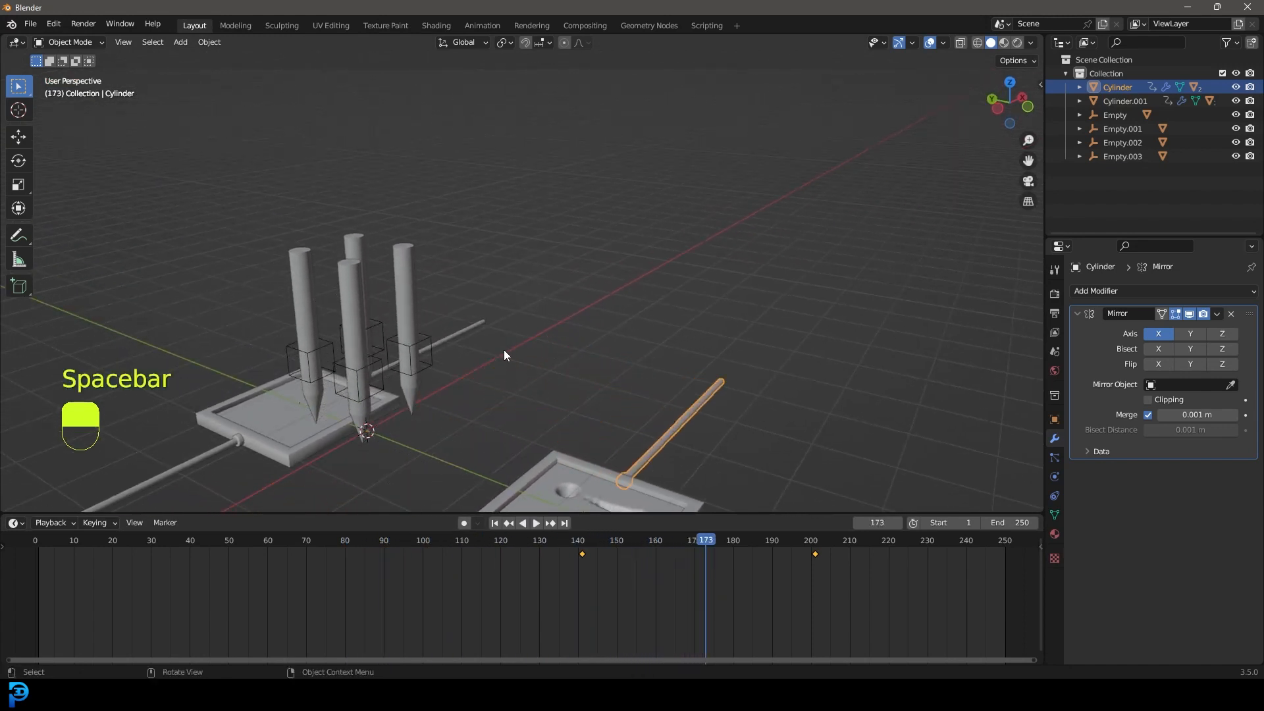
key("shift+Left")
key("space")
middle_click_drag(436, 391, 578, 296)
scroll(578, 296, "up", 2)
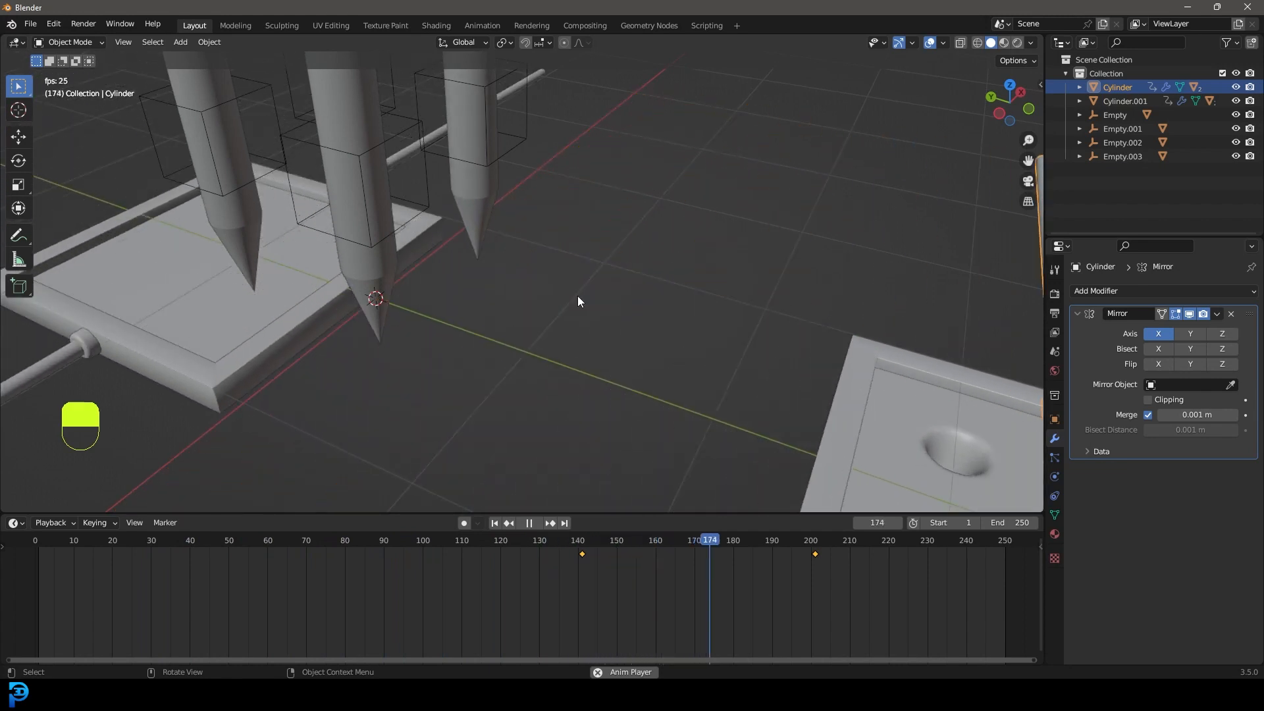
scroll(578, 295, "down", 6)
middle_click_drag(699, 360, 567, 301)
key("space")
key("alt+a")
scroll(244, 292, "down", 4)
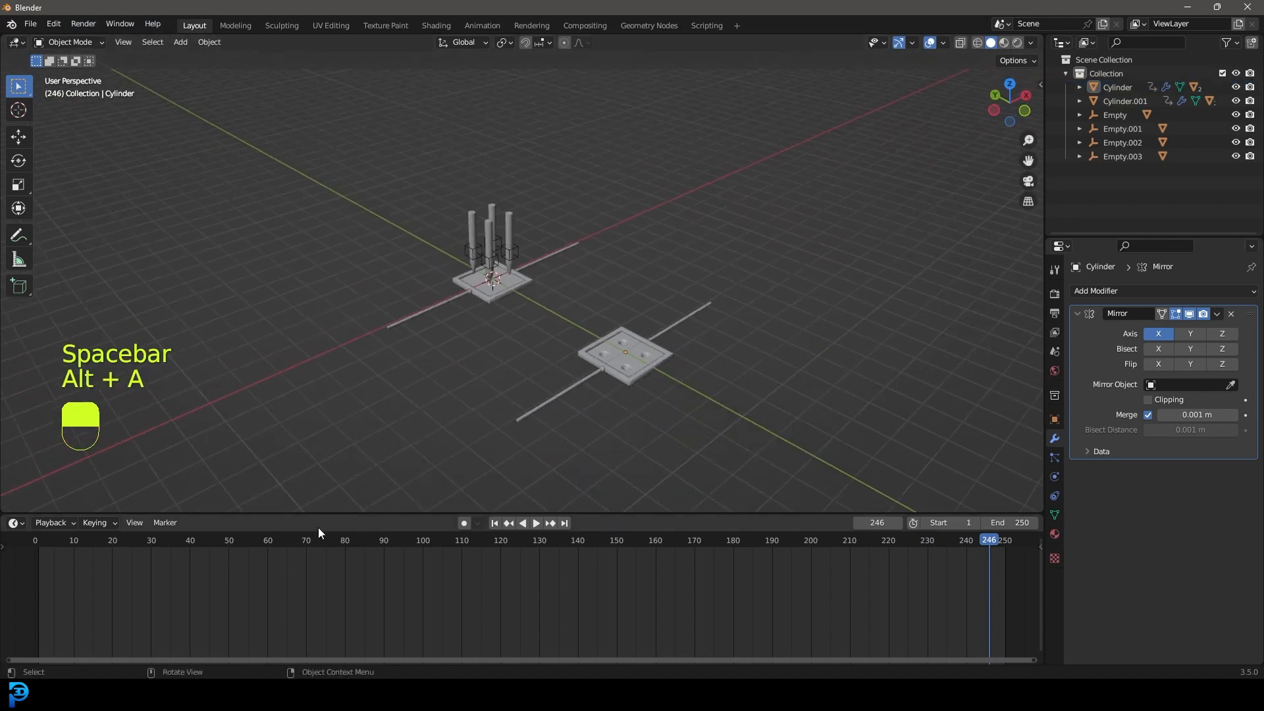
left_click_drag(1004, 549, 39, 575)
Step: Add a mesh plane at the origin and lower it along Z to below the tray
scroll(428, 316, "up", 5)
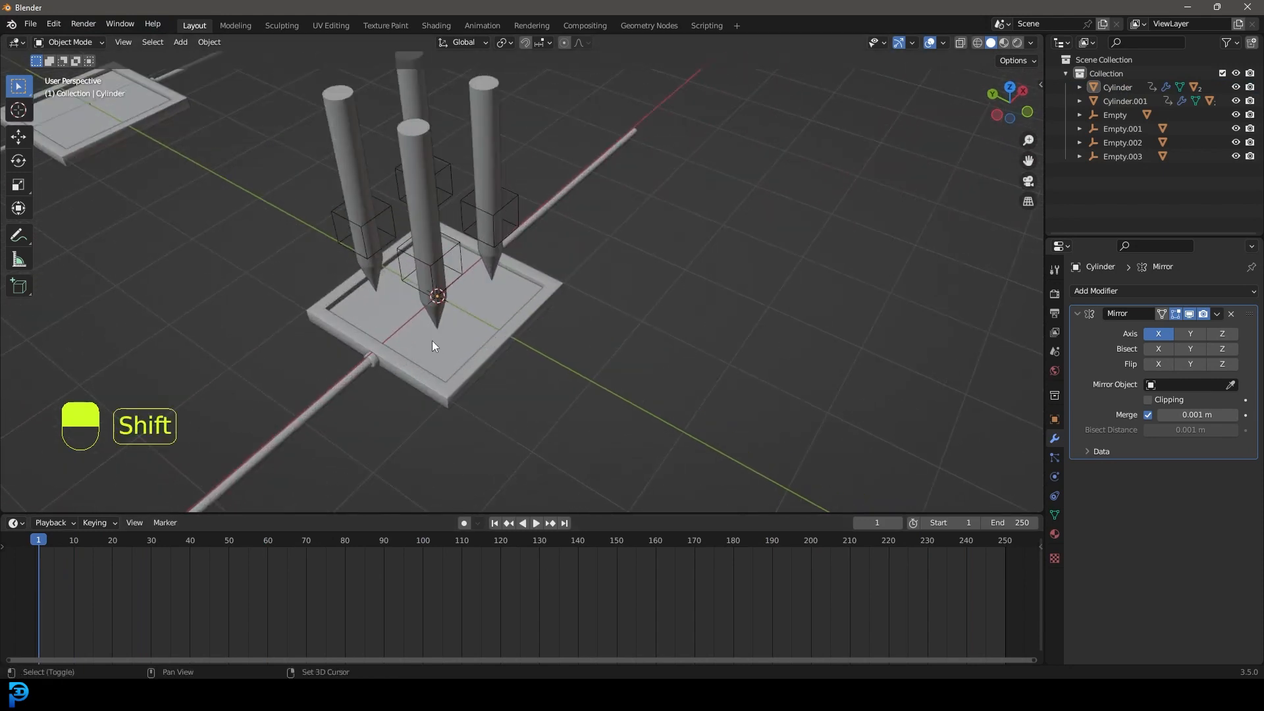
middle_click_drag(432, 341, 525, 338, "shift")
key("shift+a")
mouse_move(498, 84)
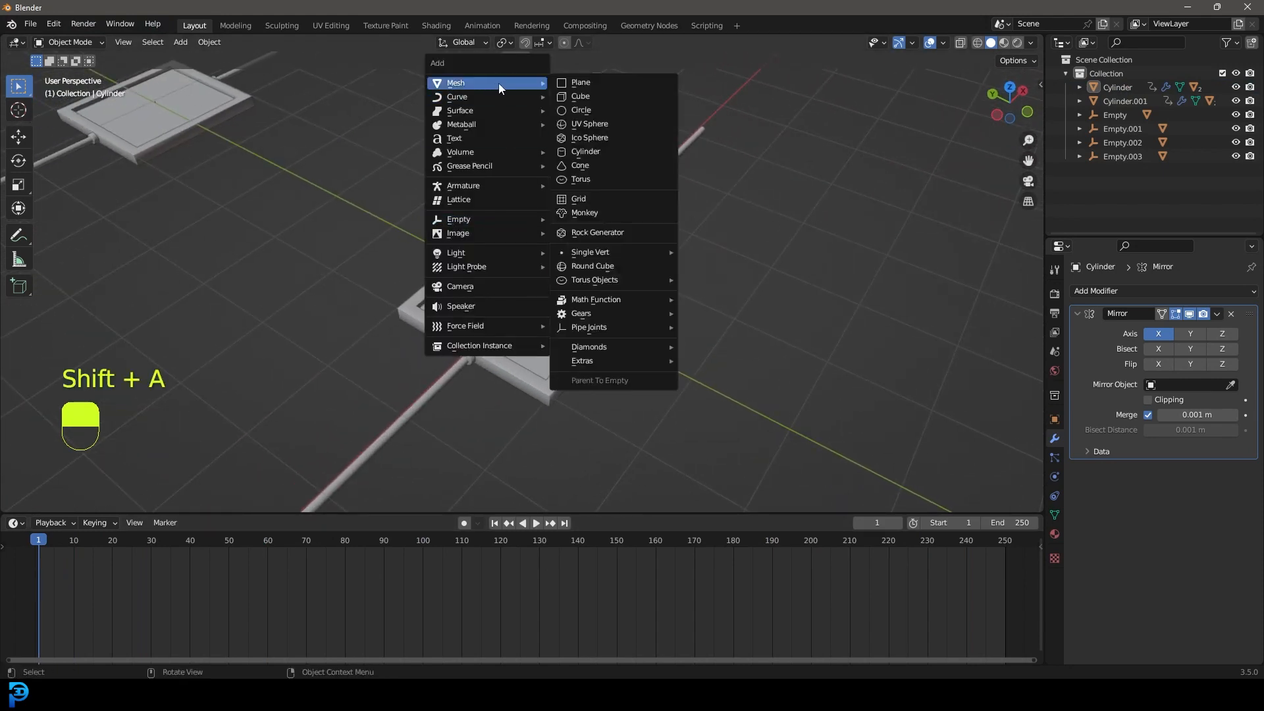
left_click(586, 85)
scroll(558, 298, "up", 2)
key("g")
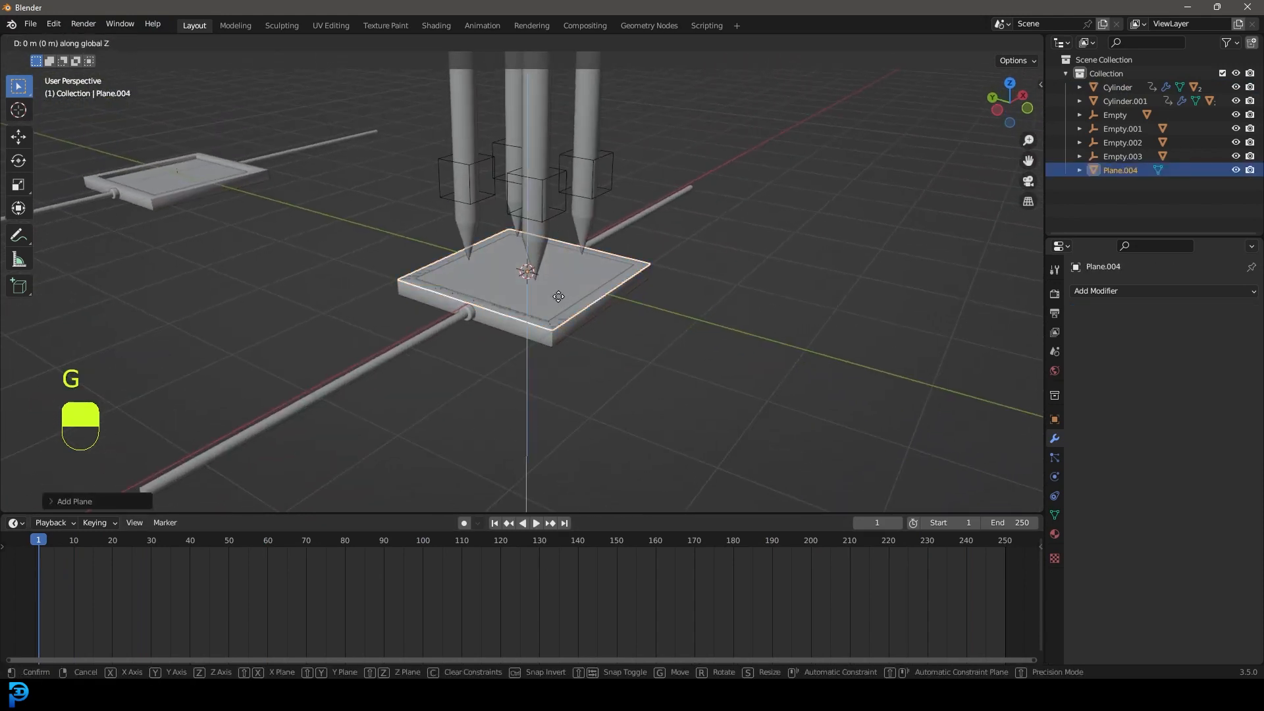
left_click(584, 383)
Step: Extrude the new plane upward by about 0.54 m in Edit Mode to form a box beneath the tray
scroll(584, 376, "down", 1)
key("Tab")
middle_click_drag(577, 386, 576, 367, "shift")
key("e")
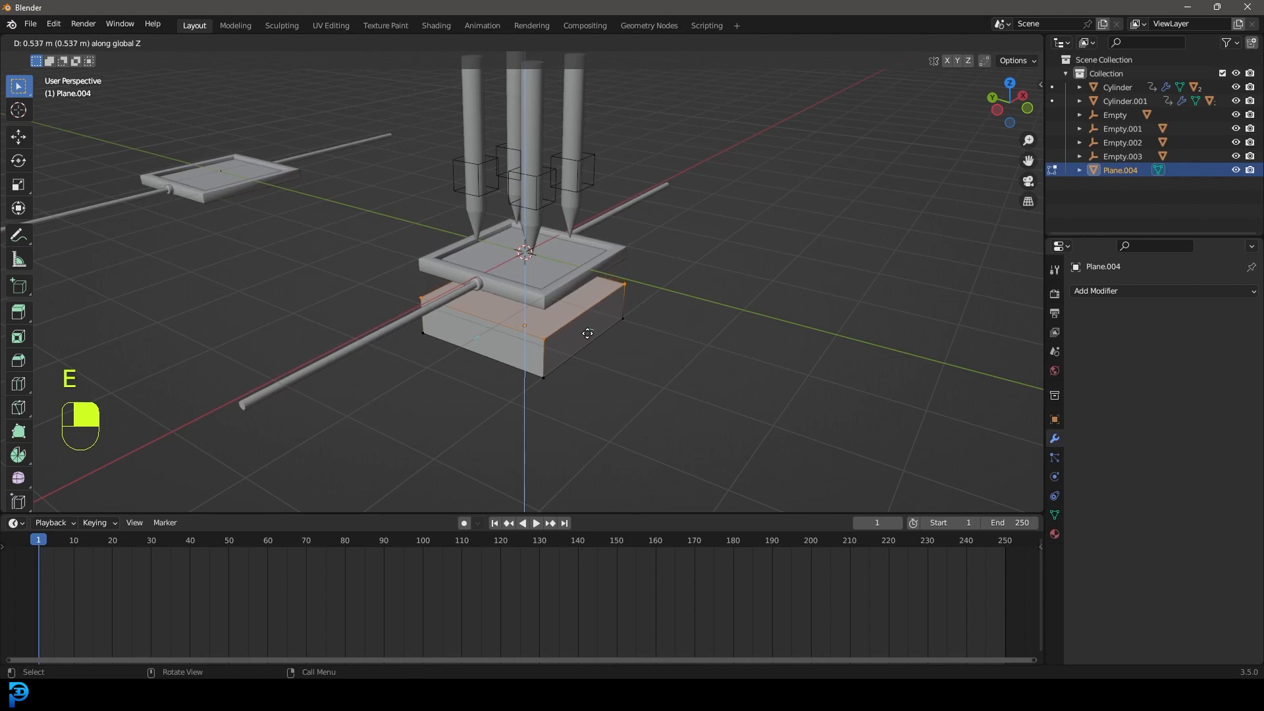
left_click(589, 337)
Step: Extrude the box's top face outward by scaling it into a wide ledge, and extrude the widened face upward
key("e")
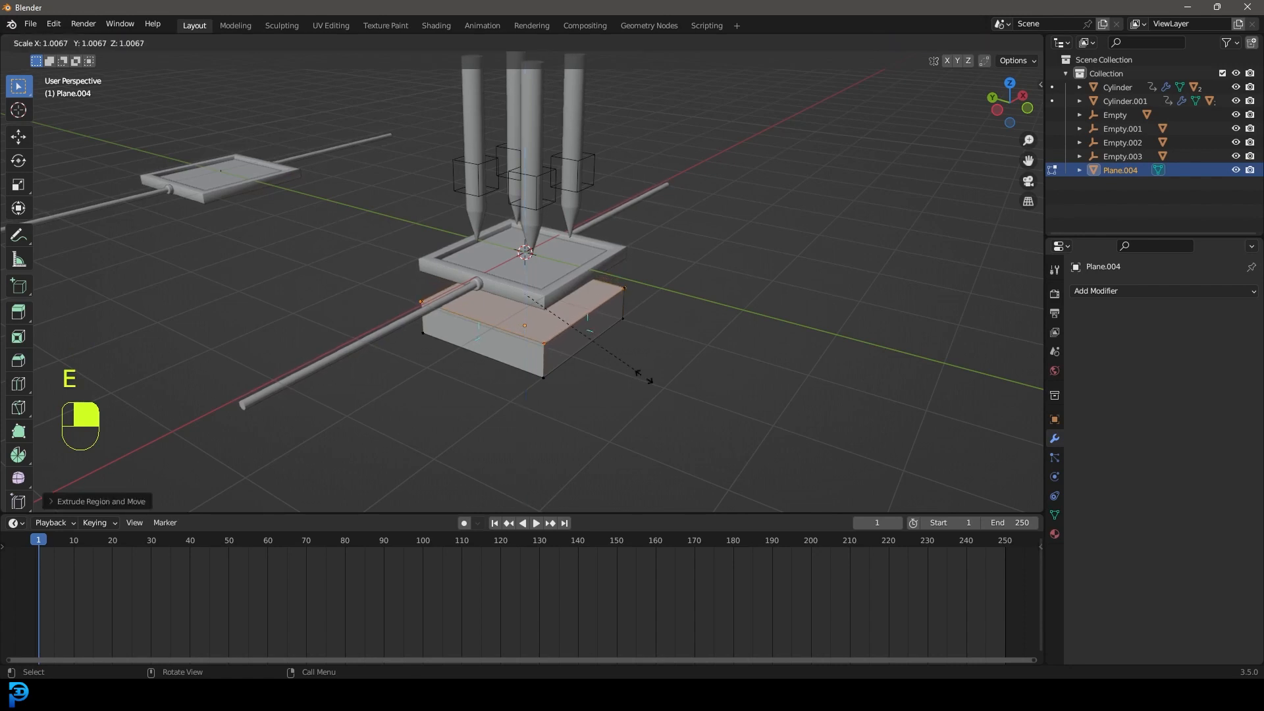
key("s")
left_click(811, 459)
key("e")
left_click(835, 433)
Step: Lower the wide top face slightly along Z and delete that face to open the stepped basin
middle_click_drag(834, 432, 689, 318)
key("g")
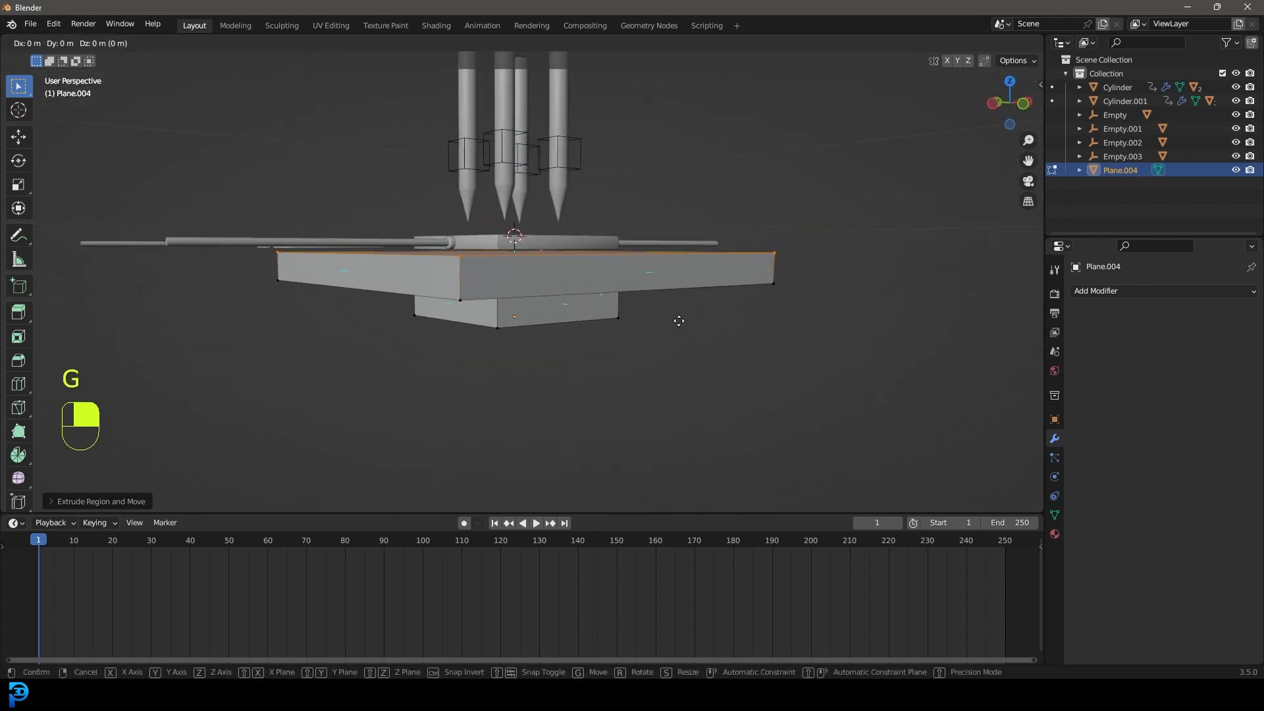
key("z")
left_click(683, 338)
key("x")
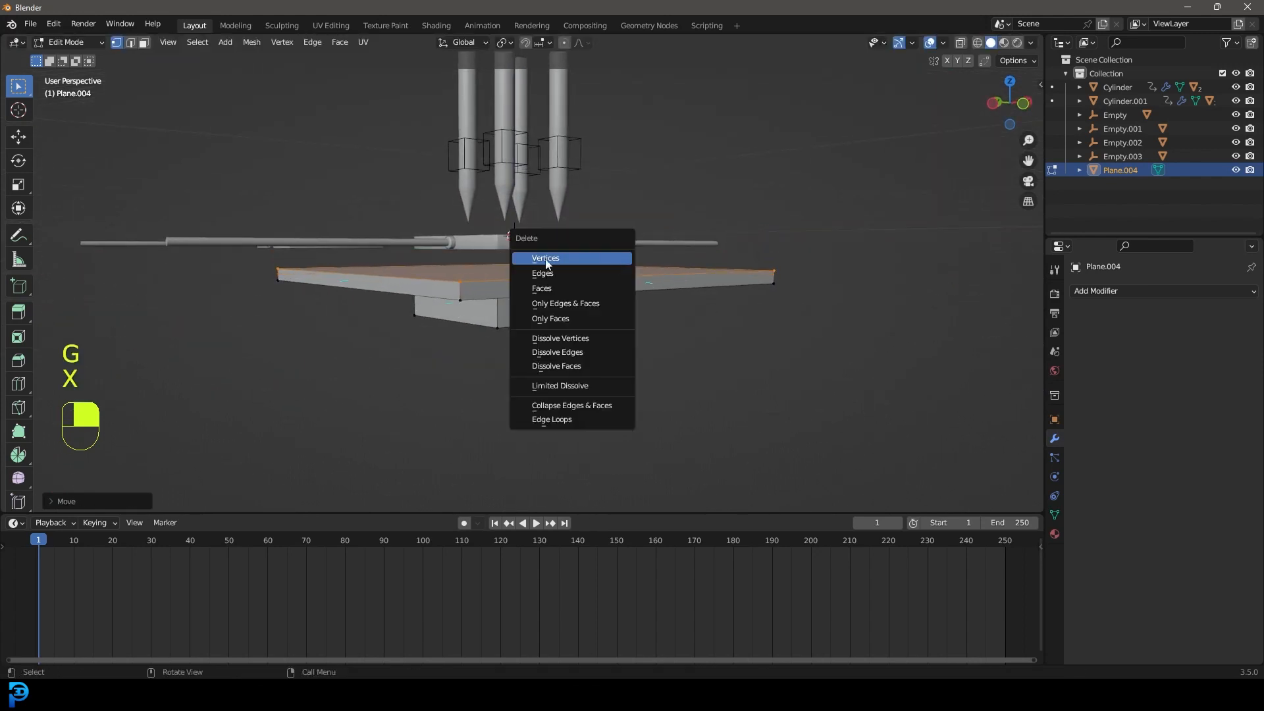
left_click(552, 288)
Step: Flip the normals of the whole stepped basin mesh
mouse_move(552, 288)
middle_mouse_down()
mouse_move(540, 352)
mouse_move(555, 306)
middle_mouse_up()
scroll(555, 306, "up", 2)
middle_click_drag(689, 239, 706, 279)
key("a")
key("alt+n")
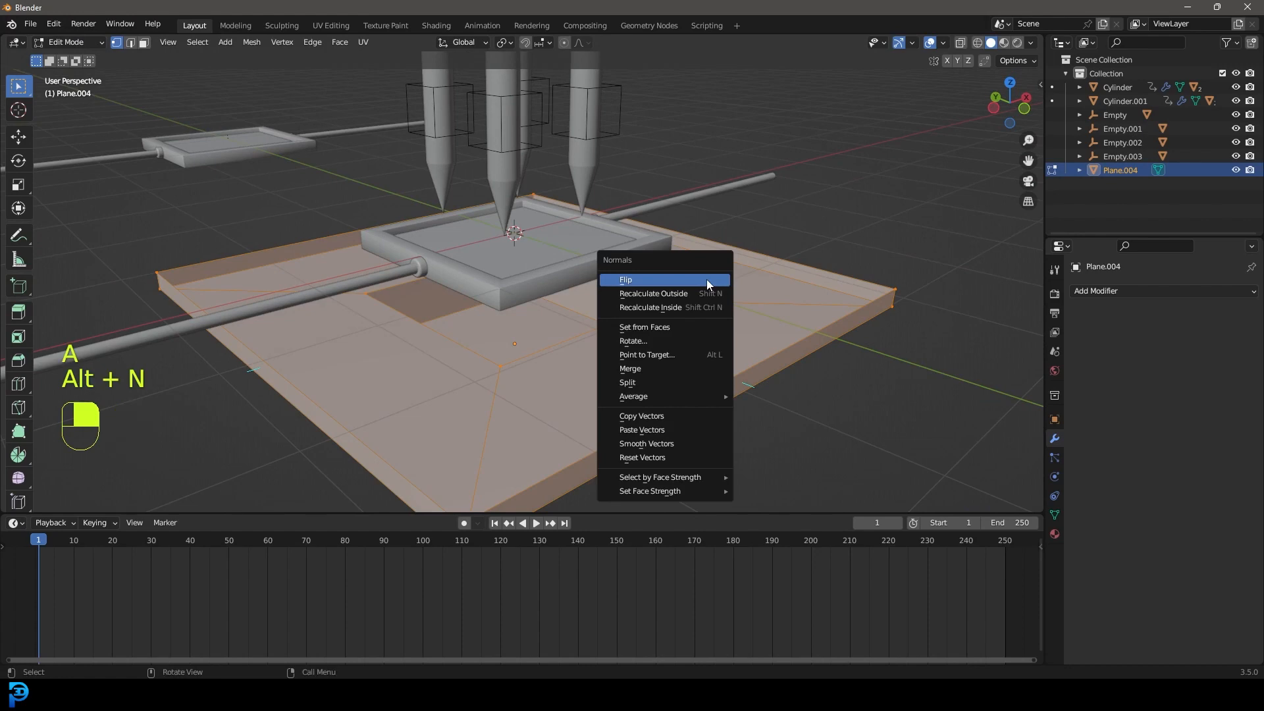
left_click(706, 279)
Step: Select the basin's outer top edge loop and duplicate it in place
middle_click_drag(706, 279, 766, 441)
middle_click_drag(751, 384, 607, 333)
key("alt+a")
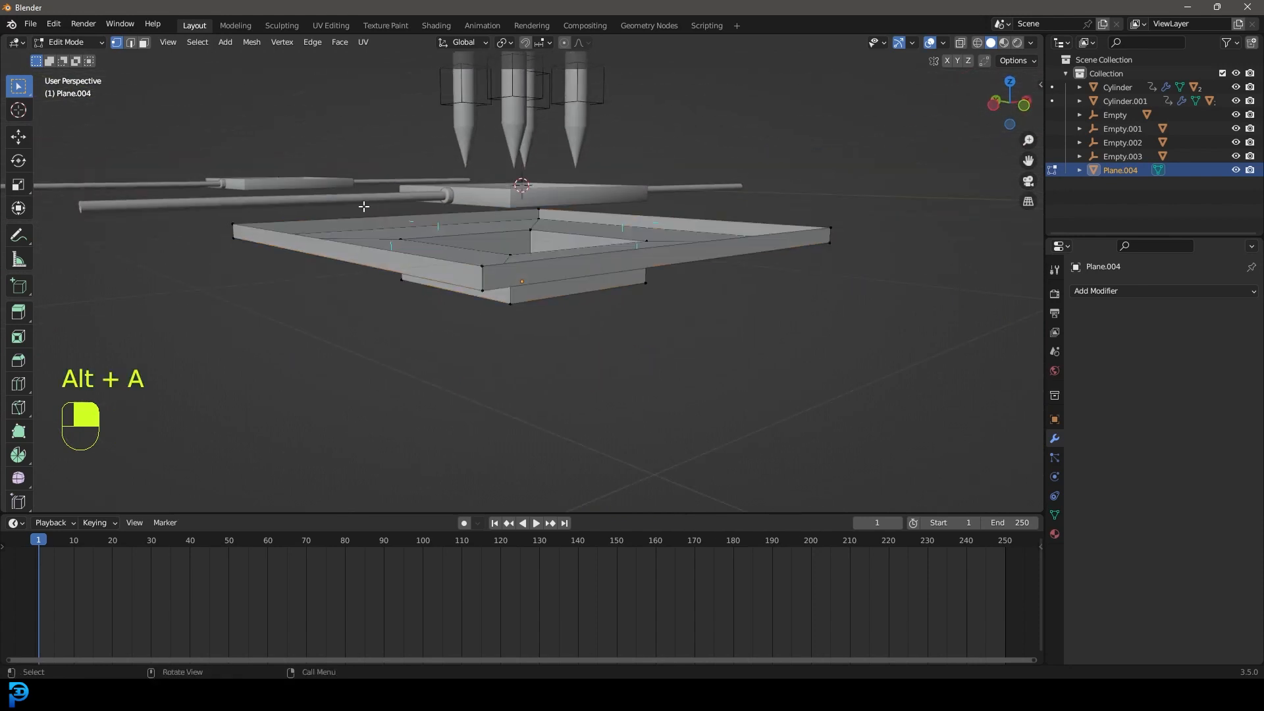
middle_click_drag(367, 202, 393, 254)
left_click(398, 296, "alt+shift")
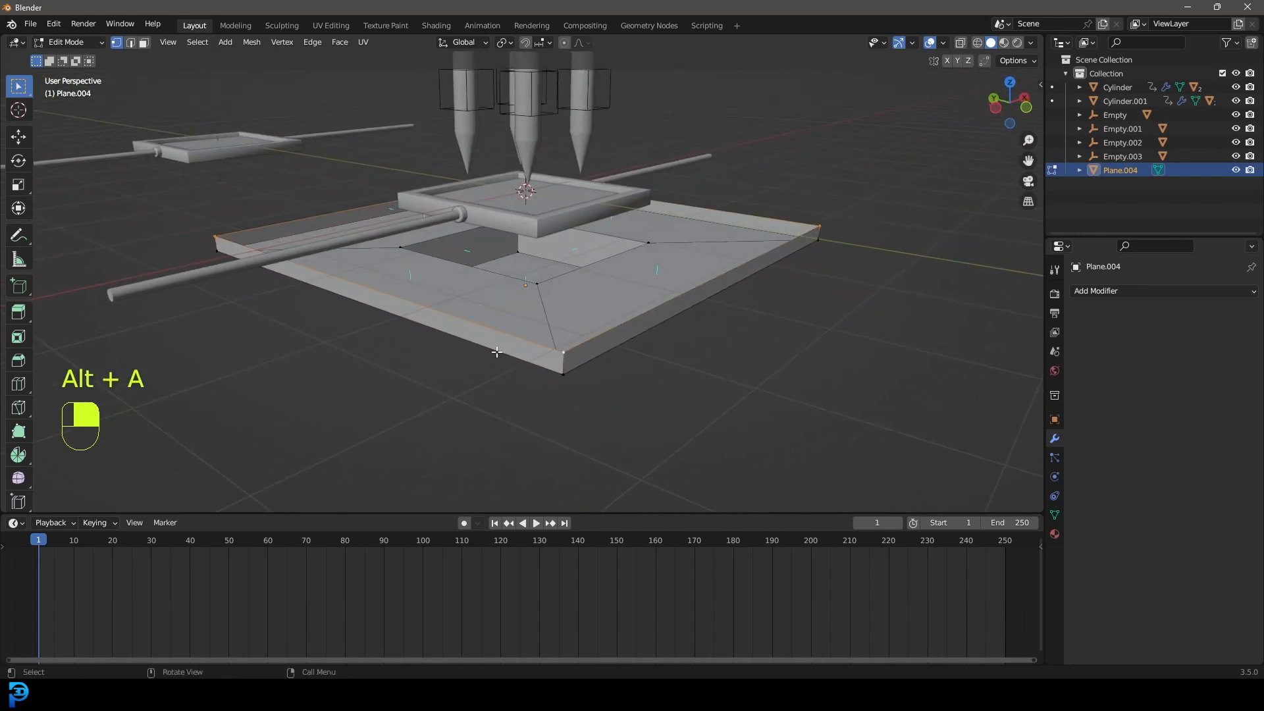
key("shift+d")
right_click(574, 309)
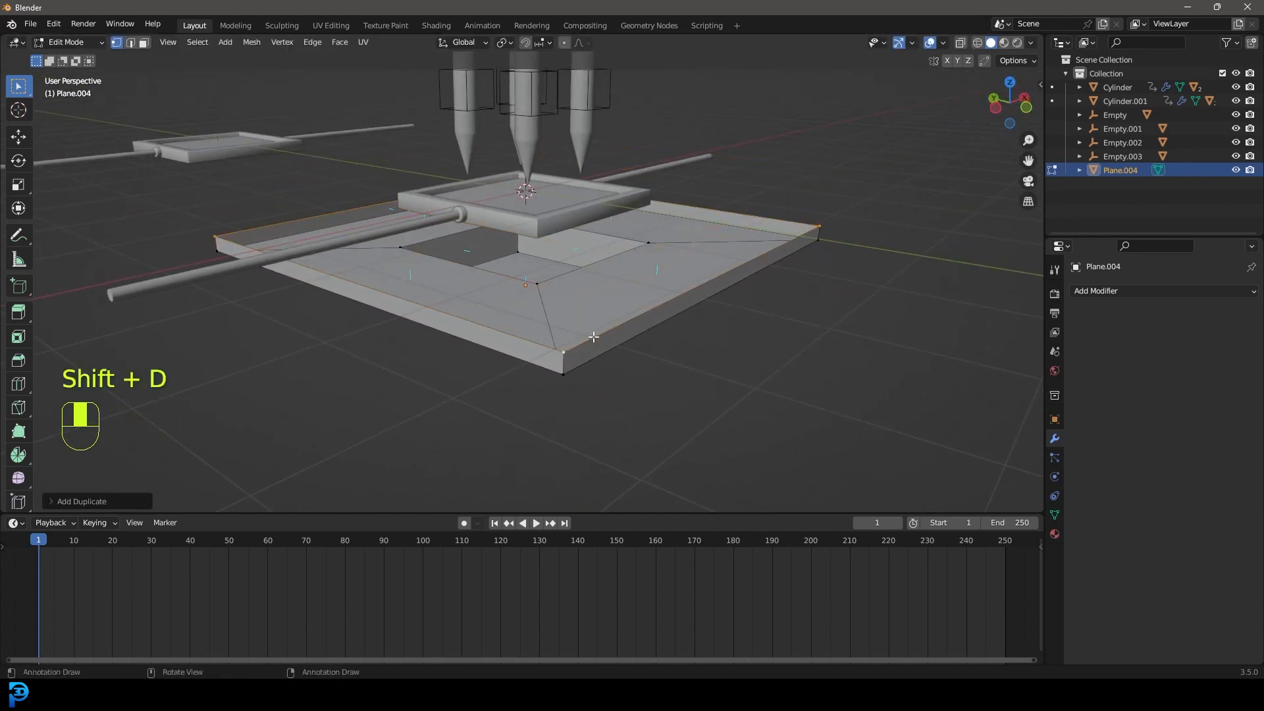
Step: Extrude the duplicated rim loop and scale it outward into a large floor surrounding the basin
middle_click_drag(586, 328, 629, 372)
key("e")
key("s")
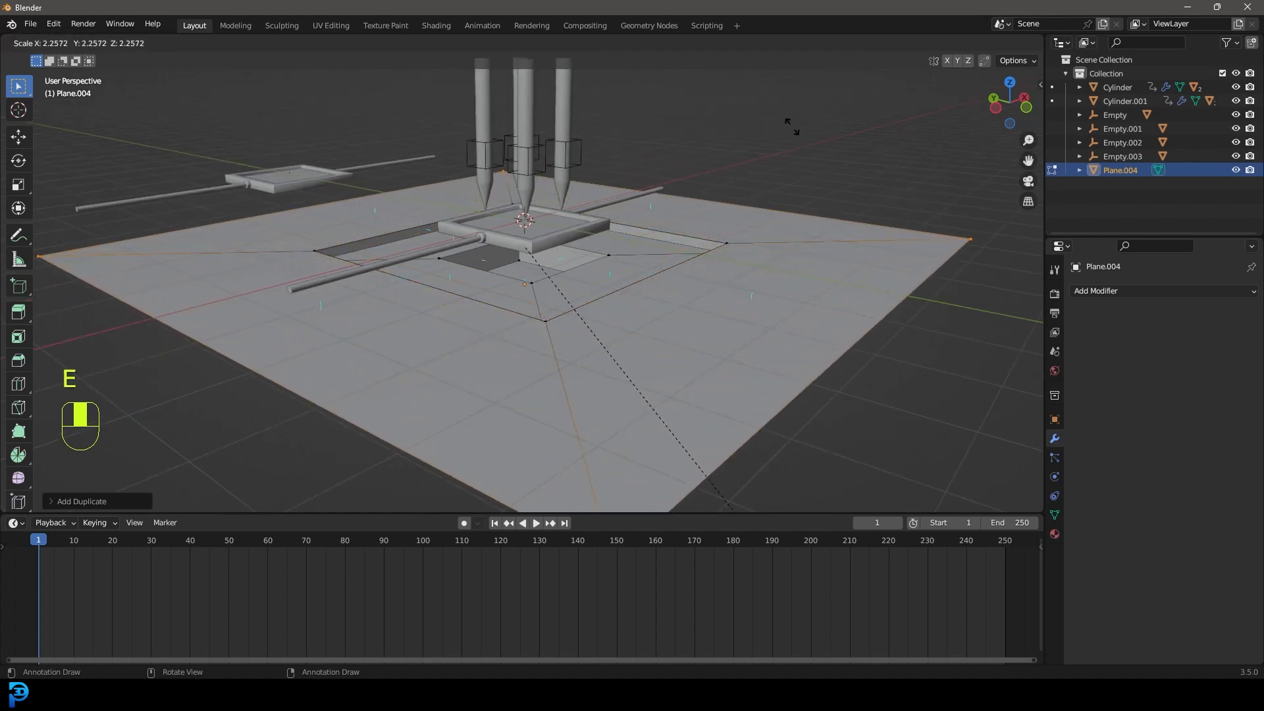
left_click(702, 224)
scroll(701, 224, "down", 3)
mouse_move(701, 224)
middle_mouse_down()
mouse_move(661, 180)
mouse_move(708, 206)
middle_mouse_up()
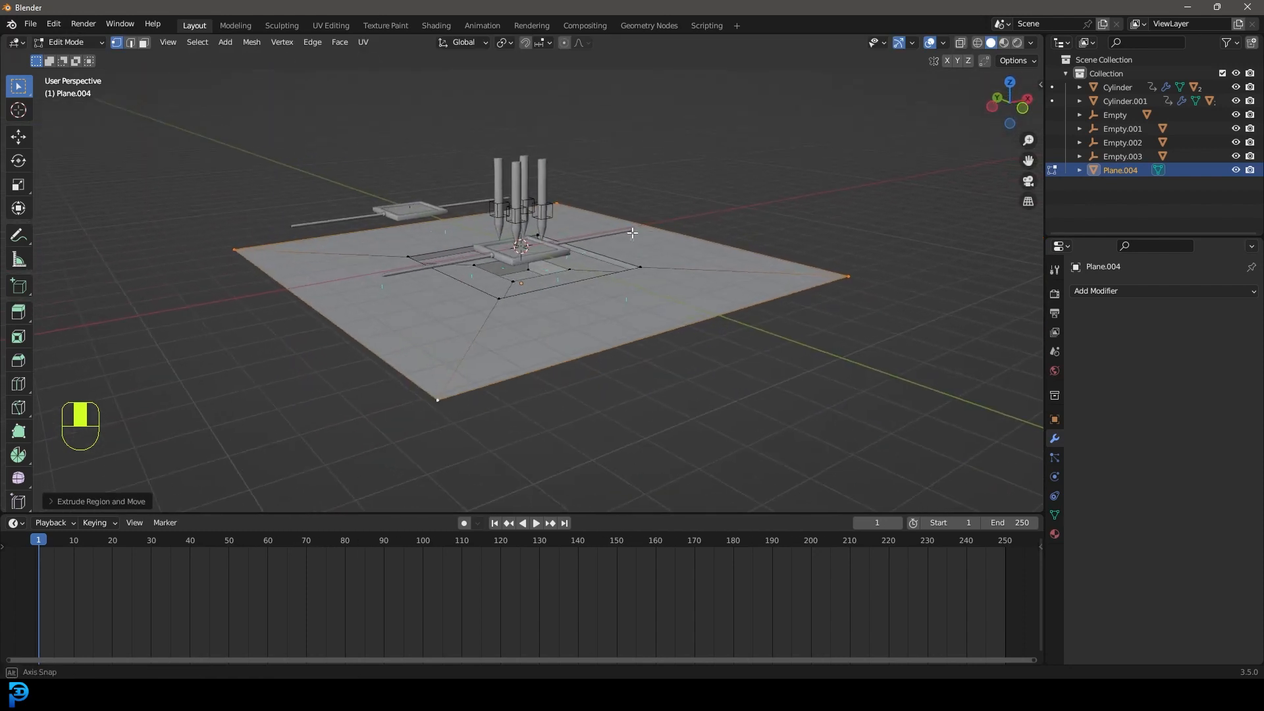
middle_click_drag(630, 231, 516, 217)
middle_click_drag(651, 219, 638, 262)
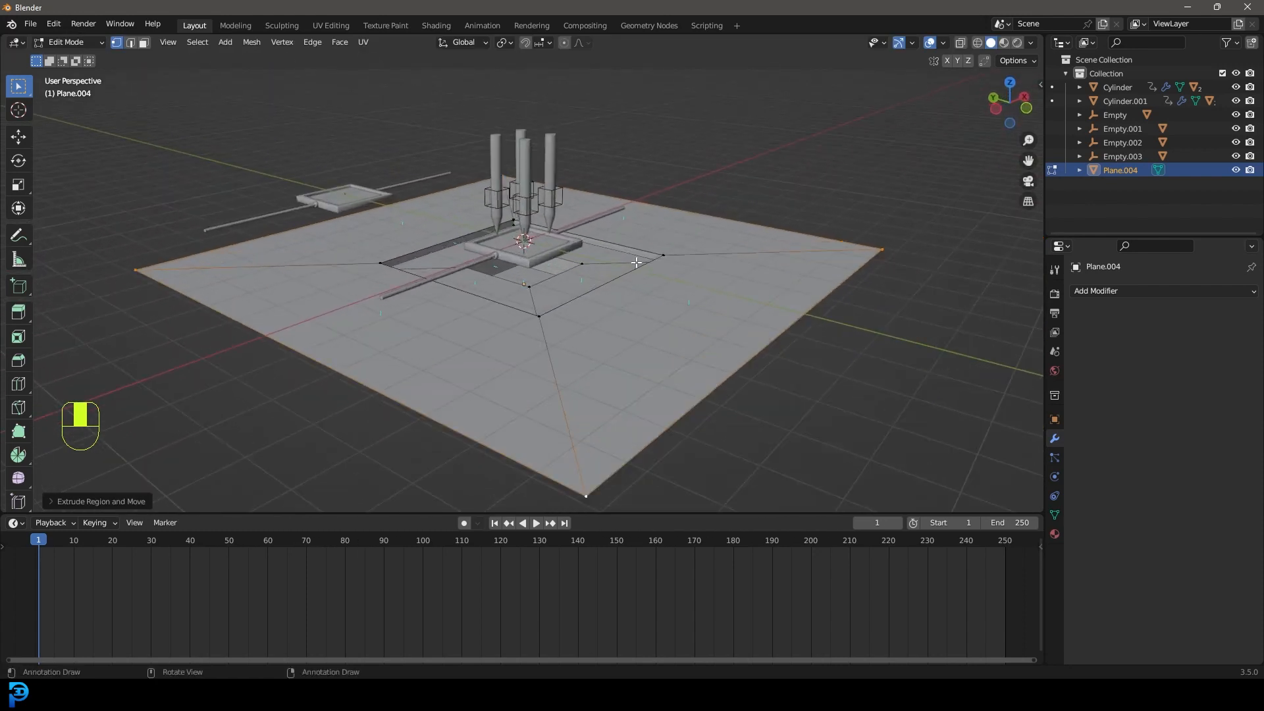
Step: Select the linked floor geometry, separate it from the basin into its own object, and return to Object Mode
key("ctrl+l")
key("g")
right_click(652, 220)
key("p")
left_click(610, 224)
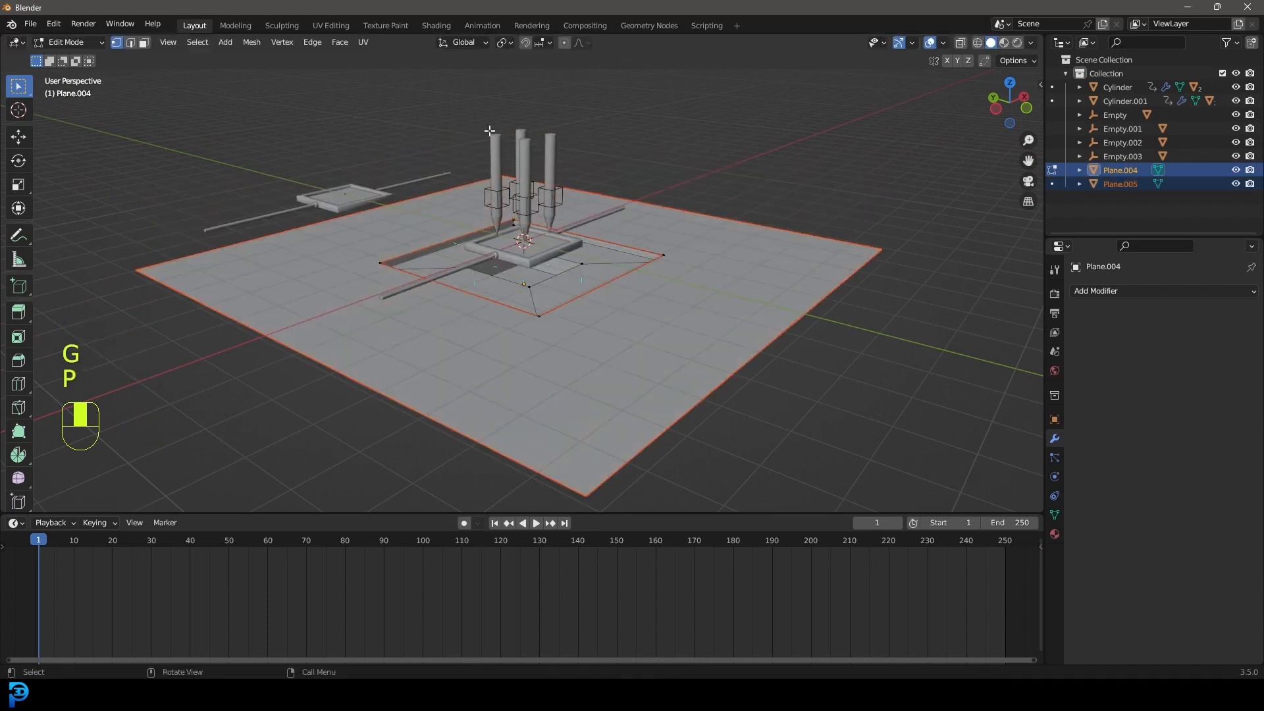
key("Tab")
key("alt+a")
Step: Bevel all edges of the recessed basin with four segments and a width of about 0.017 m, using wireframe shading, and return to solid shading
middle_click_drag(571, 179, 624, 275)
left_click(625, 275)
key("z")
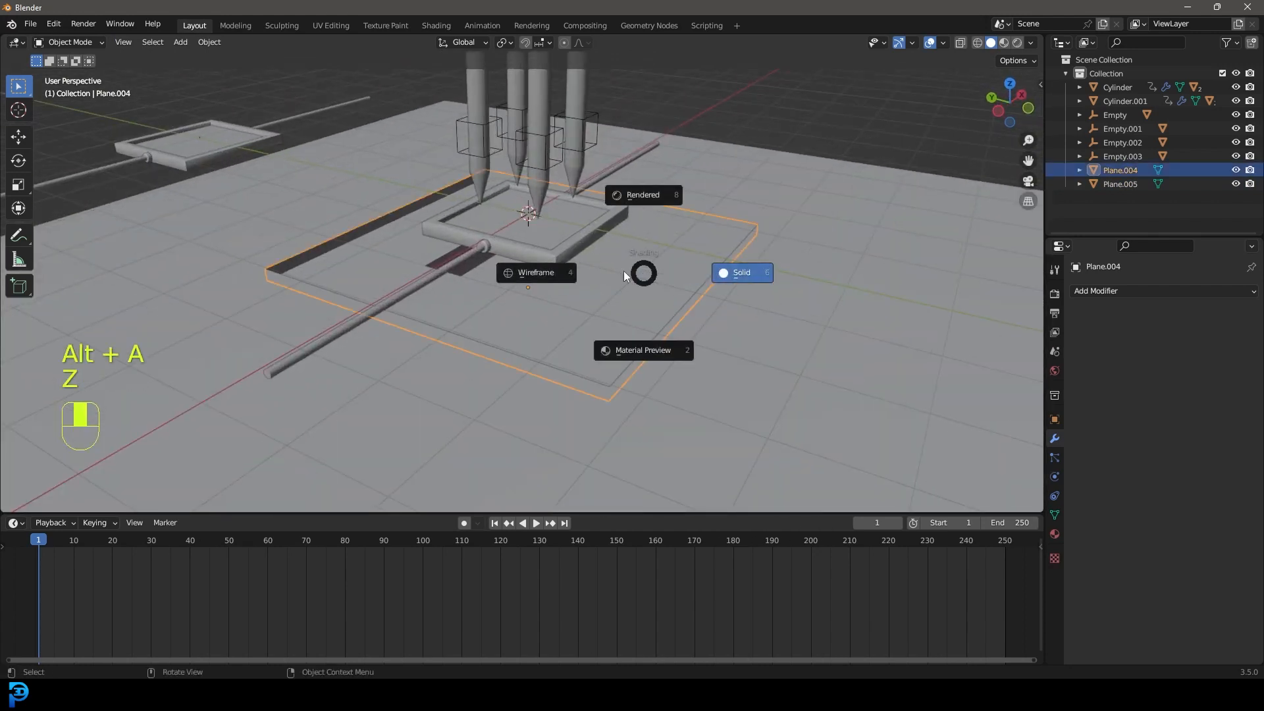
left_click(594, 280)
key("Tab")
key("a")
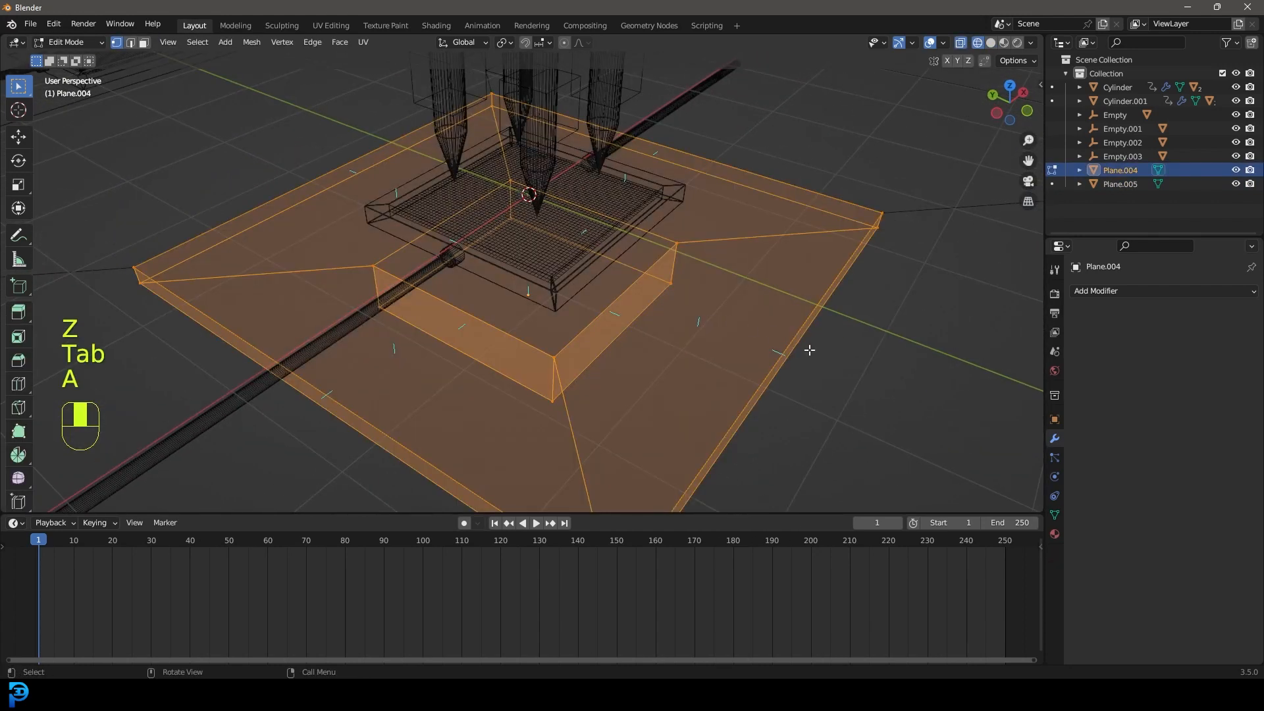
key("ctrl+b")
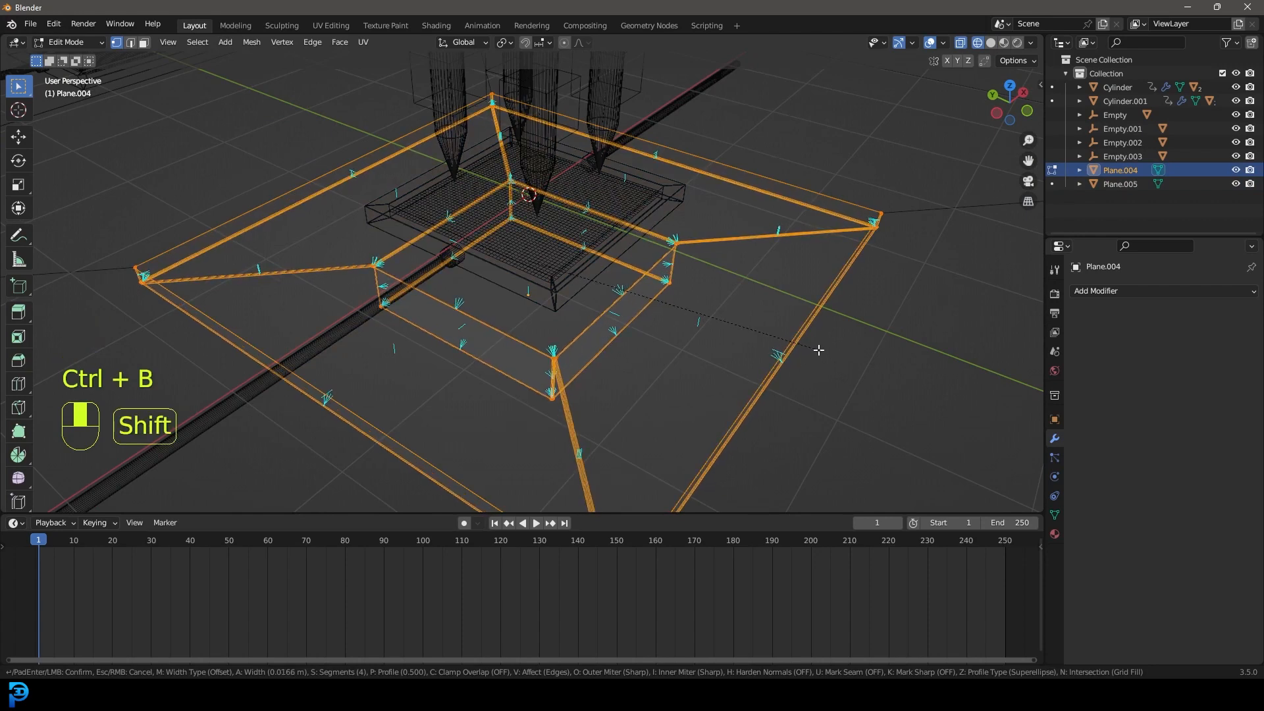
left_click(818, 350)
key("Tab")
key("z")
left_click(752, 283)
Step: Shade the beveled basin smooth and deselect everything
middle_click_drag(640, 265, 636, 244)
scroll(821, 220, "up", 4)
right_click(822, 223)
left_click(818, 221)
scroll(780, 255, "down", 4)
key("alt+a")
scroll(703, 291, "down", 3)
middle_click_drag(682, 294, 663, 321)
scroll(653, 302, "up", 5)
mouse_move(655, 301)
middle_mouse_down()
mouse_move(680, 268)
mouse_move(675, 308)
middle_mouse_up()
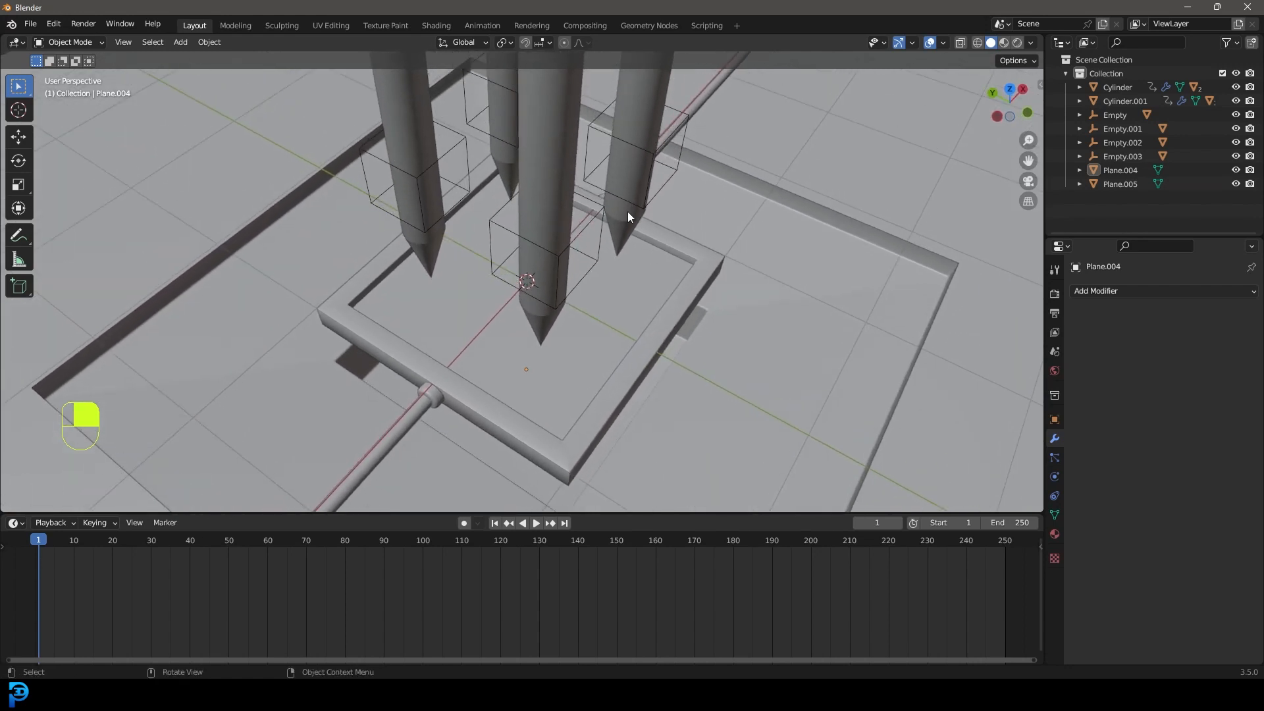
Step: Add a camera, look through it and move it back along its local Z axis to about X -3.58, Y -2.56, Z 5.3 m
key("shift+a")
left_click(595, 416)
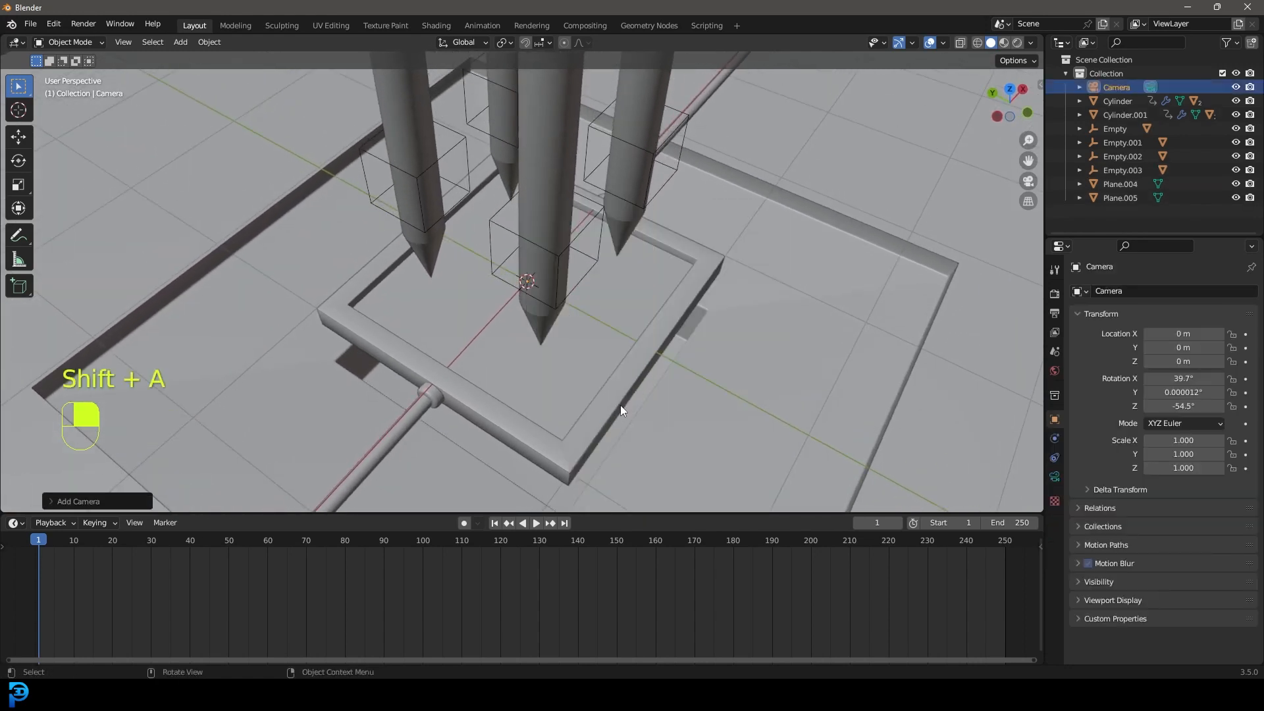
key("KP_0")
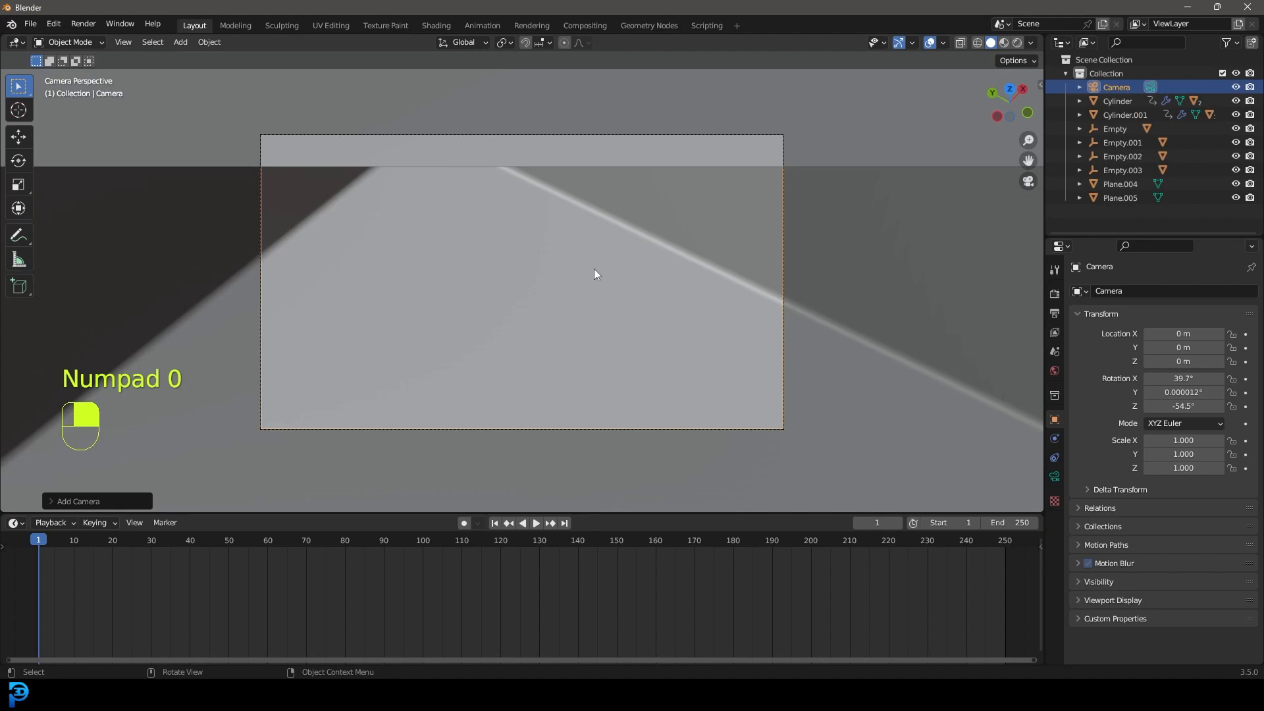
key("g")
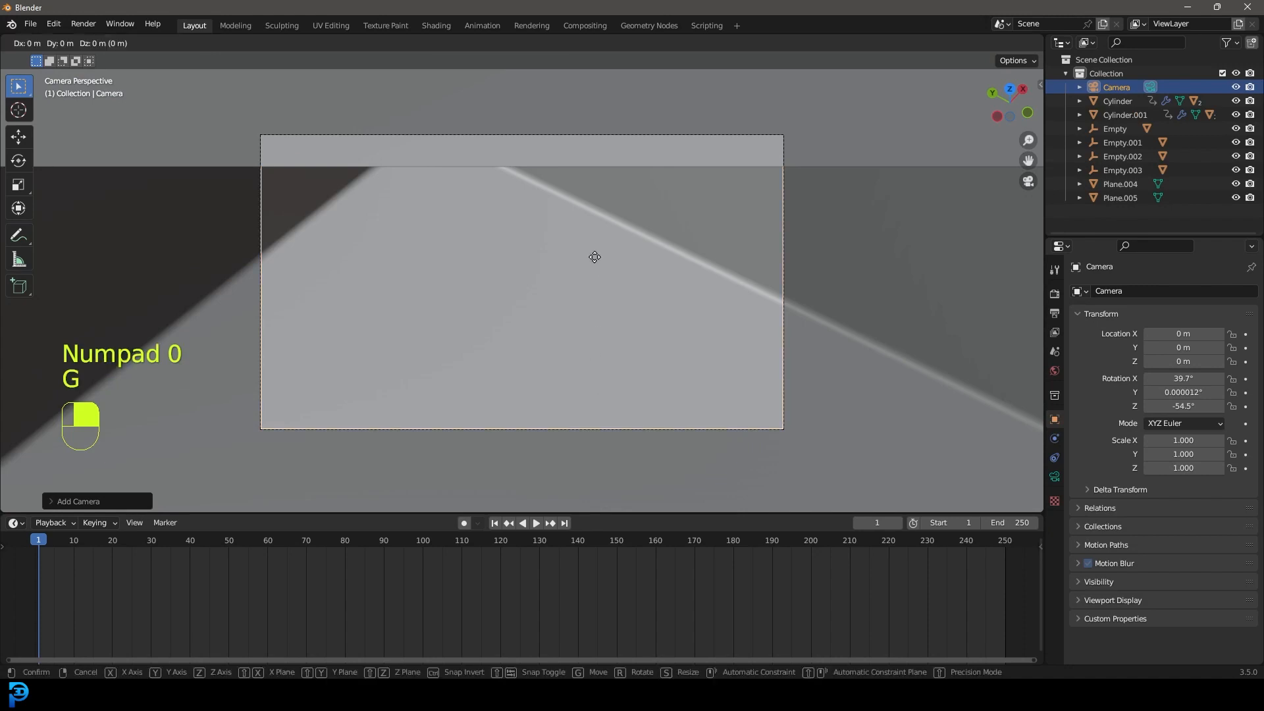
key("z")
key("z")
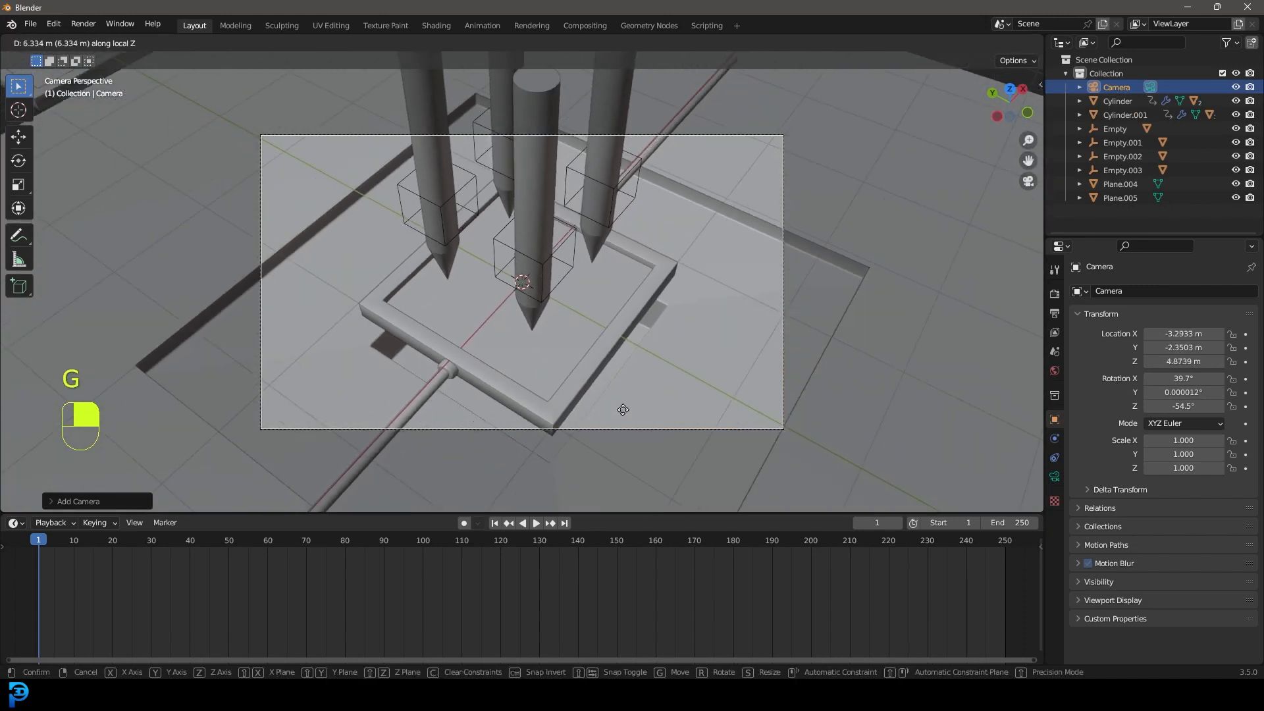
left_click(620, 421)
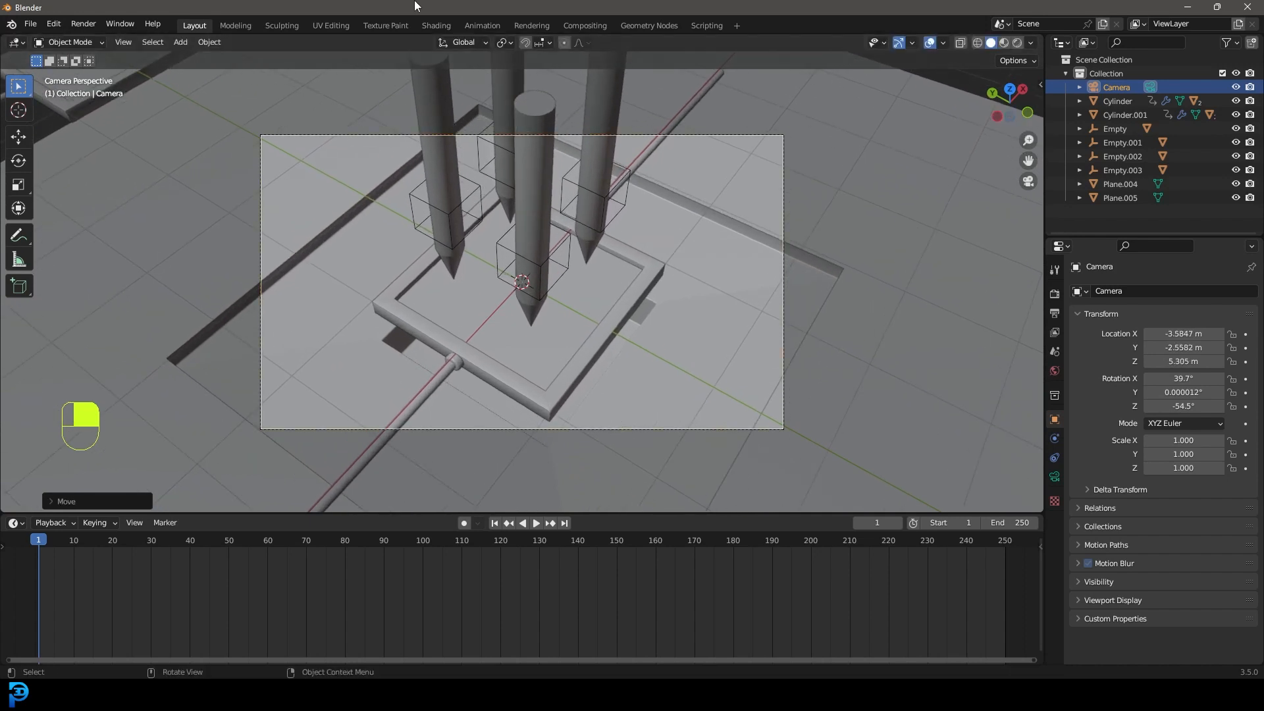
Step: Switch the camera lens type to Orthographic with an orthographic scale of 4.1
left_click(1056, 476)
left_click(1195, 334)
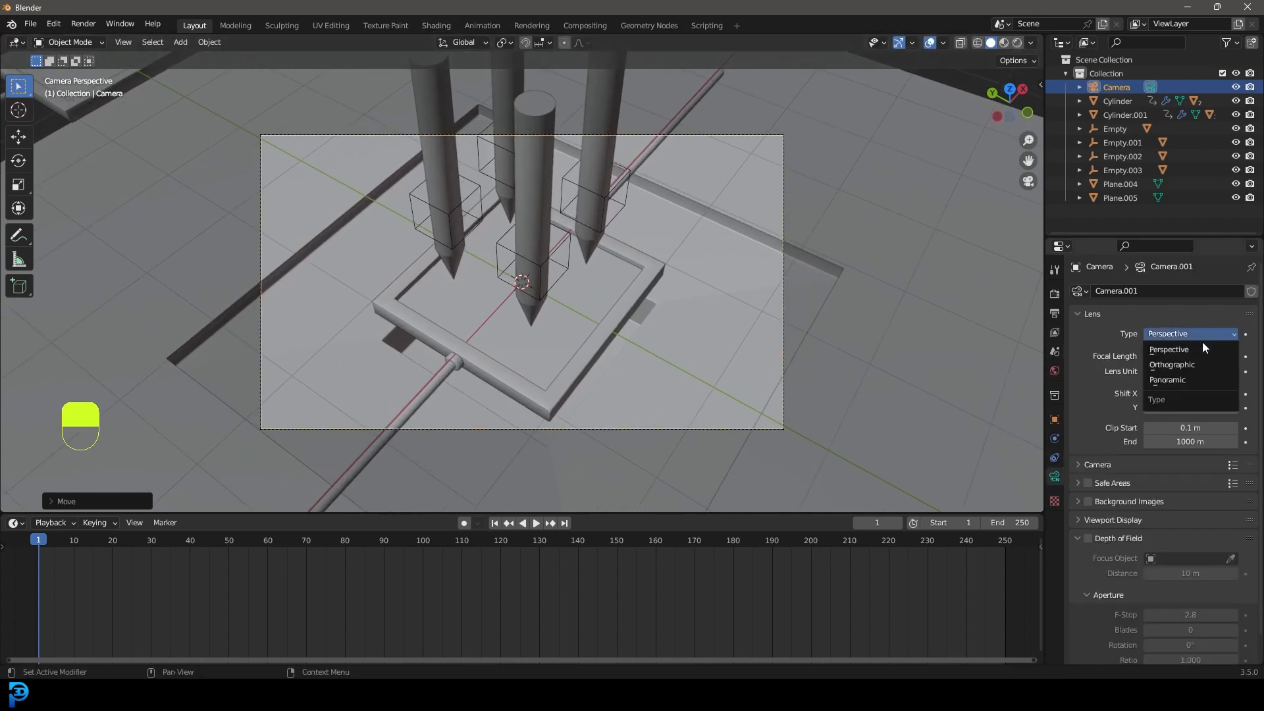
left_click(1192, 368)
mouse_move(1174, 356)
left_mouse_down()
mouse_move(1123, 356)
mouse_move(1152, 356)
left_mouse_up()
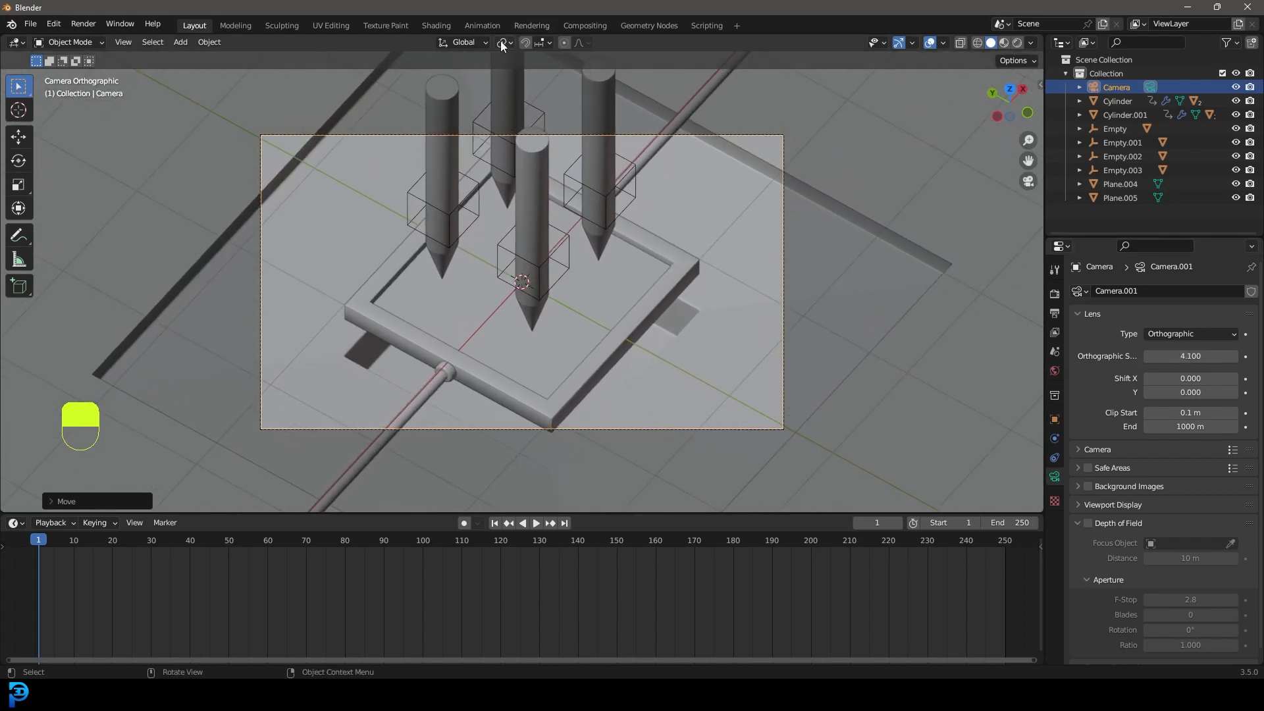
Step: Set the transform pivot point to the 3D Cursor and rotate the camera around it to a flatter viewing angle on the tray
left_click(502, 43)
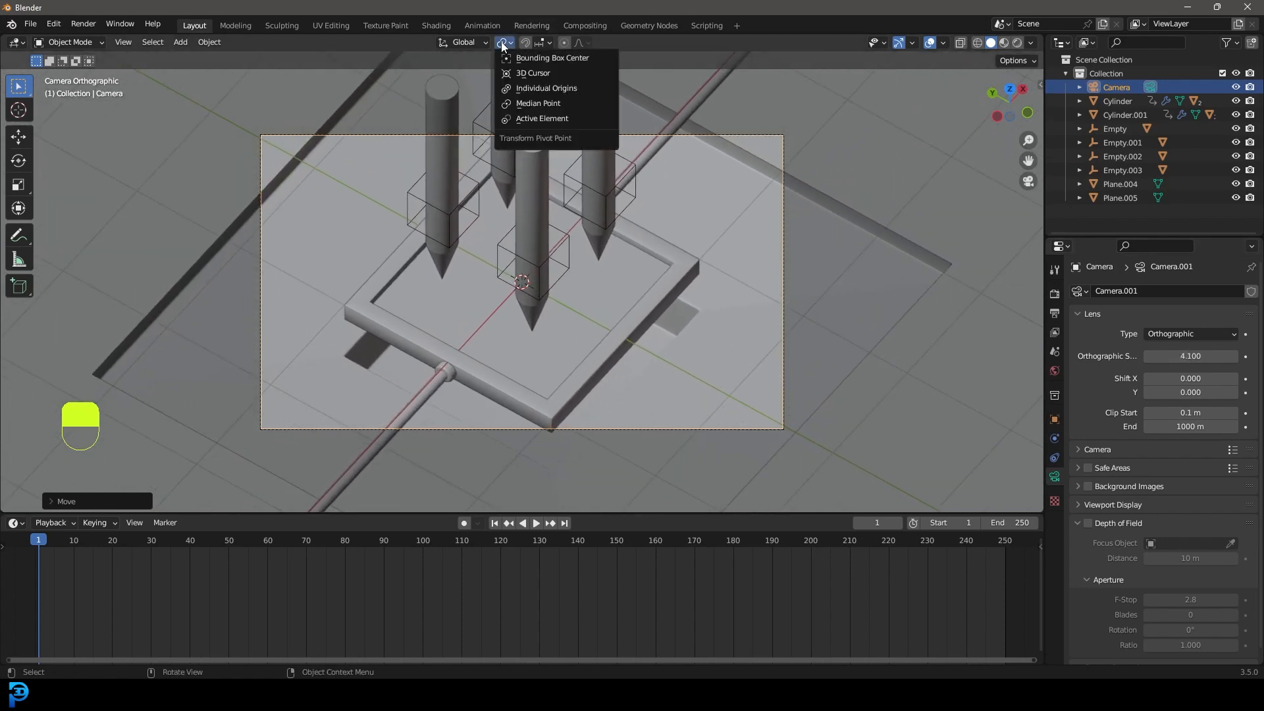
left_click(540, 75)
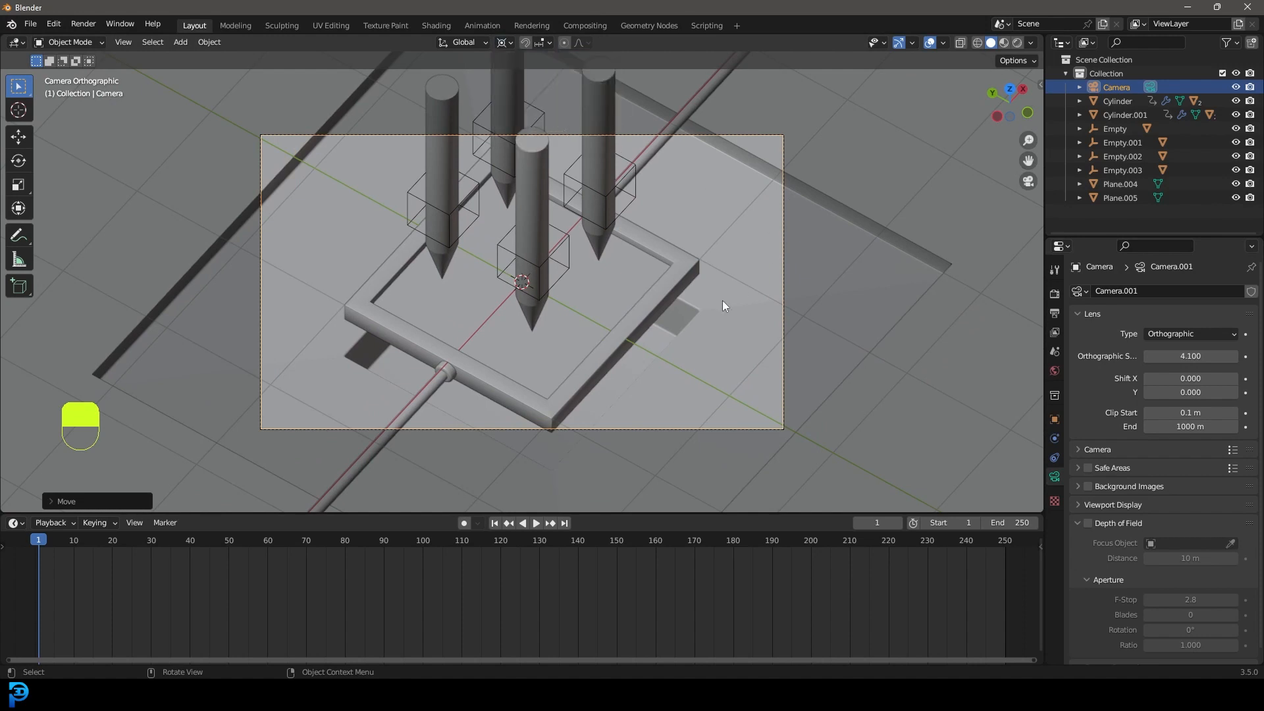
key("r")
key("r")
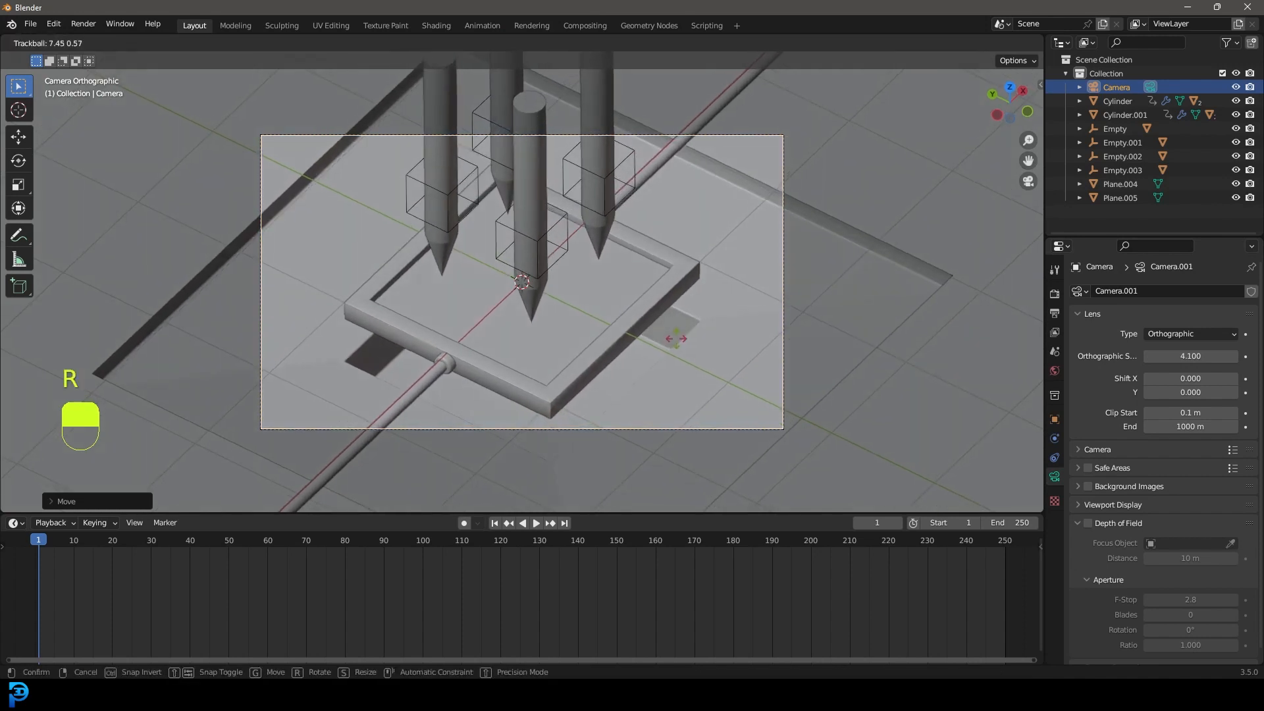
left_click(674, 346)
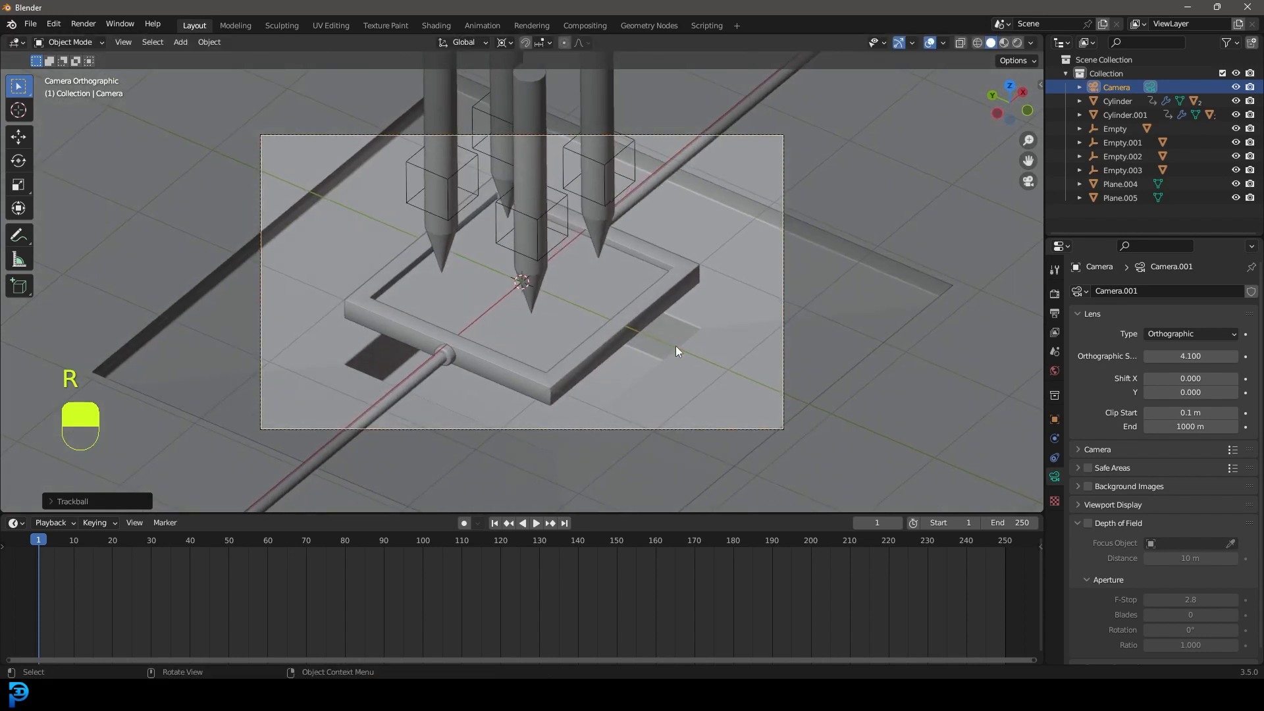
key("r")
left_click(783, 302)
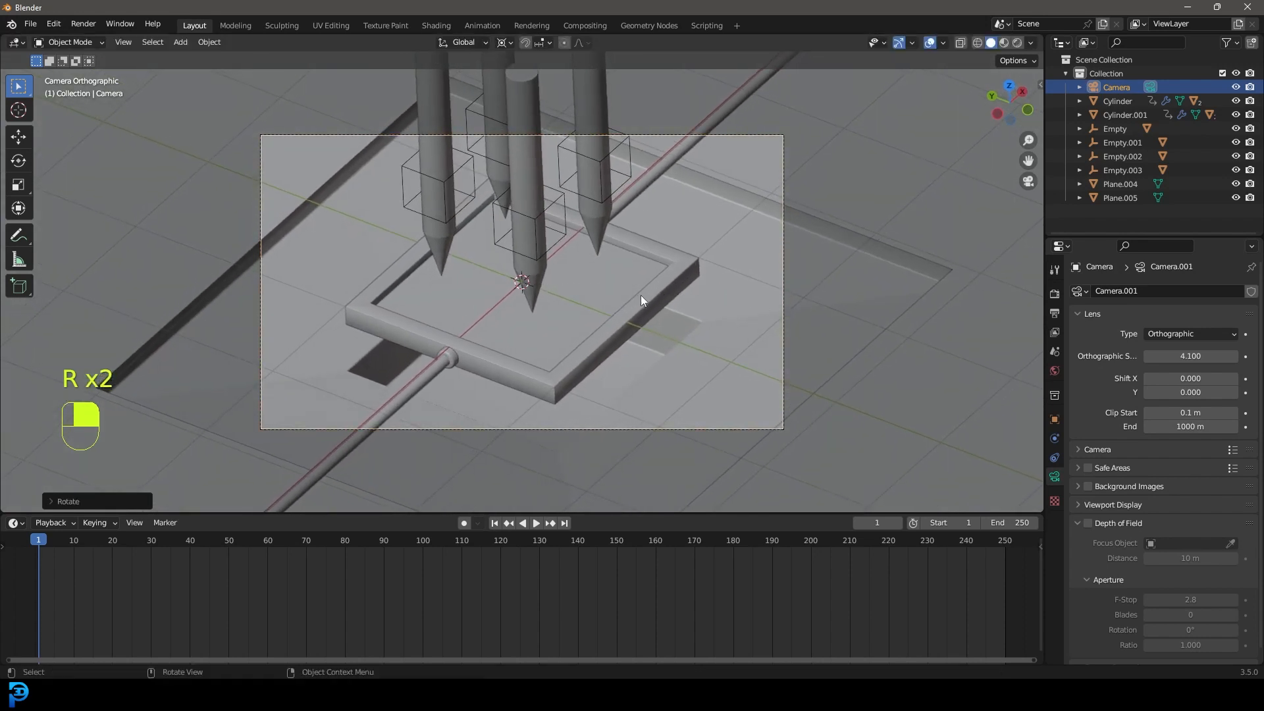
key("g")
right_click(1036, 336)
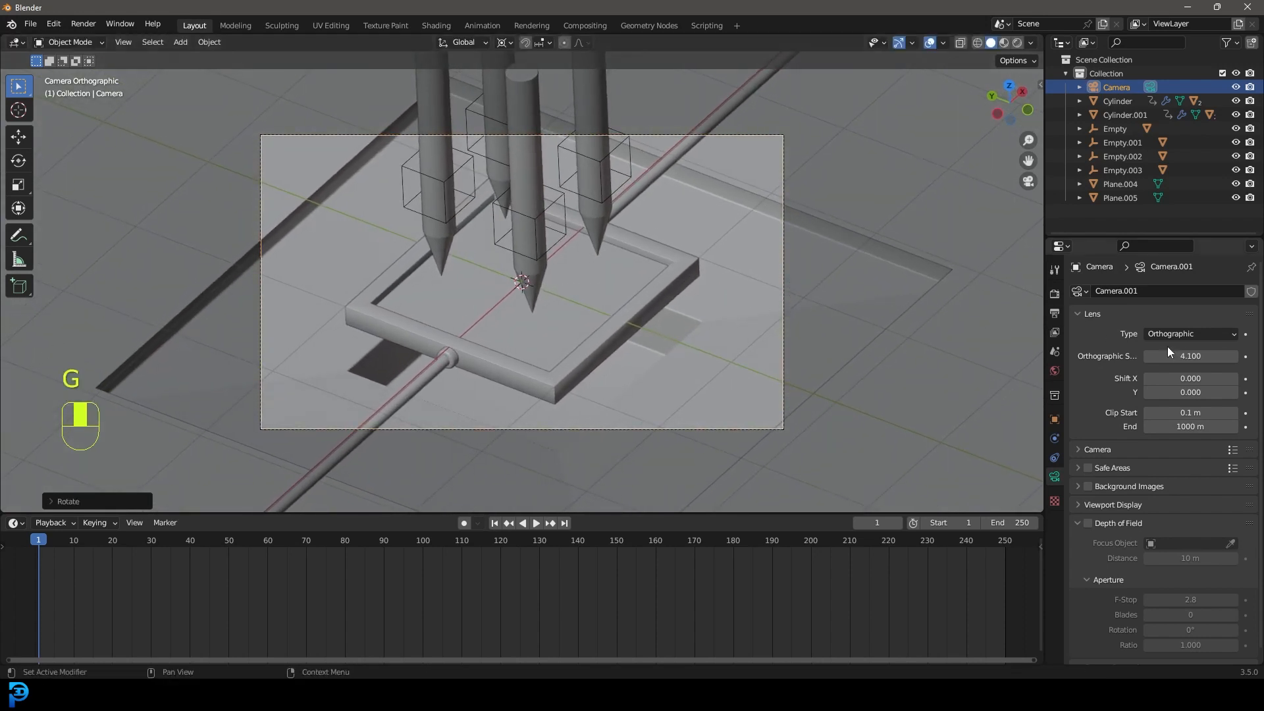
Step: Set the orthographic scale to 5 and reframe the tray by rotating the camera about the global Z axis and shifting it slightly
left_click_drag(1191, 356, 1220, 356)
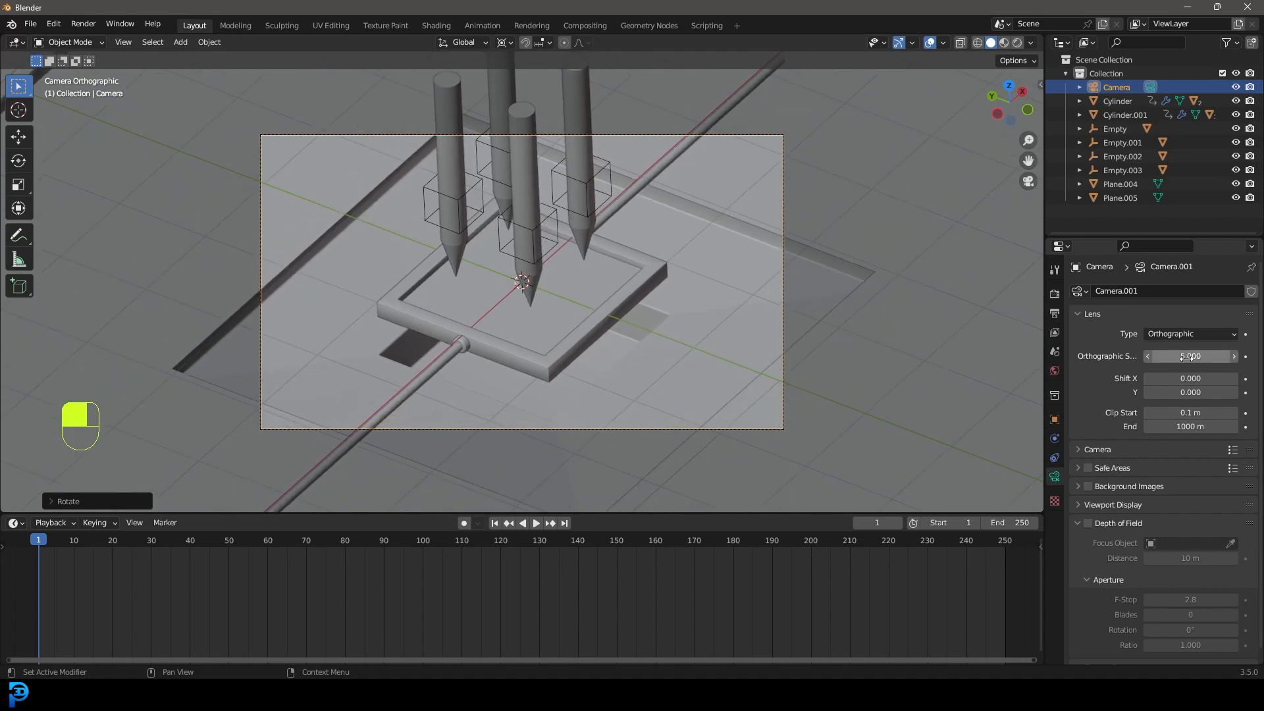
key("r")
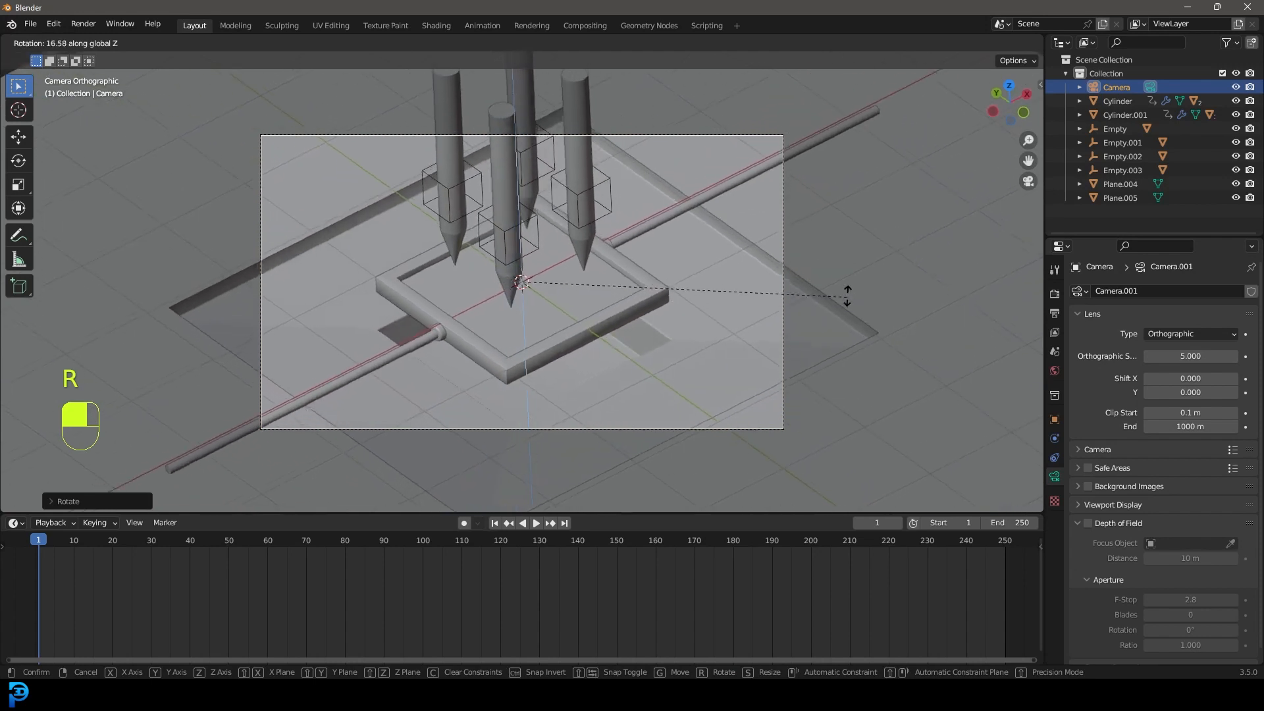
left_click(838, 259)
key("g")
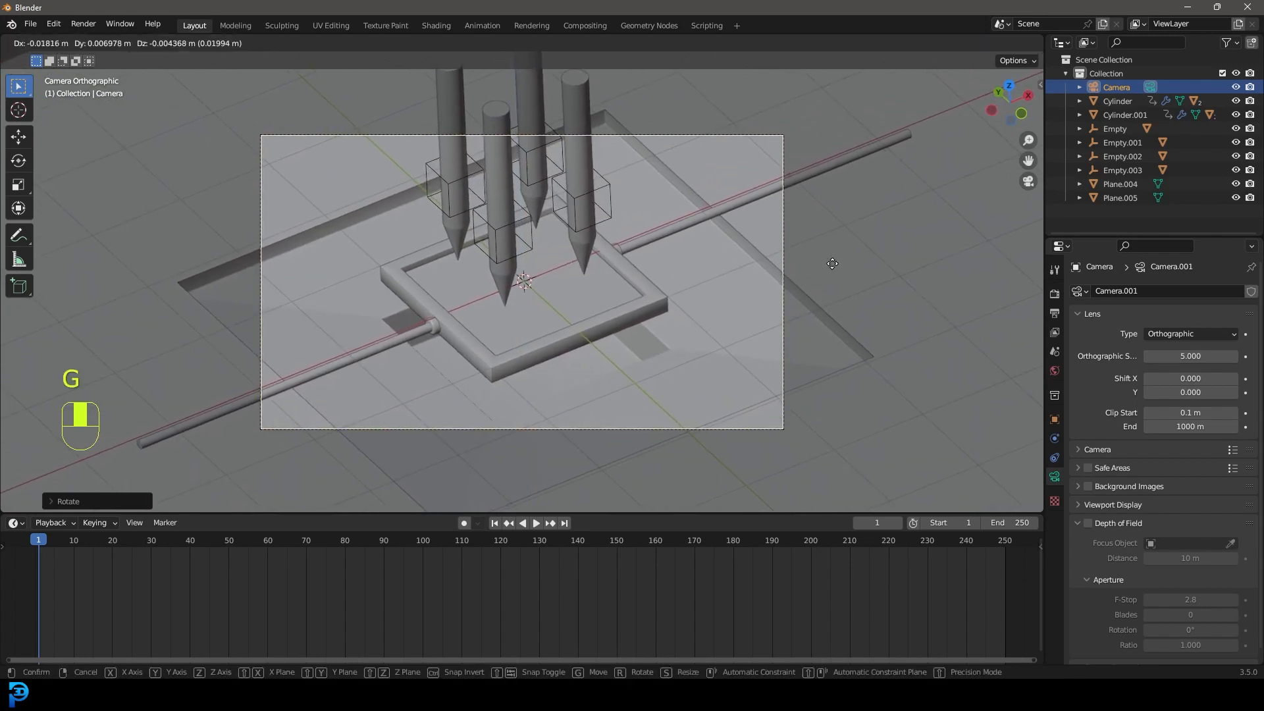
left_click(825, 262)
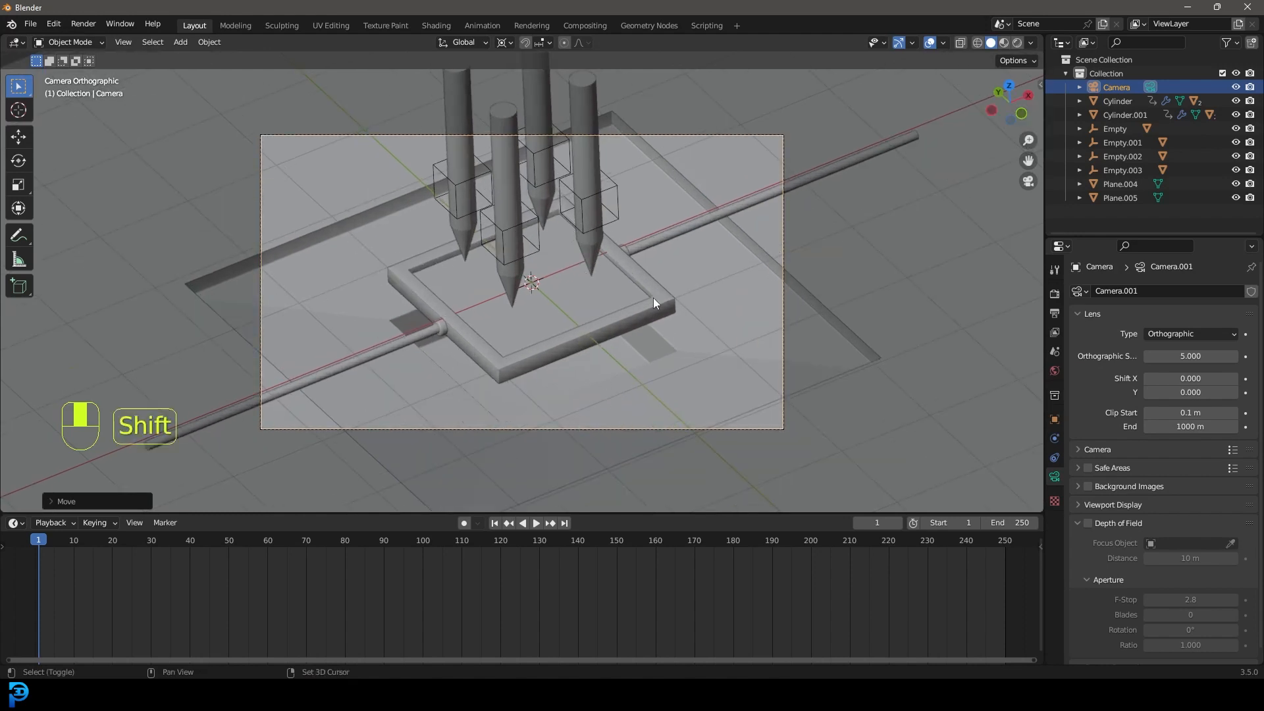
Step: Play the animation from the first frame and set the scene's end frame to 200
key("shift+Left")
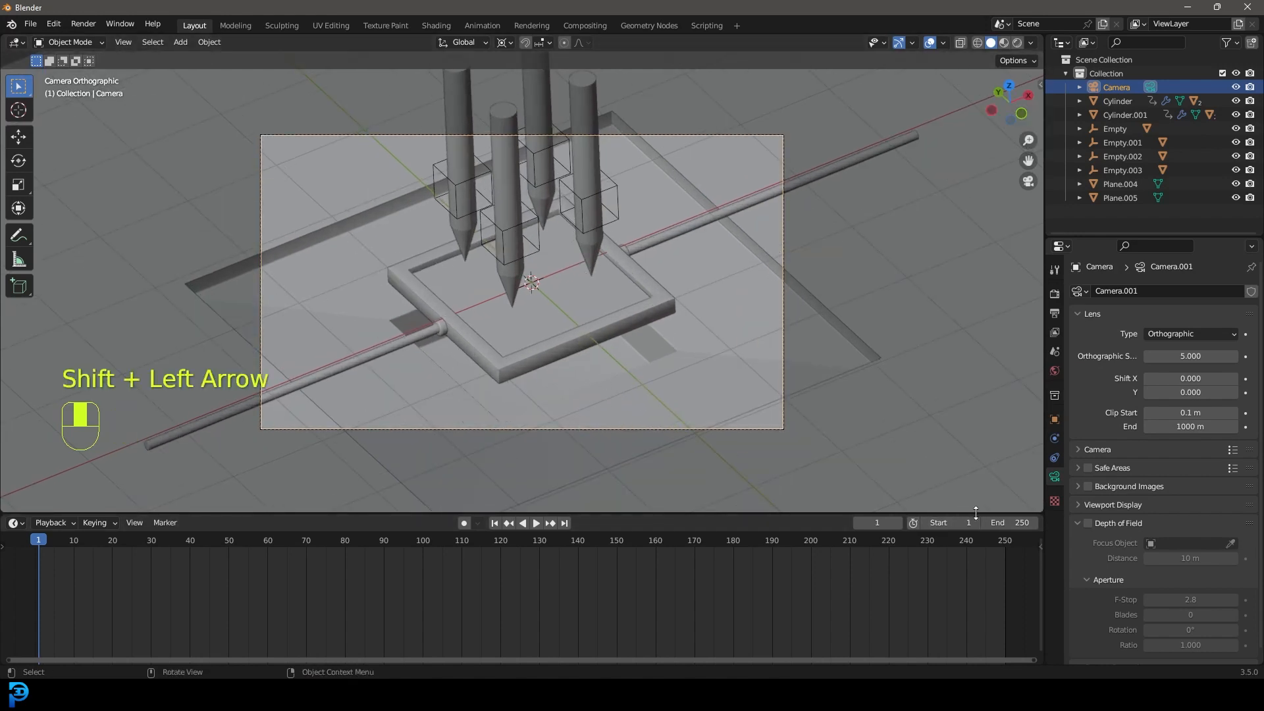
key("space")
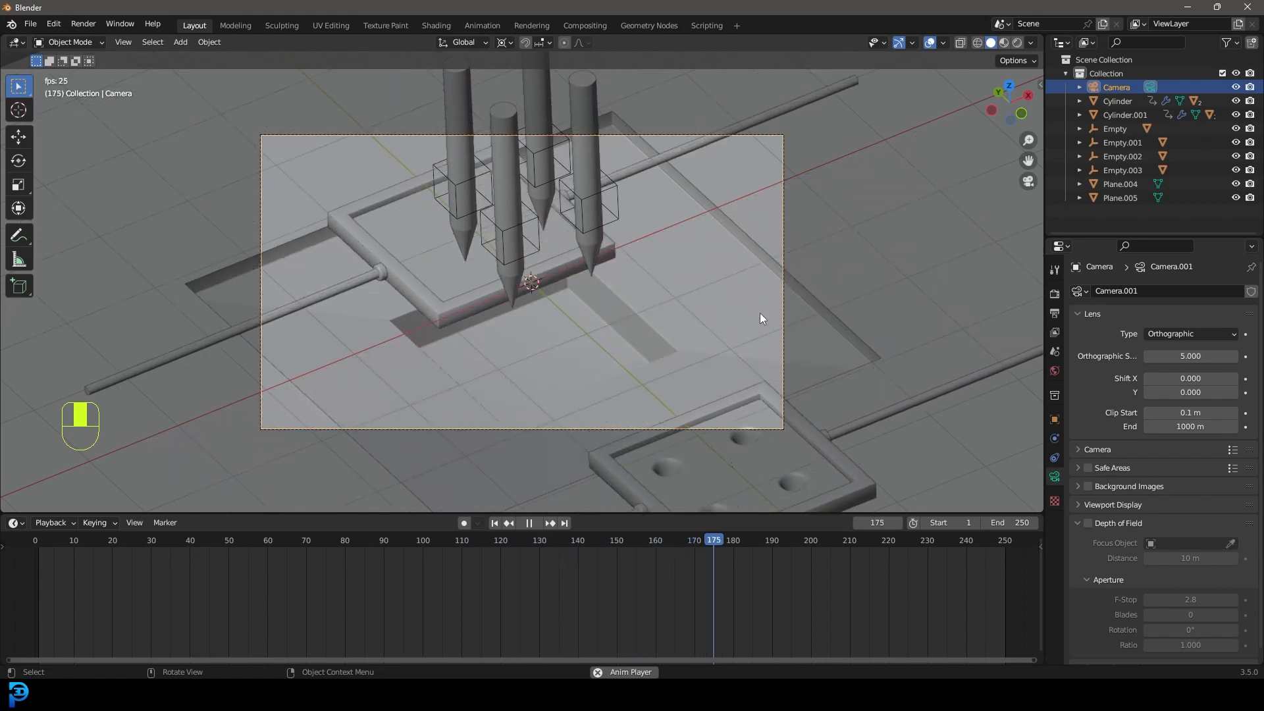
key("space")
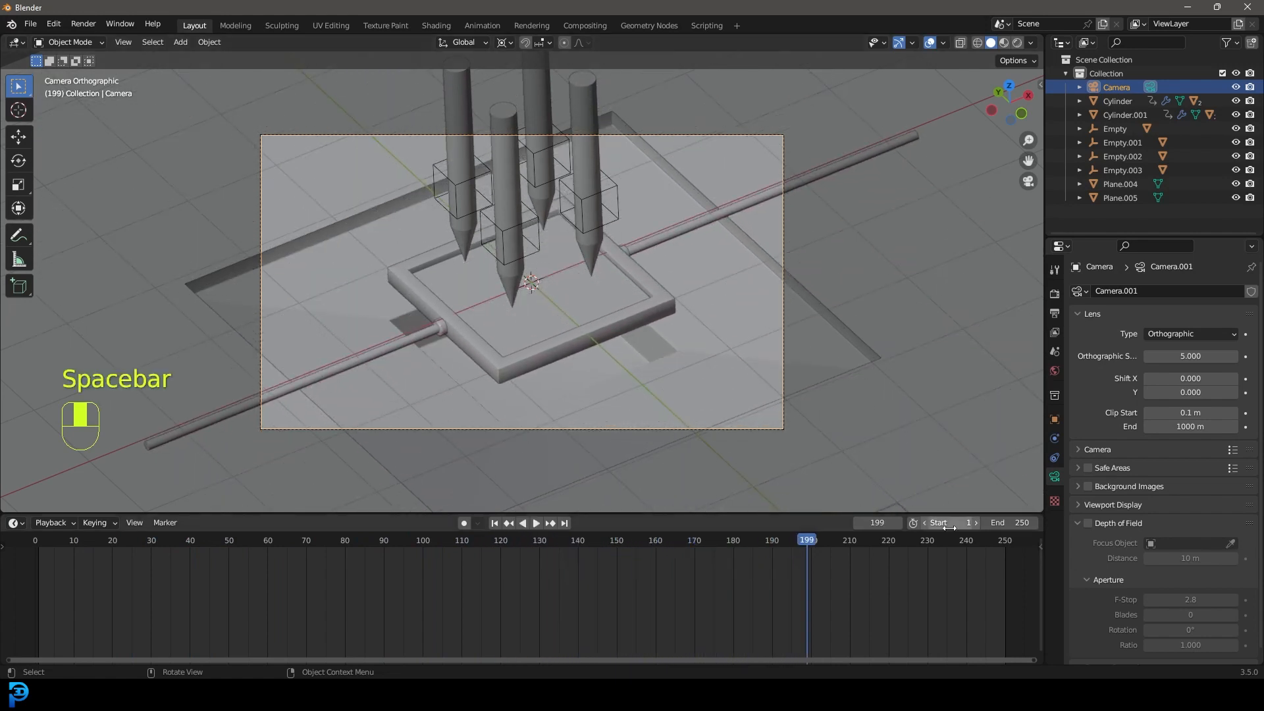
left_click(1012, 525)
type("200")
key("Return")
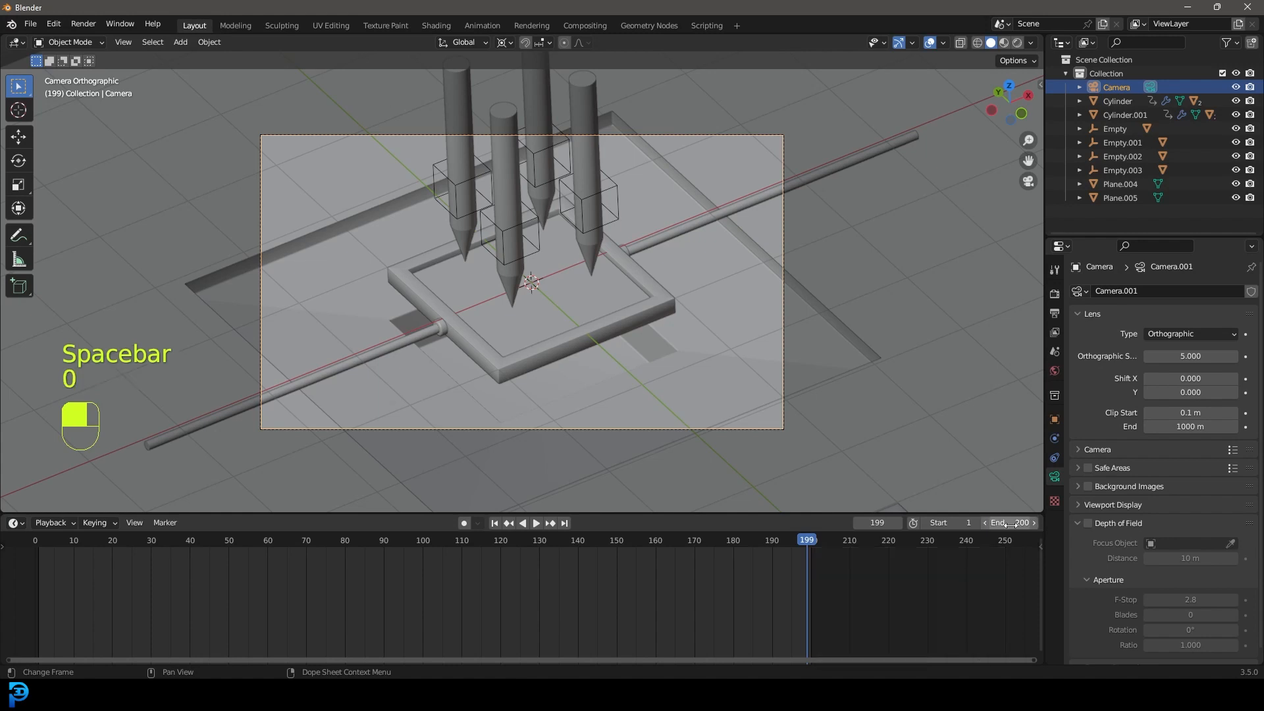
Step: Select the tray's inner plane, expand its Dynamic Paint cache settings and set the canvas surface's end frame to 200
left_click_drag(823, 539, 93, 541)
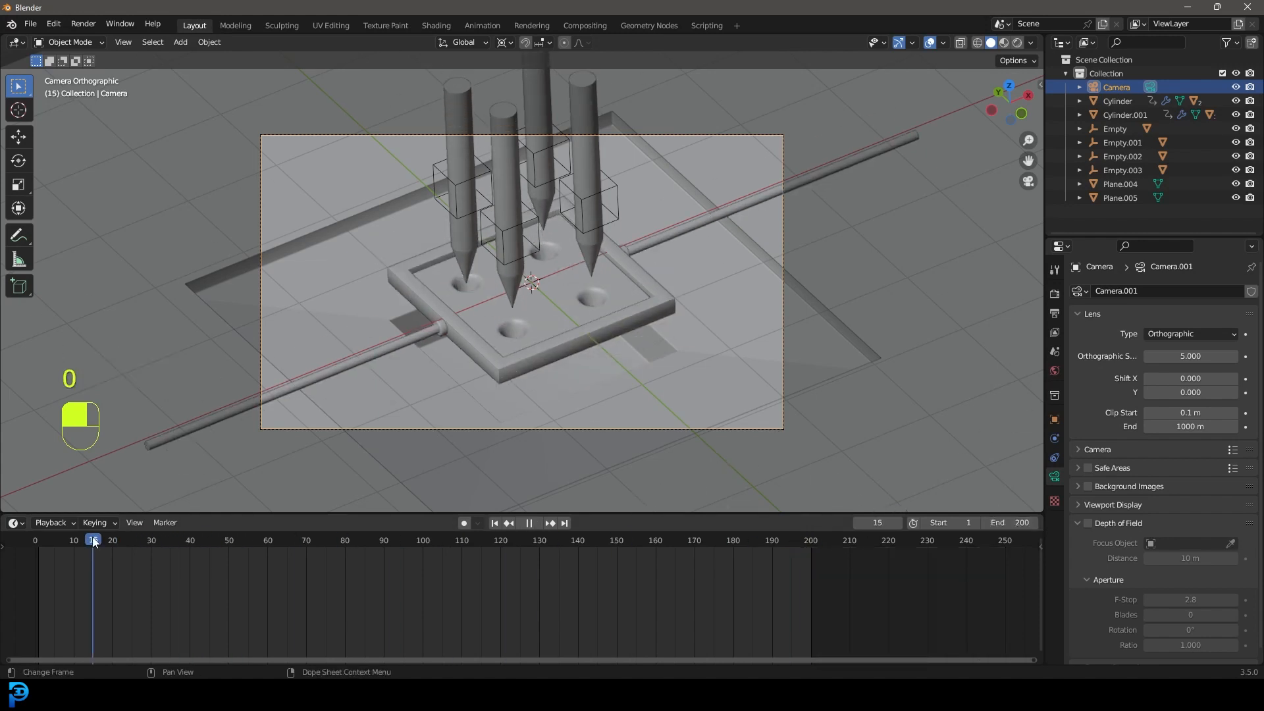
left_click(561, 287)
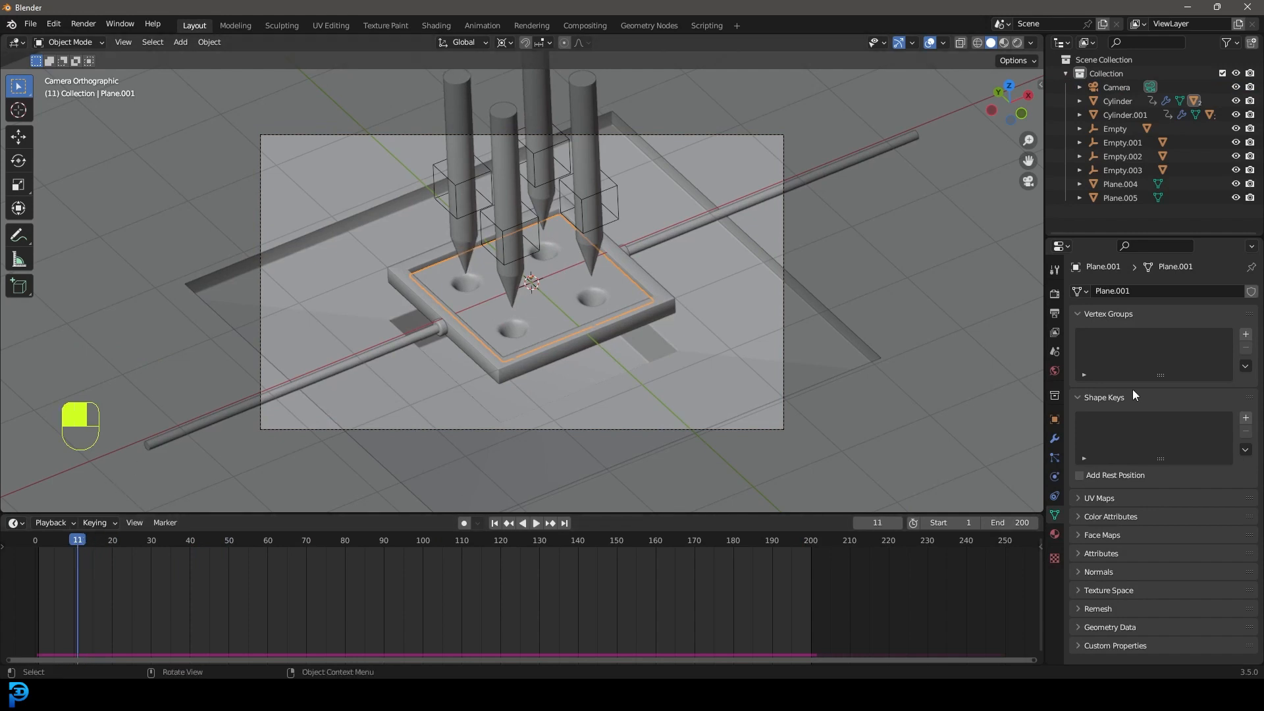
left_click(1053, 473)
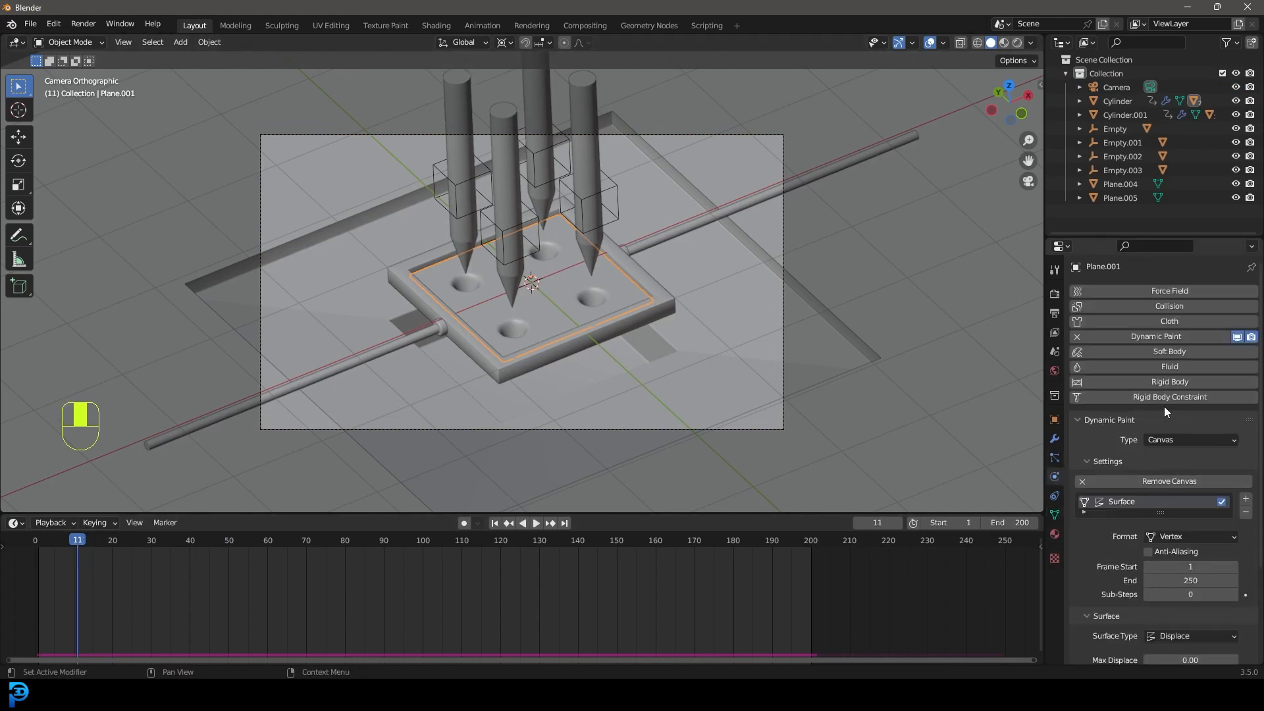
scroll(1163, 412, "down", 4)
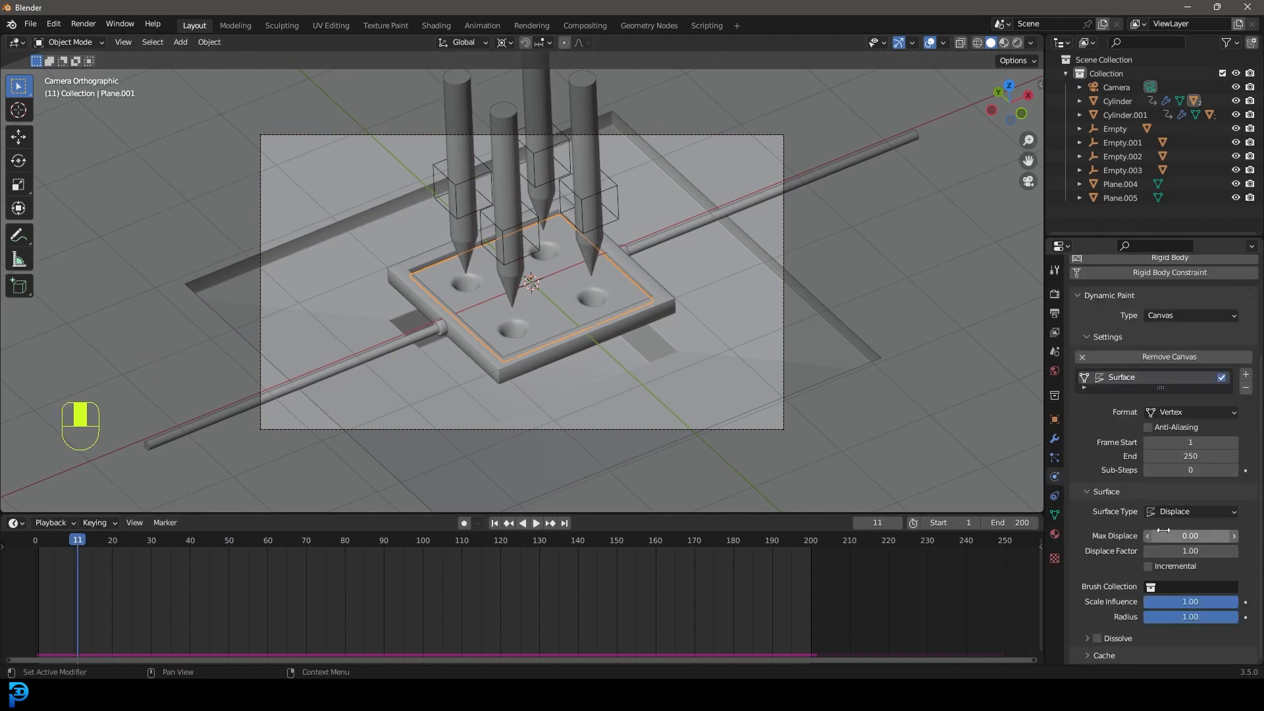
left_click(1093, 656)
scroll(1159, 603, "down", 5)
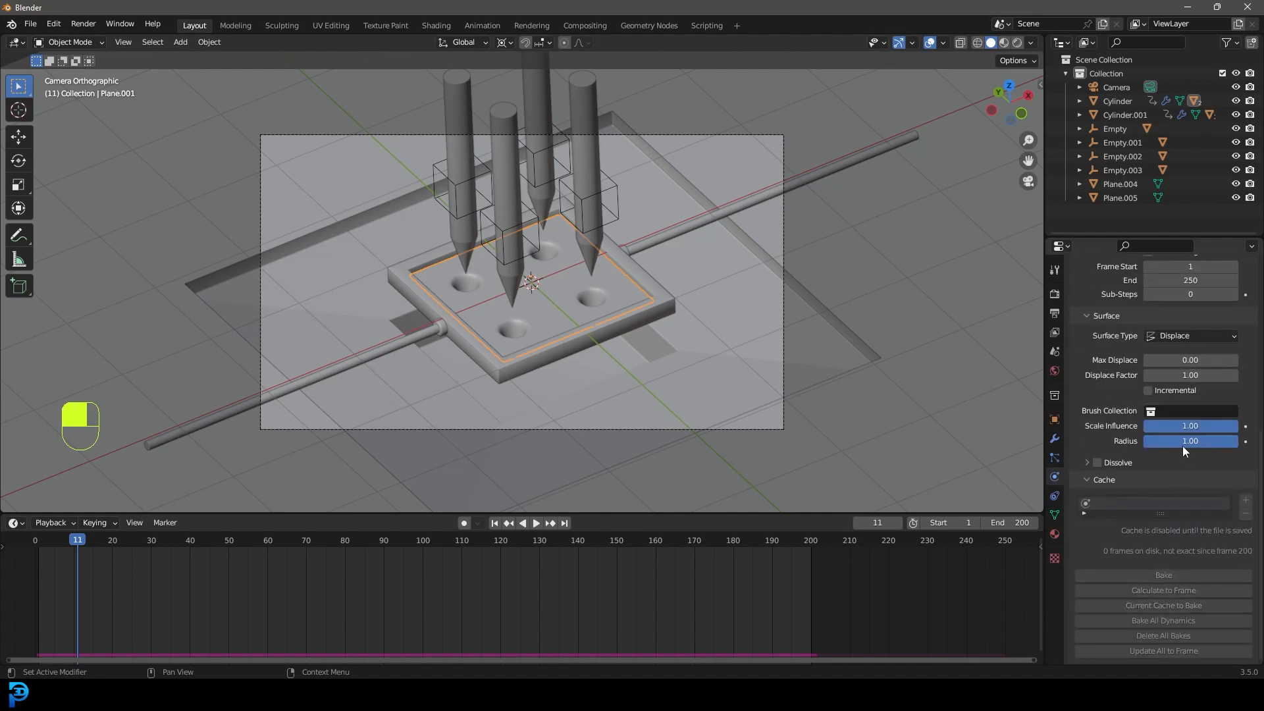
scroll(1175, 320, "up", 1)
scroll(1155, 303, "up", 1)
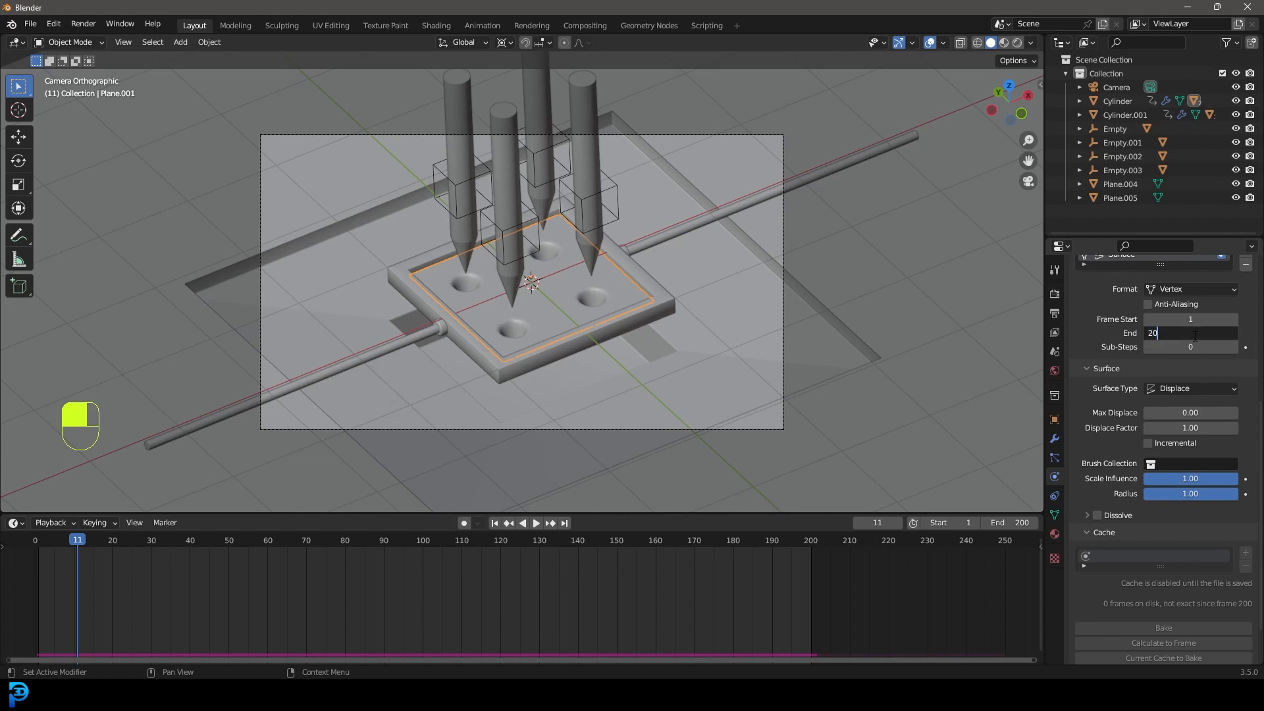
type("0")
key("Return")
scroll(1212, 350, "down", 2)
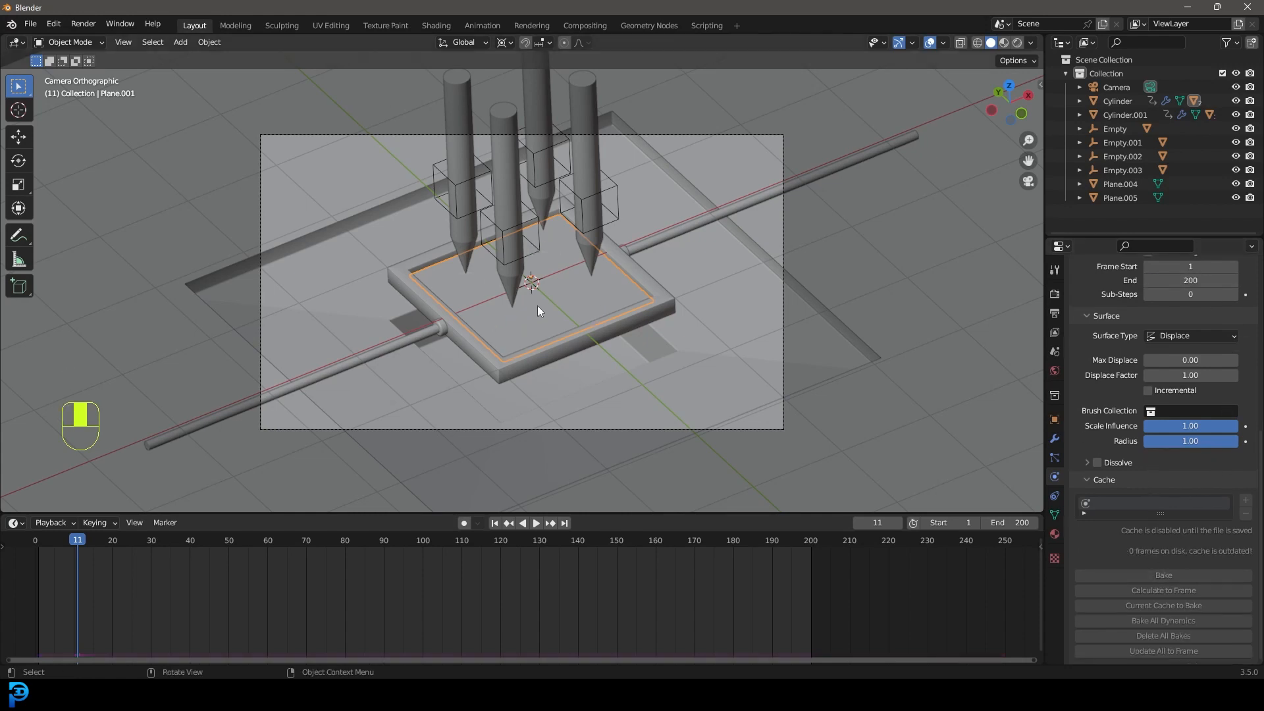
Step: Review the inner plane's Dynamic Paint cache options and play the animation from the first frame with everything deselected
scroll(554, 298, "down", 4)
key("shift+Left")
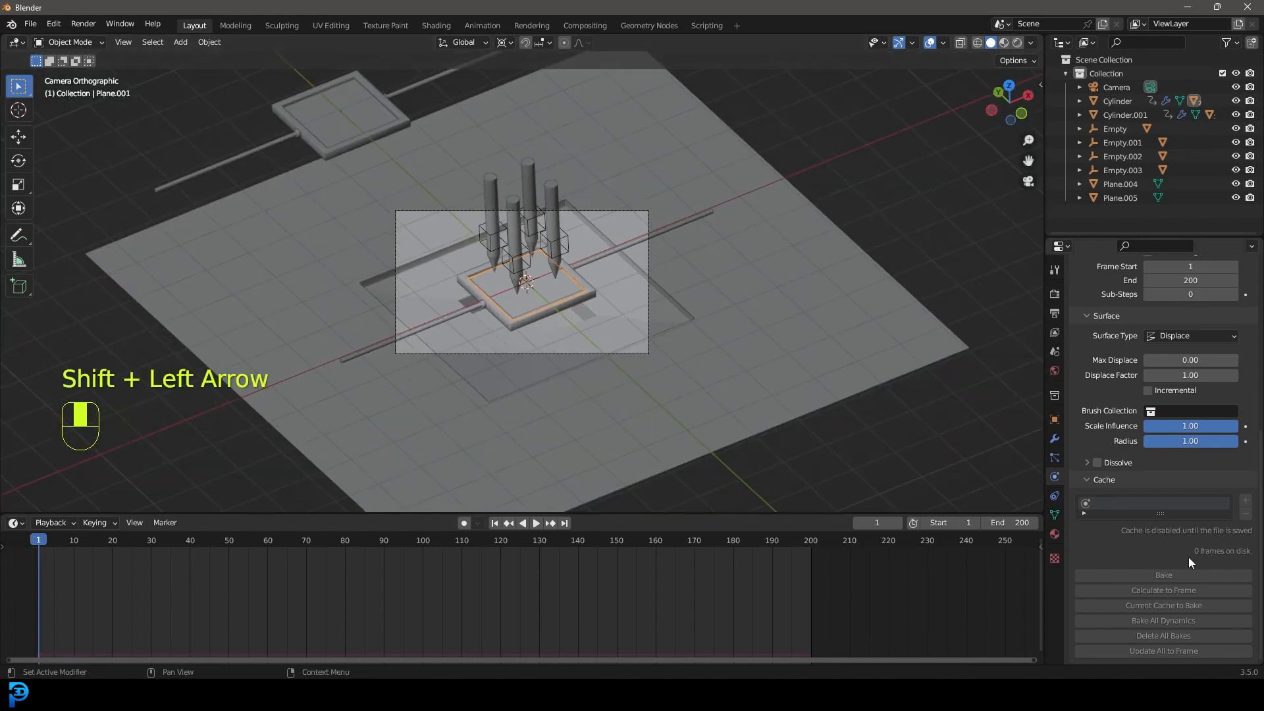
scroll(1159, 369, "up", 6)
scroll(1169, 384, "down", 5)
scroll(721, 301, "up", 4)
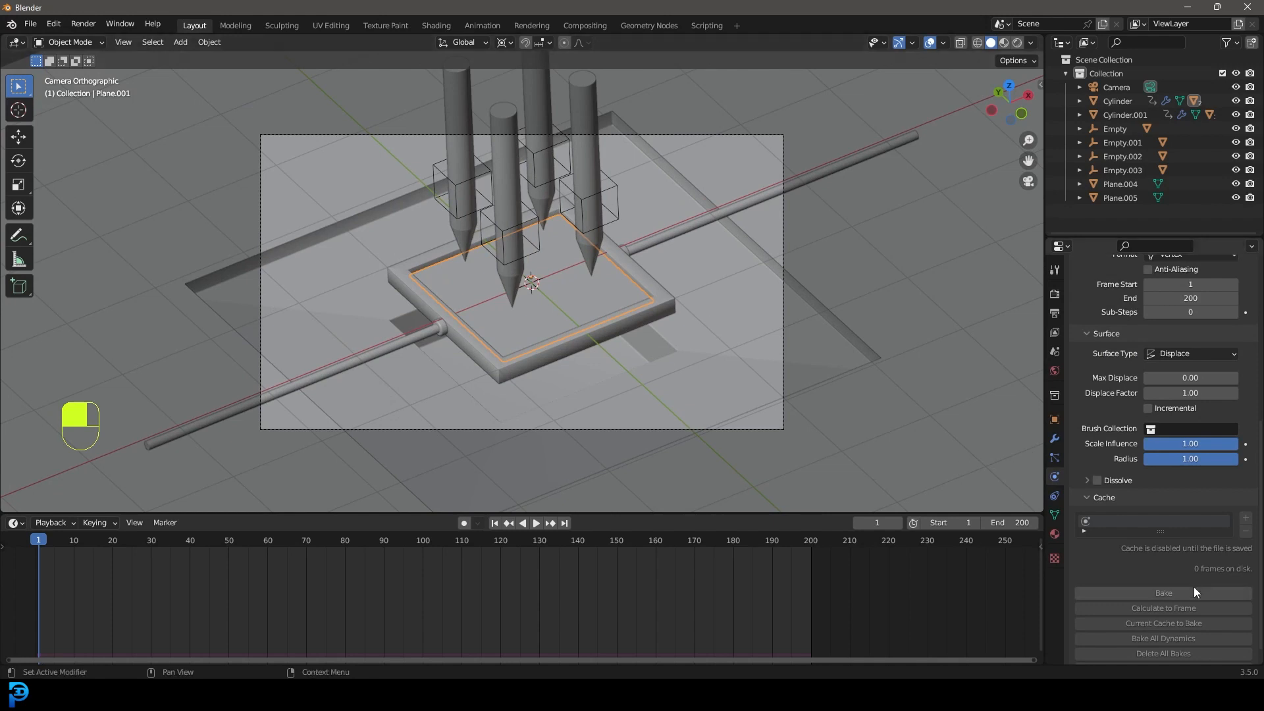
scroll(1165, 606, "up", 2)
scroll(1159, 592, "down", 2)
key("space")
key("alt+a")
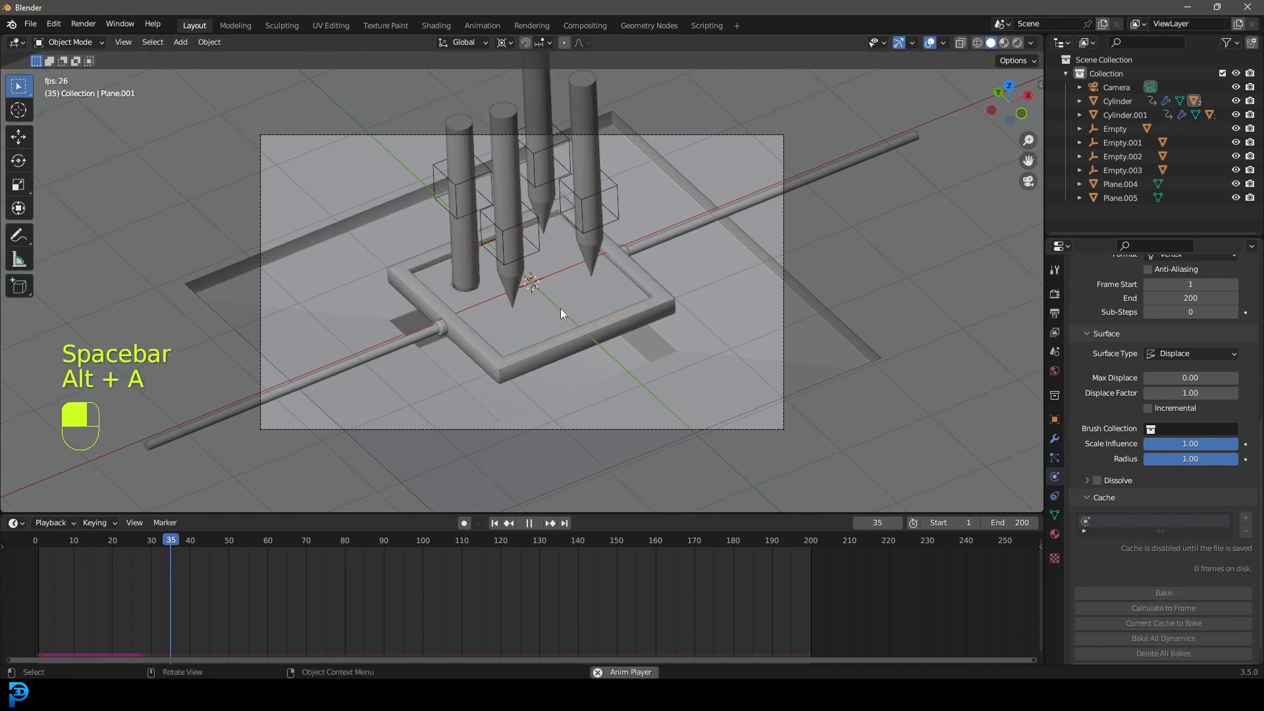
Step: Watch the dent animation through the camera, stop it at frame 142 and check the Cycles render settings
scroll(560, 308, "up", 2)
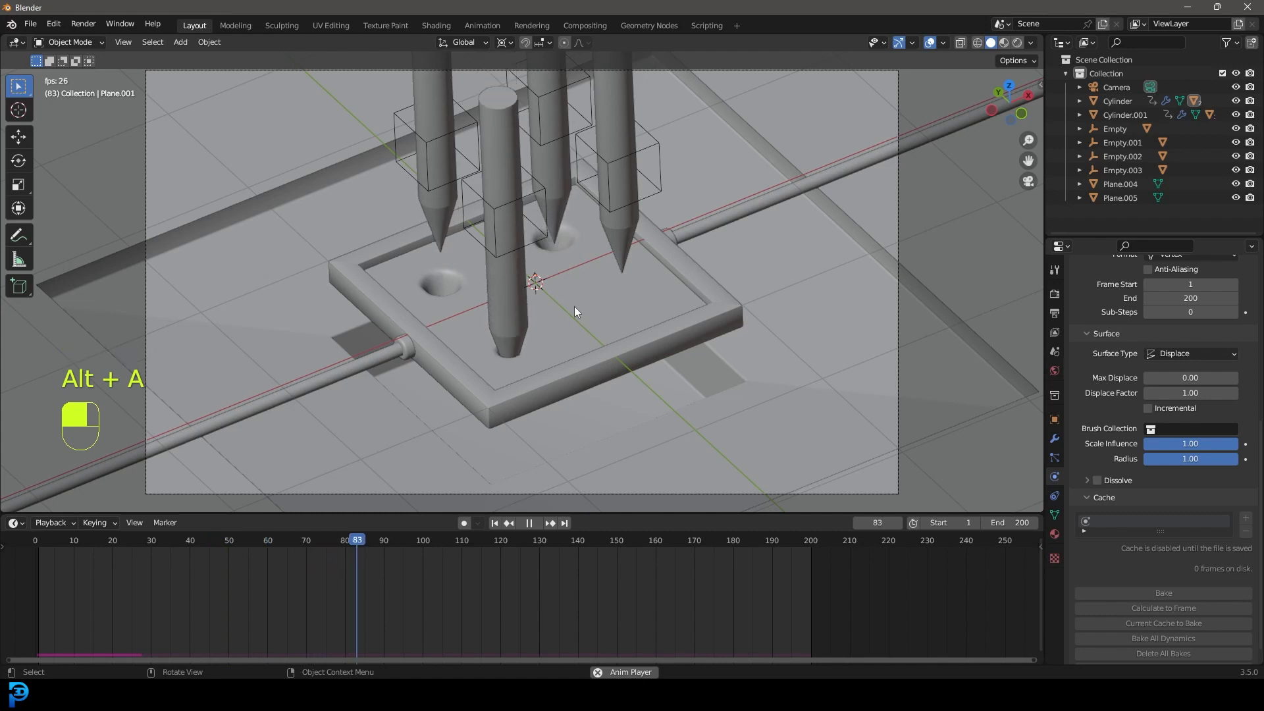
scroll(575, 287, "down", 1)
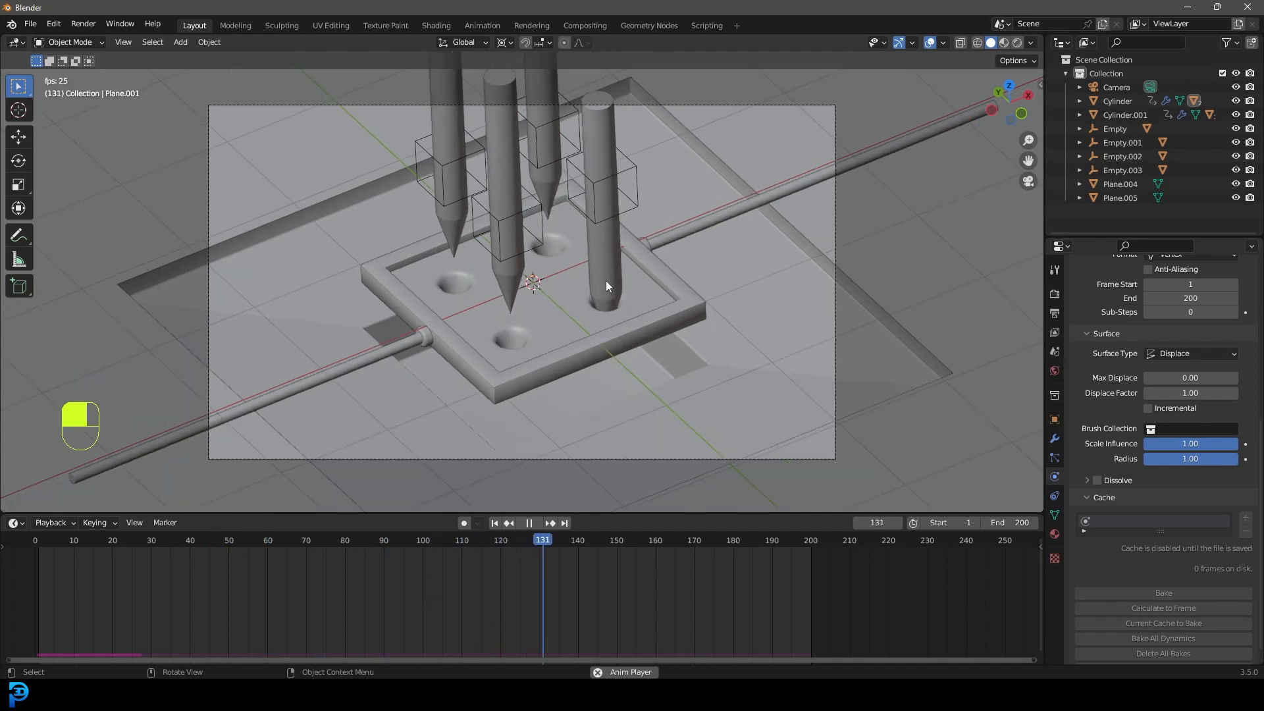
key("space")
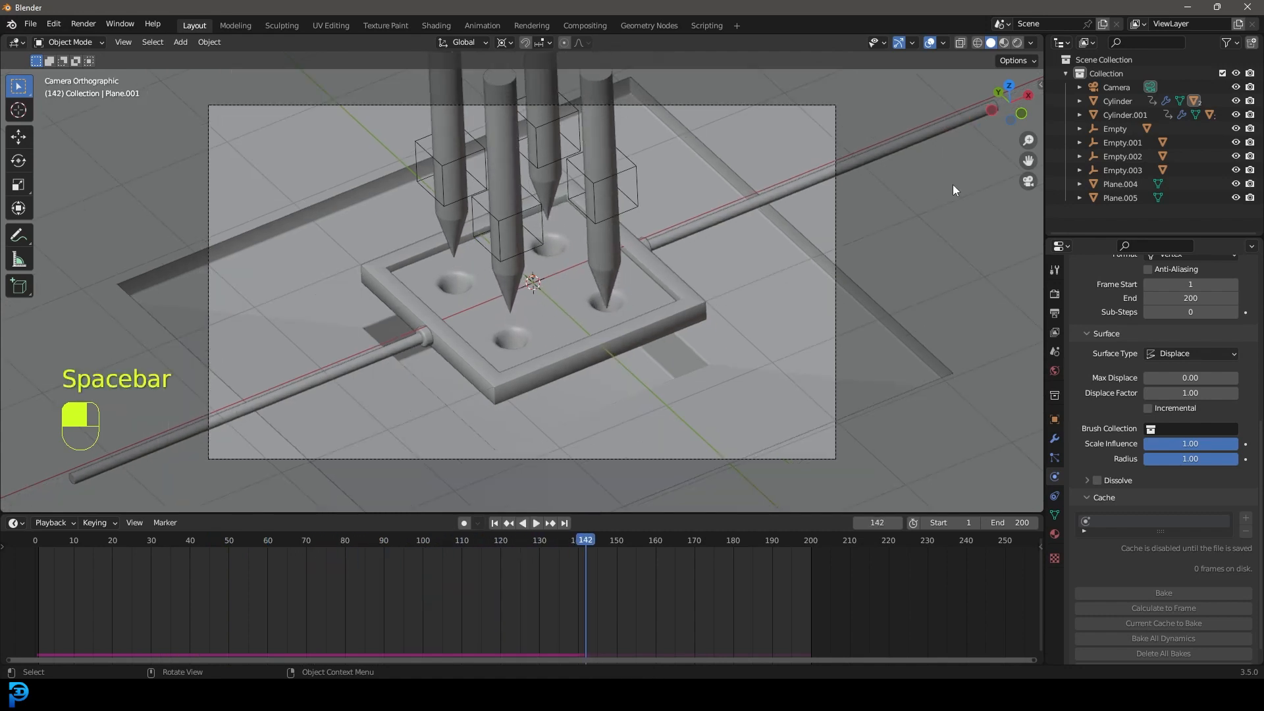
left_click(1055, 294)
scroll(1179, 303, "up", 5)
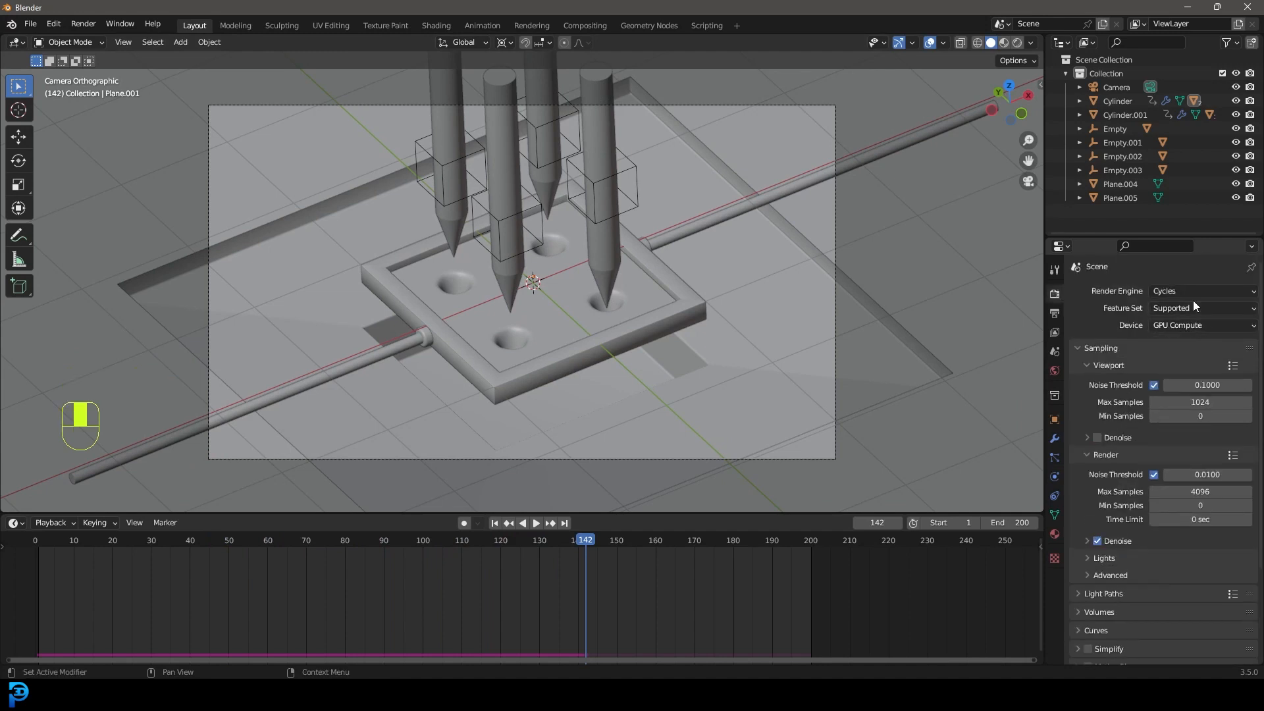
Step: Add an area light and raise it along the Z axis above the pointed cylinders
scroll(928, 300, "down", 3)
key("shift+a")
mouse_move(502, 239)
left_click(577, 283)
scroll(596, 345, "down", 4)
key("g")
key("z")
left_click(590, 180)
Step: Set the area light's power to 300 W and enlarge its size to about 2.88 m
left_click(1054, 477)
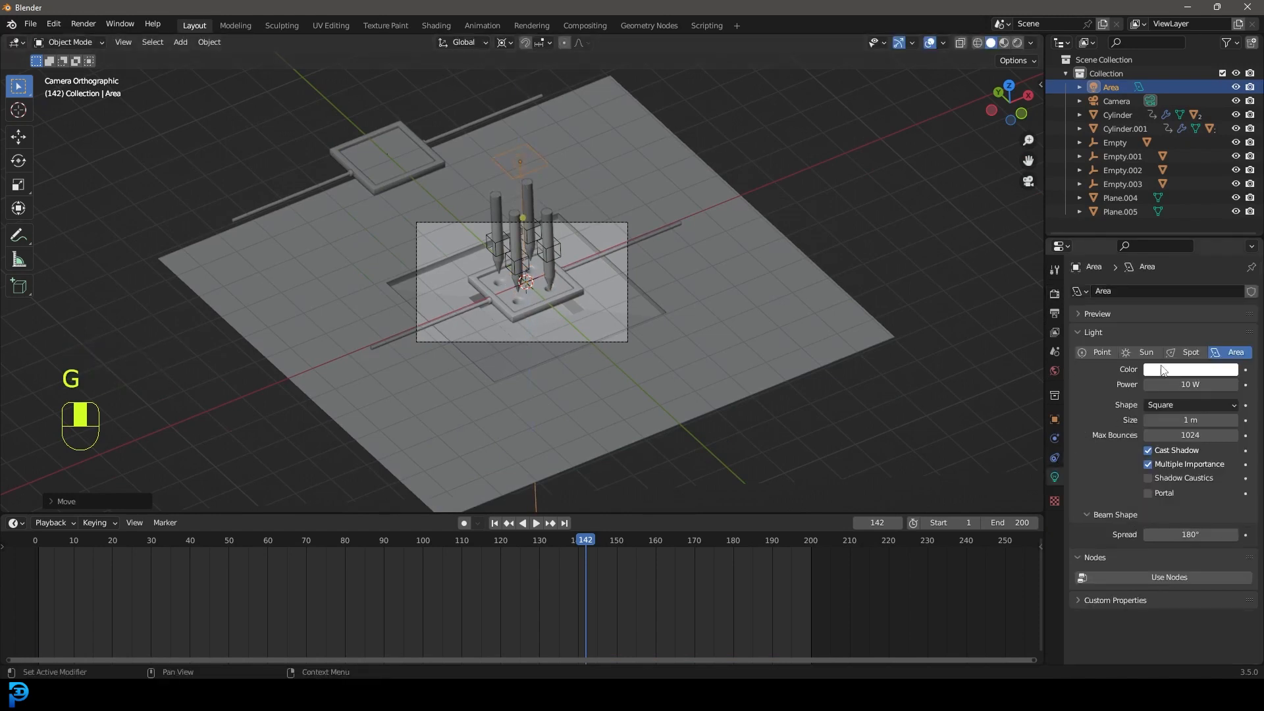
left_click(1181, 387)
type("300")
key("Return")
left_click_drag(1185, 420, 1211, 420)
Step: Switch the viewport to rendered shading and limit the render region to the camera frame
scroll(644, 271, "up", 3)
key("z")
left_click(595, 181)
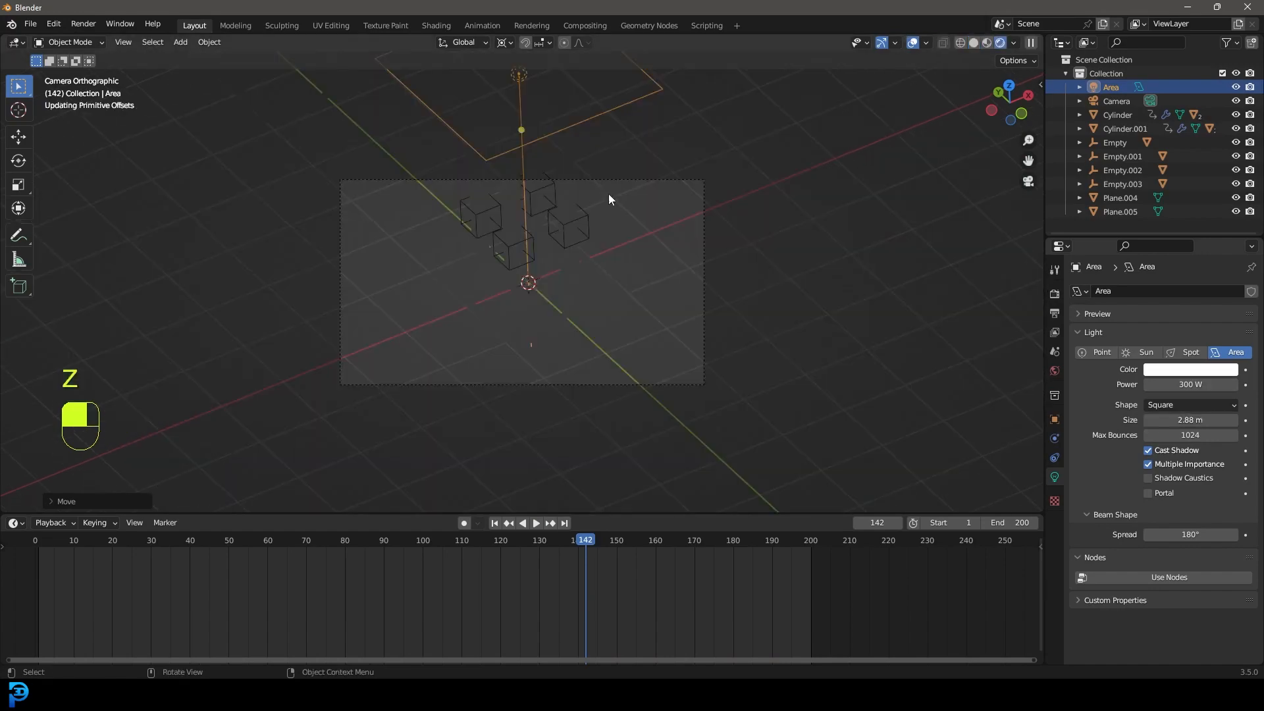
scroll(607, 228, "up", 2)
scroll(599, 233, "up", 2)
key("ctrl+b")
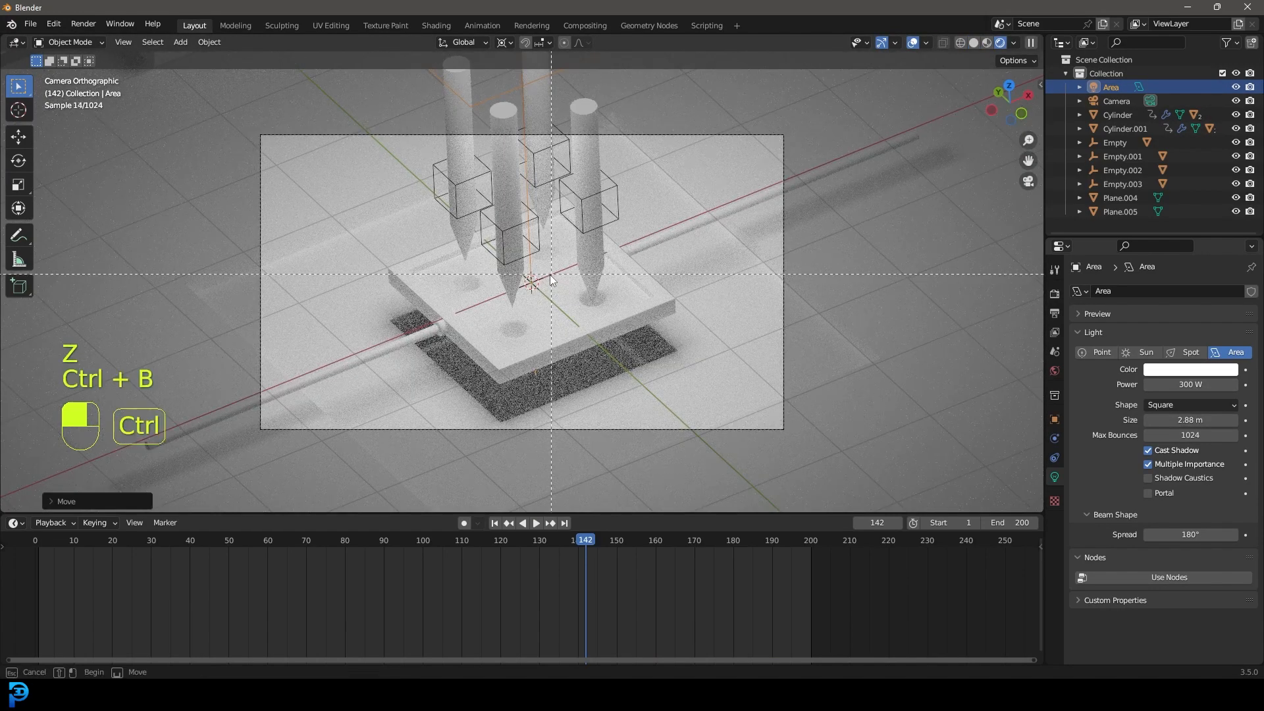
left_click_drag(245, 442, 830, 129)
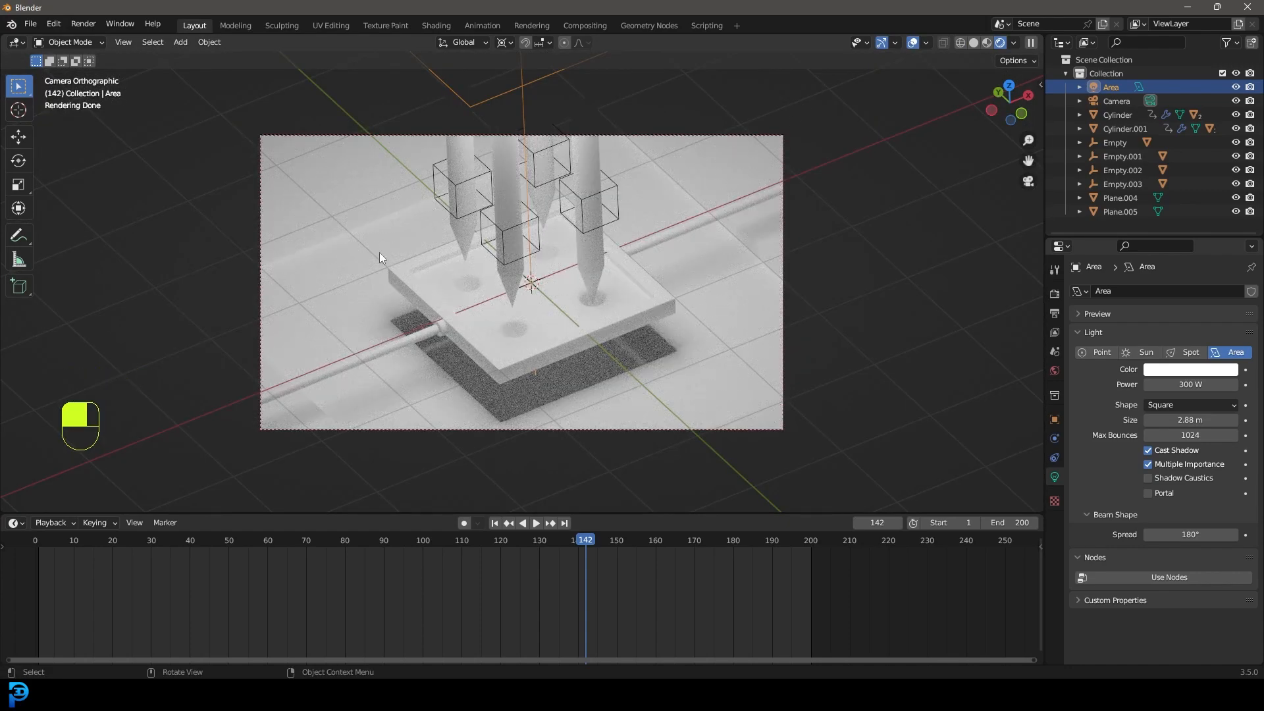
scroll(379, 256, "up", 1)
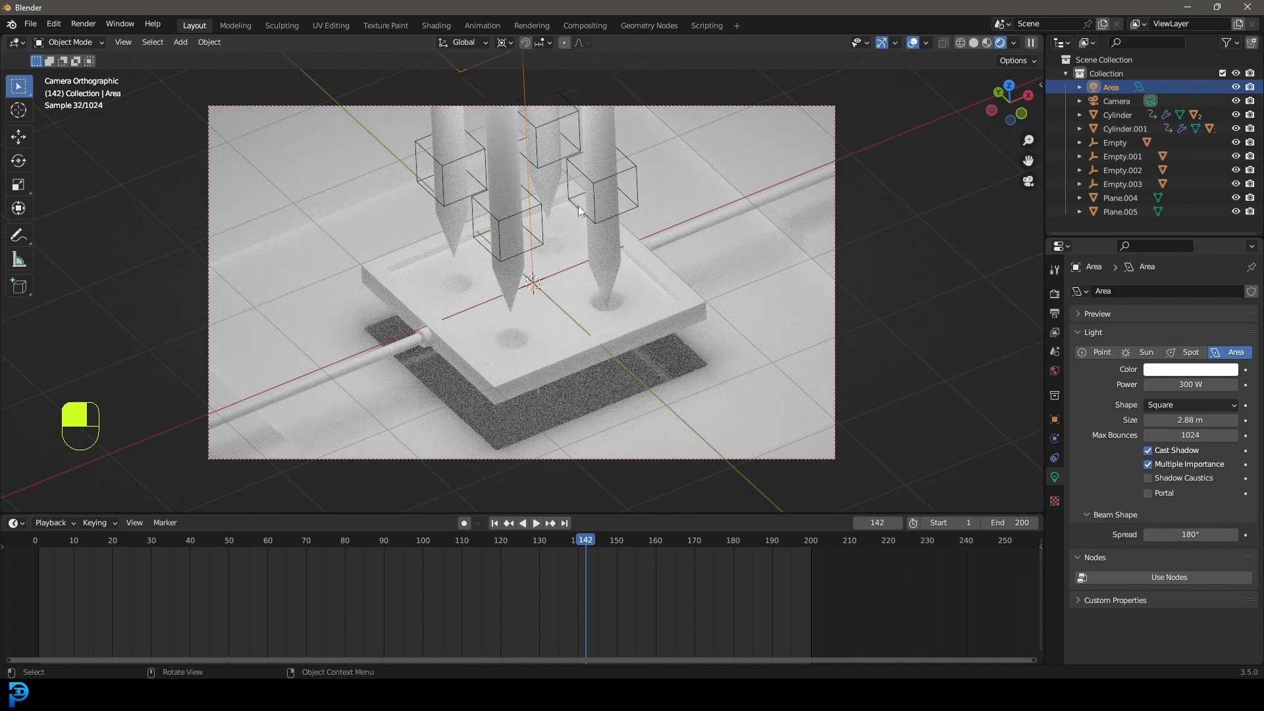
Step: Select the tray frame and give its metal1 material a pale gold base color
left_click(678, 288)
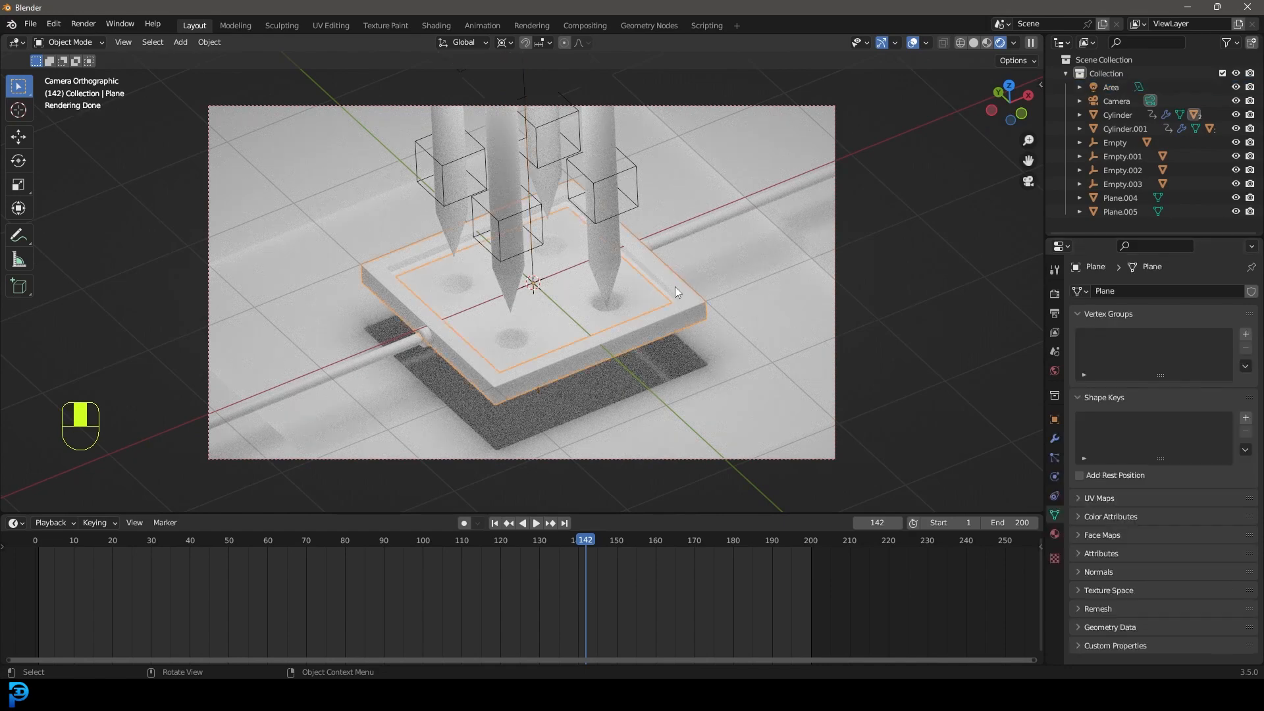
key("g")
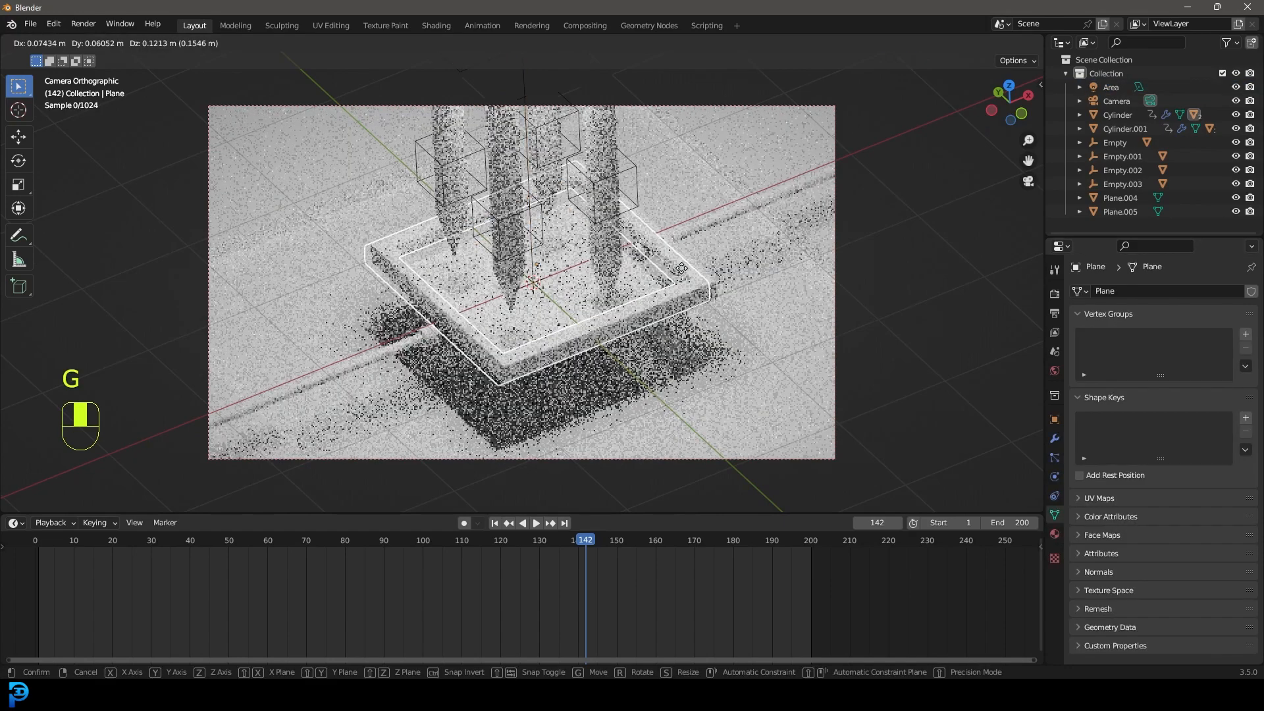
key("Escape")
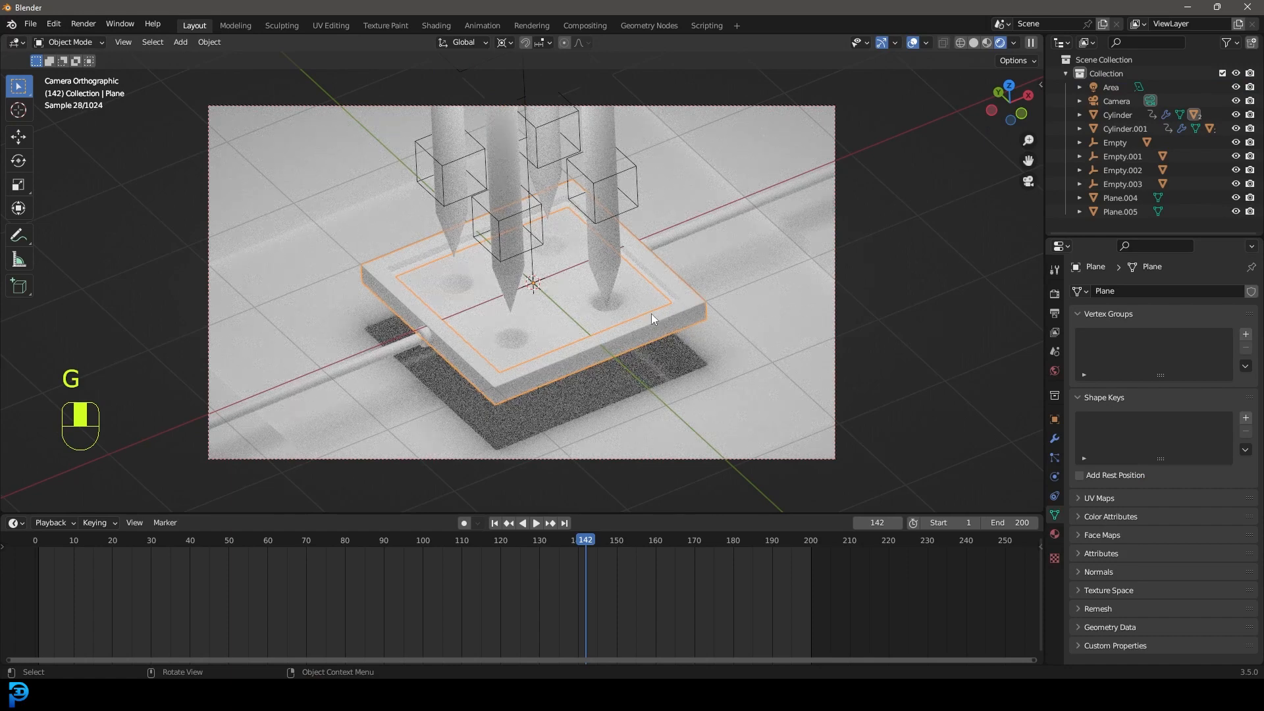
left_click(1055, 534)
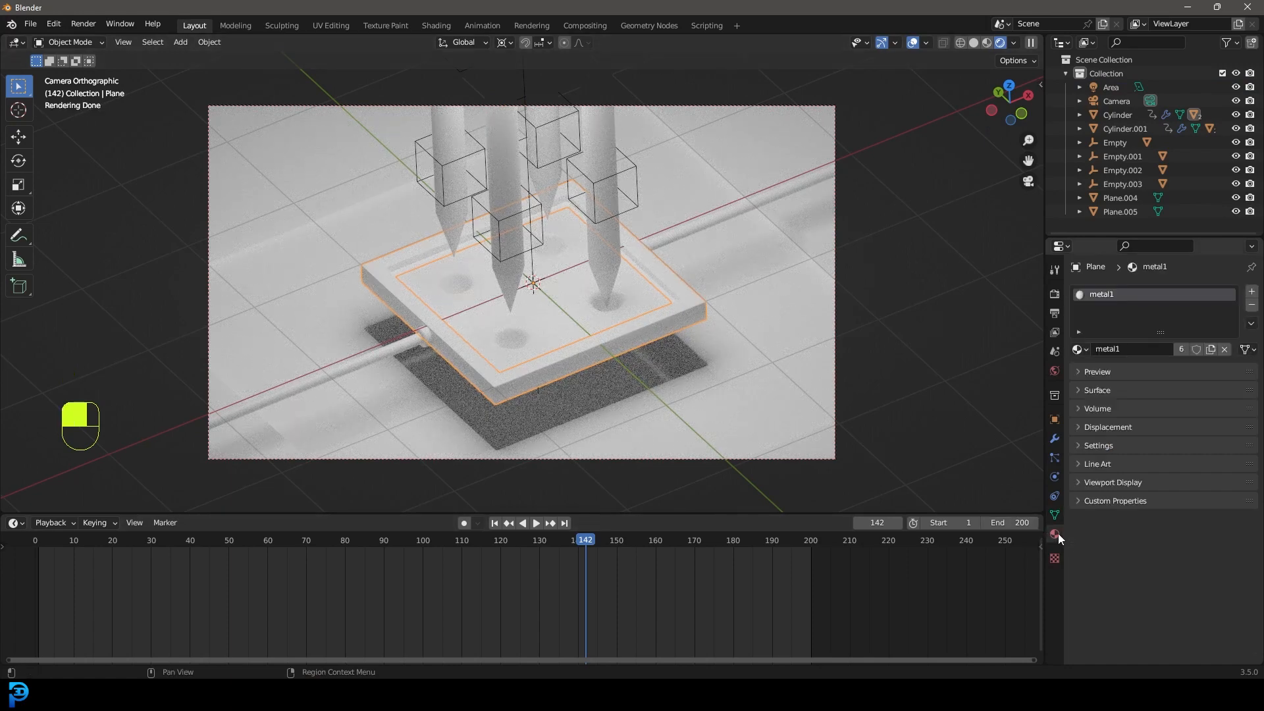
left_click(1098, 390)
left_click(1189, 471)
left_click(1154, 335)
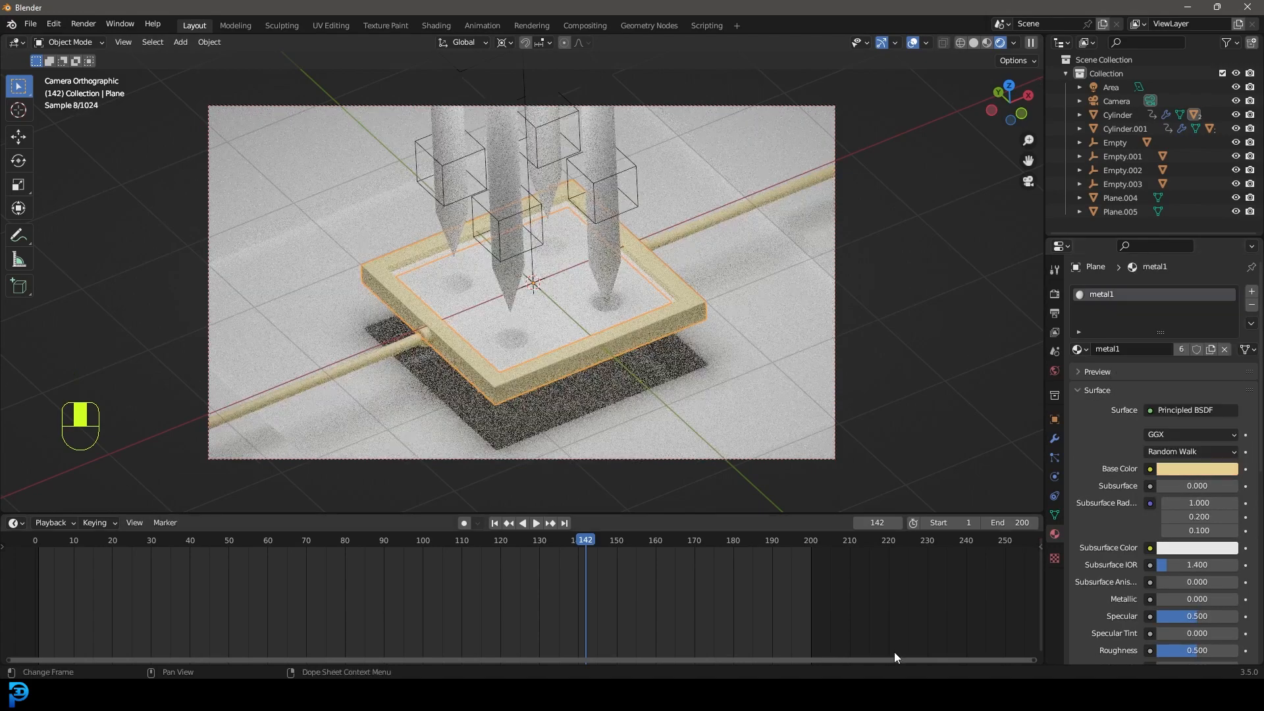
Step: Set the metal1 material's metallic to 1.000 and its roughness to about 0.332, then deselect everything
left_click_drag(1188, 599, 1226, 607)
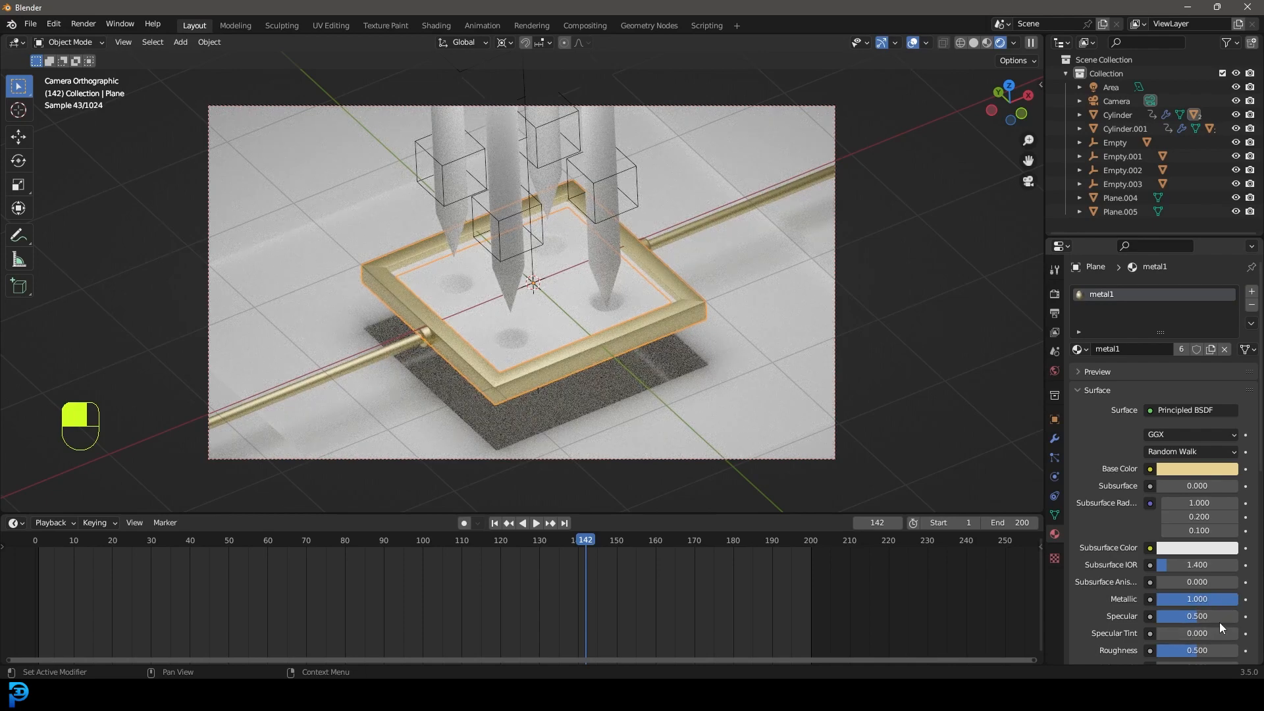
scroll(1205, 648, "down", 1)
left_click_drag(1205, 624, 1191, 624)
key("alt+a")
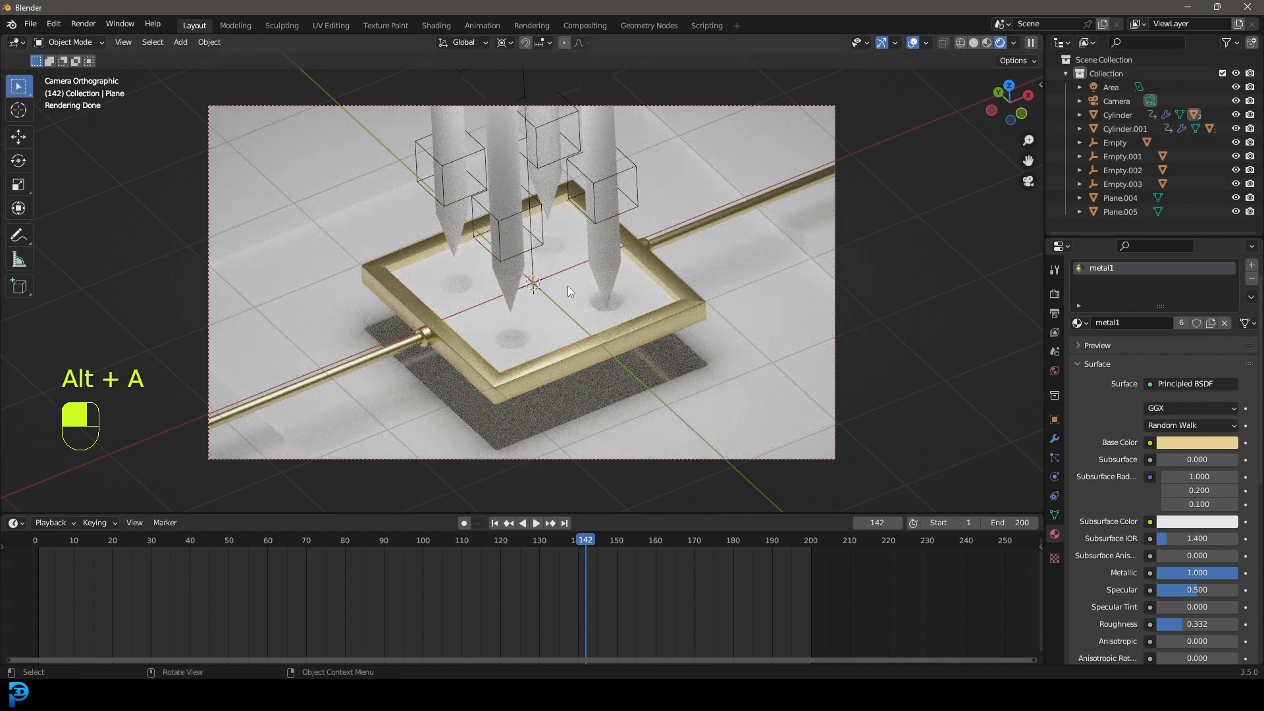
Step: Give the inner plane's soft material a light red base color and a roughness of about 0.228
left_click(552, 292)
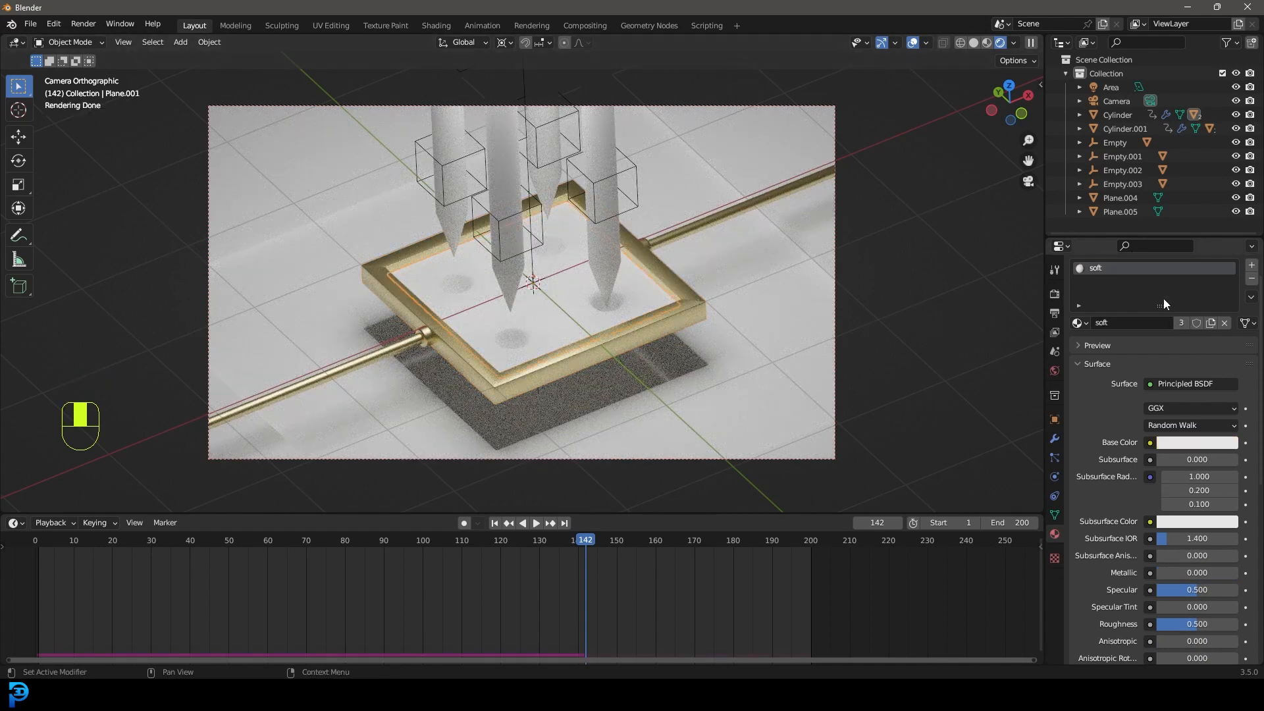
left_click(1197, 443)
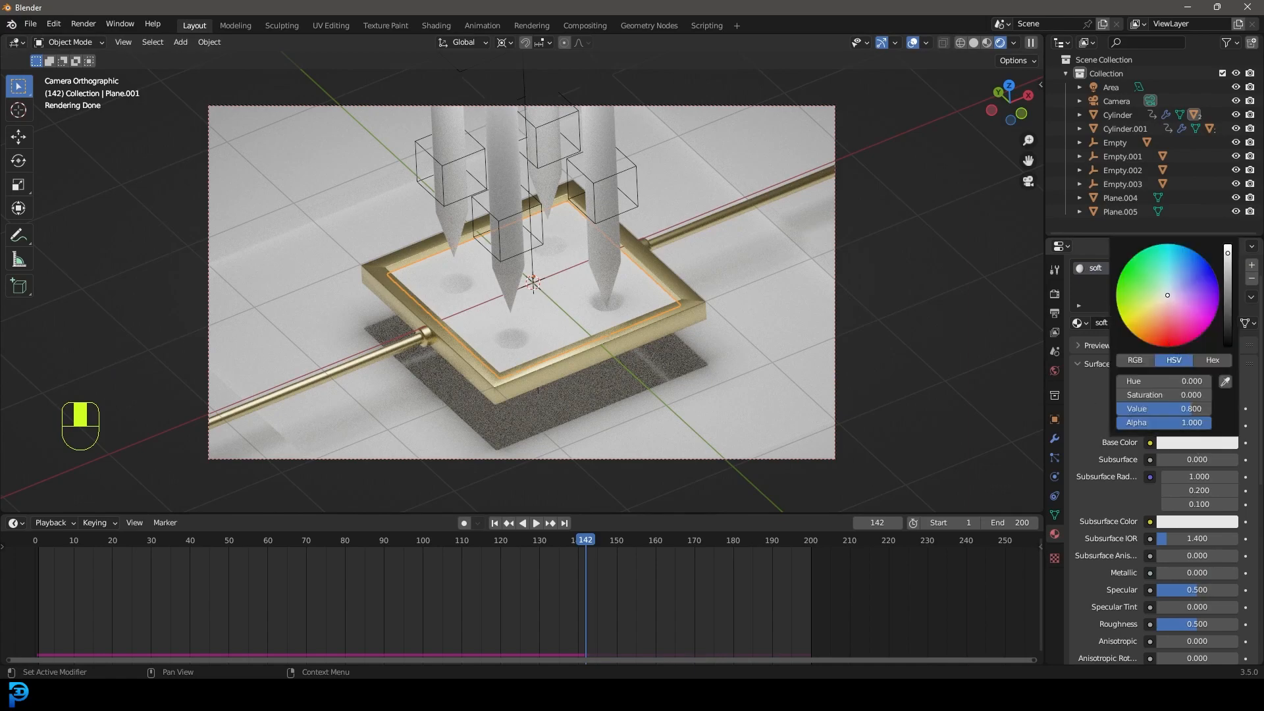
left_click(1166, 334)
left_click_drag(1166, 334, 1170, 329)
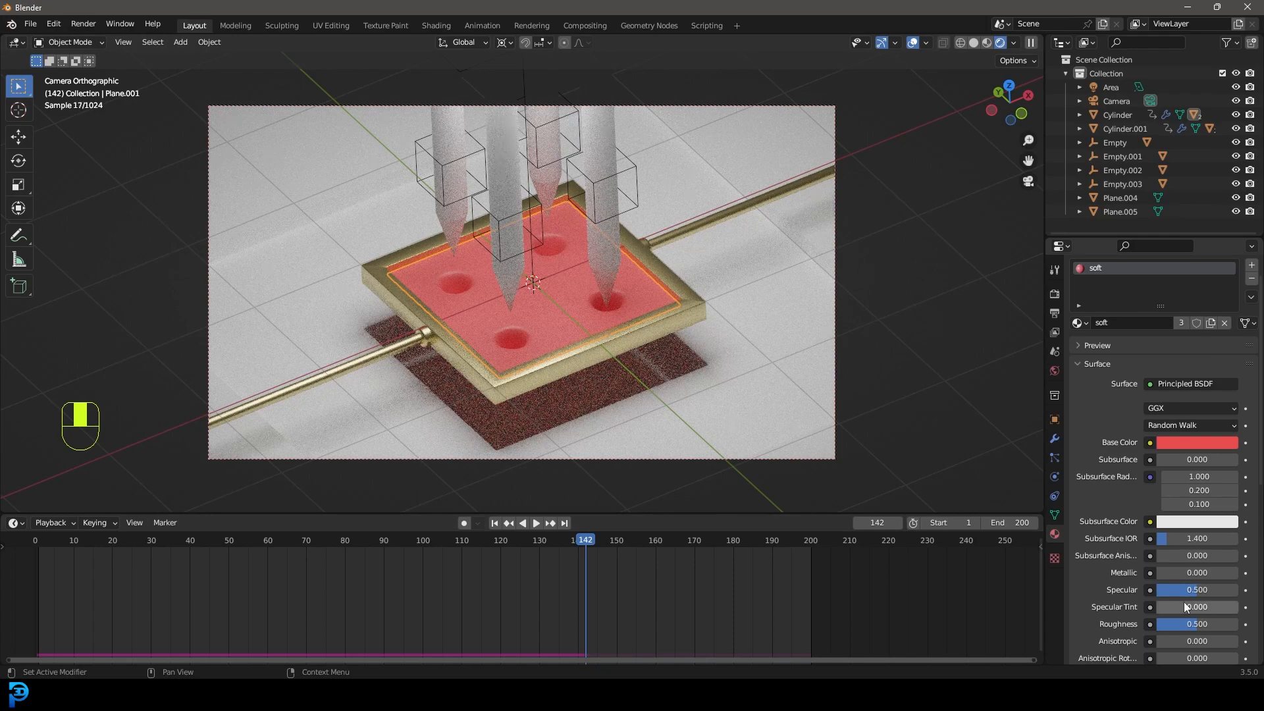
scroll(1123, 583, "down", 2)
left_click_drag(1193, 571, 1171, 571)
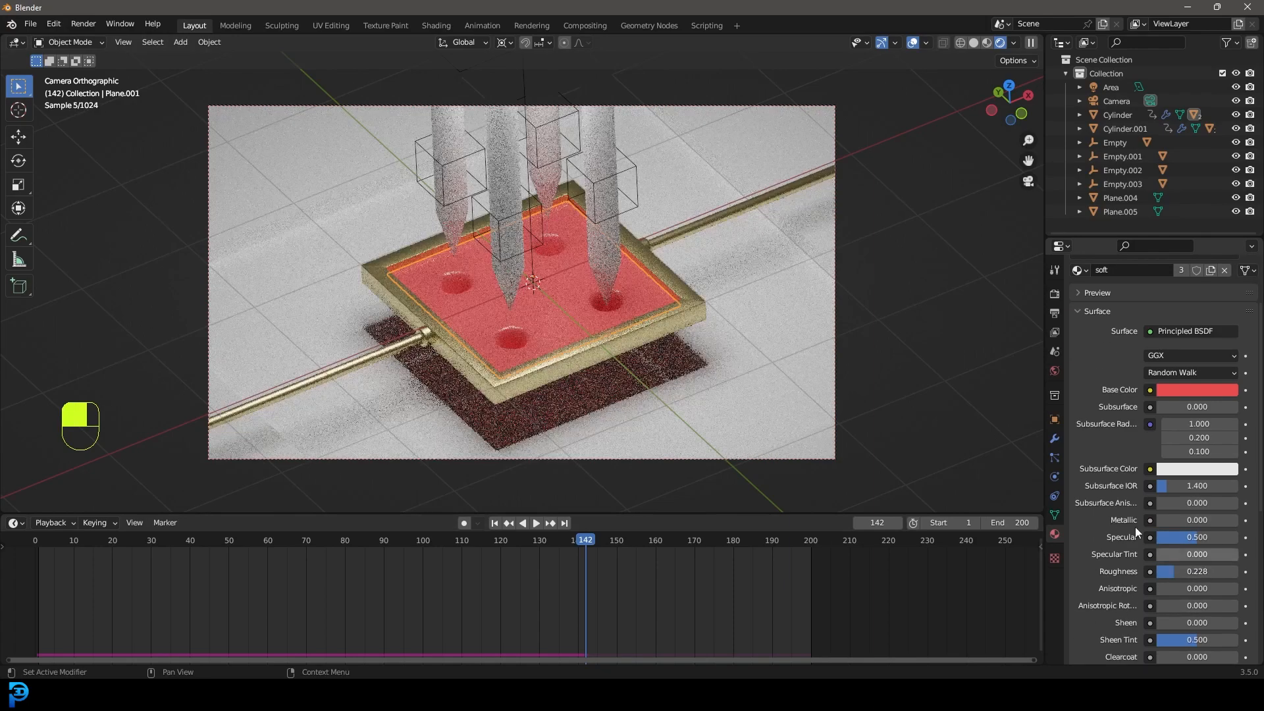
key("alt+a")
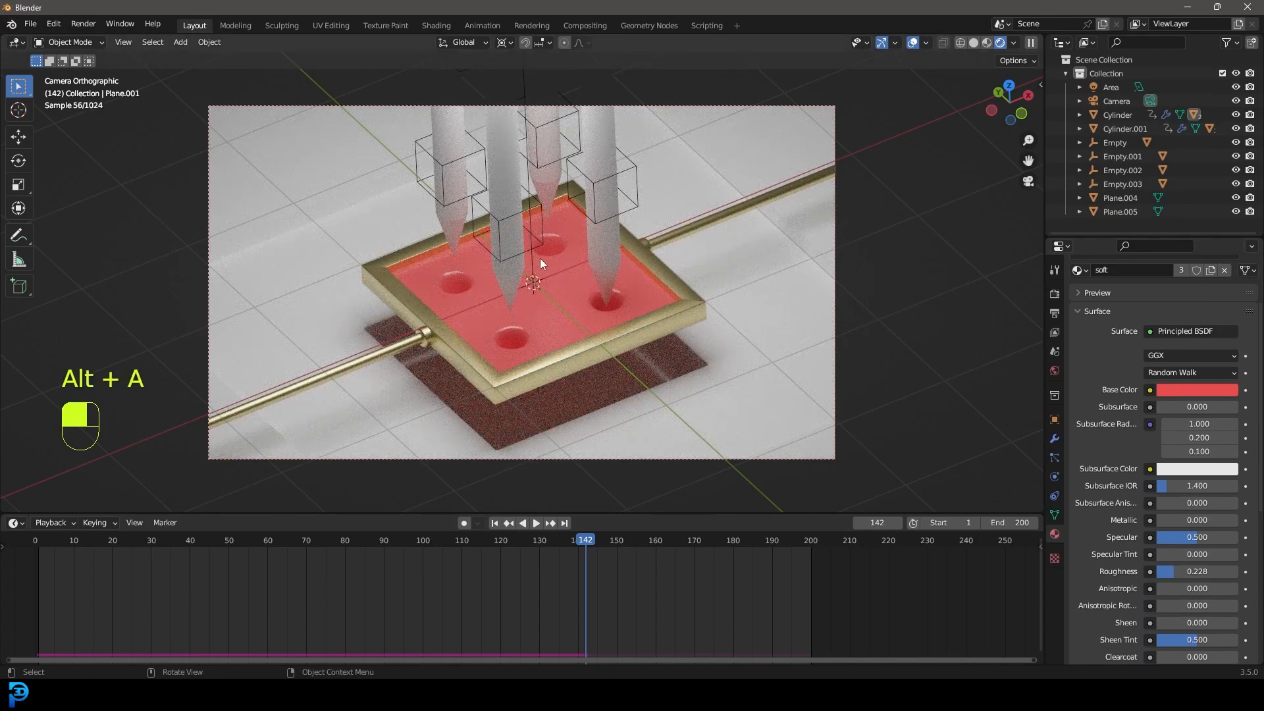
Step: Create a new material on the rightmost pointed cylinder with metallic 1.000, a grey base color and roughness of about 0.180
left_click(603, 239)
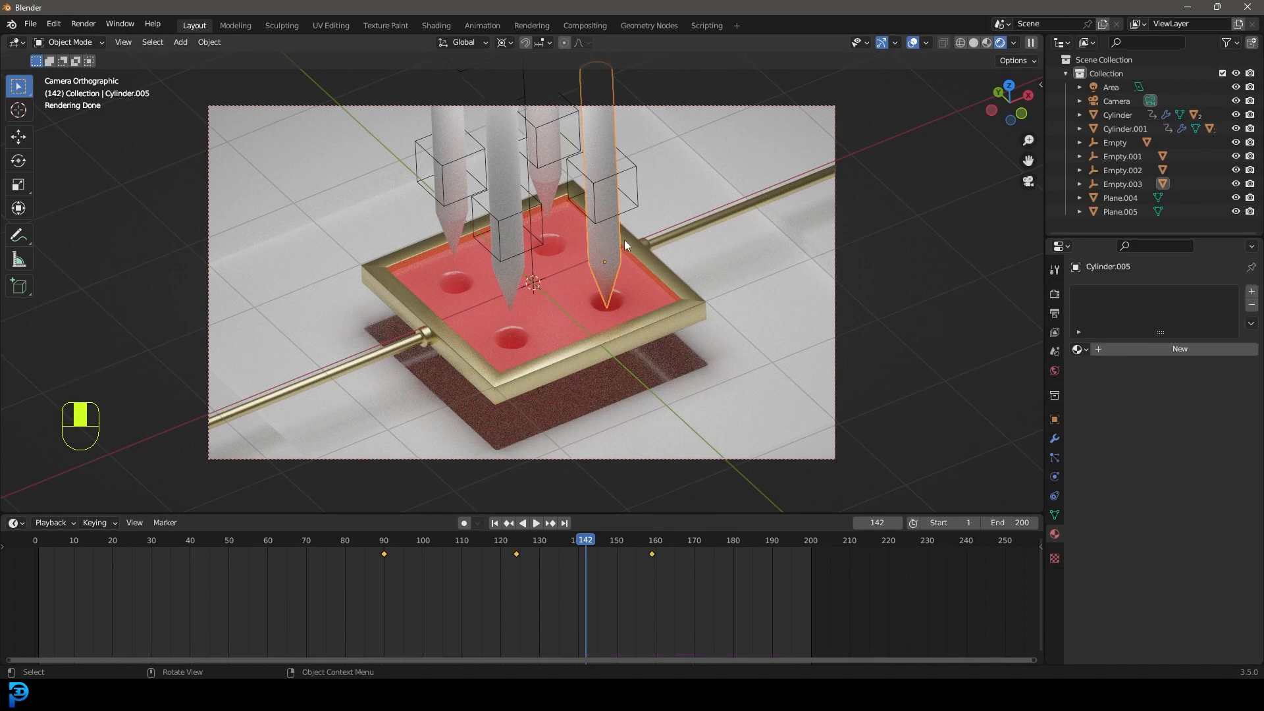
left_click(1132, 351)
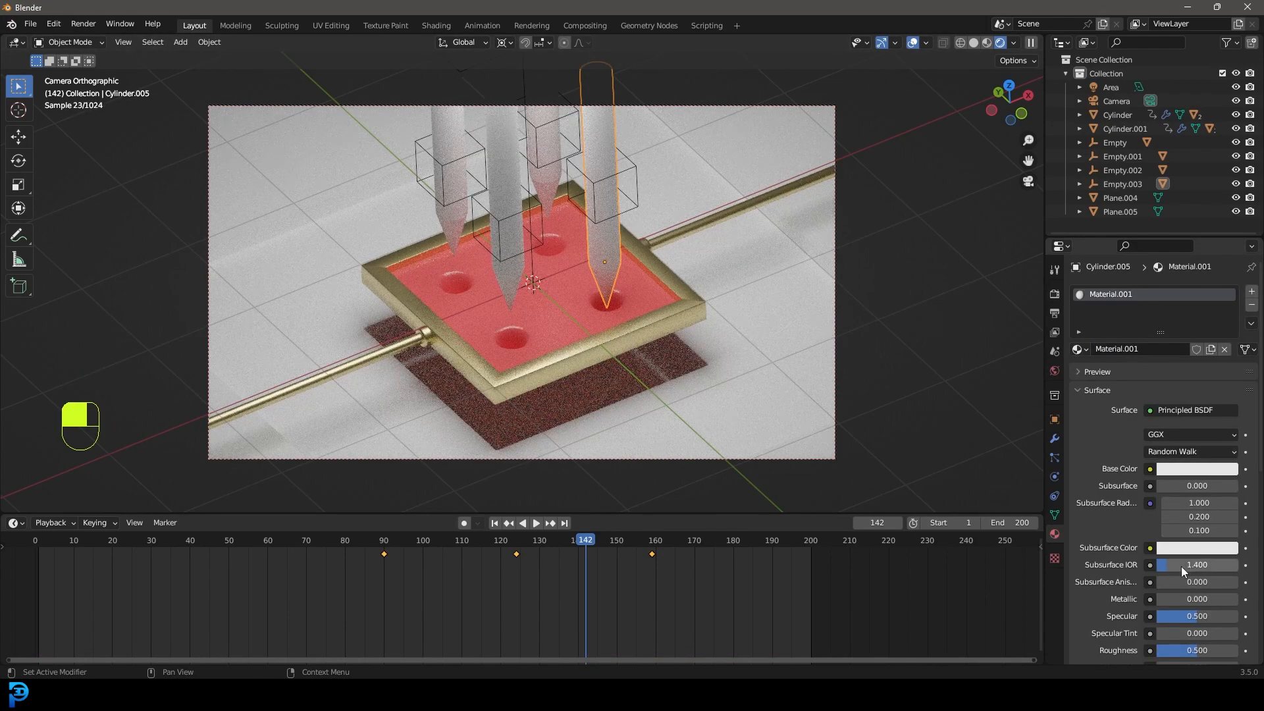
left_click_drag(1162, 600, 1237, 600)
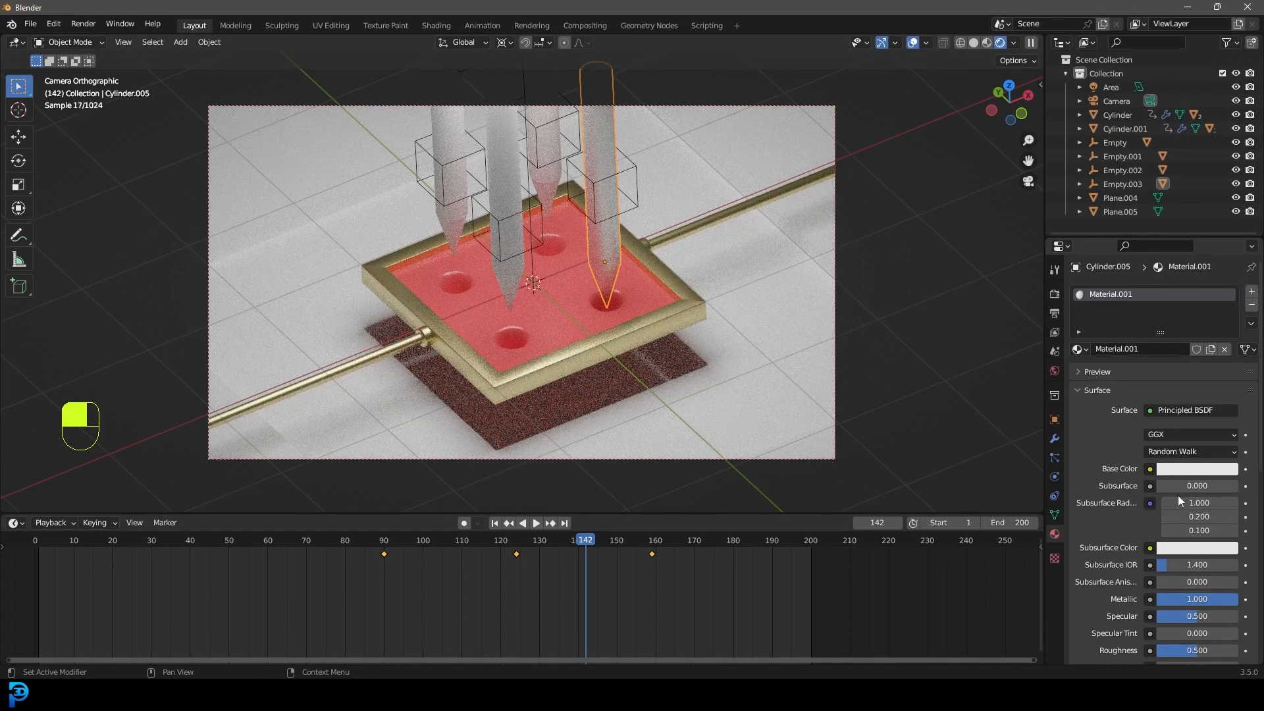
left_click(1199, 469)
left_click_drag(1232, 297, 1232, 309)
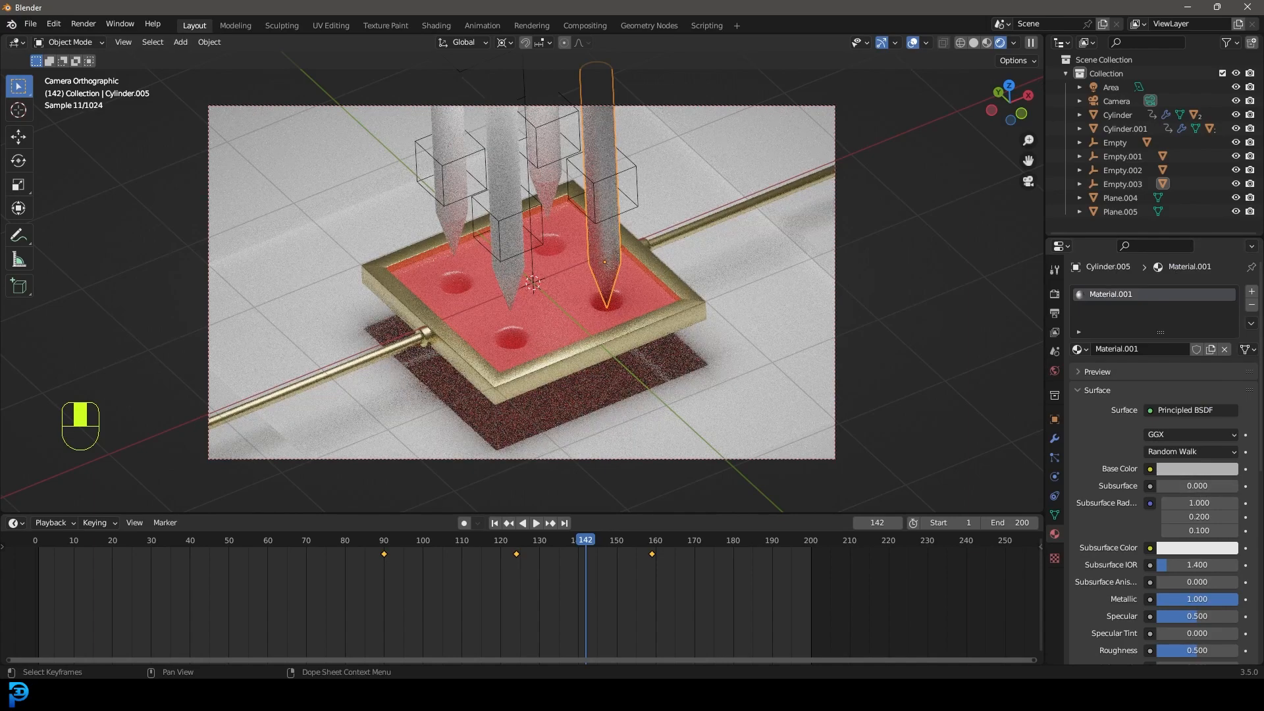
scroll(1098, 634, "down", 2)
left_click_drag(1196, 624, 1171, 624)
key("alt+a")
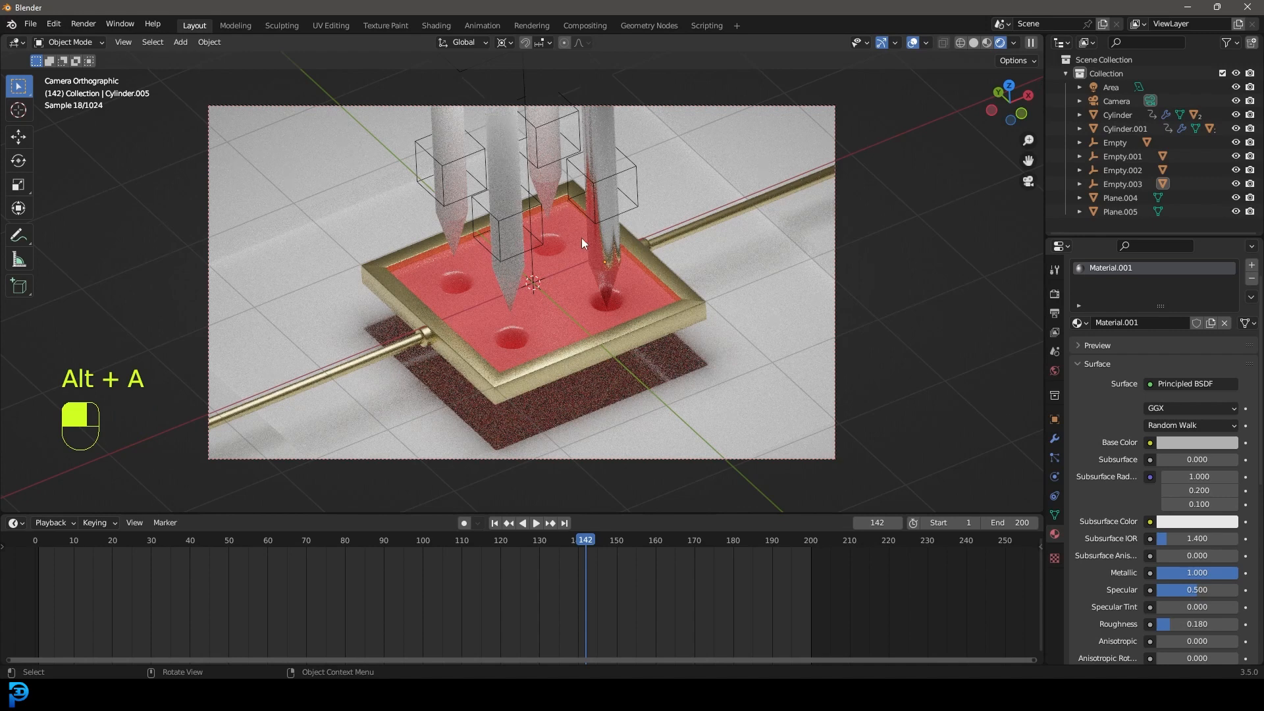
Step: Return to solid shading and link the rightmost cylinder's metal material to the other three pointed cylinders
key("z")
left_click(677, 208)
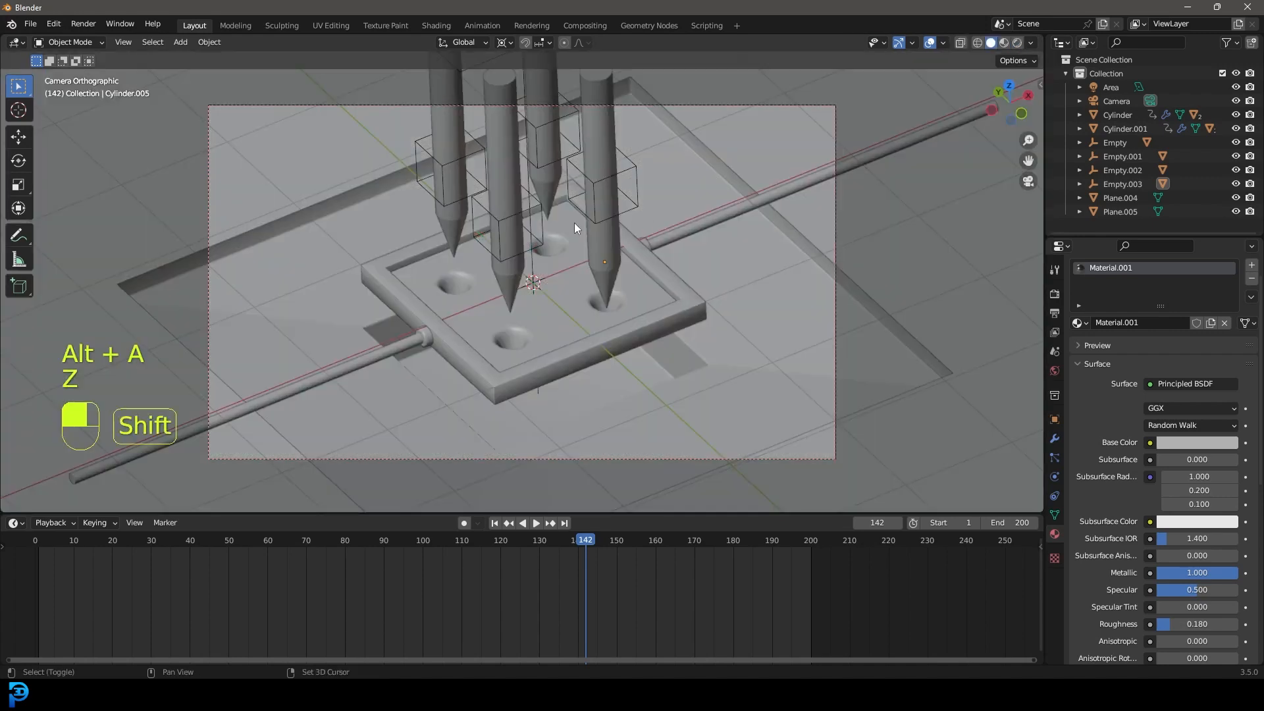
scroll(461, 171, "up", 3)
left_click(456, 160)
left_click(530, 116, "shift")
left_click(611, 112, "shift")
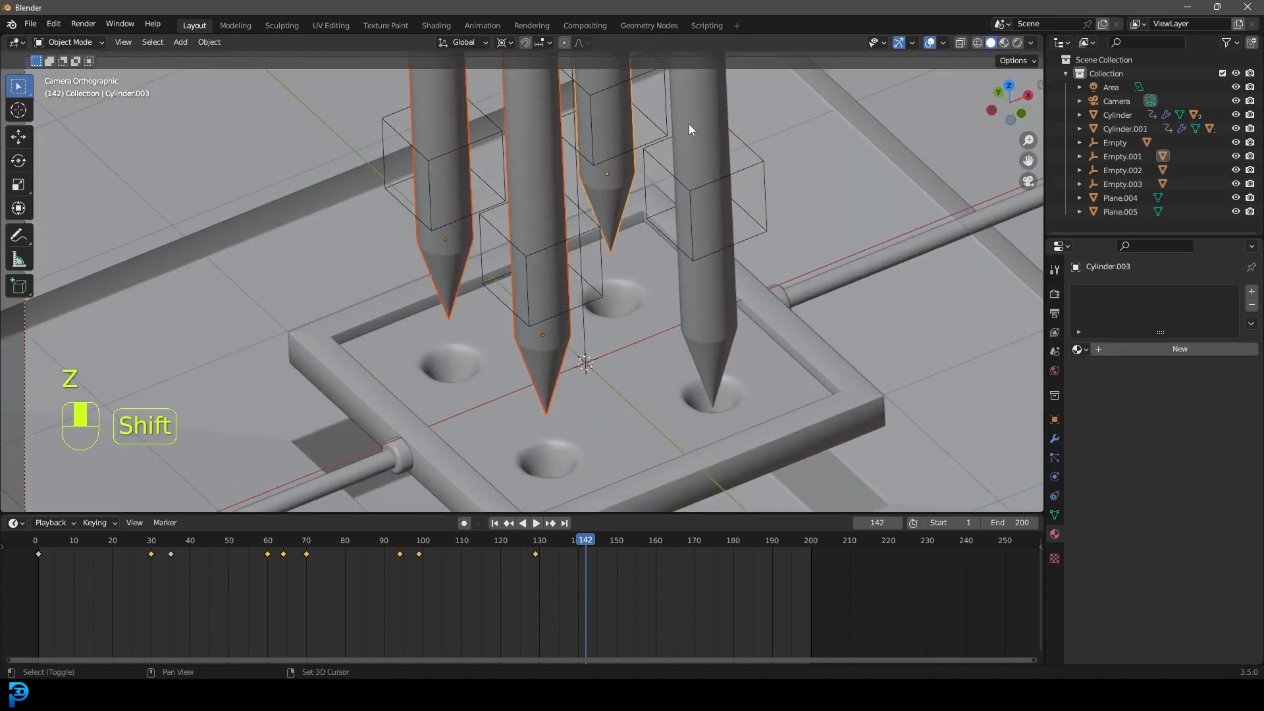
left_click(691, 118, "shift")
key("ctrl+l")
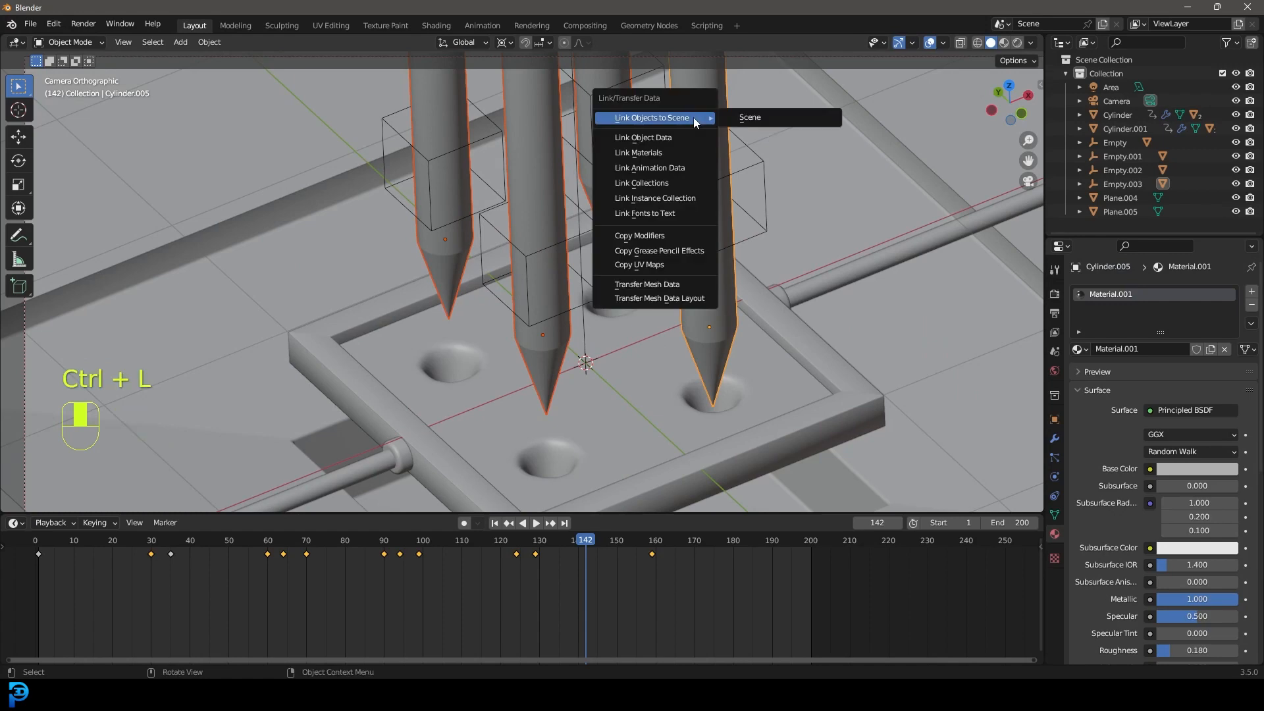
left_click(662, 148)
Step: Preview the four metallic cylinders in rendered shading with nothing selected, then return to solid shading
scroll(648, 191, "down", 3)
key("z")
left_click(800, 232)
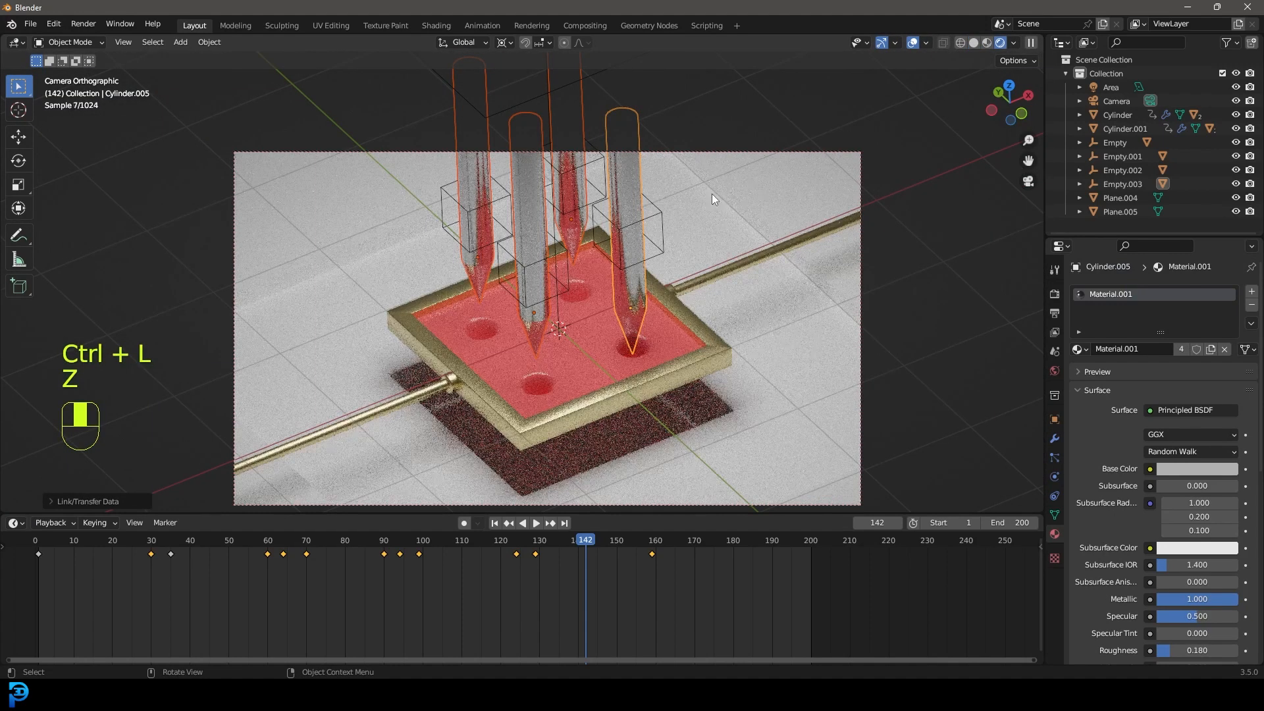
key("alt+a")
key("z")
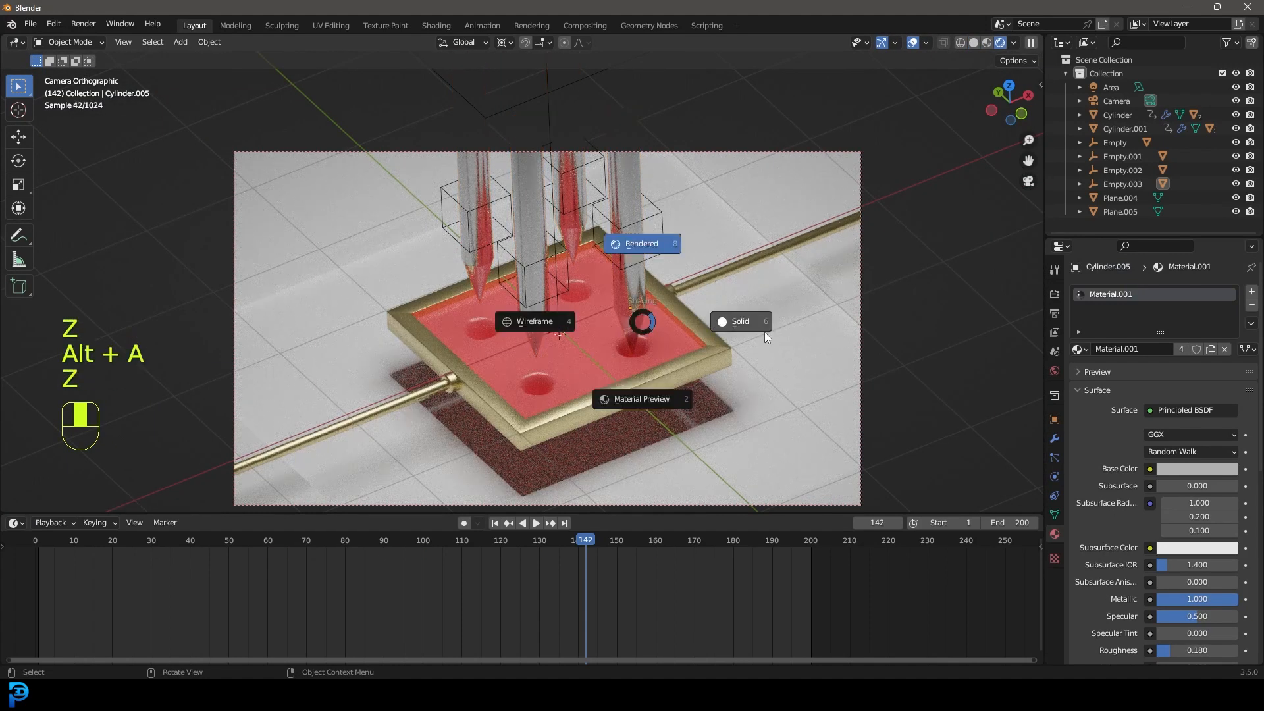
left_click(739, 320)
Step: Append the square_concrete_pavers material from square_concrete_pavers_2k.blend in the Blender PBR Material Library
scroll(737, 350, "down", 2)
left_click(30, 24)
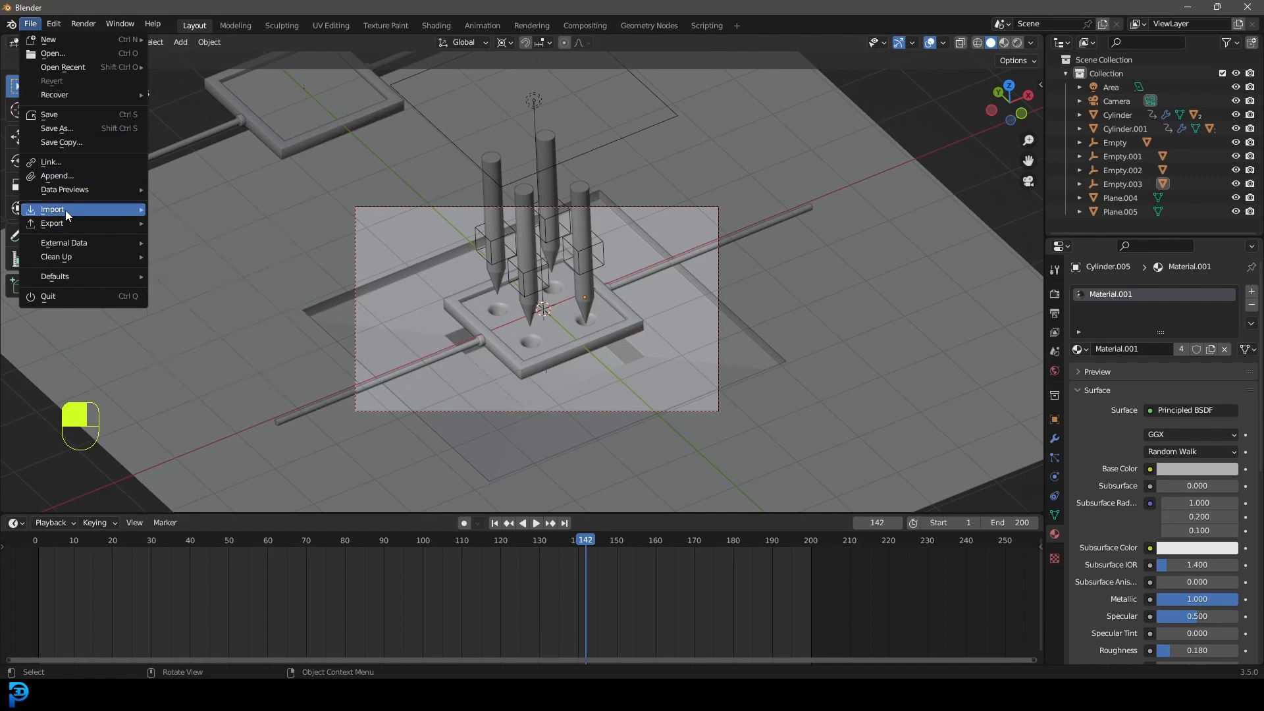
mouse_move(65, 212)
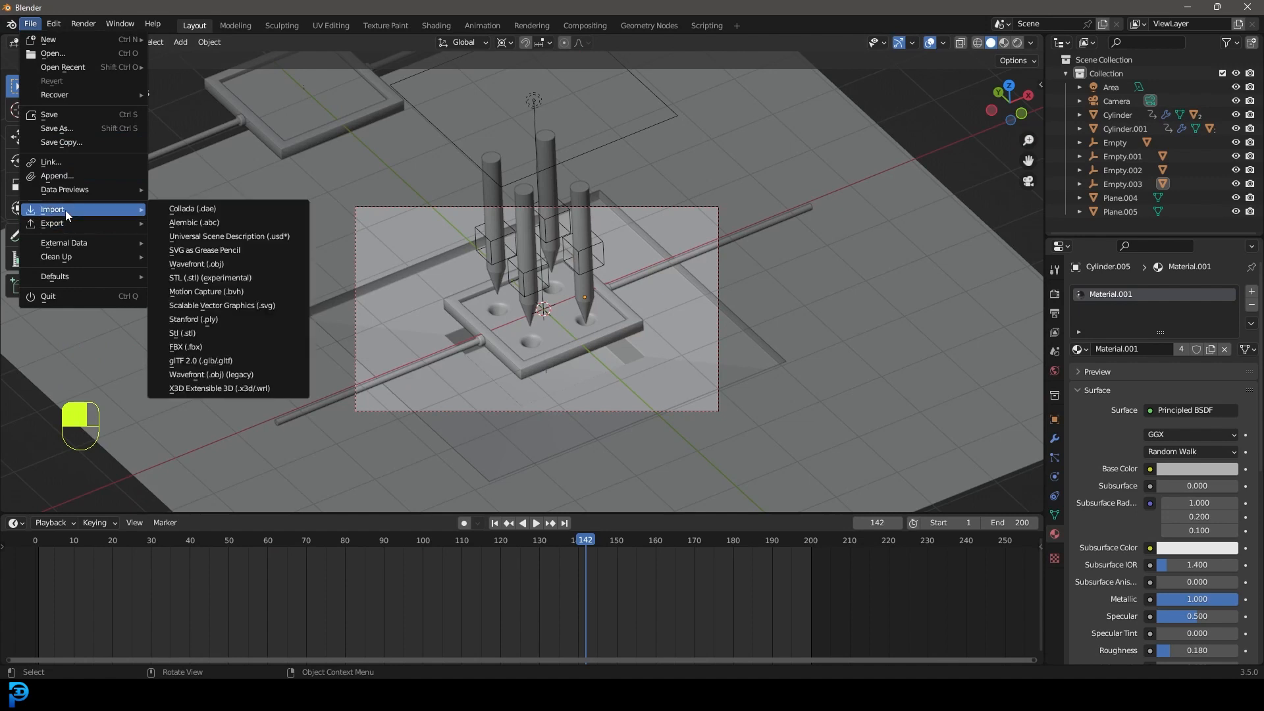
left_click(66, 177)
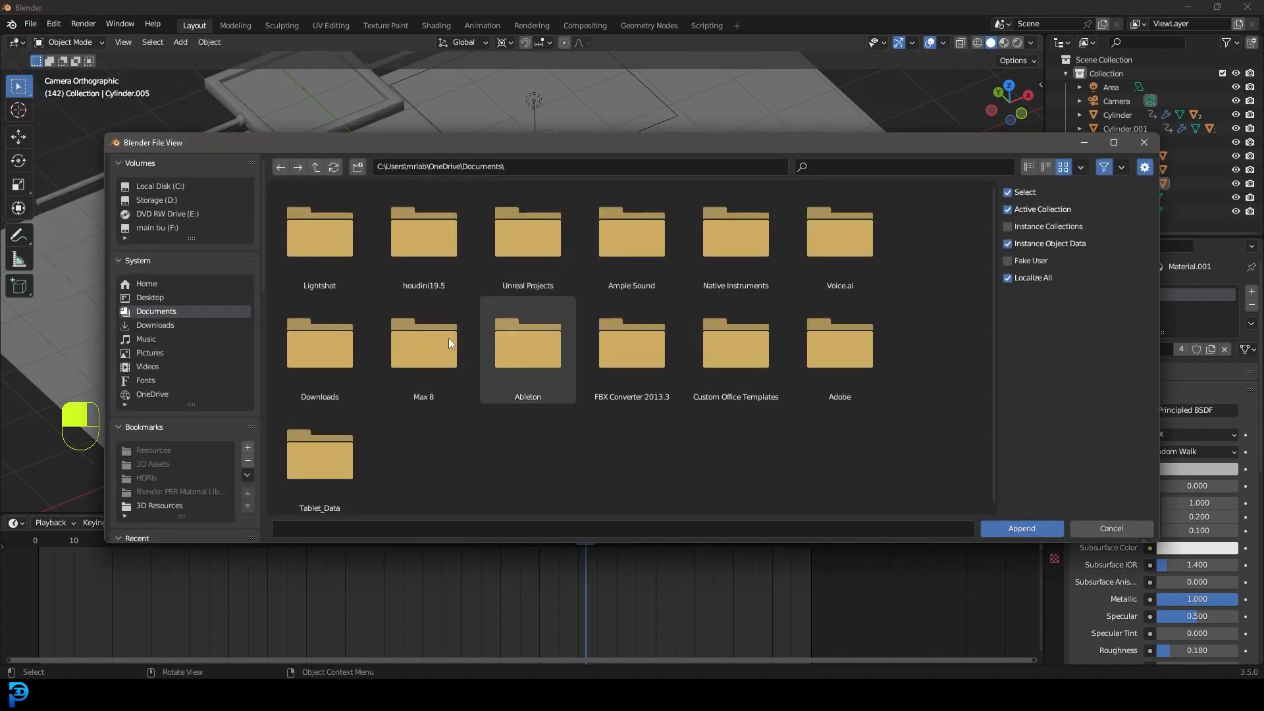
left_click(171, 505)
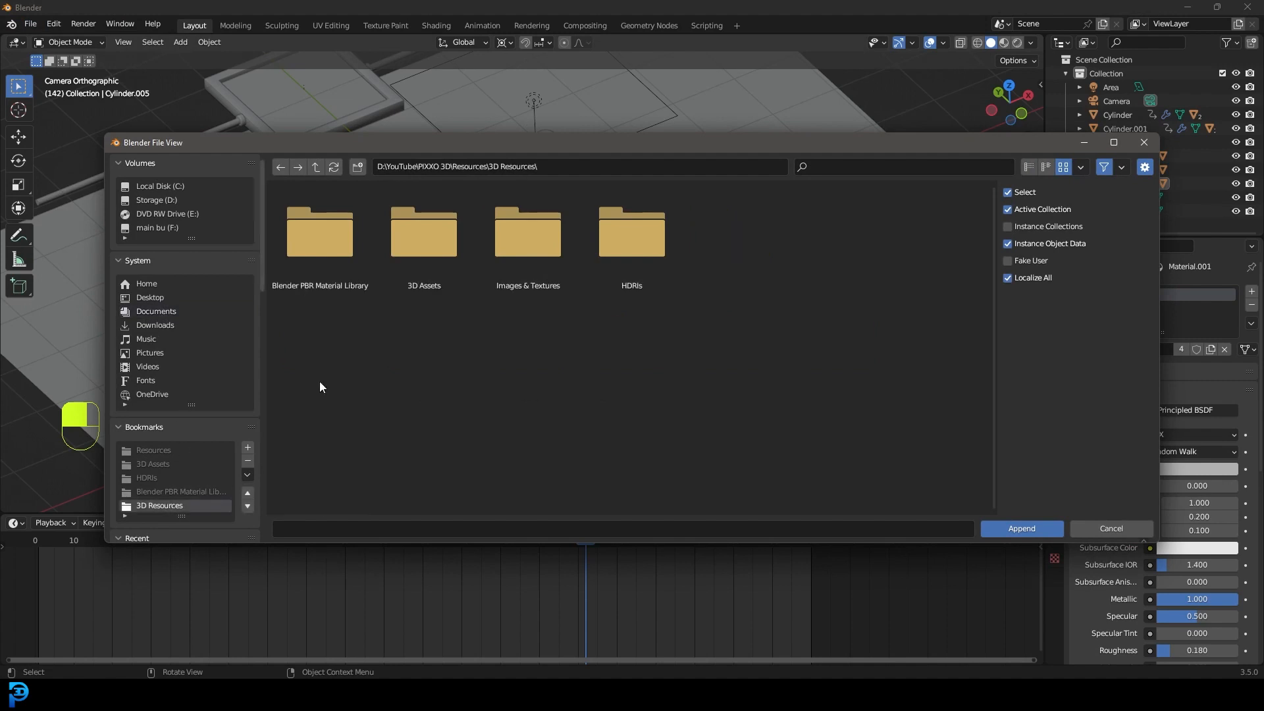
double_click(282, 235)
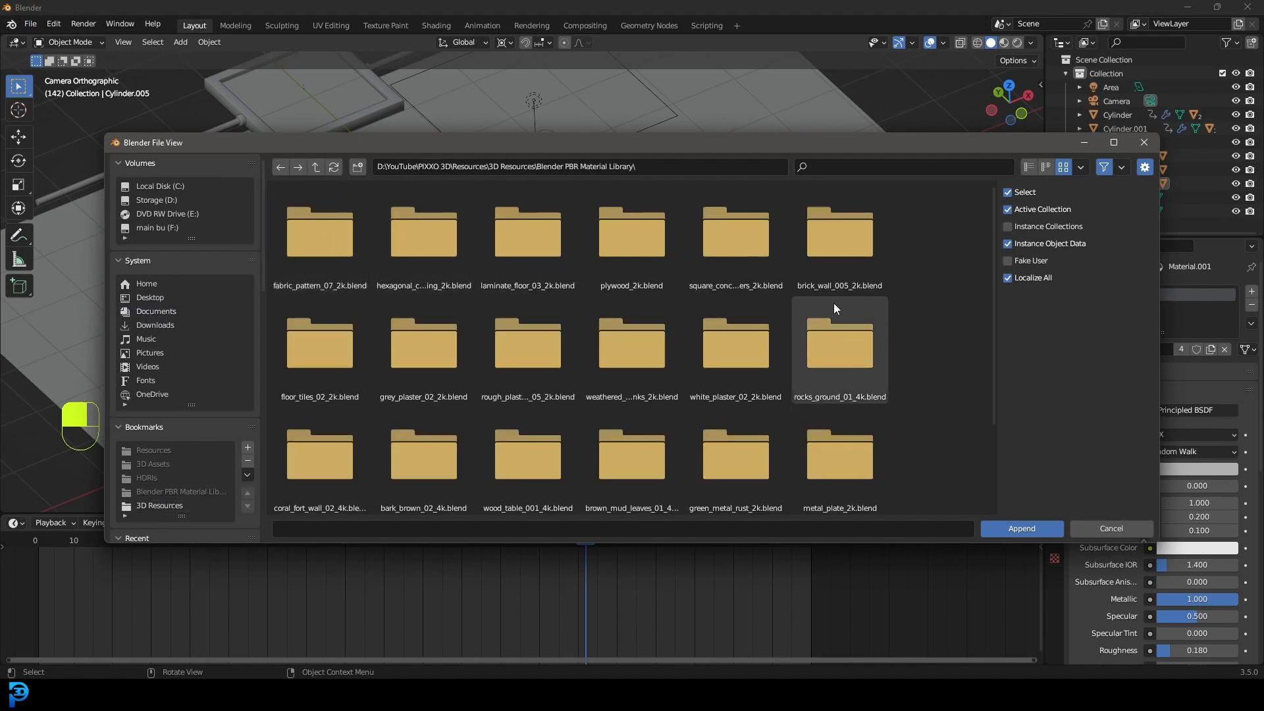
double_click(734, 234)
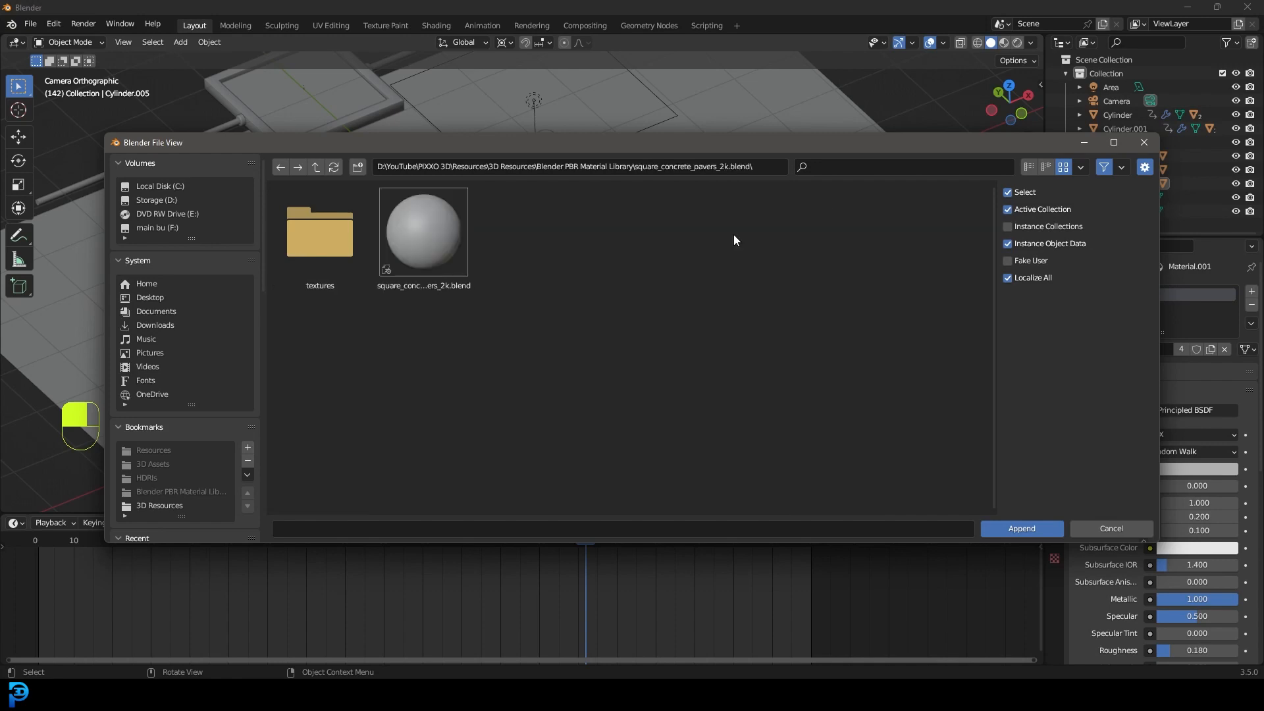
double_click(418, 224)
double_click(417, 342)
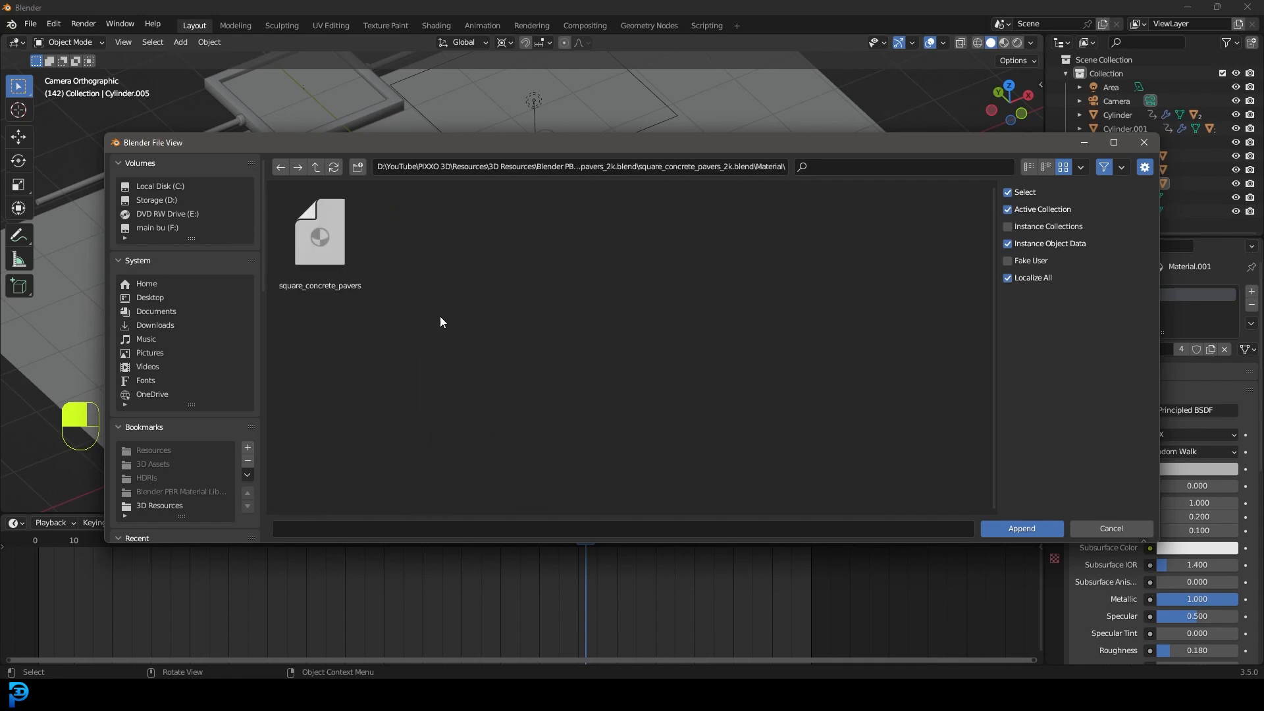
double_click(341, 218)
Step: Assign the square_concrete_pavers material to the recessed floor plane beneath the tray
scroll(560, 290, "up", 2)
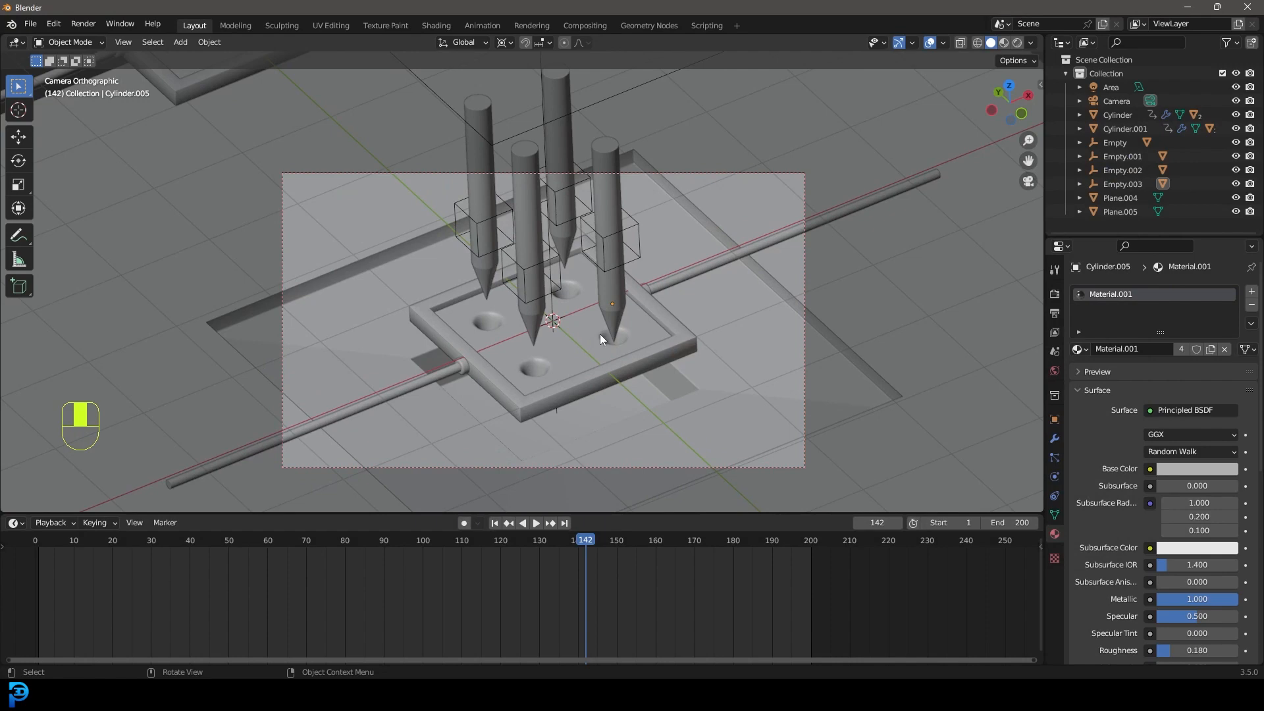
key("z")
left_click(603, 260)
key("z")
left_click(737, 247)
left_click(664, 241)
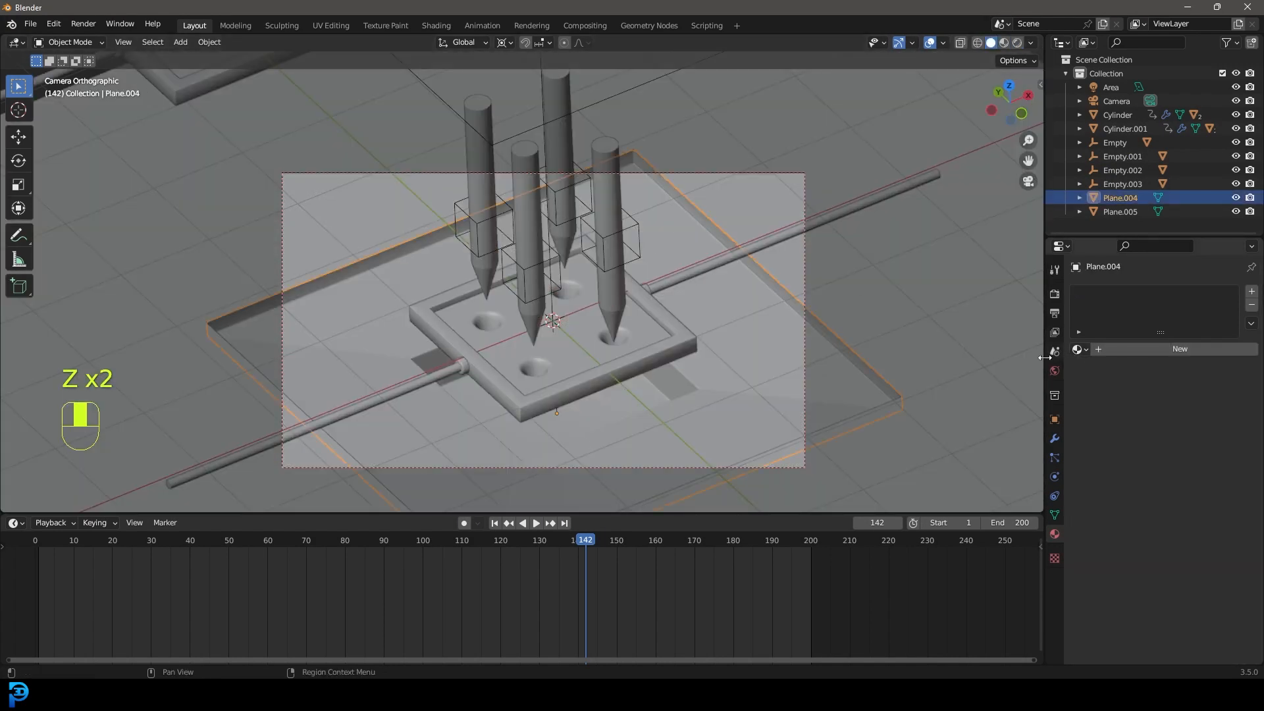
left_click(1080, 349)
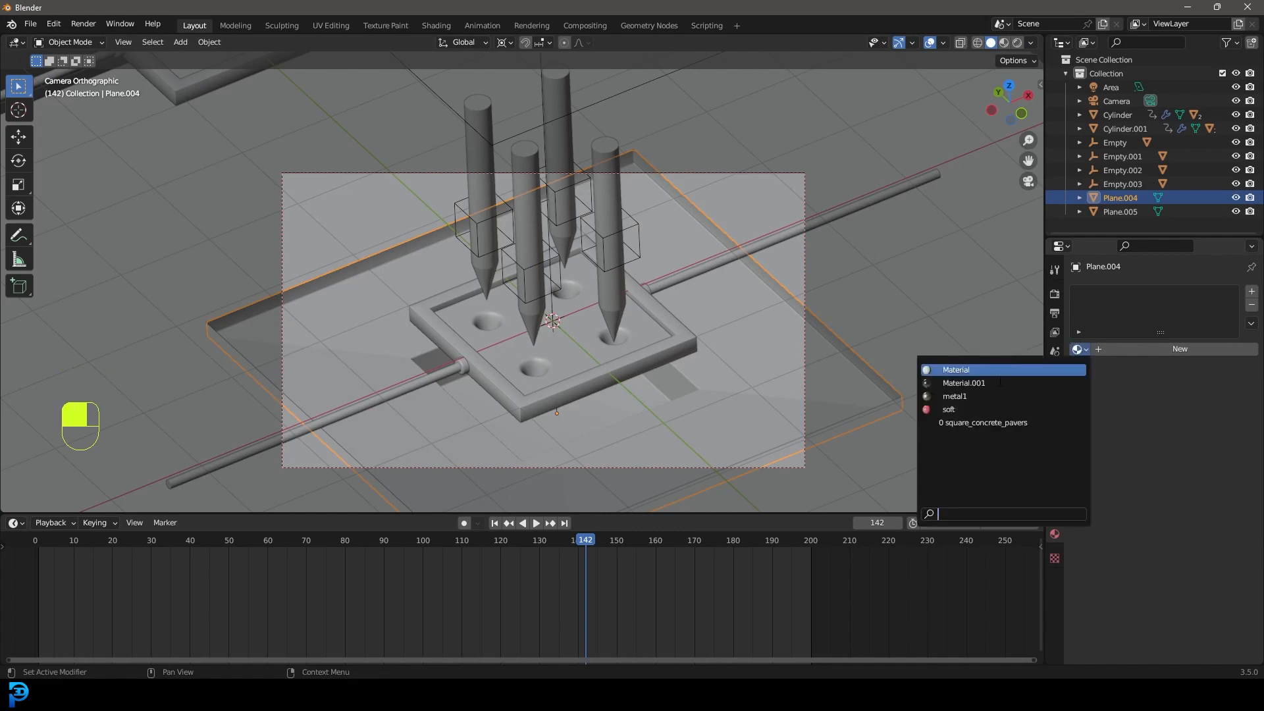
left_click(1016, 423)
Step: Unwrap the recessed floor plane in the UV Editing workspace to map the paver texture across it
key("z")
key("z")
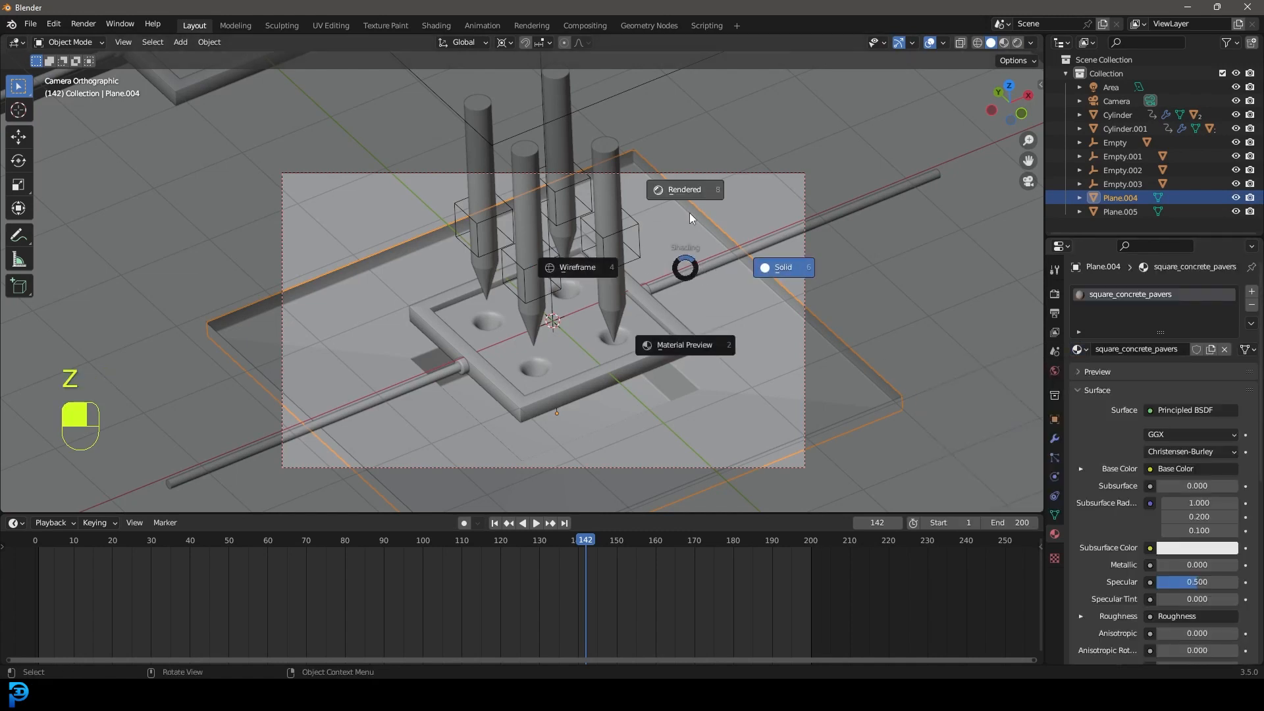
left_click(330, 26)
scroll(849, 360, "up", 3)
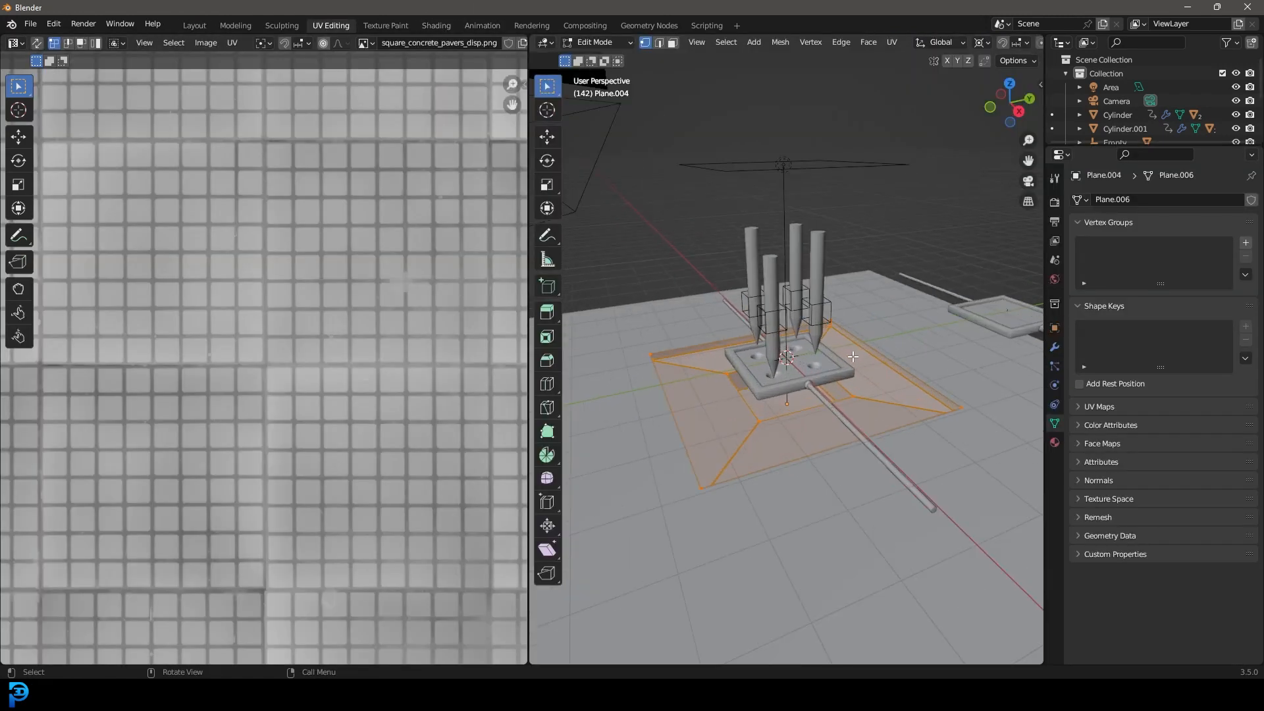
key("u")
left_click(858, 321)
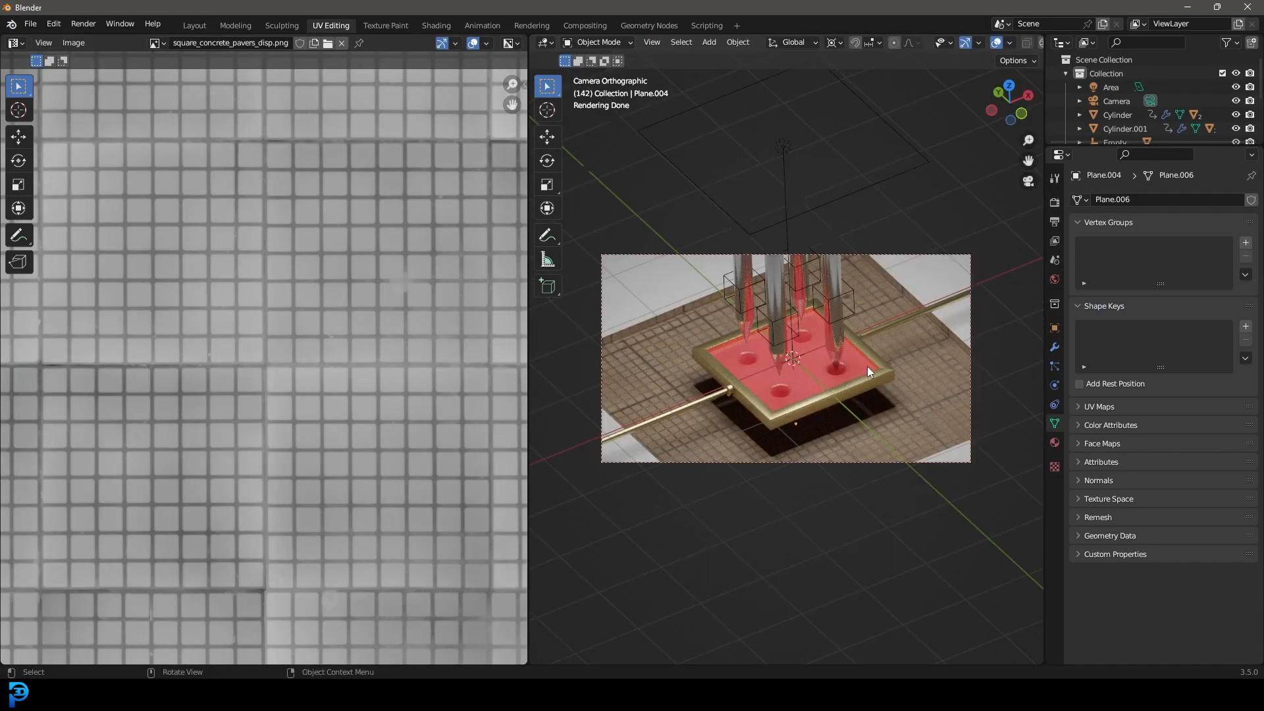
Step: Inspect the paved floor in rendered shading, return to the Layout workspace and end in solid shading with nothing selected
scroll(866, 369, "up", 2)
middle_click_drag(853, 374, 882, 399)
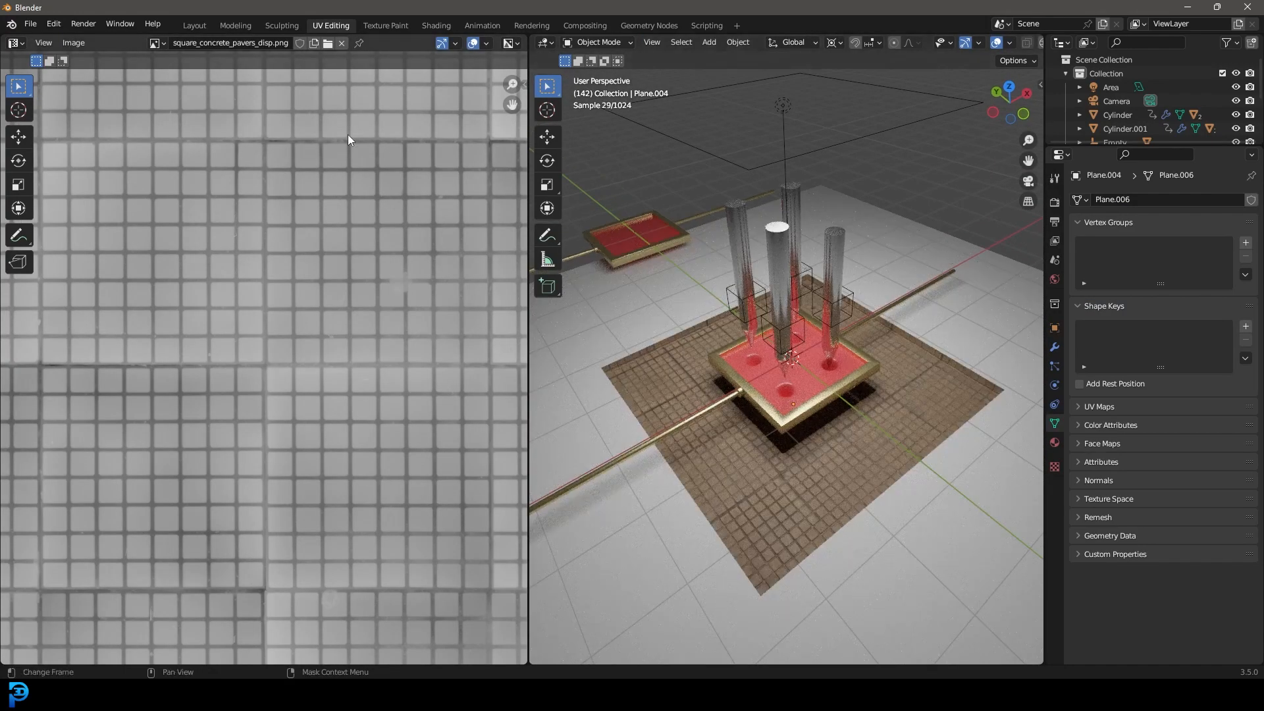
left_click(197, 25)
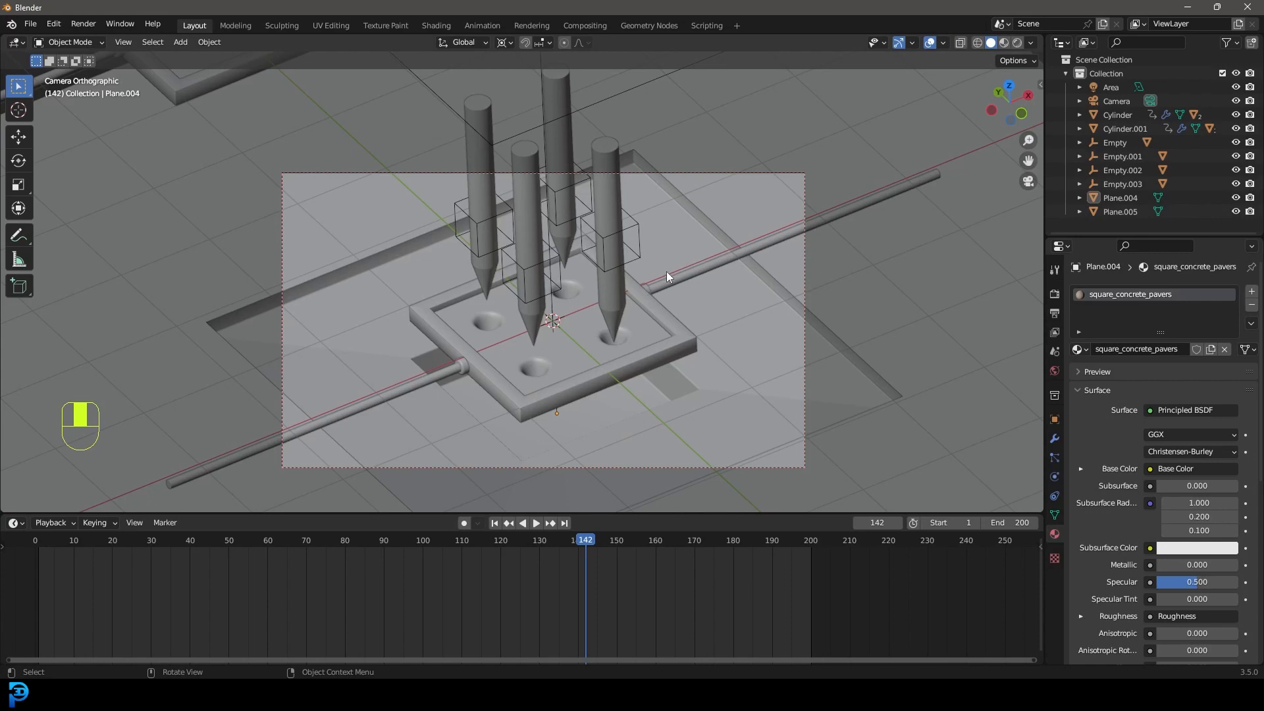
key("z")
left_click(678, 272)
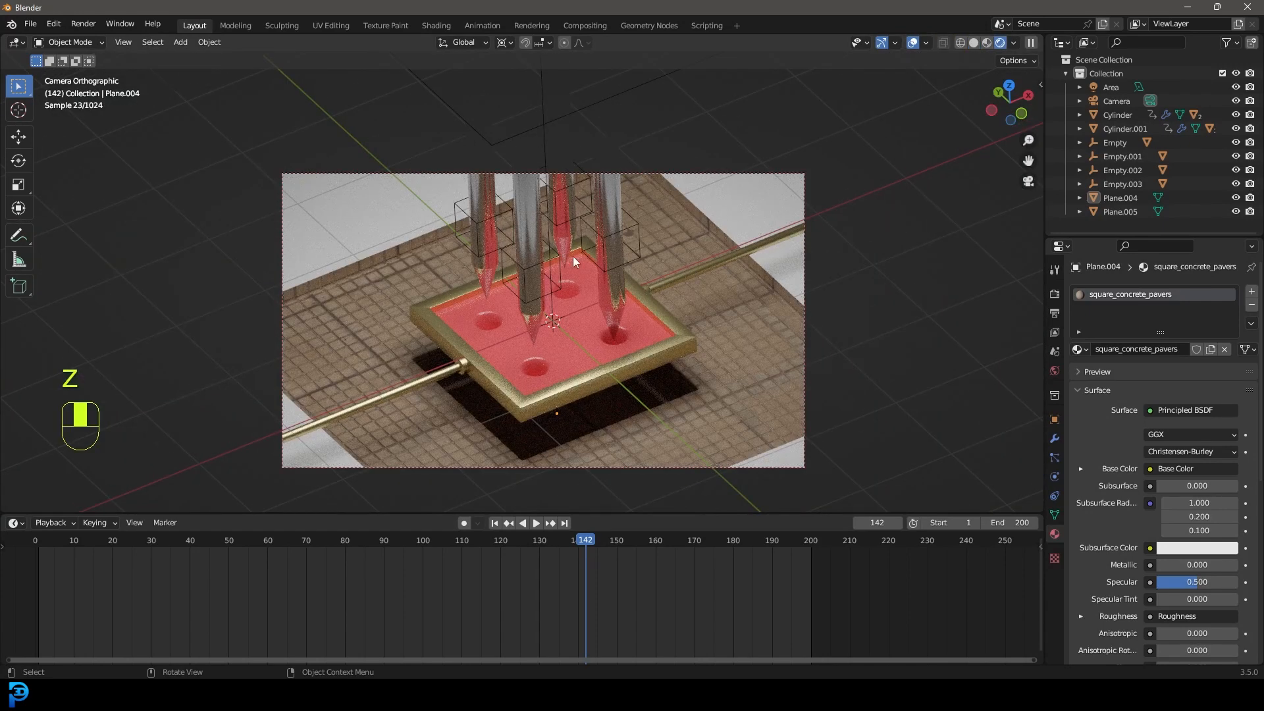
left_click(729, 207)
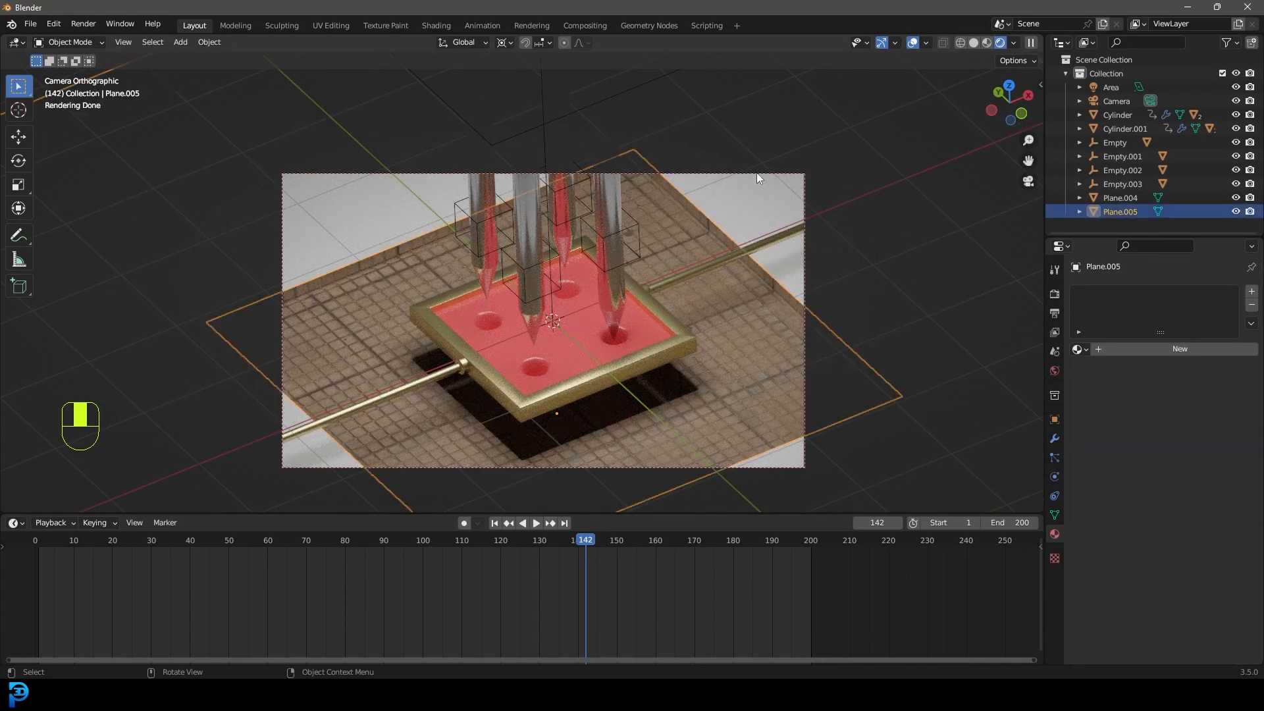
key("alt+a")
key("ctrl+s")
key("z")
Step: Set the outer ground plane, Plane.005, as the emitter object in the Biome-Reader scatter add-on
key("n")
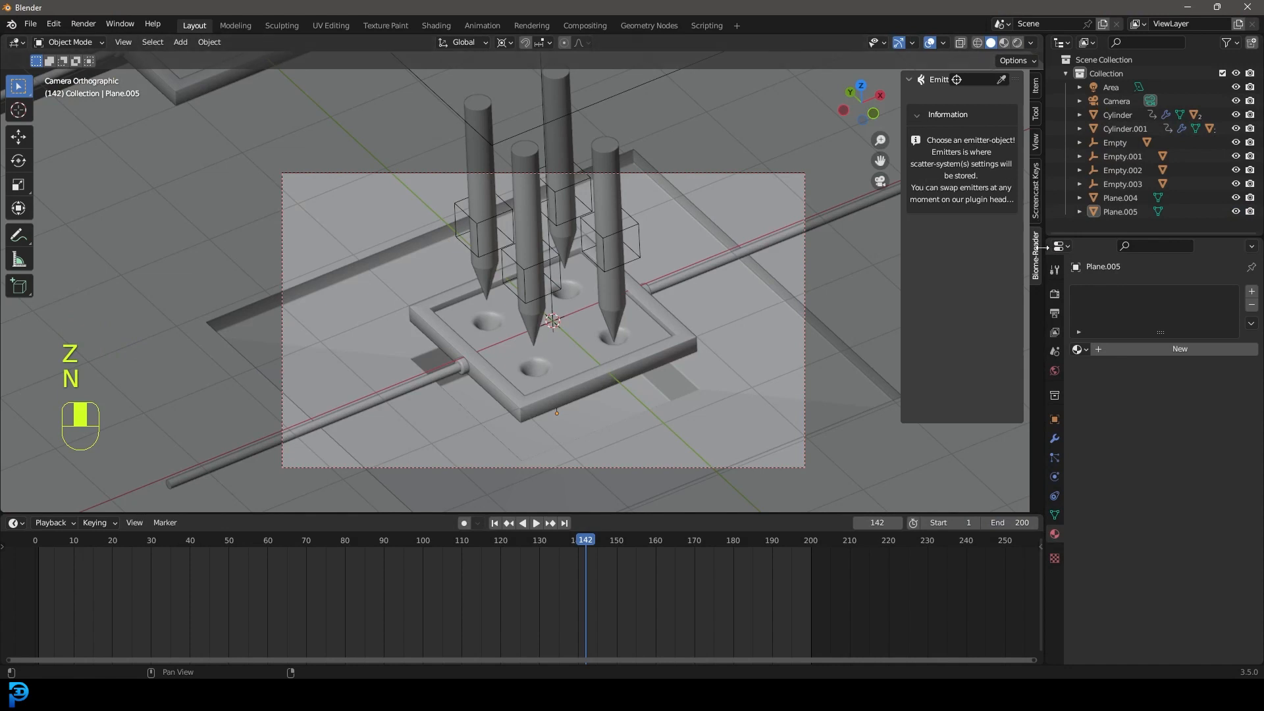
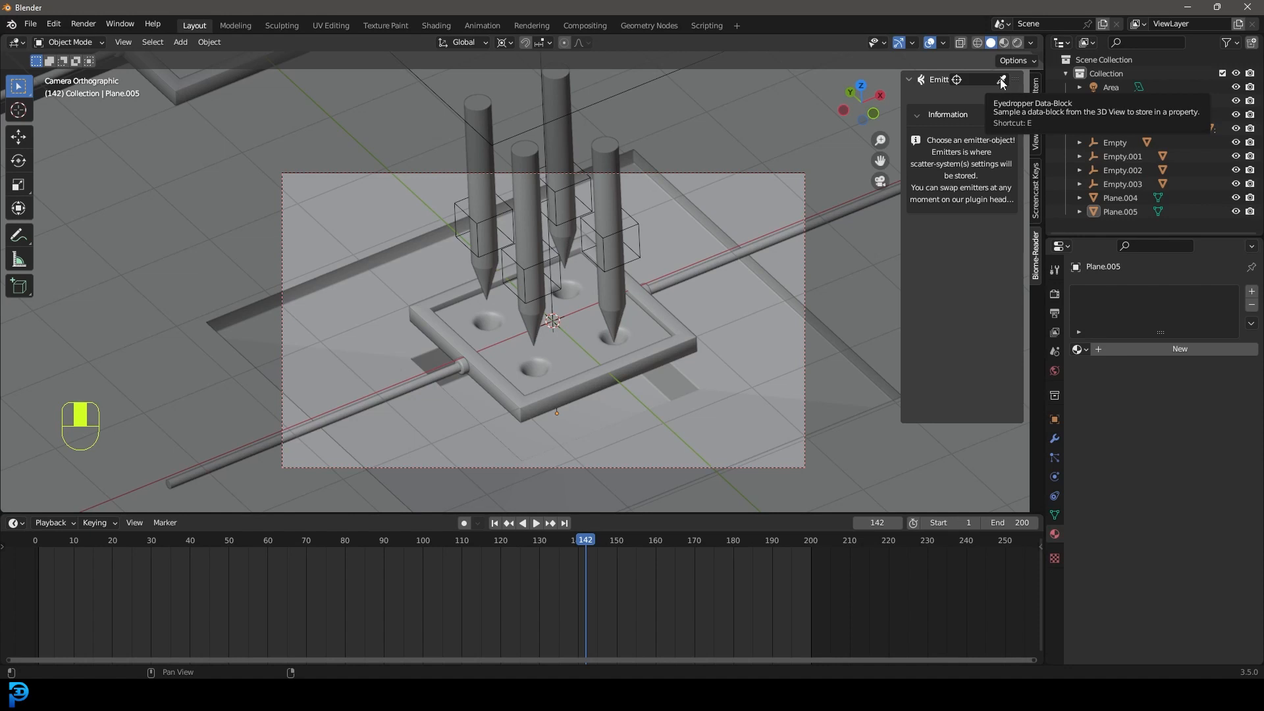
left_click(1002, 80)
left_click(756, 129)
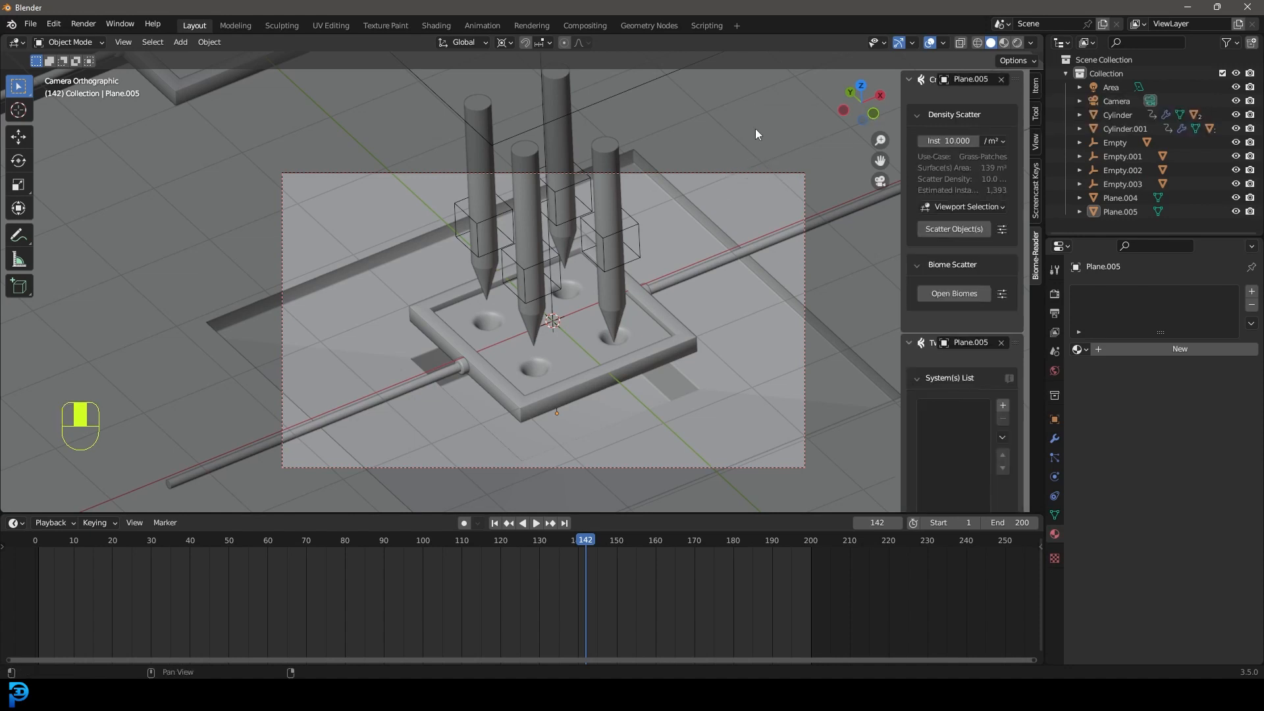
Step: Scatter the Grass 05 biome from the Grass I library over the outer ground plane
left_click(954, 293)
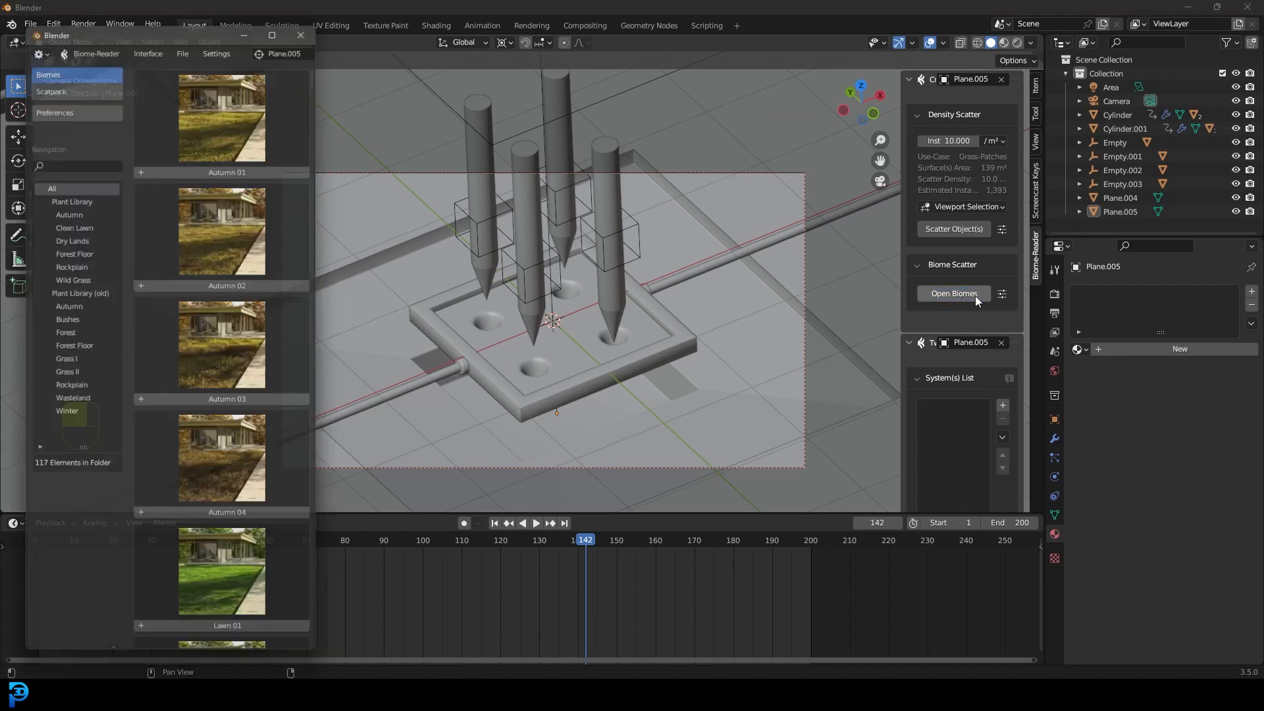
left_click(44, 365)
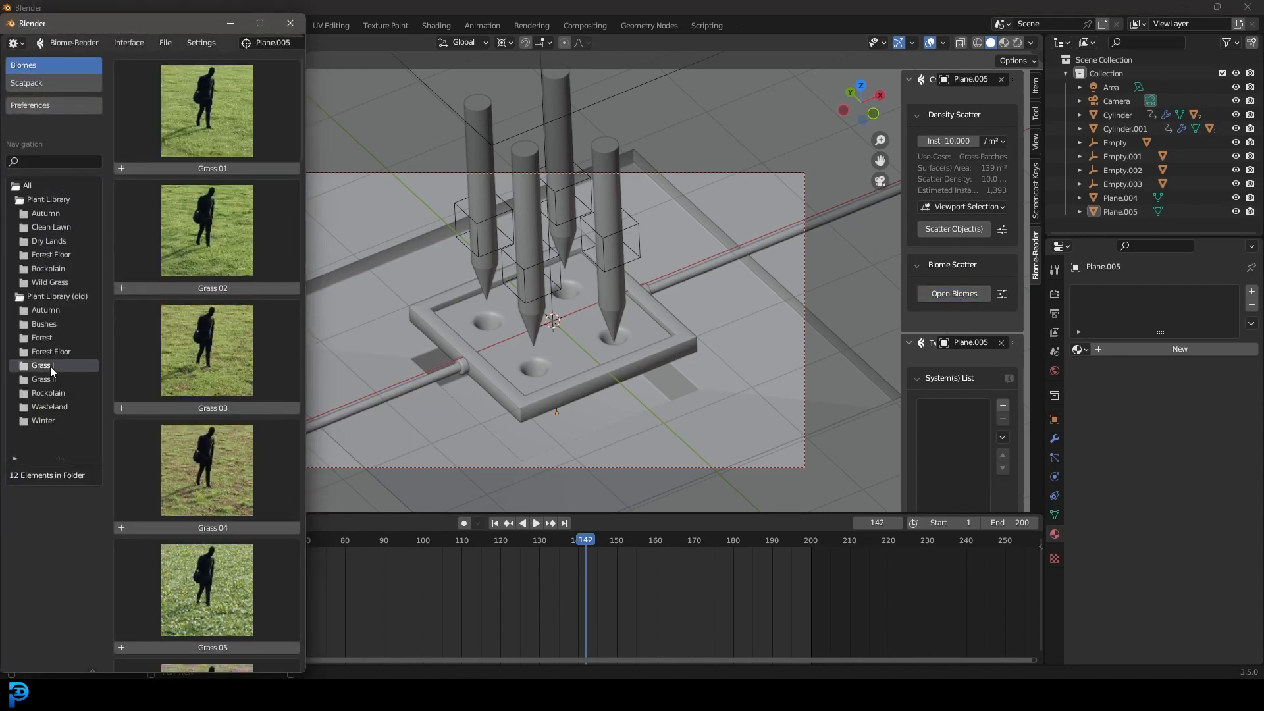
scroll(213, 474, "down", 3)
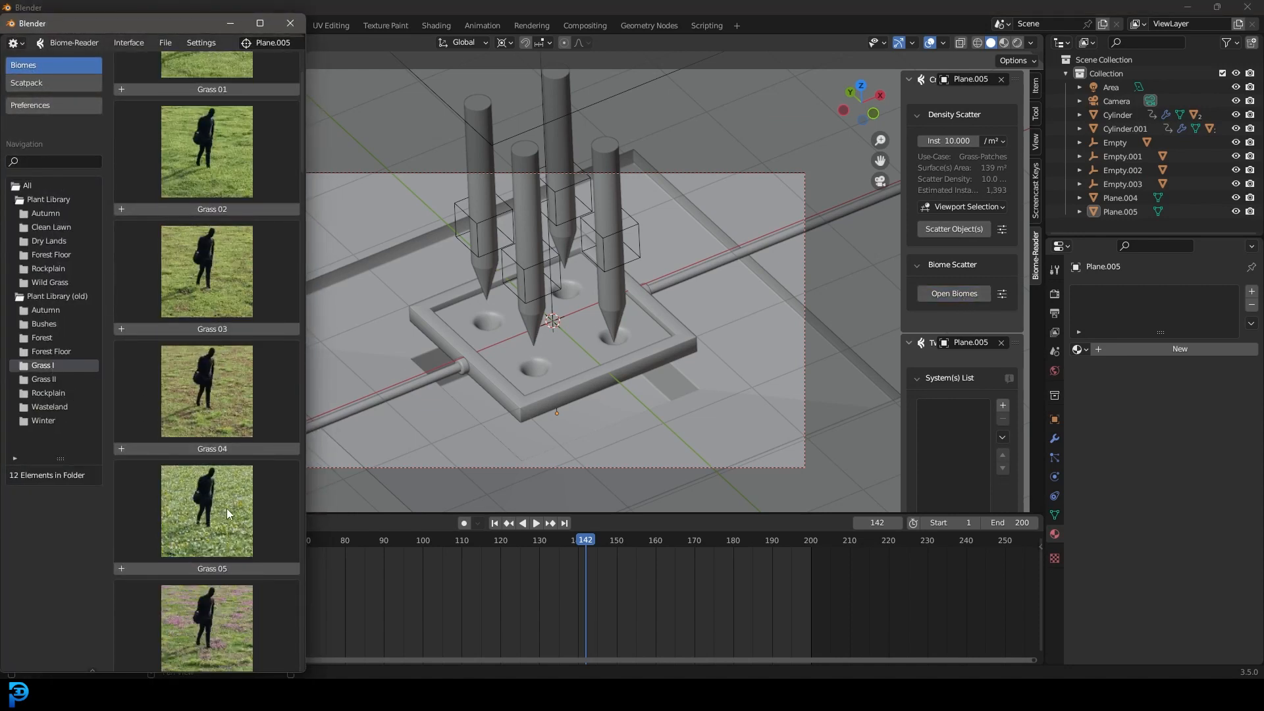
left_click(229, 510)
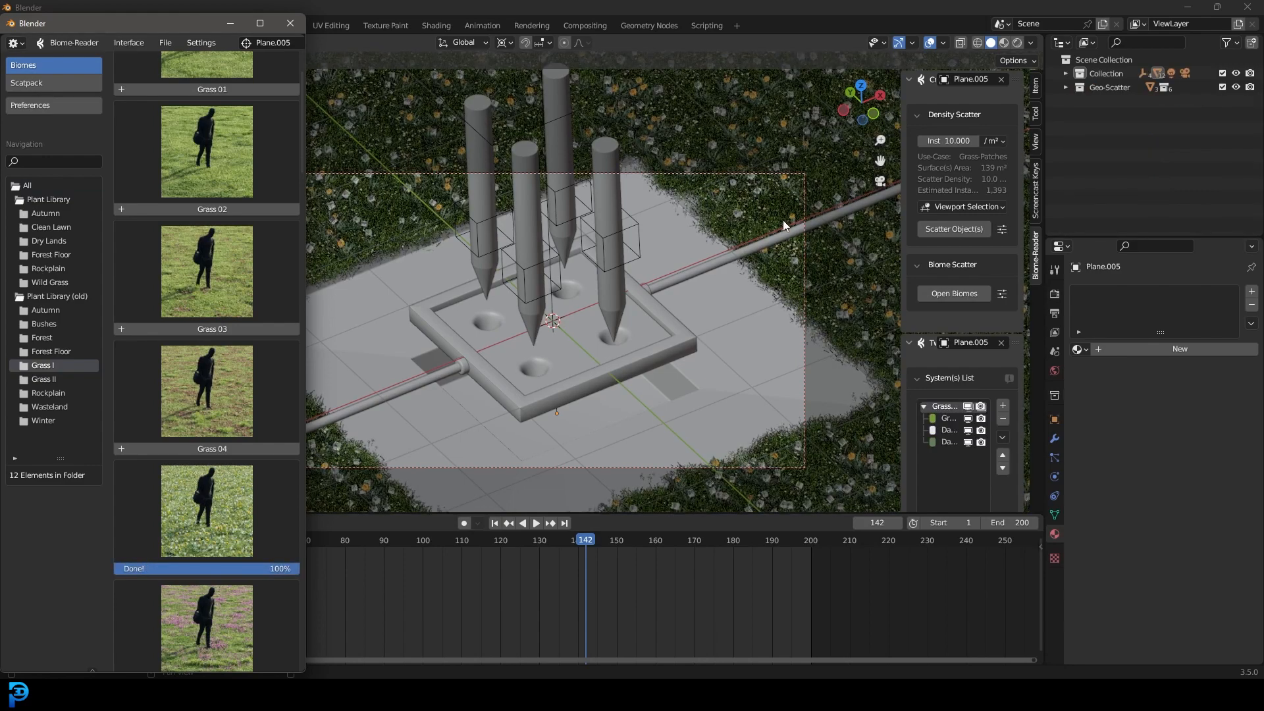
Step: Inspect the scattered grass around the paved floor in perspective and in the rendered camera view, then return to solid shading
scroll(615, 266, "down", 4)
scroll(567, 283, "up", 4)
middle_click_drag(582, 283, 641, 293)
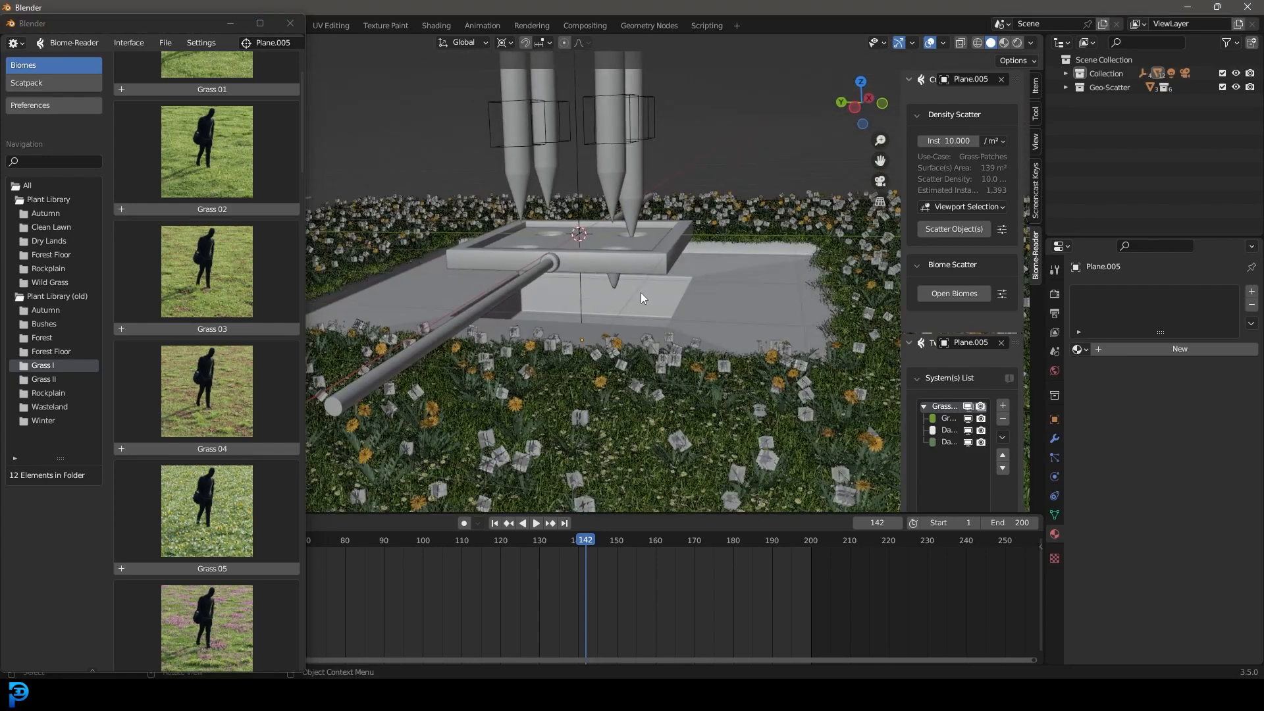
key("KP_0")
key("z")
left_click(626, 218)
scroll(555, 269, "up", 2)
middle_click_drag(554, 268, 586, 241, "shift")
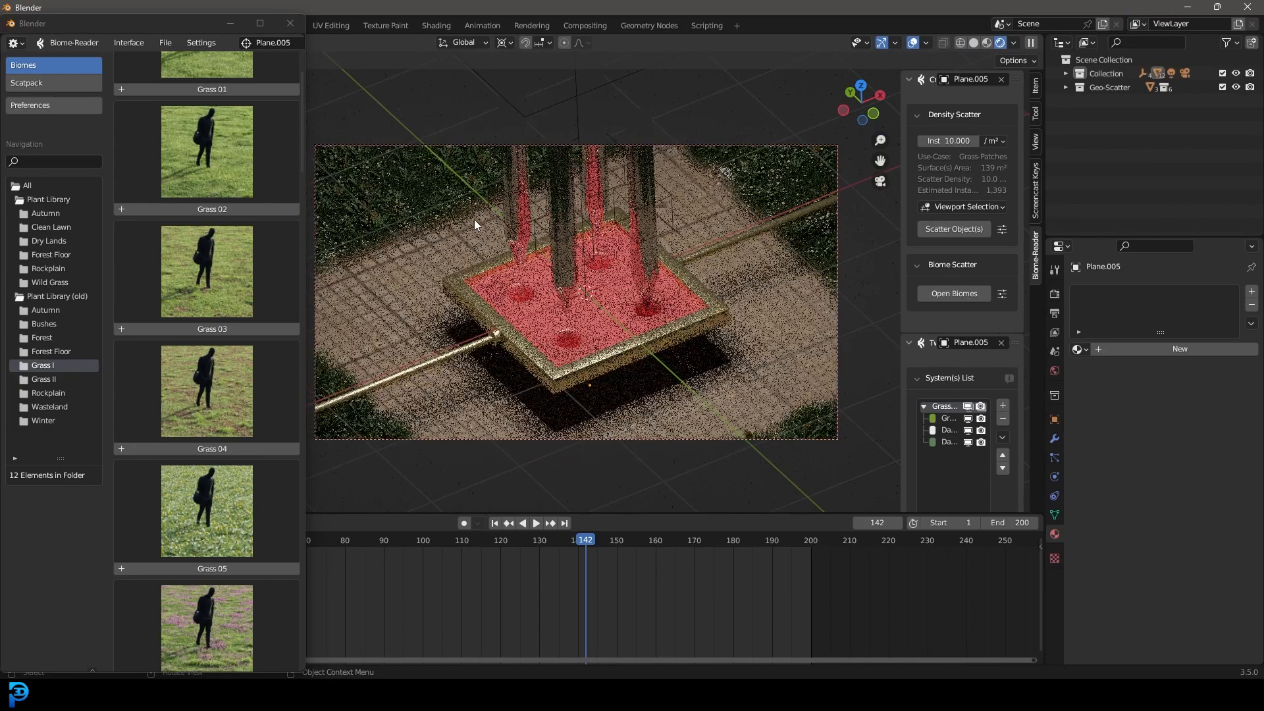
key("z")
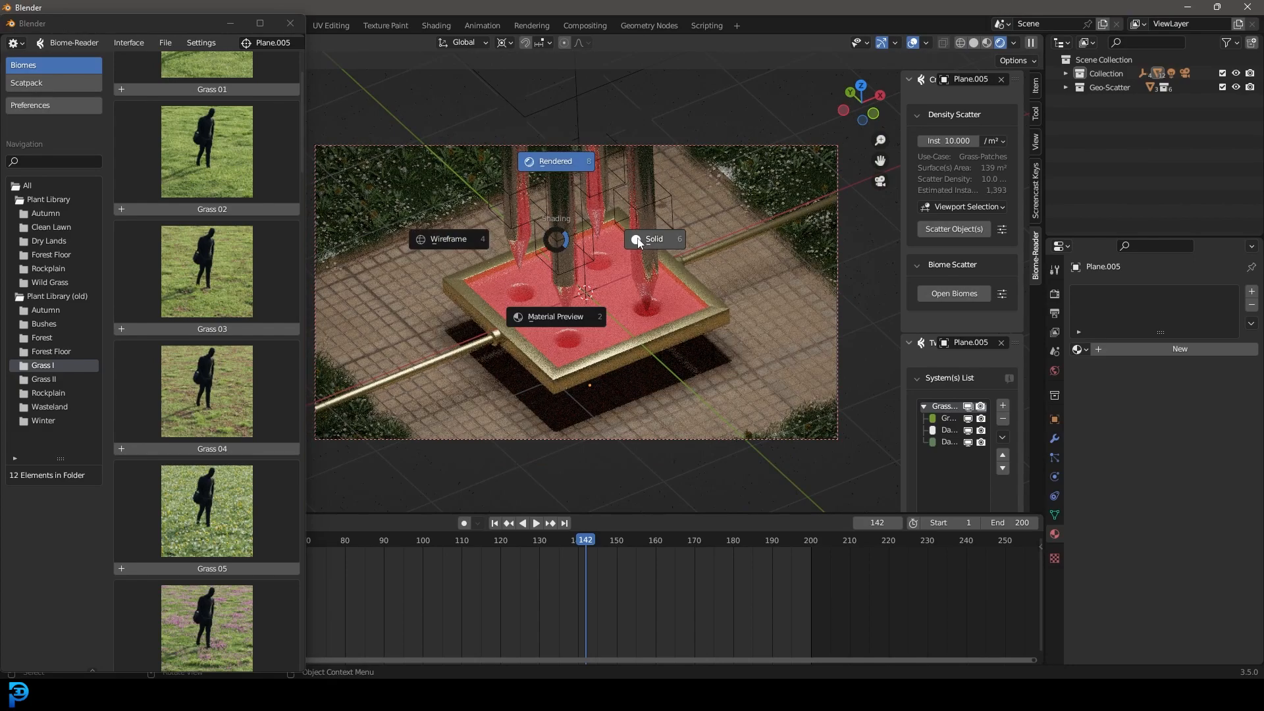
left_click(650, 239)
Step: Duplicate the overhead area light, move the copy out to the side of the tray and tilt it toward the cylinders
scroll(595, 233, "down", 5)
mouse_move(666, 236)
middle_mouse_down()
mouse_move(595, 233)
mouse_move(641, 206)
mouse_move(563, 169)
mouse_move(567, 200)
middle_mouse_up()
scroll(596, 233, "up", 5)
scroll(562, 169, "down", 5)
left_click(551, 177)
key("shift+d")
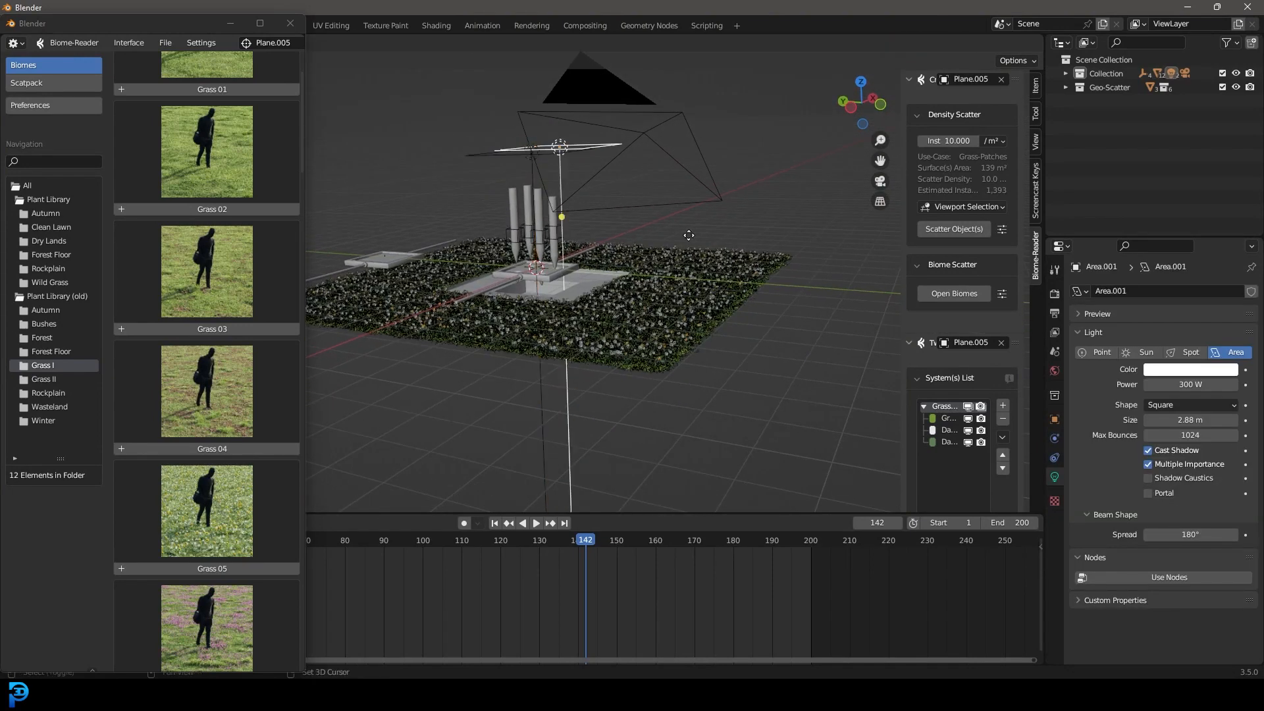
left_click(716, 240)
middle_click_drag(717, 265, 668, 279)
key("r")
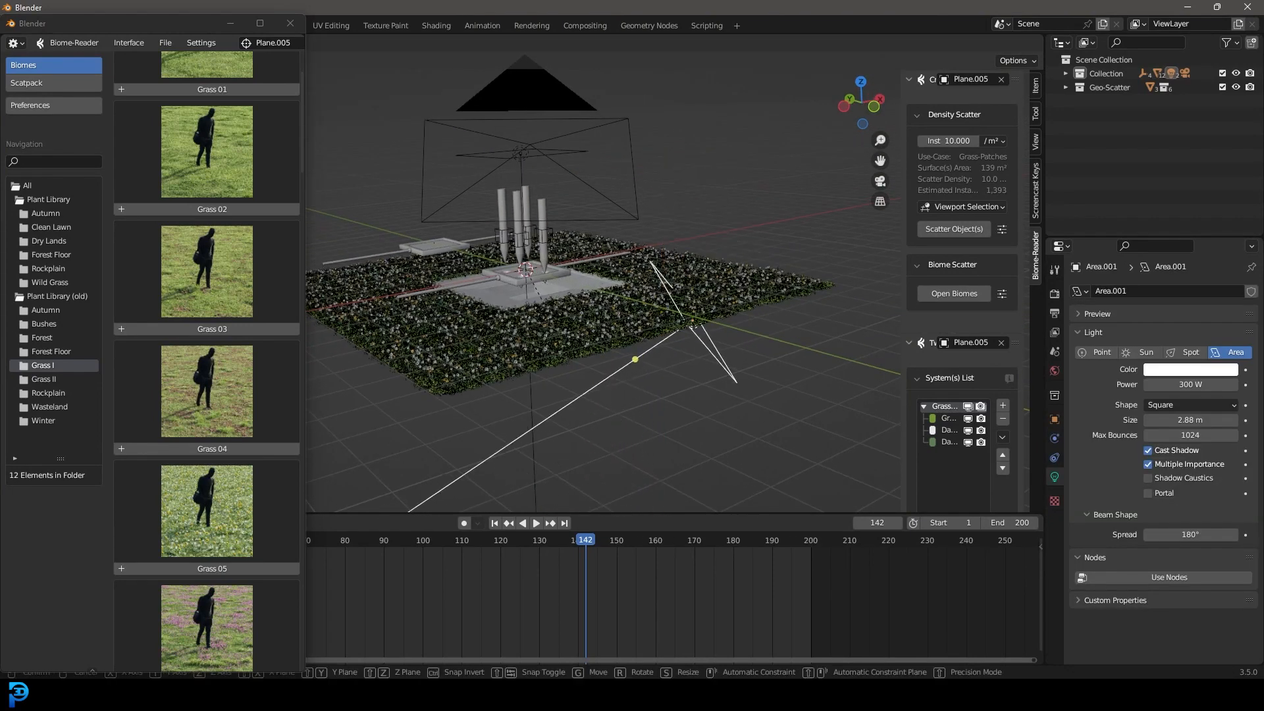
left_click(598, 242)
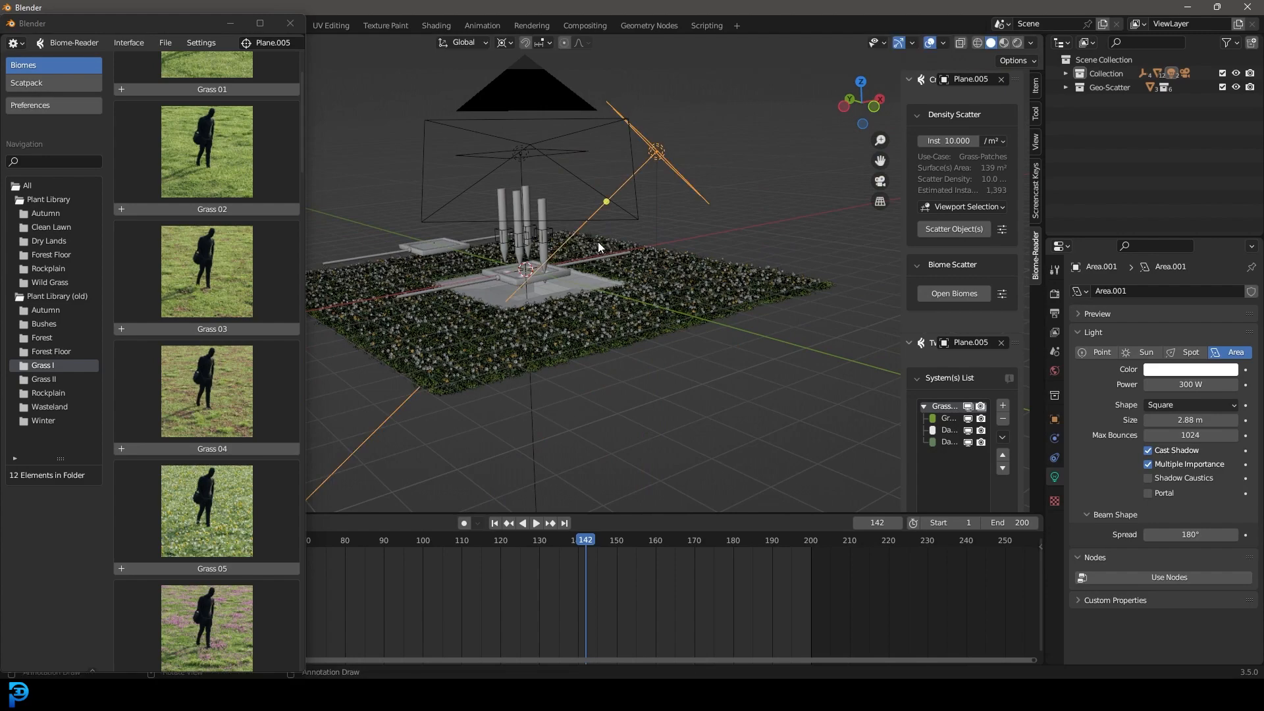
Step: Check the effect of the second area light in the rendered camera view, then return to solid shading
scroll(598, 242, "up", 5)
key("ctrl+s")
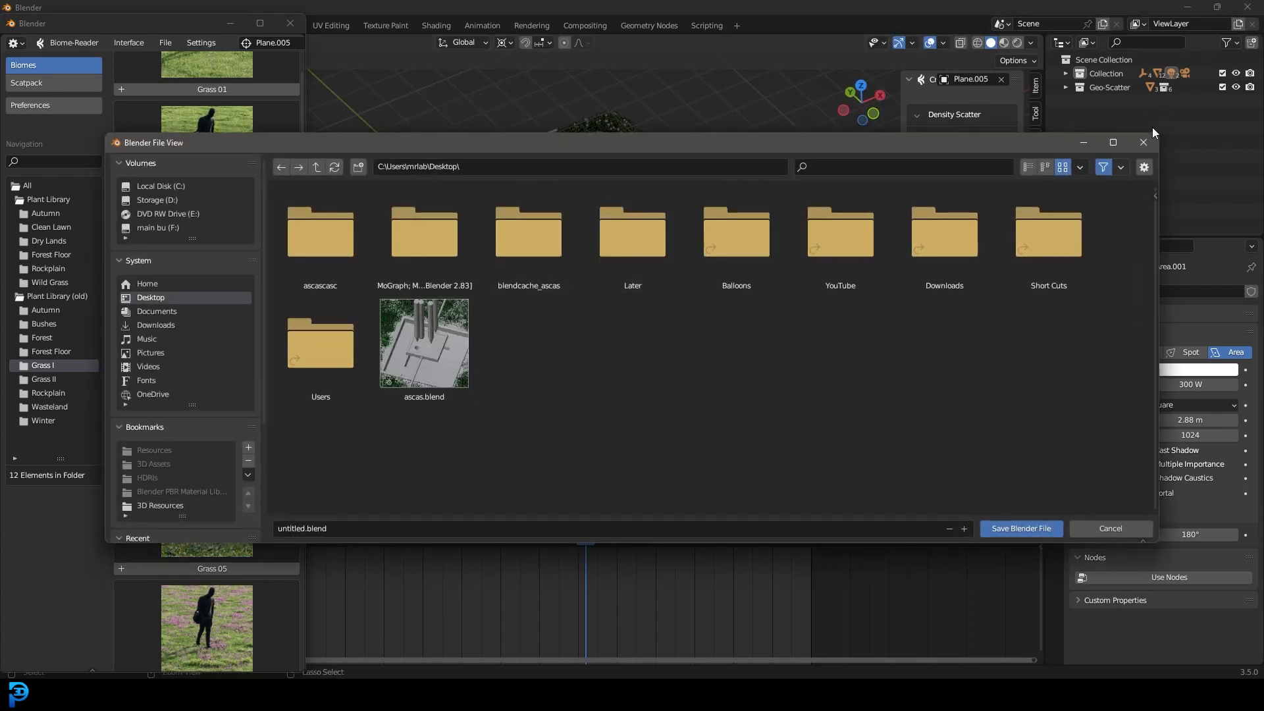
left_click(1141, 147)
scroll(555, 271, "up", 4)
key("z")
left_click(565, 204)
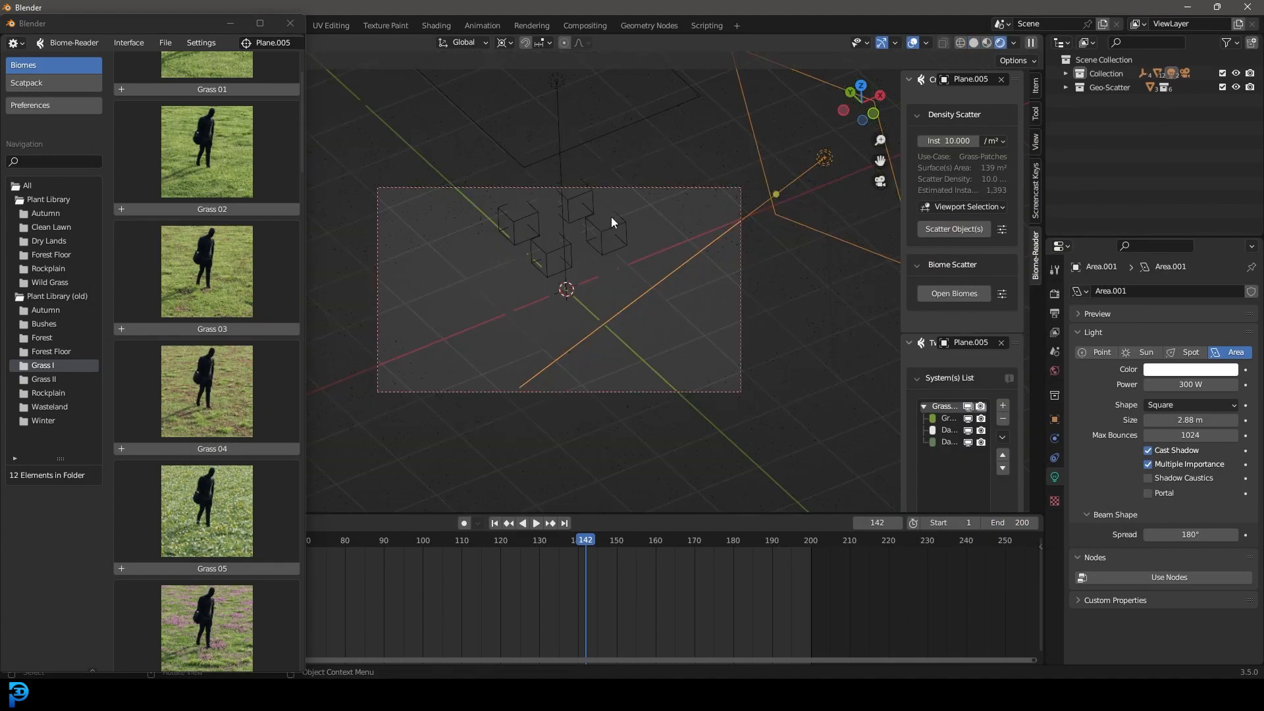
scroll(617, 234, "up", 2)
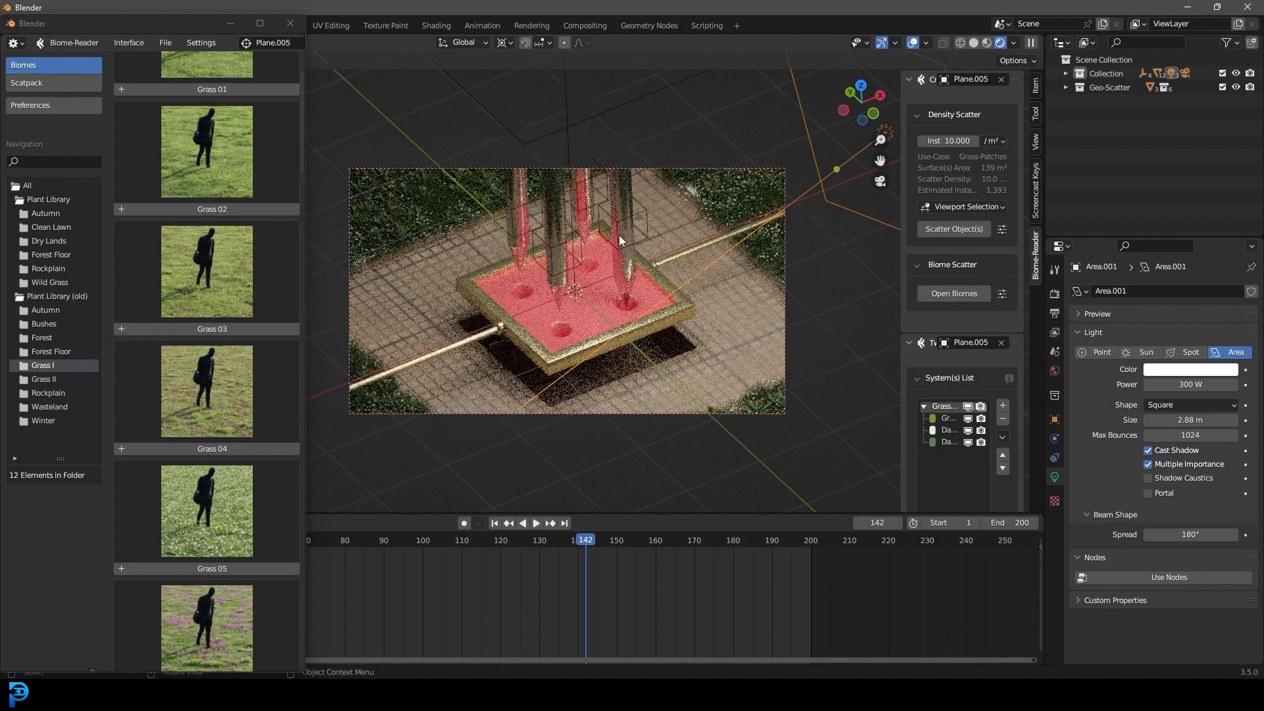
key("z")
left_click(706, 223)
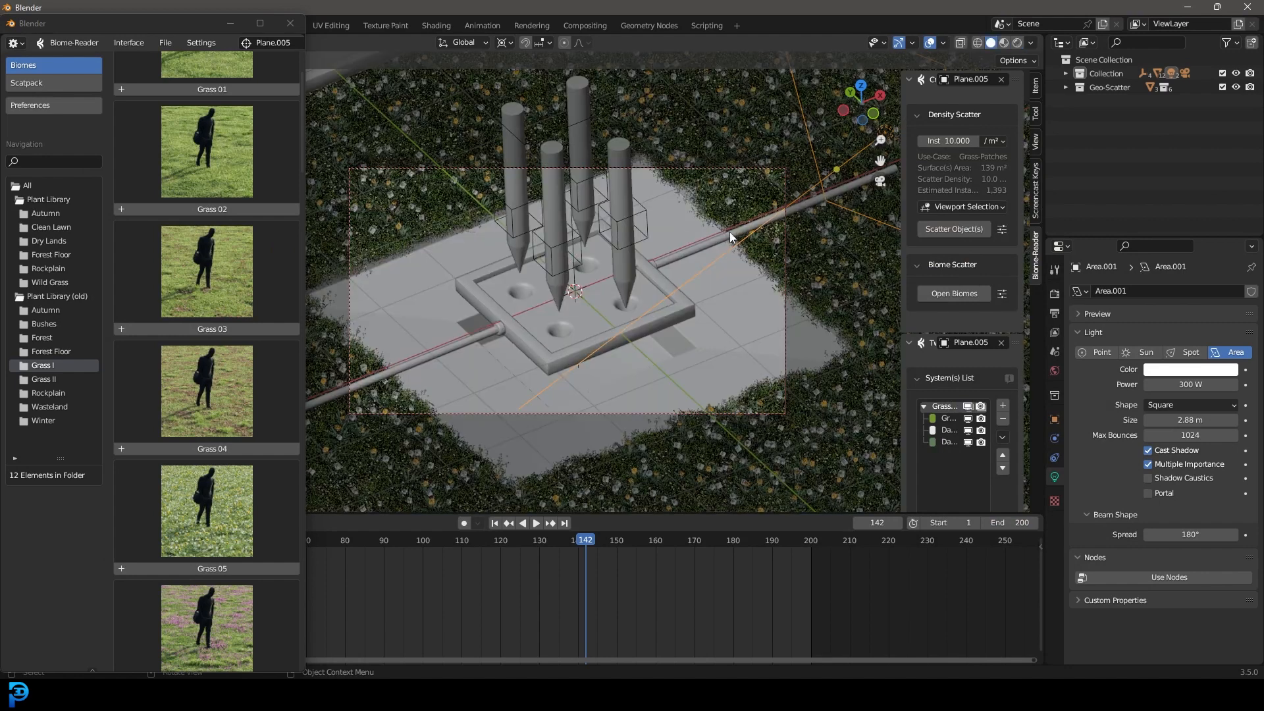
scroll(609, 267, "up", 2)
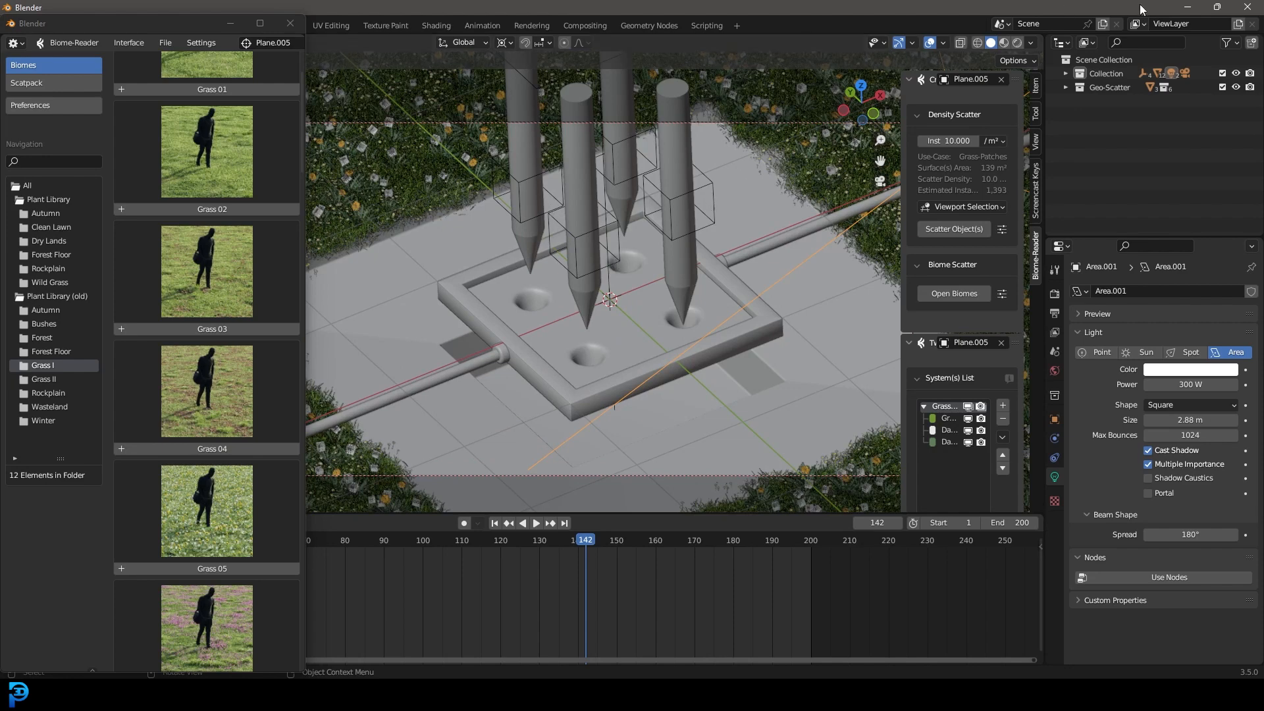
Step: Minimize the Biome-Reader window to clear the view of the scene
left_click(1187, 7)
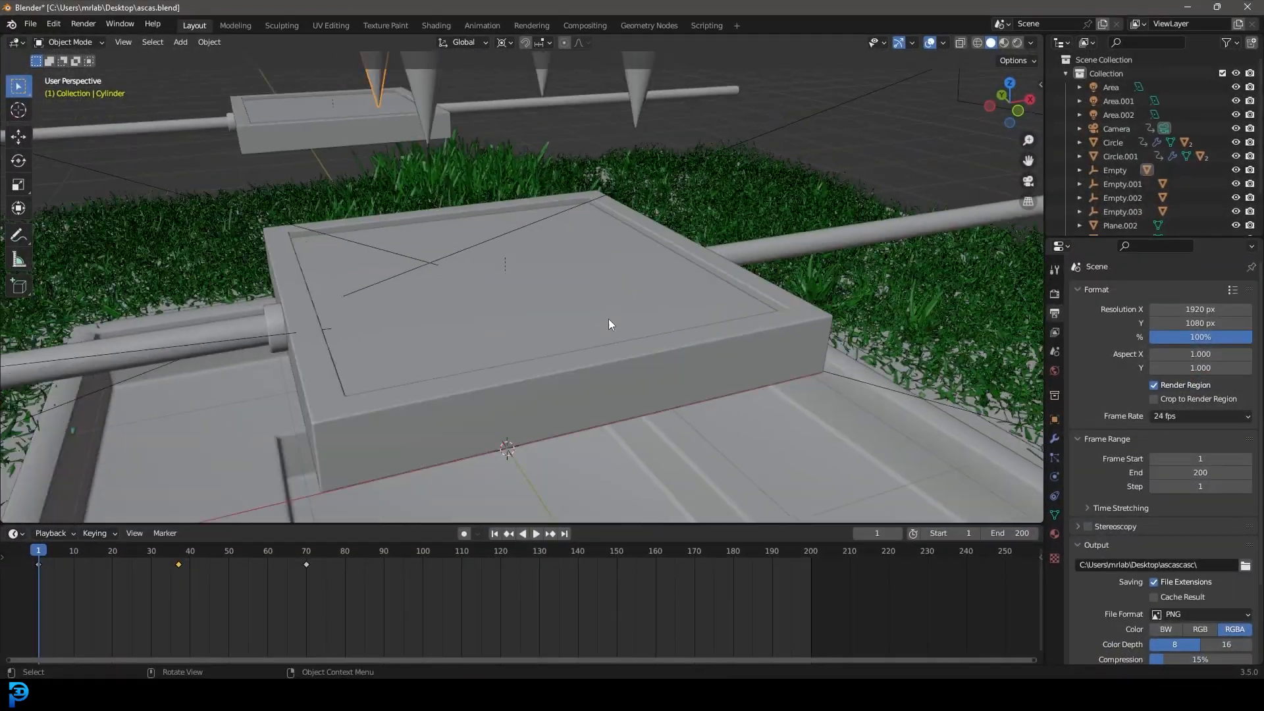
Step: Inspect the textured tray, cylinders, paved floor and grass in the rendered camera view, then return to solid shading and a perspective view
middle_click_drag(608, 319, 610, 330)
scroll(610, 331, "down", 7)
scroll(576, 330, "up", 2)
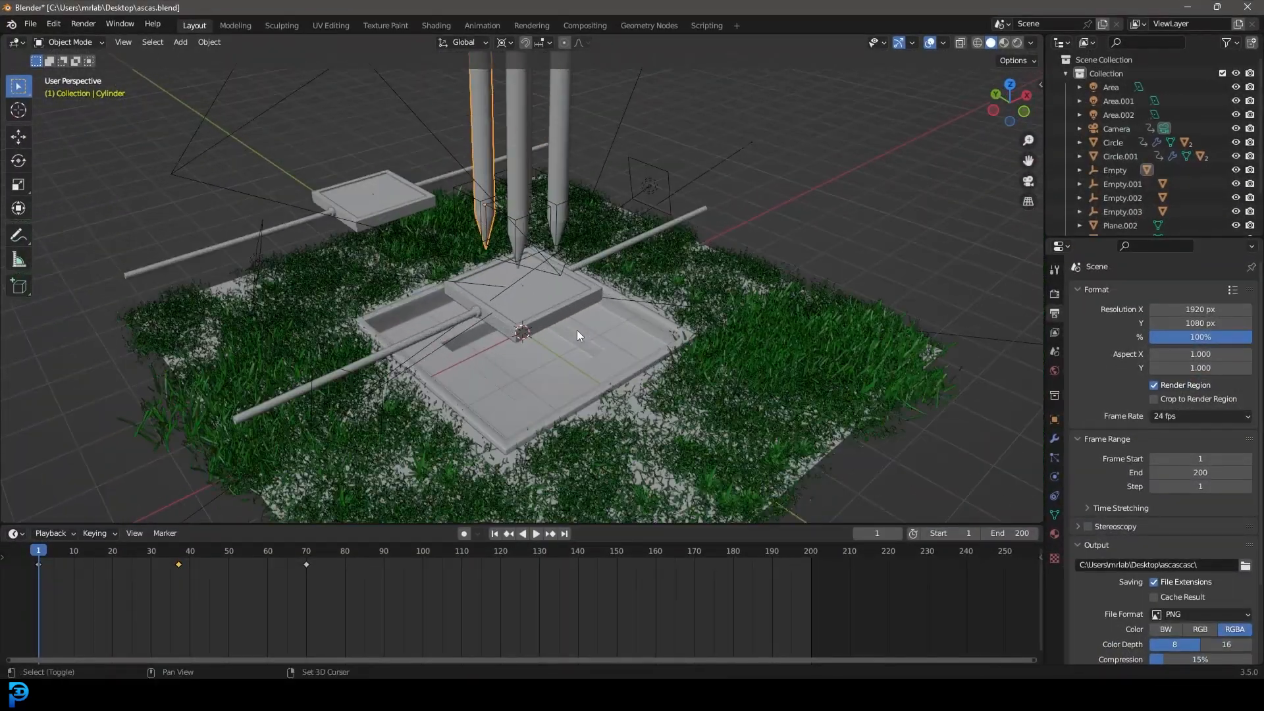
key("KP_0")
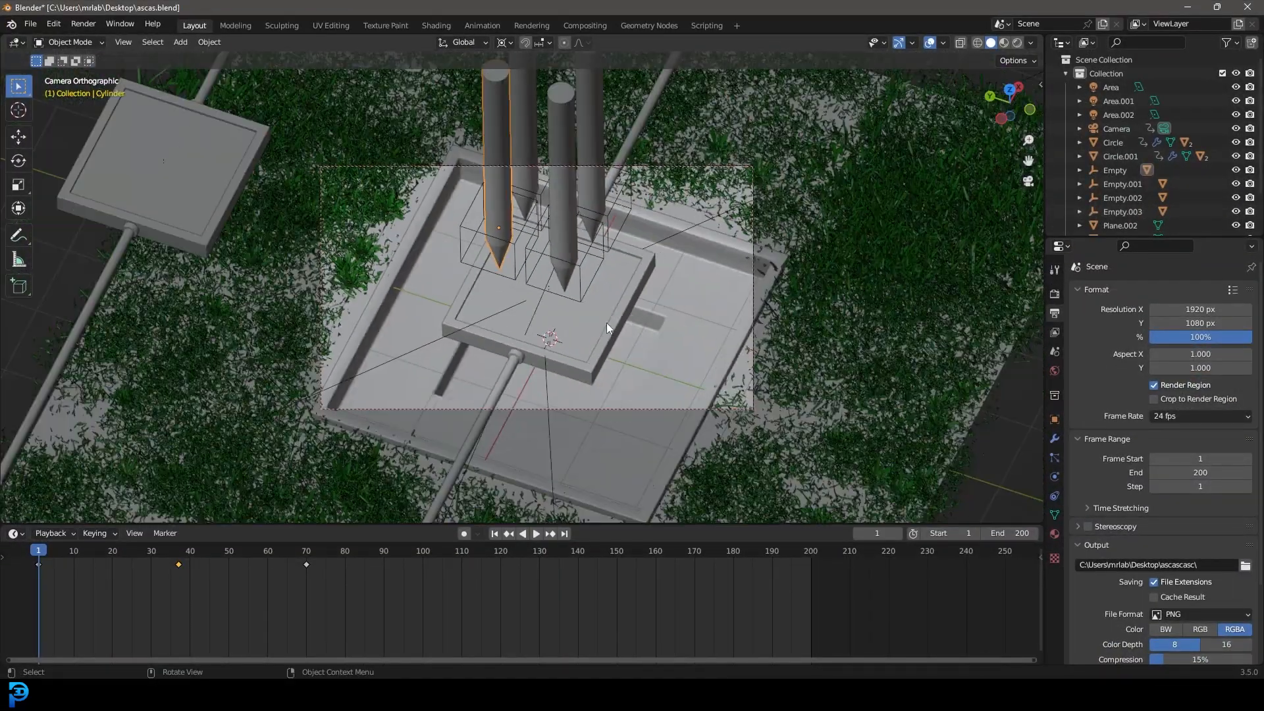
key("z")
left_click(597, 247)
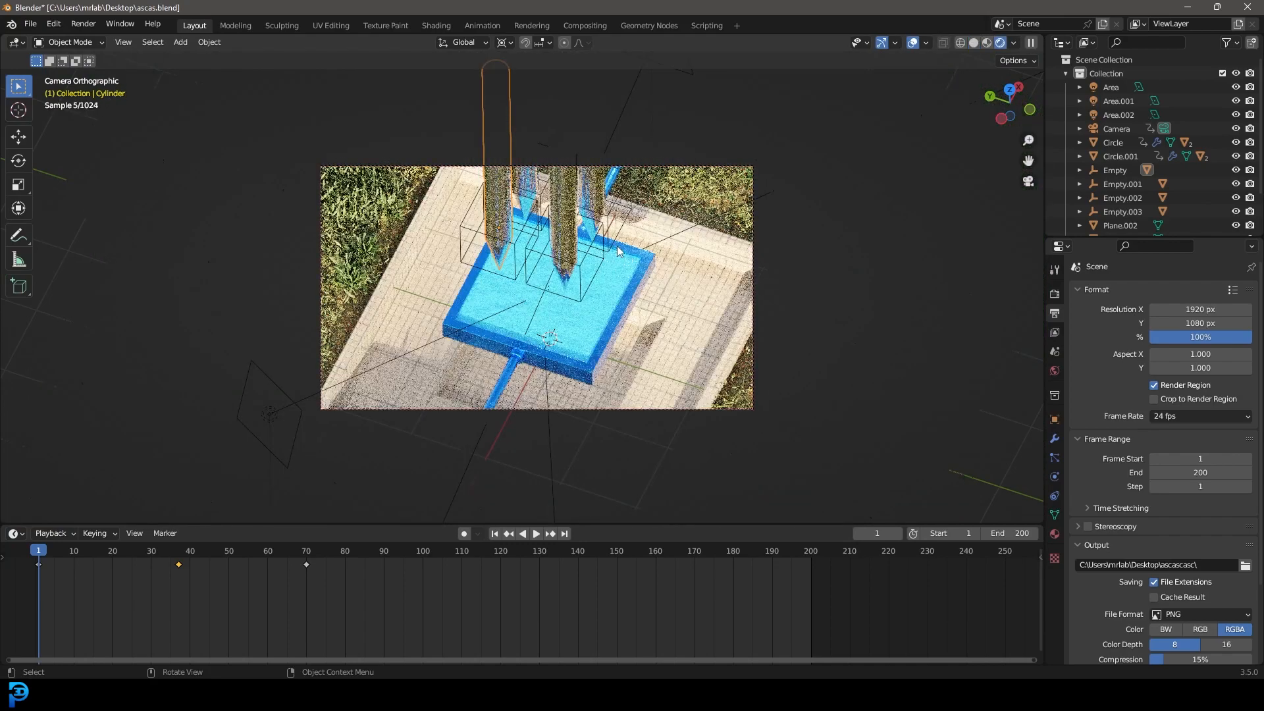
scroll(552, 293, "up", 2)
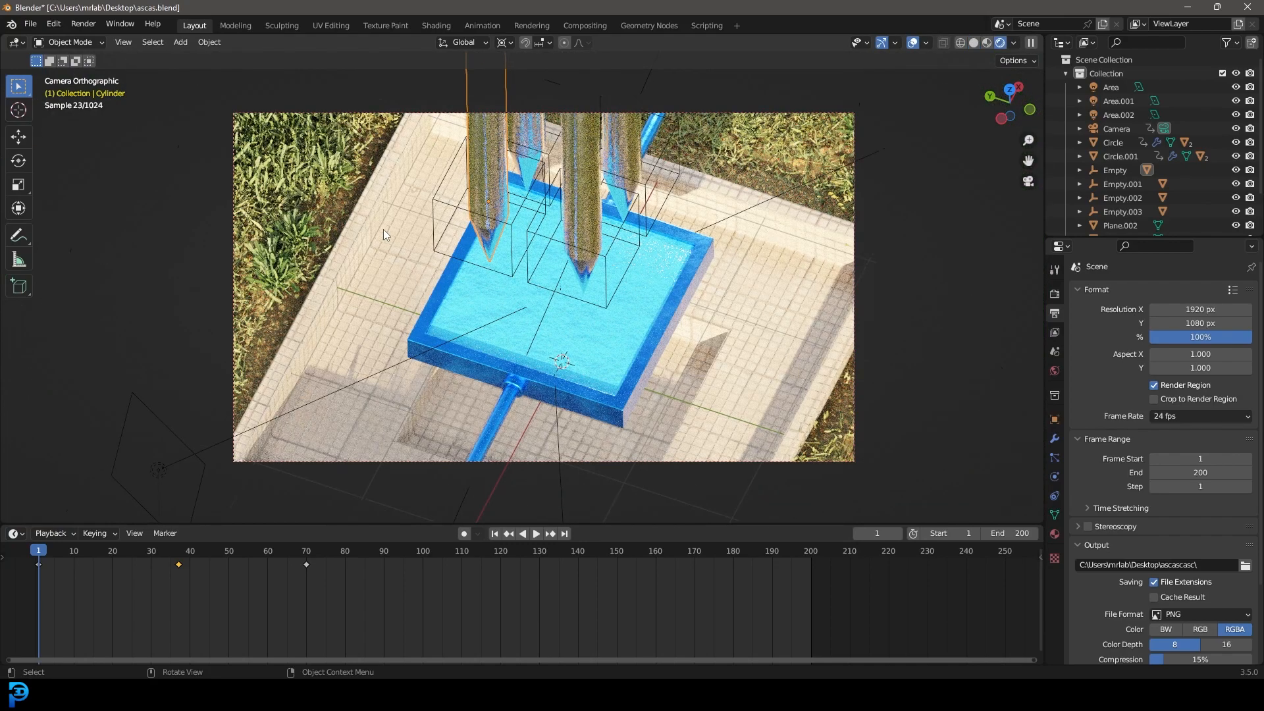
key("z")
left_click(495, 238)
scroll(579, 258, "down", 3)
scroll(650, 280, "up", 4)
middle_click_drag(705, 298, 495, 254)
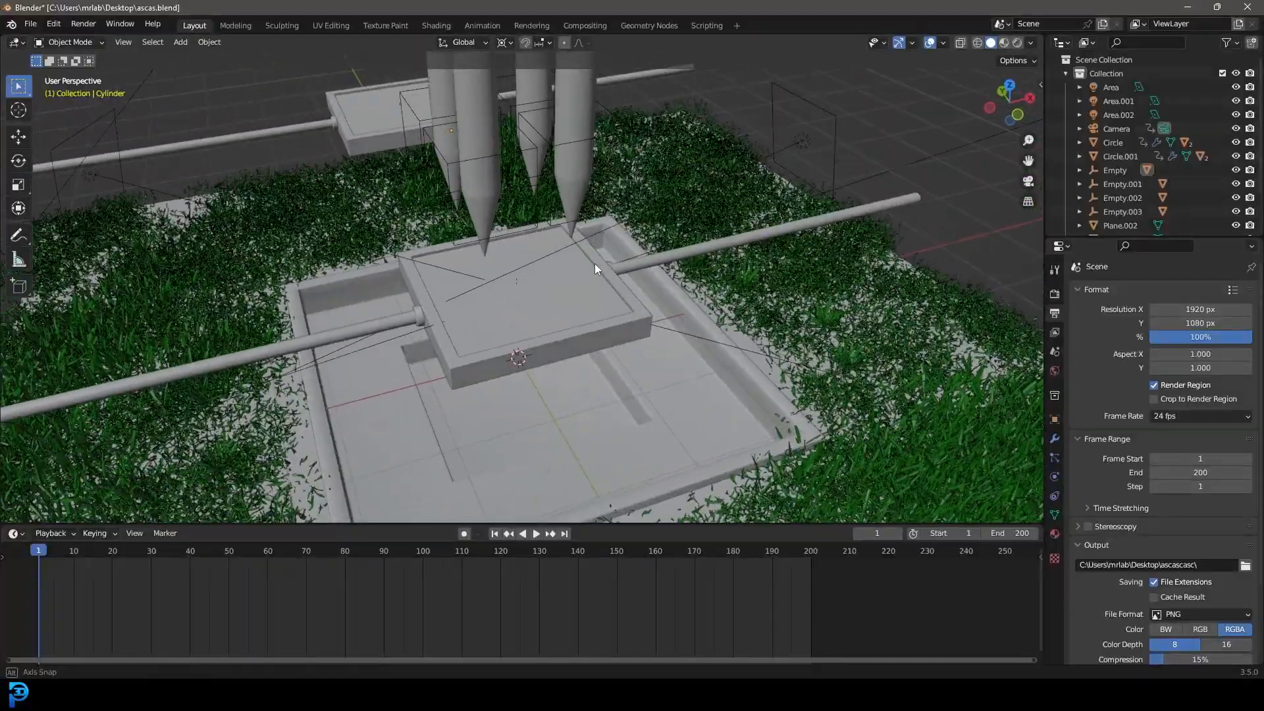